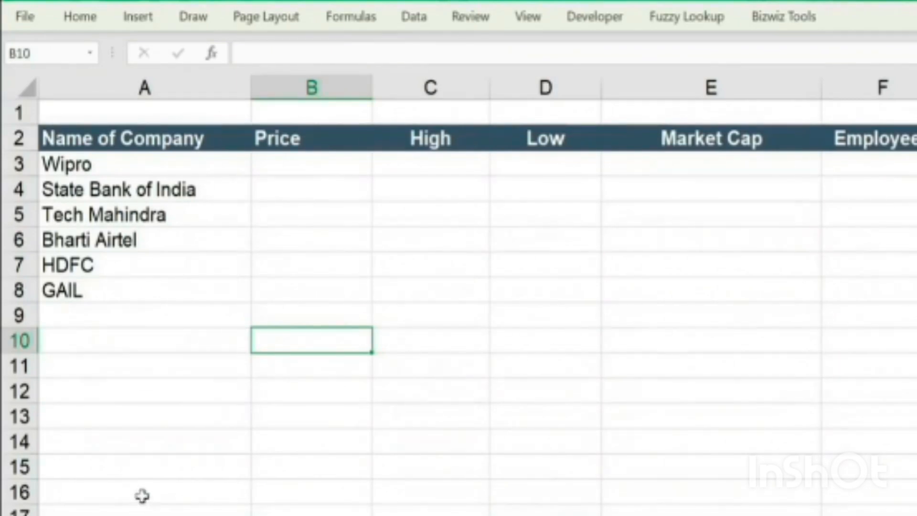
# Examine the company names in A3:A8 and the empty Price, High, Low, Market Cap and Employees columns
pyautogui.moveTo(143, 161); pyautogui.dragTo(143, 308)
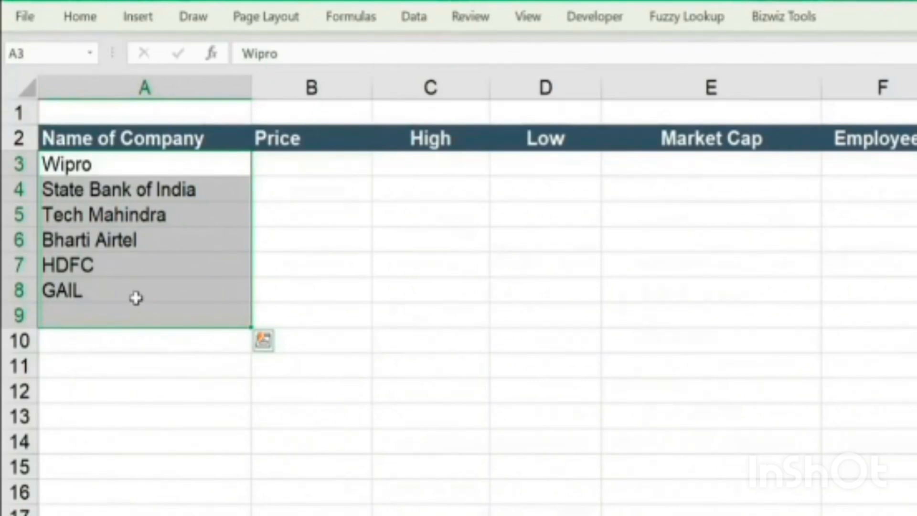
pyautogui.click(273, 135)
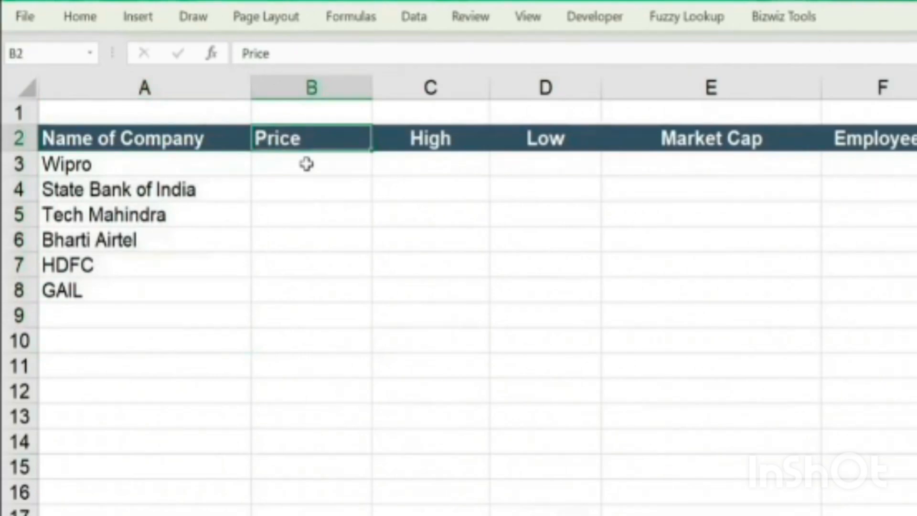
pyautogui.click(413, 149)
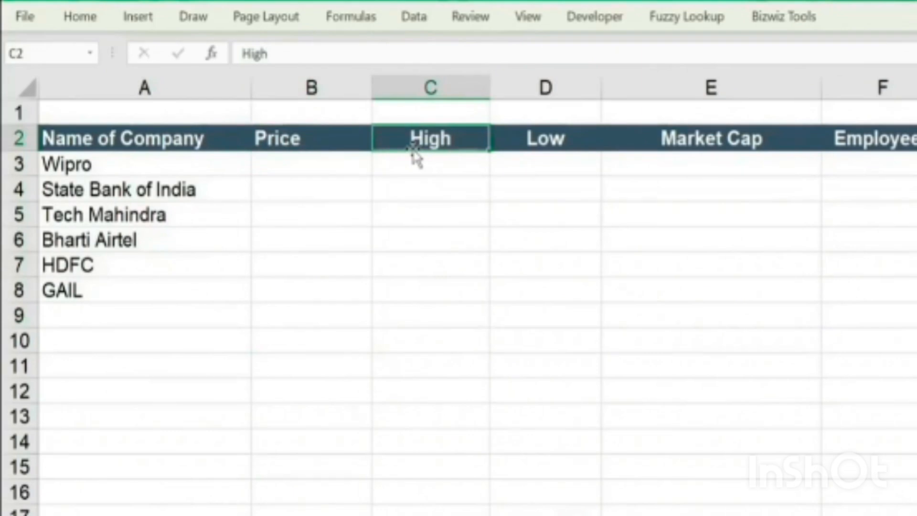
pyautogui.moveTo(199, 158); pyautogui.dragTo(208, 273)
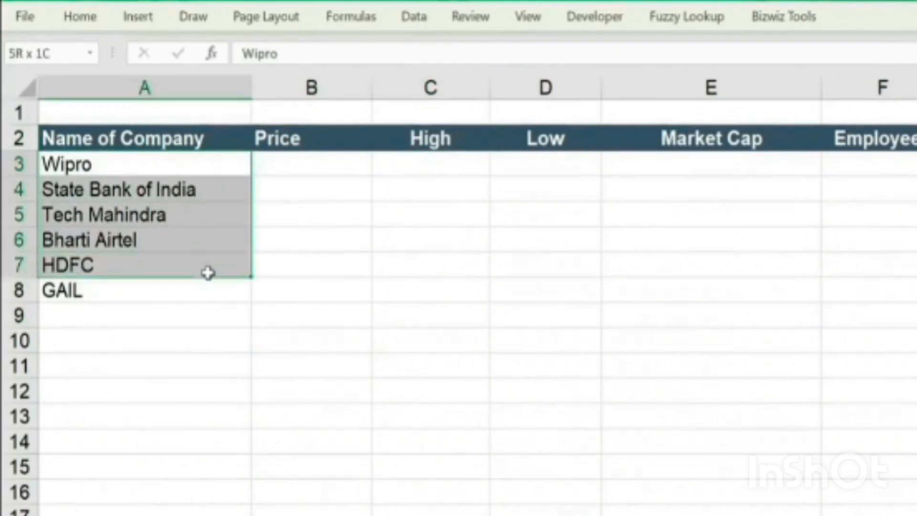
pyautogui.moveTo(407, 160); pyautogui.dragTo(420, 260)
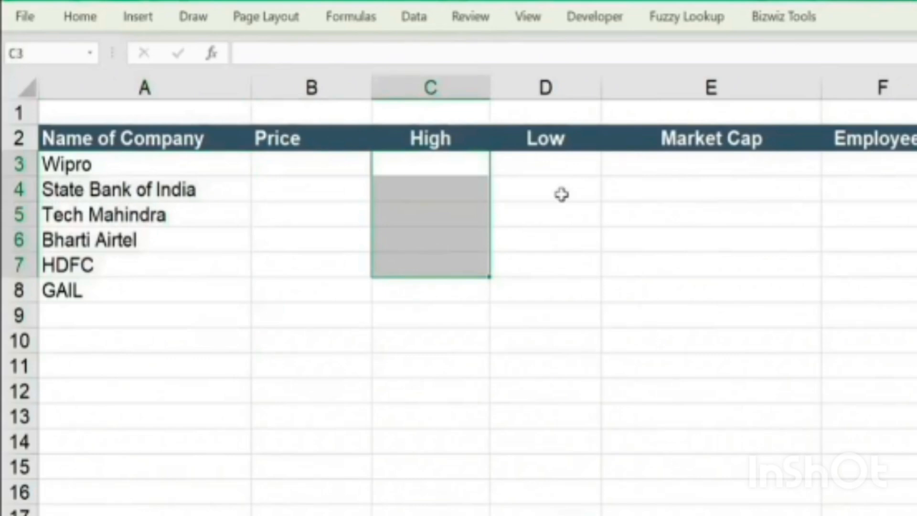
pyautogui.moveTo(225, 155); pyautogui.dragTo(229, 285)
pyautogui.moveTo(587, 167); pyautogui.dragTo(588, 266)
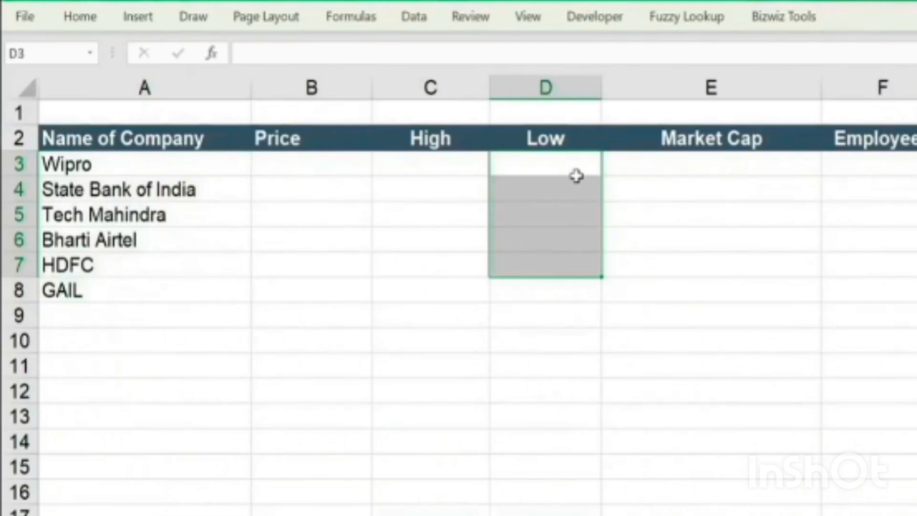
pyautogui.moveTo(686, 163); pyautogui.dragTo(675, 283)
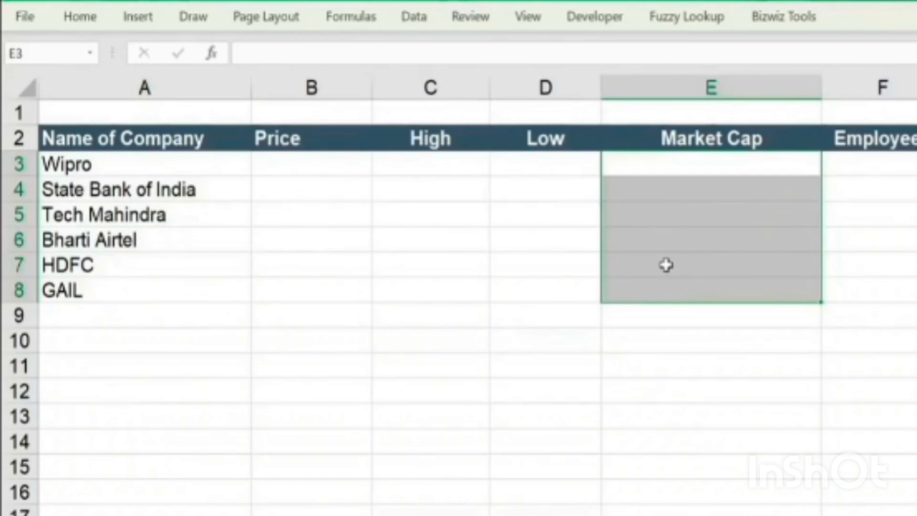
pyautogui.moveTo(874, 165); pyautogui.dragTo(881, 304)
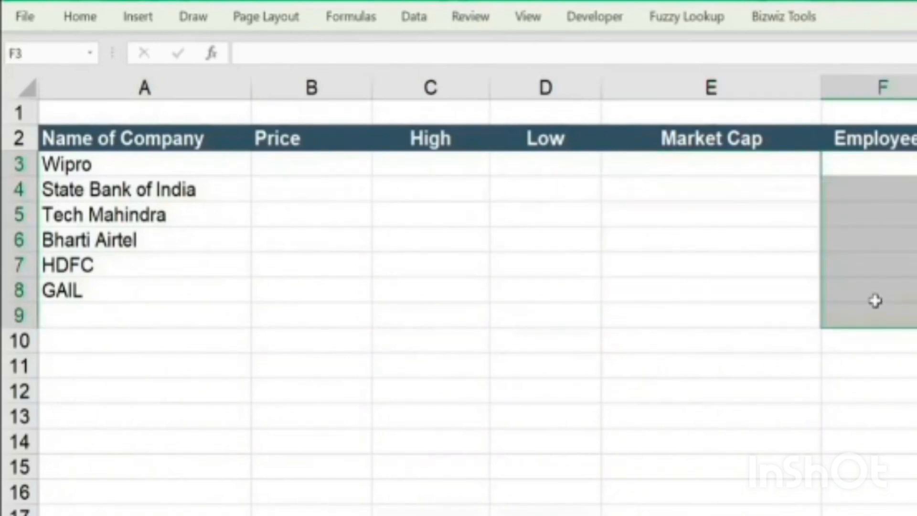
pyautogui.moveTo(916, 164); pyautogui.dragTo(916, 340)
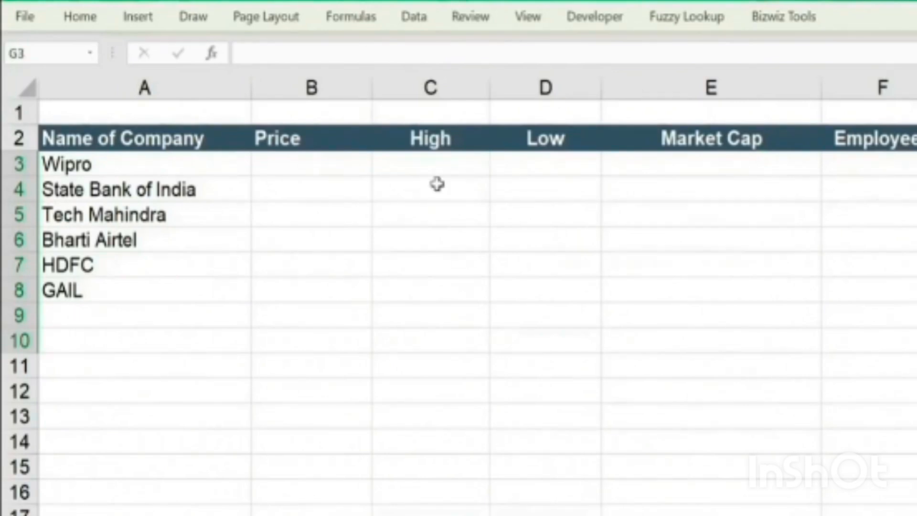
# Convert the company names in A3:A8 to the Stocks data type
pyautogui.moveTo(114, 166); pyautogui.dragTo(122, 293)
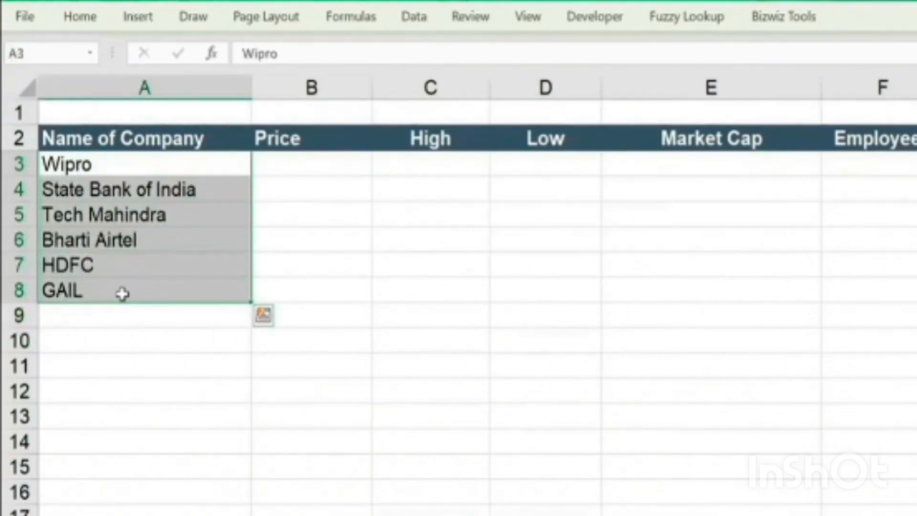
pyautogui.click(415, 17)
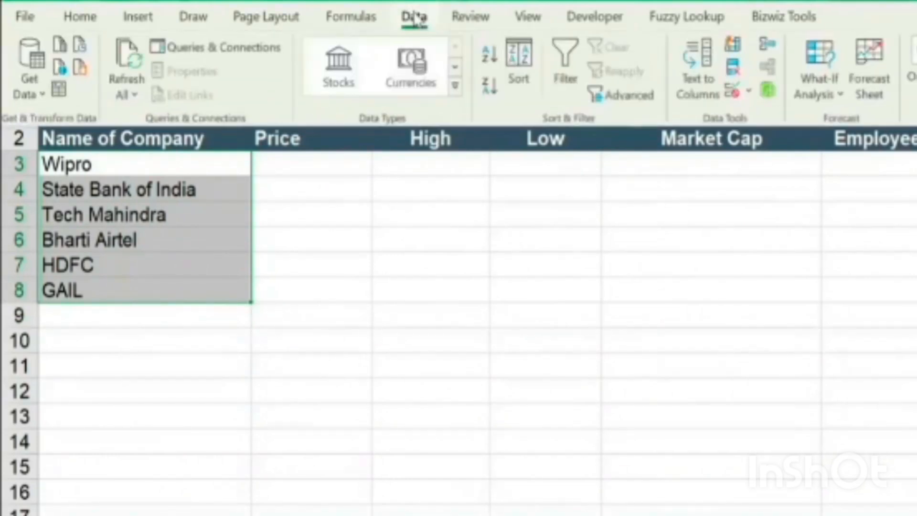
pyautogui.doubleClick(414, 17)
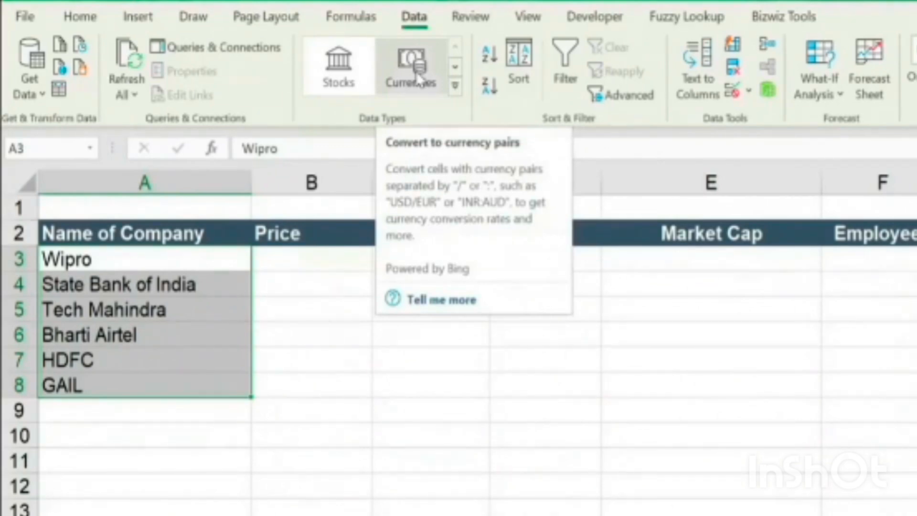
pyautogui.click(337, 65)
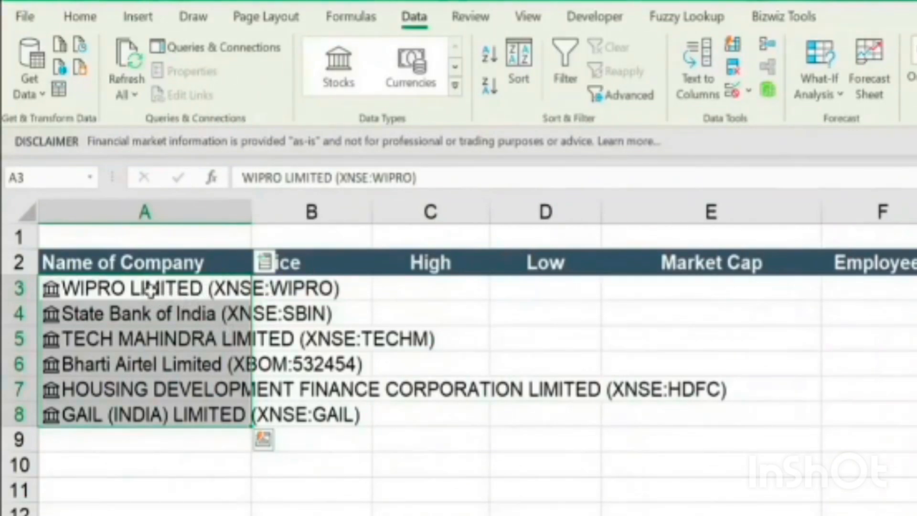
# Check the converted stock entries in A3:A8 against the original company names
pyautogui.click(232, 293)
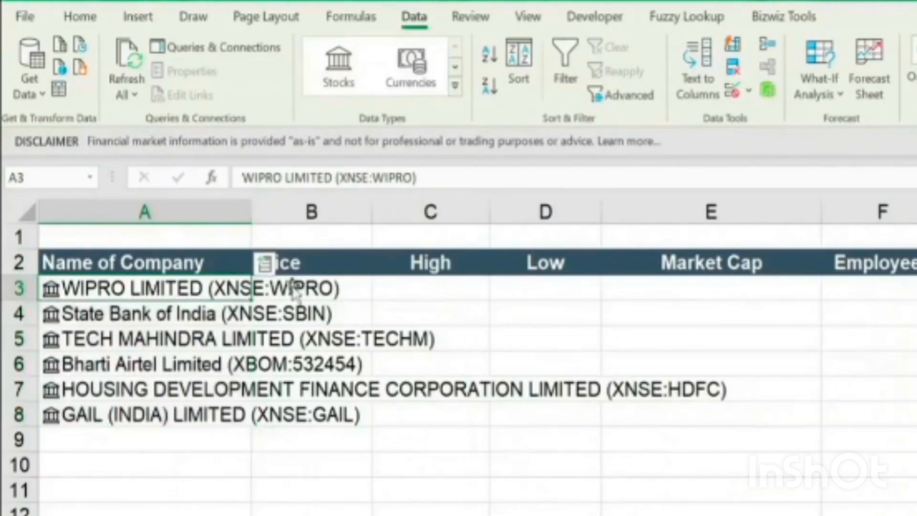
pyautogui.click(230, 319)
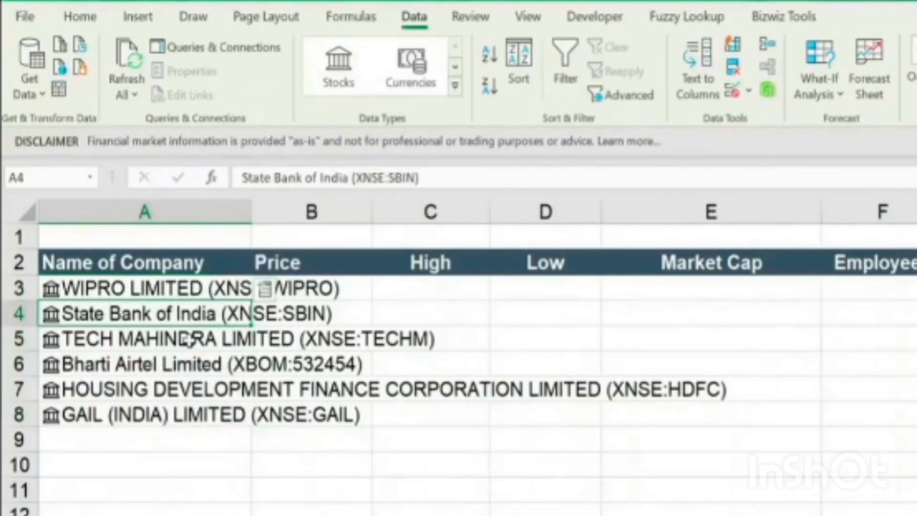
pyautogui.click(239, 340)
pyautogui.moveTo(162, 291); pyautogui.dragTo(162, 415)
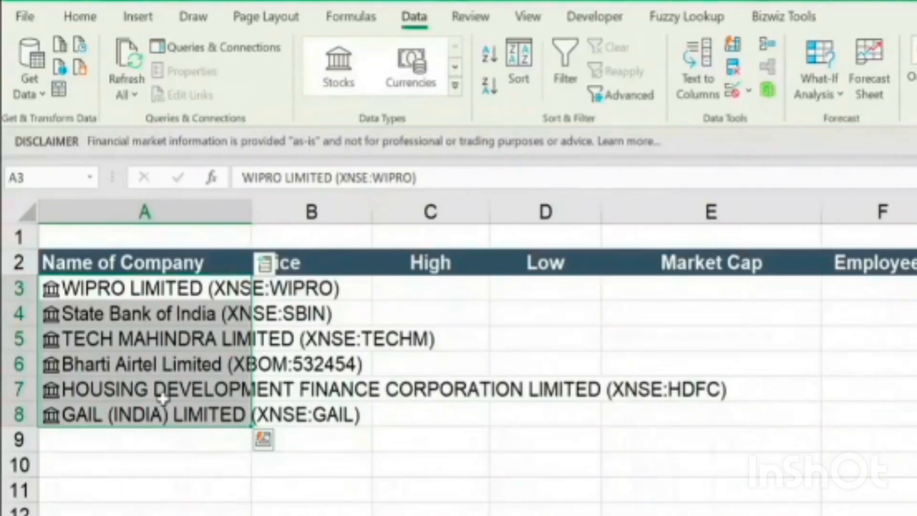
pyautogui.click(333, 384)
pyautogui.click(314, 262)
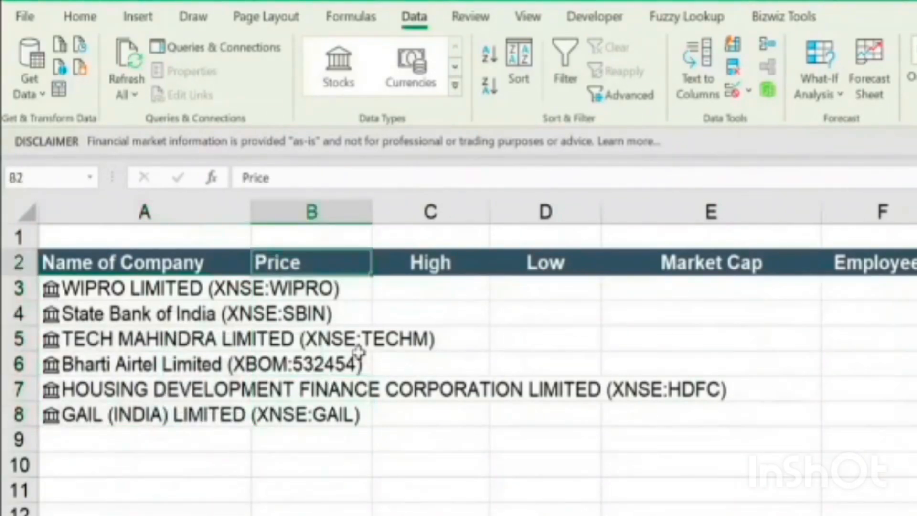
# Extract the Price field for the companies in A3:A8 into column B and check the formula in B3
pyautogui.moveTo(139, 290); pyautogui.dragTo(171, 389)
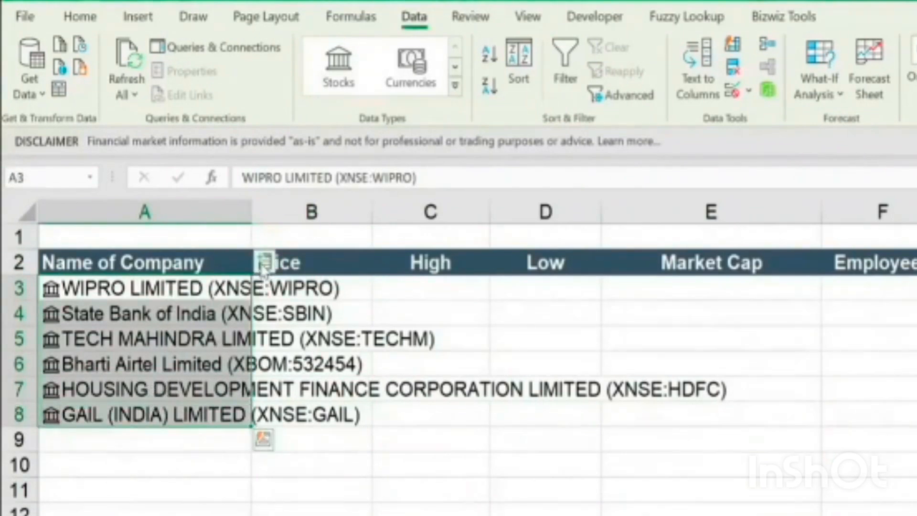
pyautogui.click(264, 264)
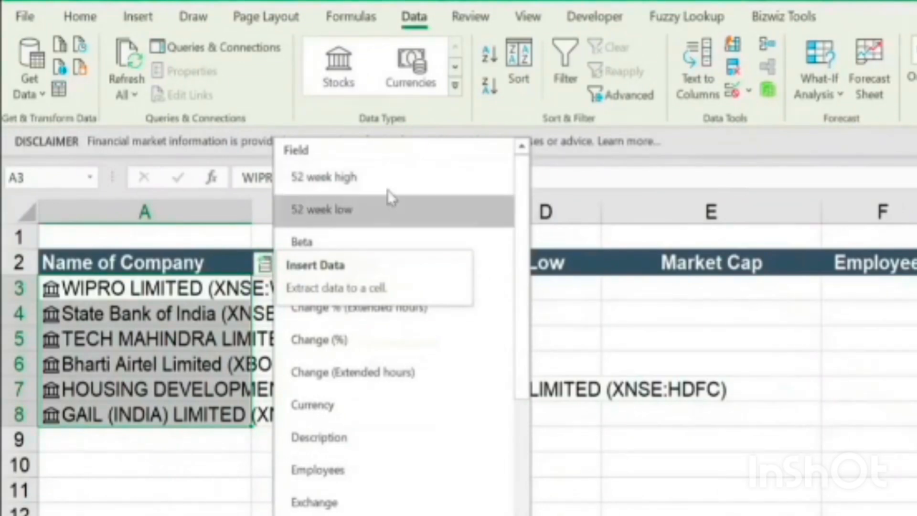
pyautogui.scroll(-1, 425, 427)
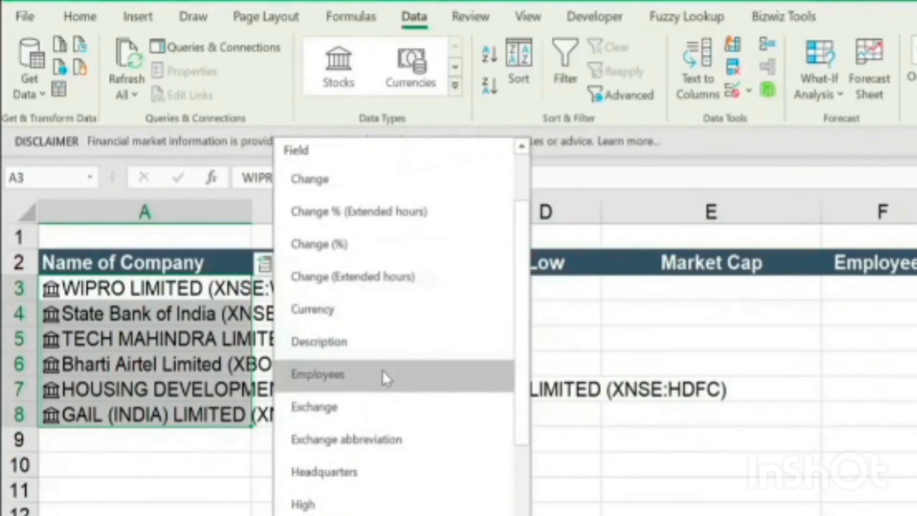
pyautogui.scroll(-1, 421, 474)
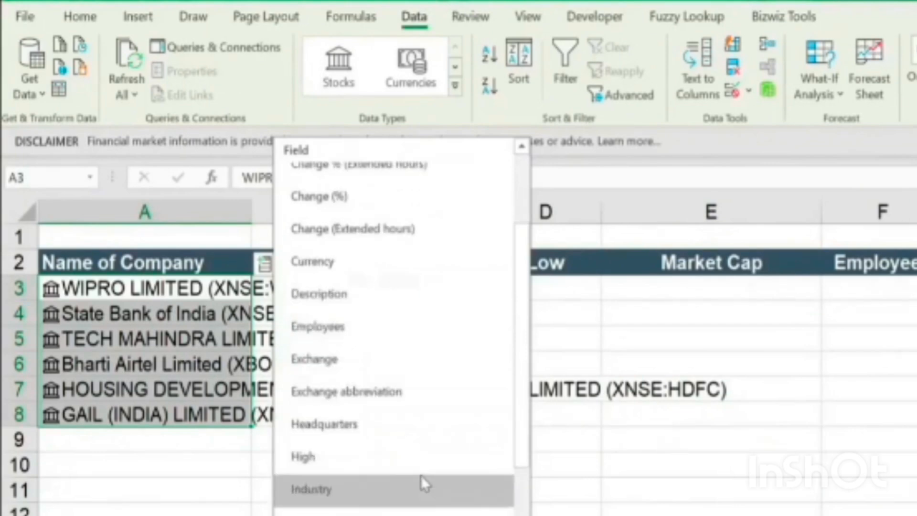
pyautogui.scroll(-5, 420, 474)
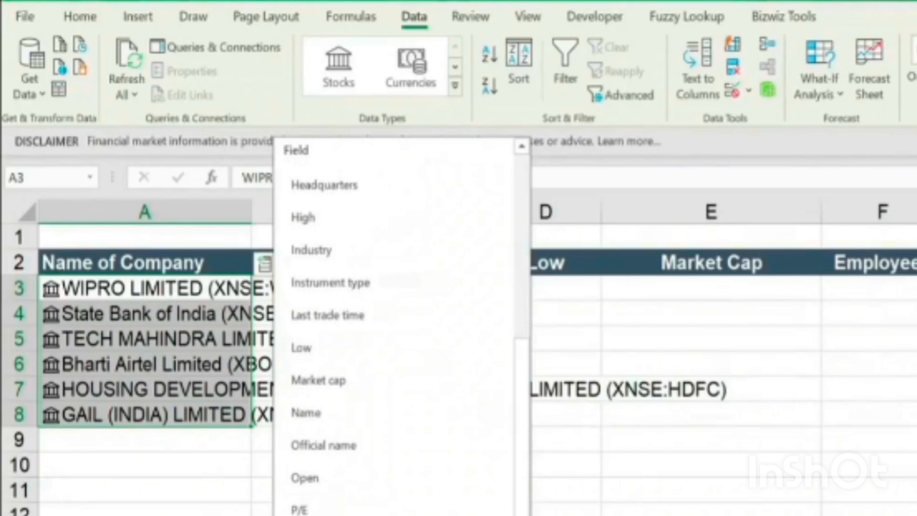
pyautogui.click(378, 514)
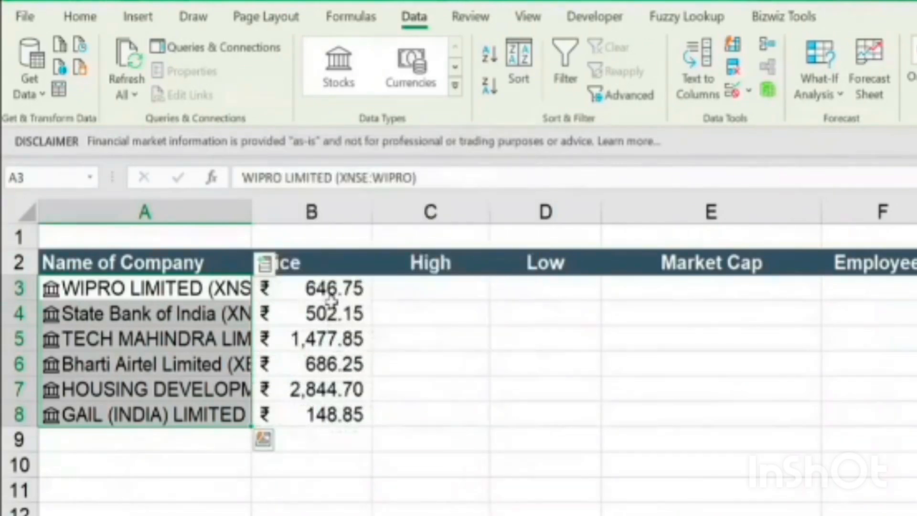
pyautogui.click(329, 287)
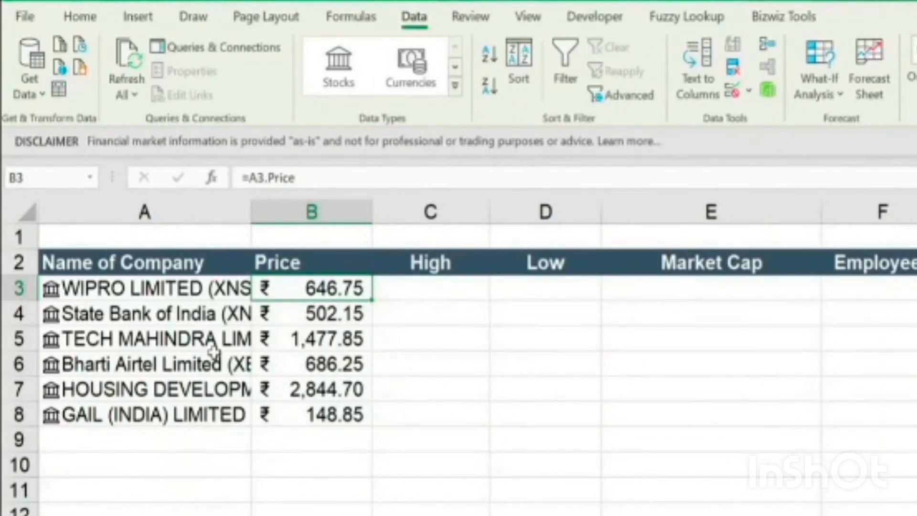
# Extract the 52 week high and 52 week low fields for the companies in A3:A8 into columns C and D
pyautogui.moveTo(149, 284); pyautogui.dragTo(153, 409)
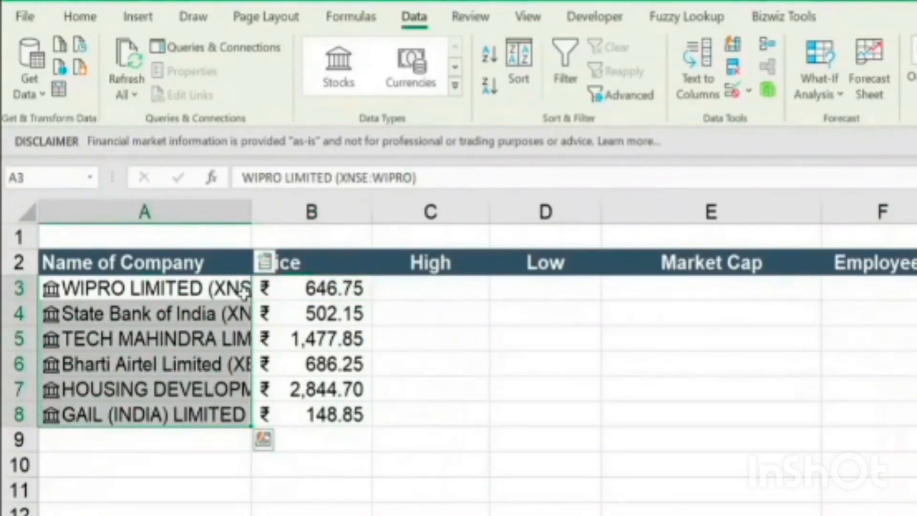
pyautogui.click(265, 262)
pyautogui.scroll(4, 380, 337)
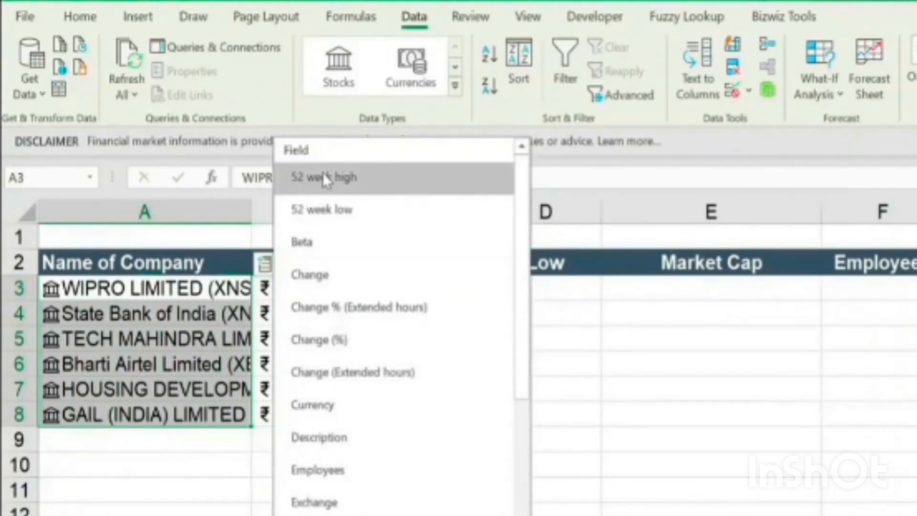
pyautogui.click(369, 178)
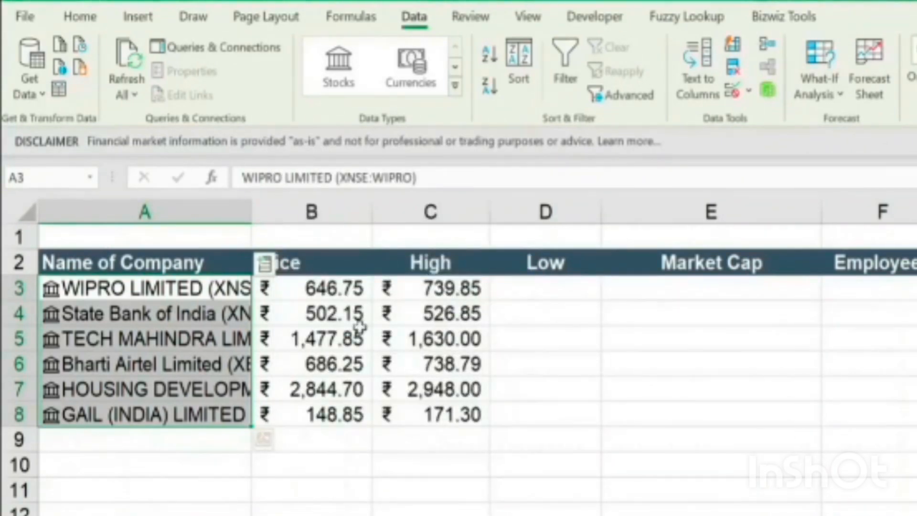
pyautogui.click(265, 265)
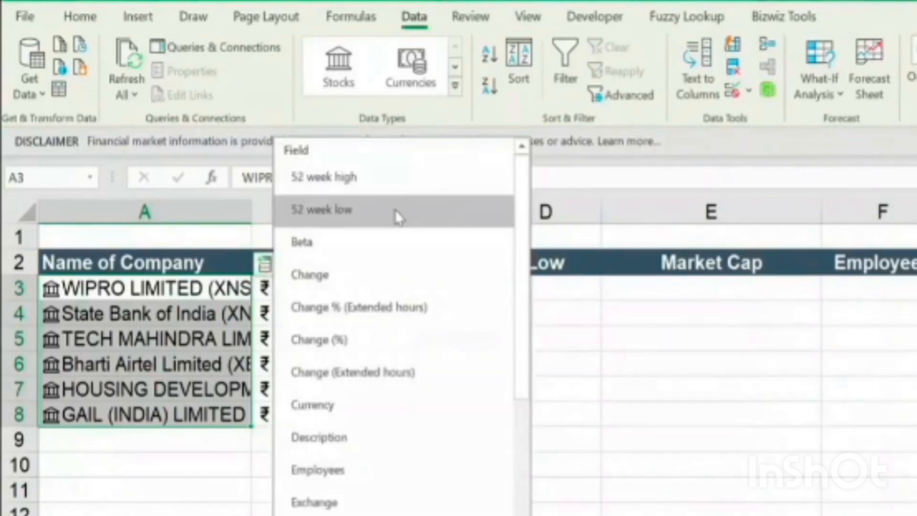
pyautogui.click(395, 206)
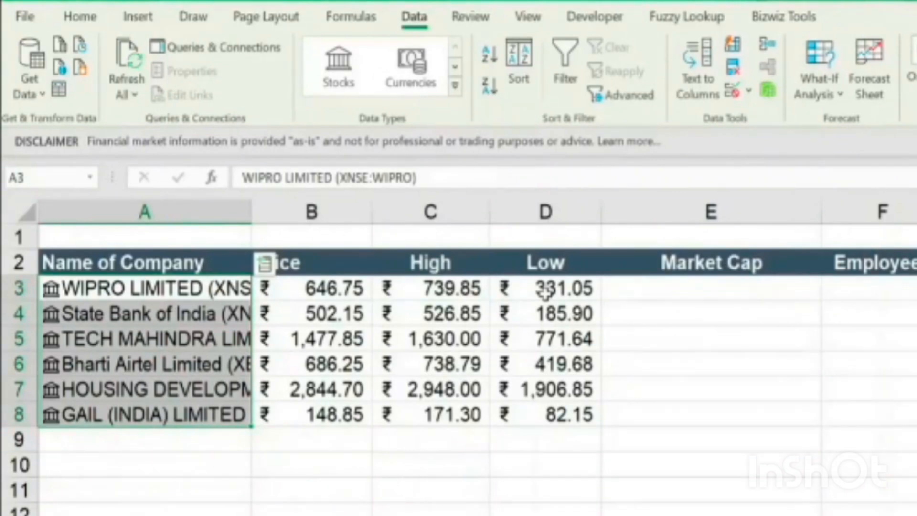
# Extract the Market cap field for the companies in A3:A8 into column E
pyautogui.click(264, 262)
pyautogui.scroll(-2, 388, 377)
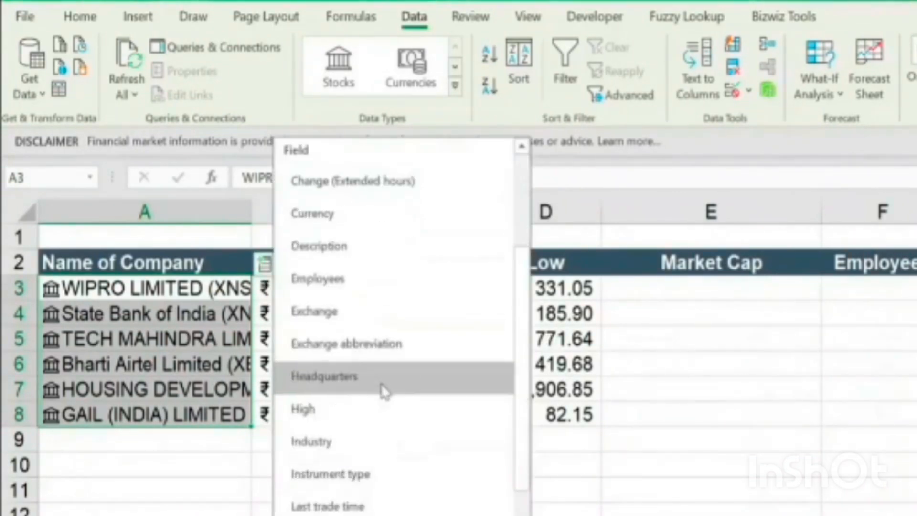
pyautogui.scroll(-2, 382, 390)
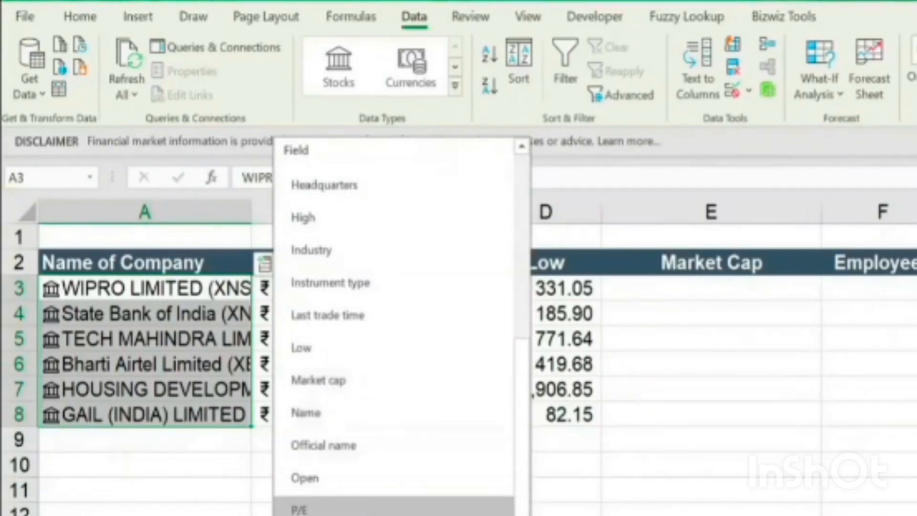
pyautogui.scroll(1, 382, 506)
pyautogui.scroll(1, 382, 506)
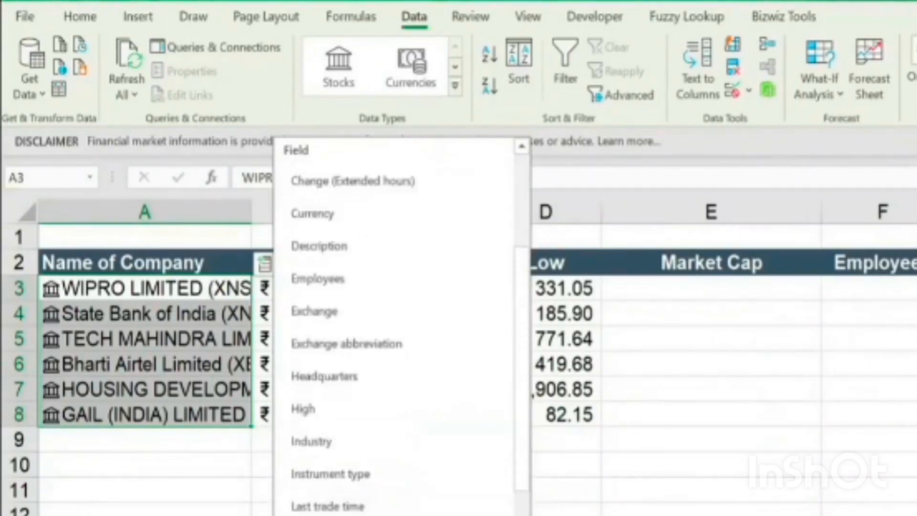
pyautogui.scroll(-1, 373, 502)
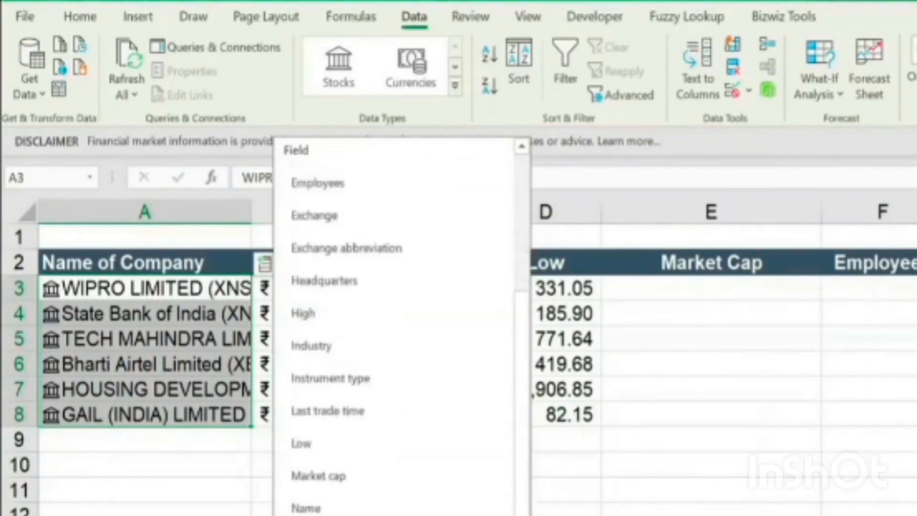
pyautogui.click(369, 476)
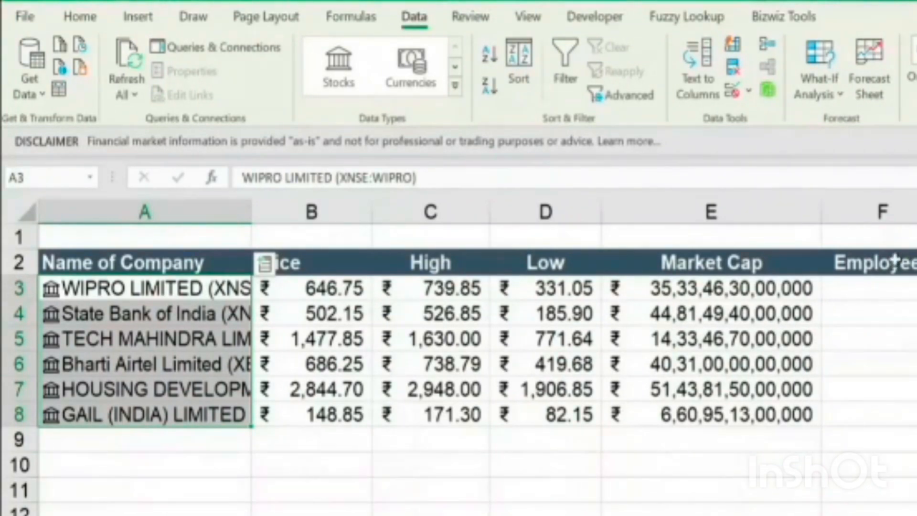
# Extract the Employees field for the companies in A3:A8 into column F
pyautogui.click(265, 263)
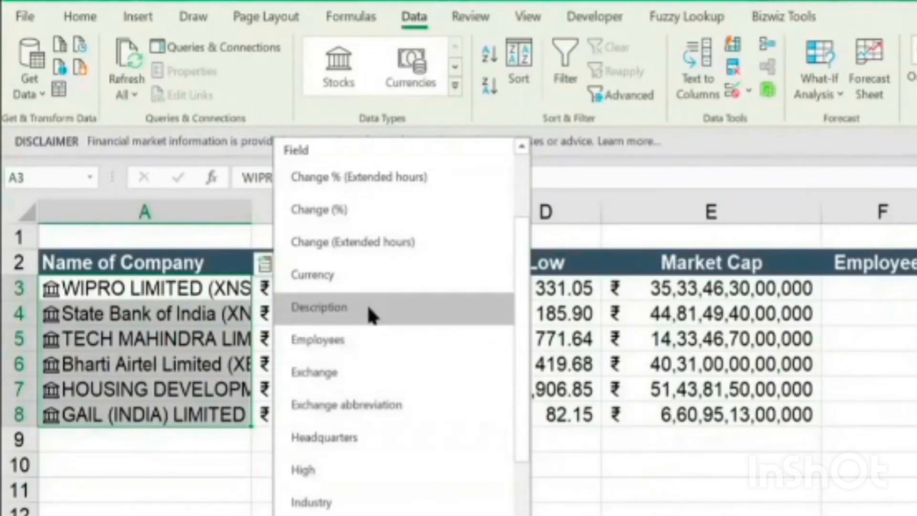
pyautogui.scroll(2, 408, 260)
pyautogui.scroll(-3, 401, 382)
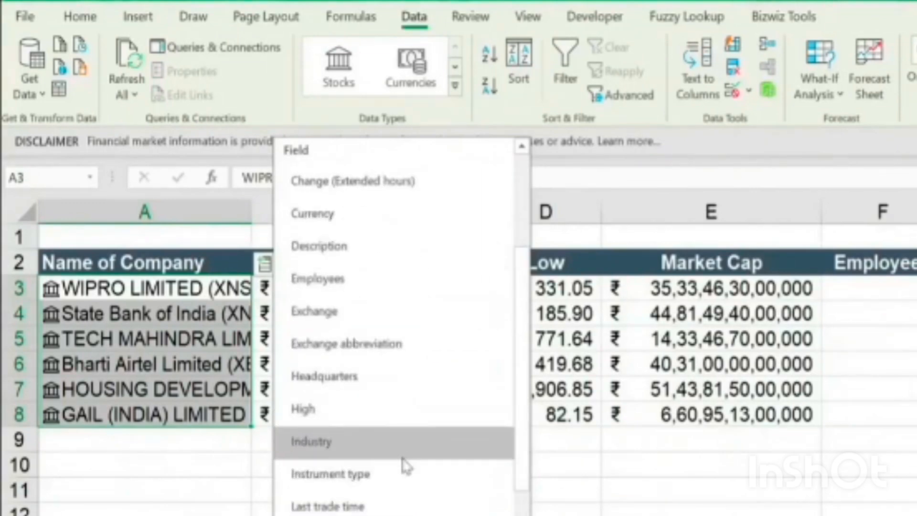
pyautogui.scroll(-2, 392, 460)
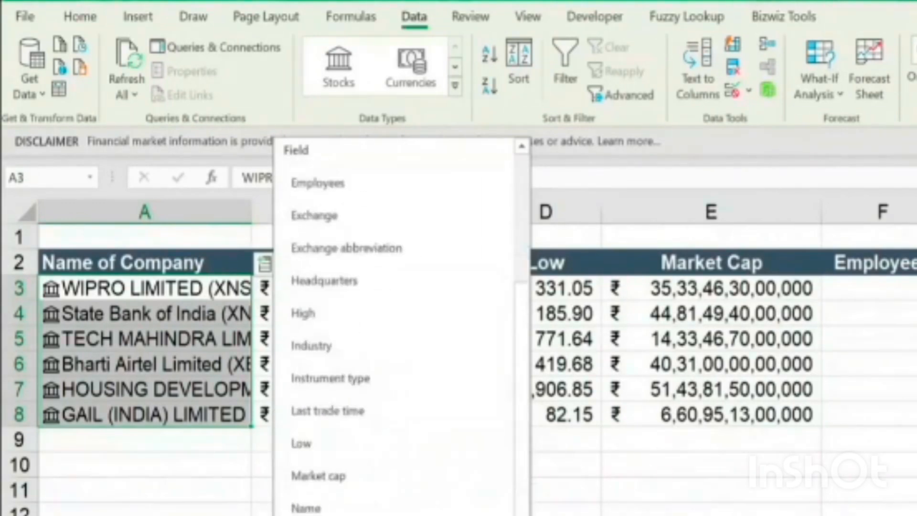
pyautogui.scroll(-3, 401, 329)
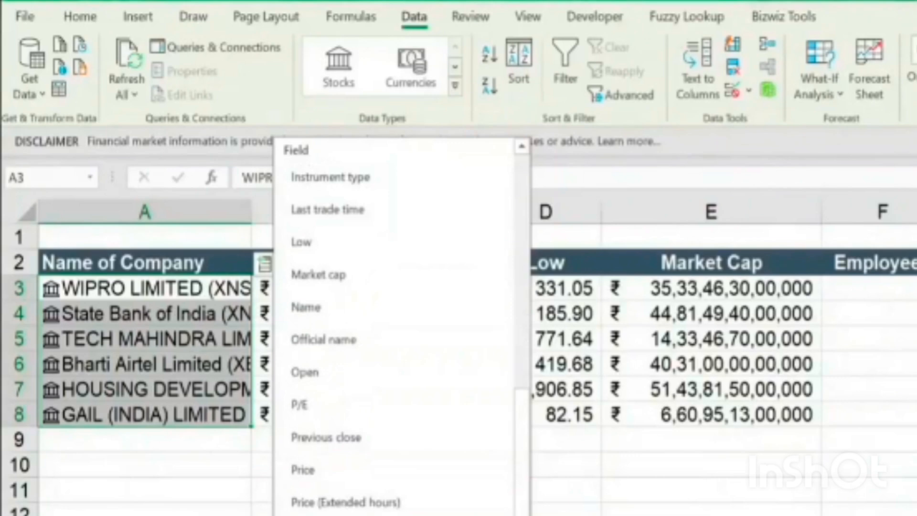
pyautogui.scroll(2, 393, 325)
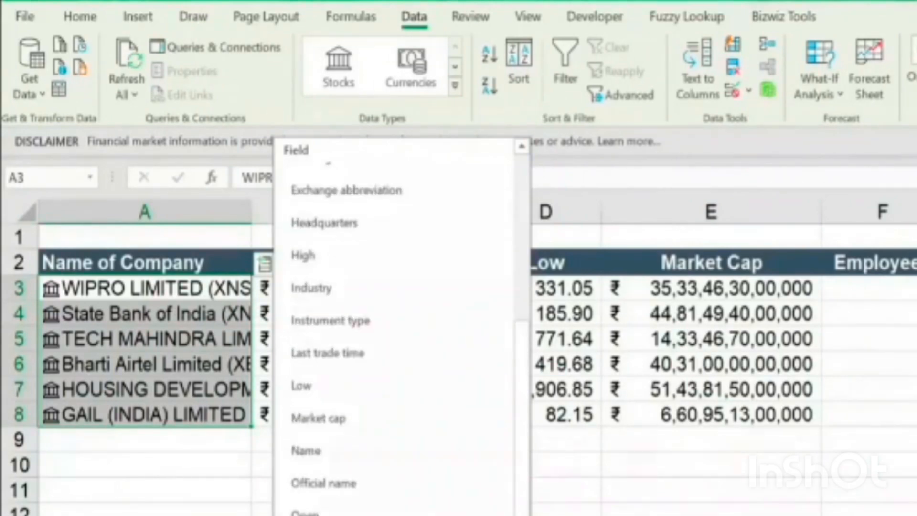
pyautogui.scroll(3, 327, 316)
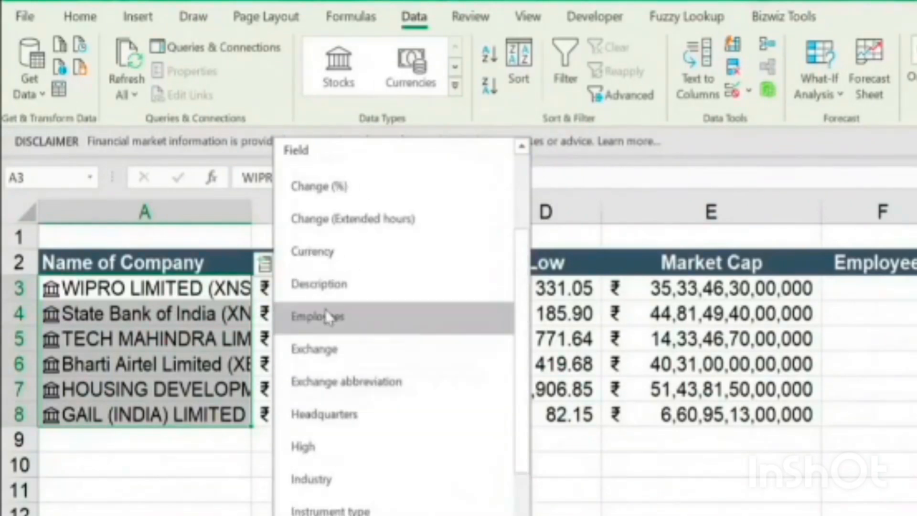
pyautogui.click(397, 319)
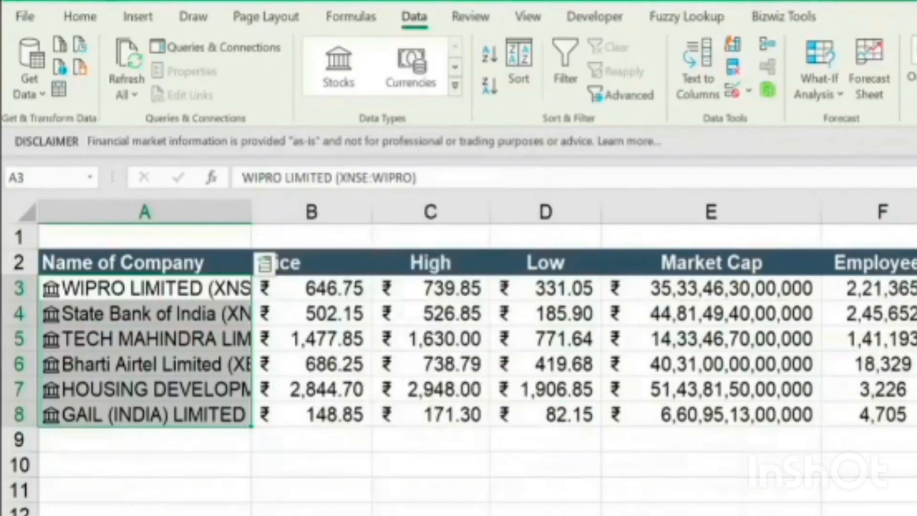
# Extract the Industry field for the companies in A3:A8 into column G and check the formula in G3
pyautogui.click(916, 288)
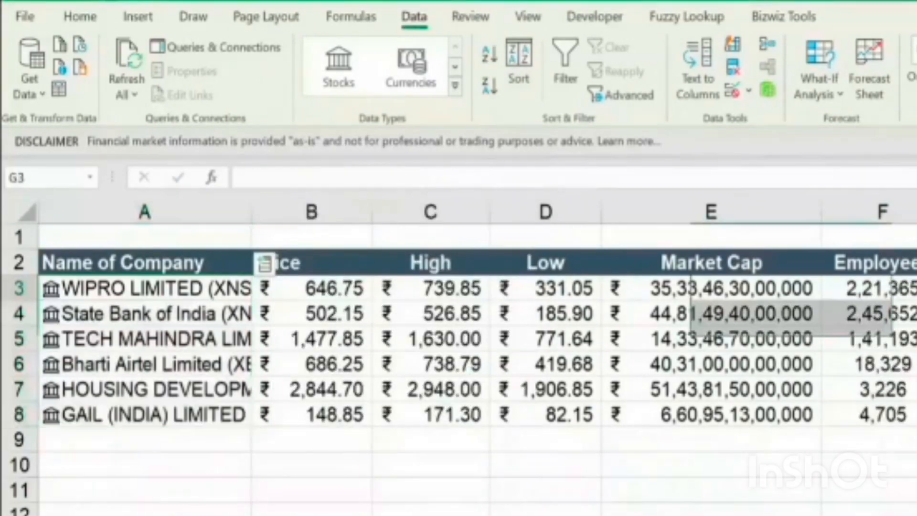
pyautogui.moveTo(243, 283); pyautogui.dragTo(240, 414)
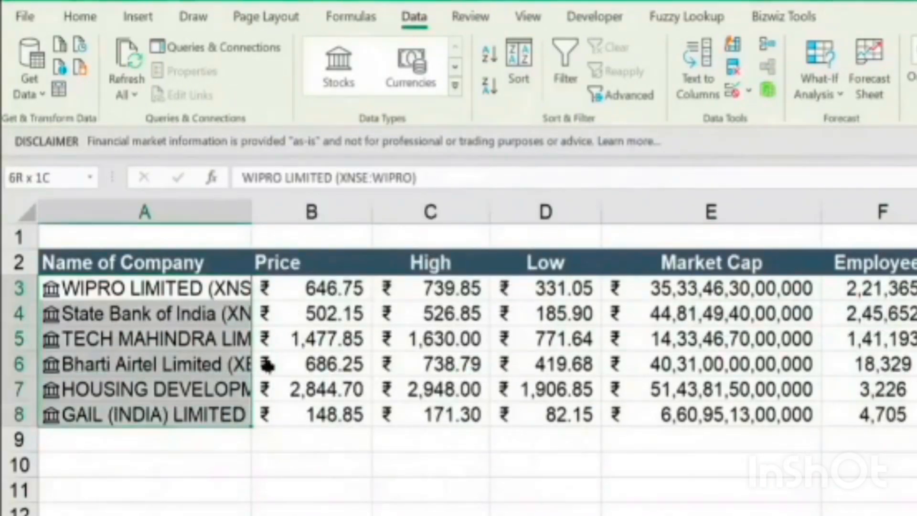
pyautogui.click(263, 262)
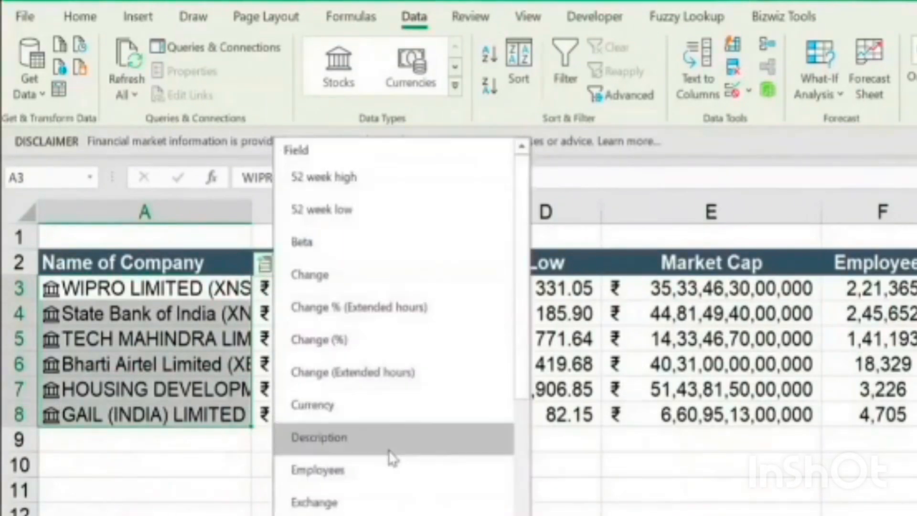
pyautogui.scroll(-3, 395, 445)
pyautogui.click(377, 487)
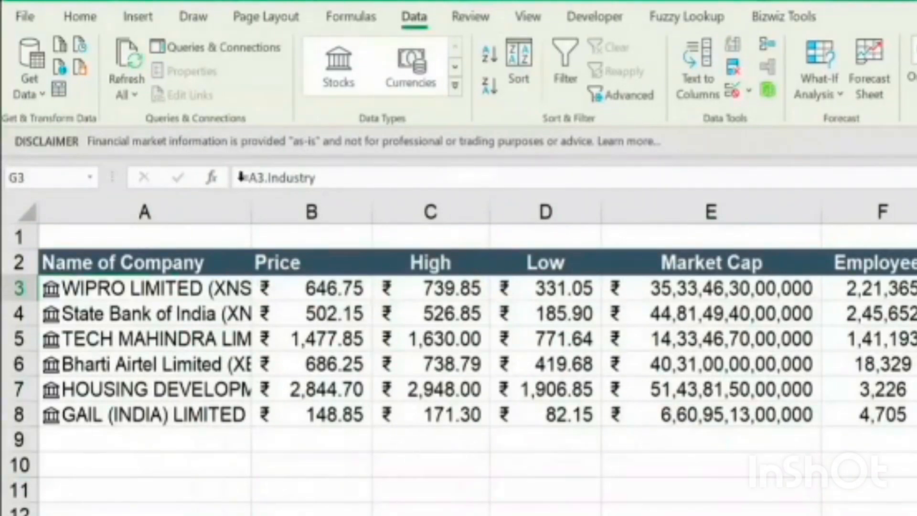
# Refresh all linked stock data and select the values in the Price column to review them
pyautogui.click(220, 289)
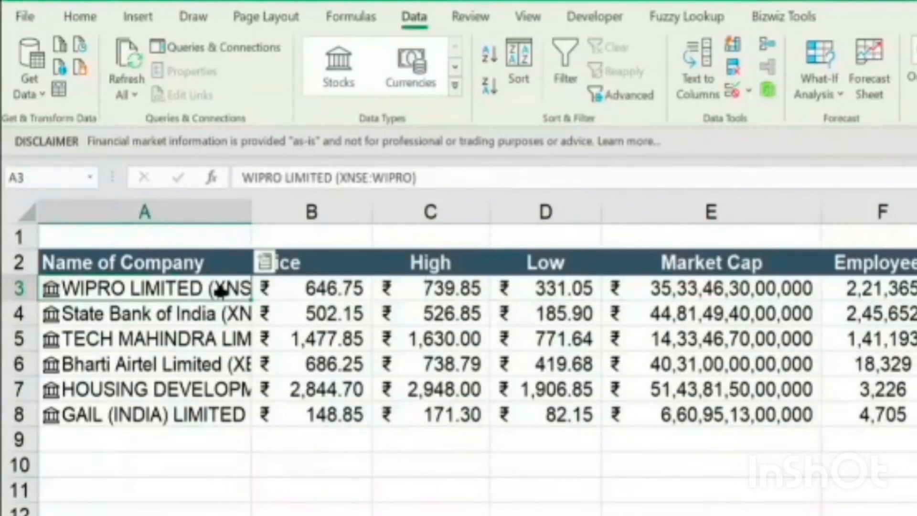
pyautogui.click(124, 61)
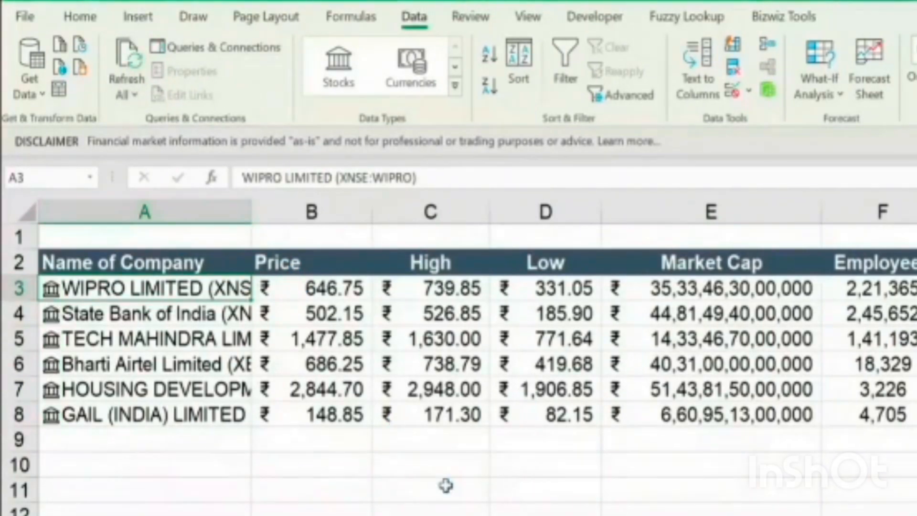
pyautogui.click(325, 287)
pyautogui.hotkey('ctrl', 'shift', 'Down')
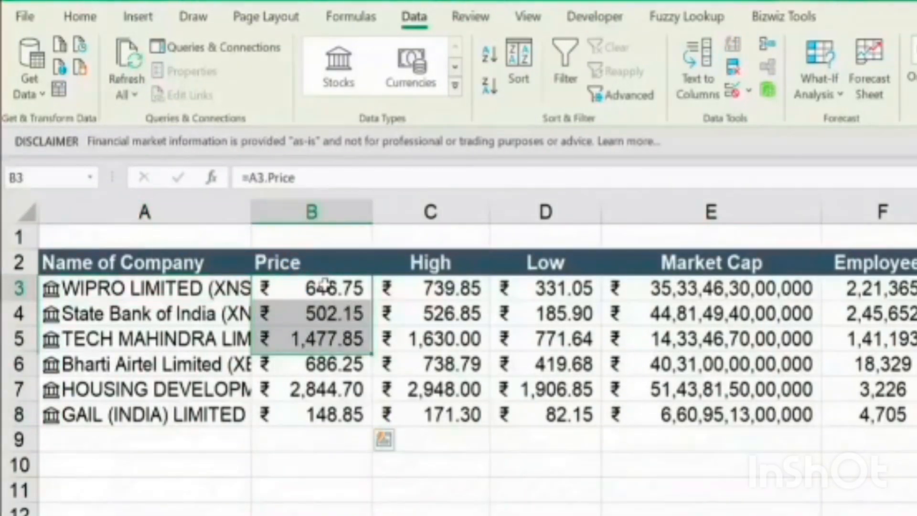
pyautogui.moveTo(325, 287); pyautogui.dragTo(323, 463)
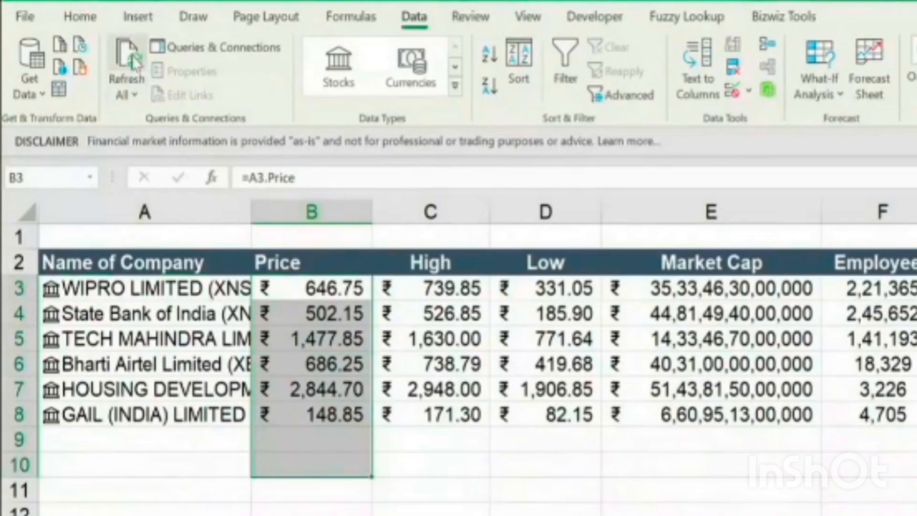
# Enter the country names India, UK and US in cells A11 to A13
pyautogui.click(143, 490)
pyautogui.write('India')
pyautogui.press('Return')
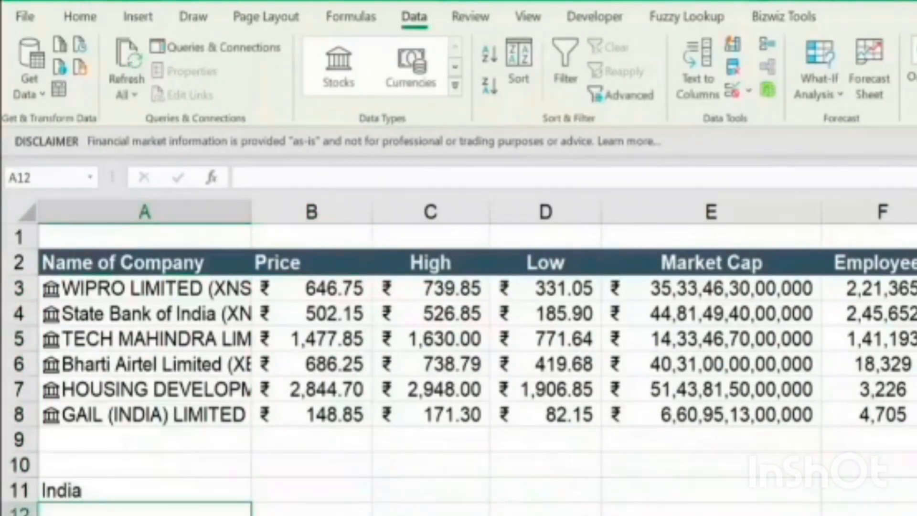
pyautogui.write('UK')
pyautogui.press('Return')
pyautogui.write('US')
pyautogui.press('Return')
# Convert the country names in A11:A13 to the Geography data type
pyautogui.press('Up')
pyautogui.press('Up')
pyautogui.press('Up')
pyautogui.hotkey('shift', 'Down')
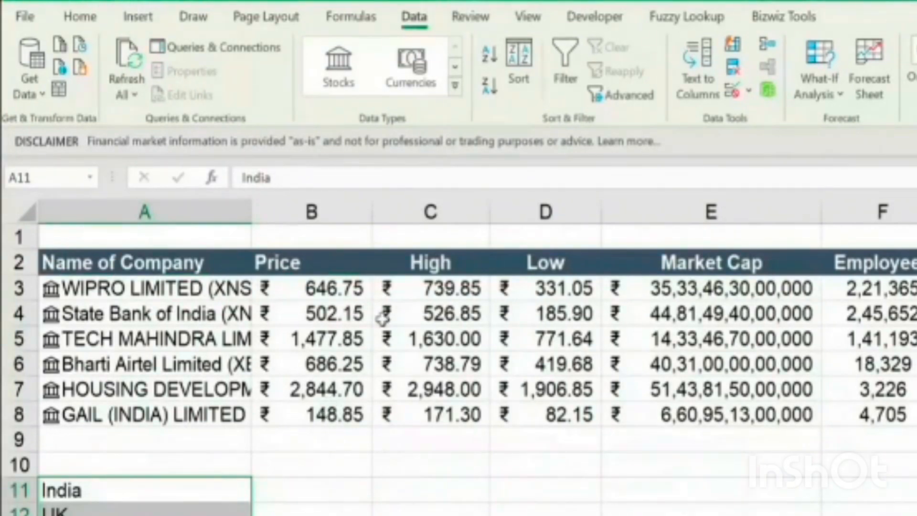
pyautogui.click(456, 88)
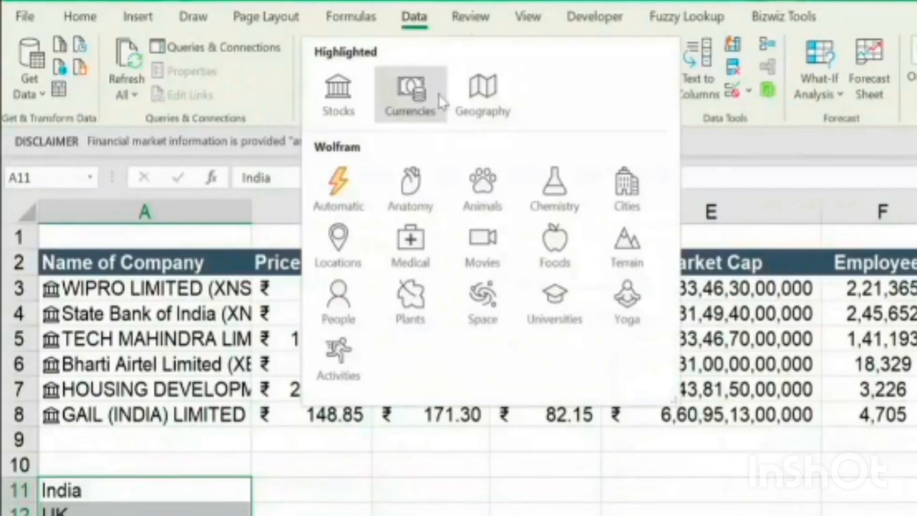
pyautogui.press('Escape')
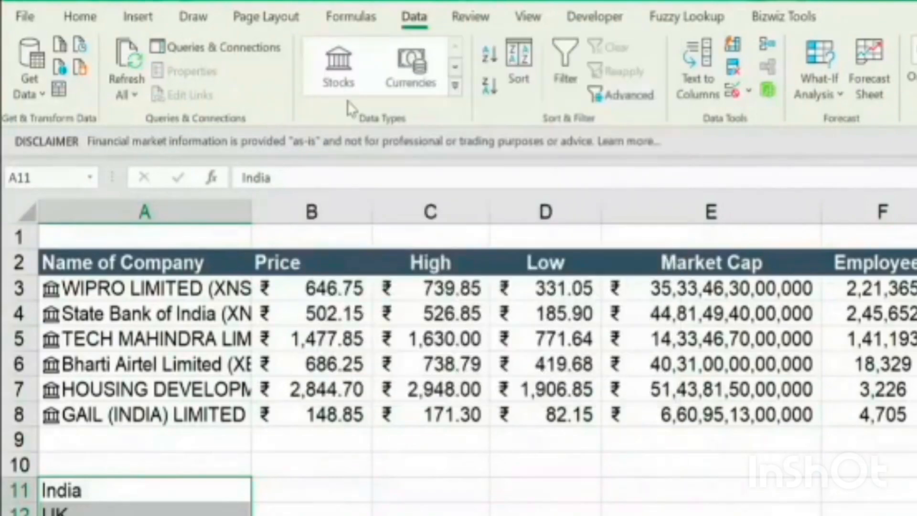
pyautogui.click(455, 86)
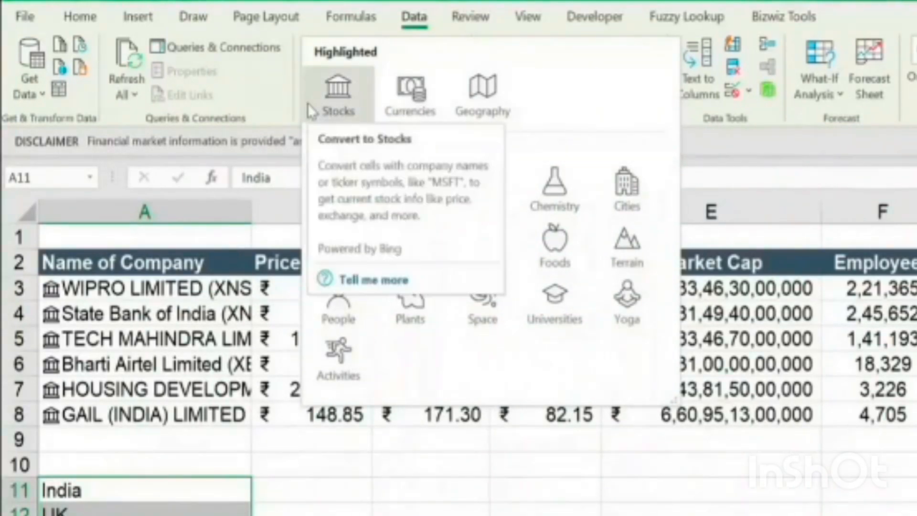
pyautogui.click(477, 105)
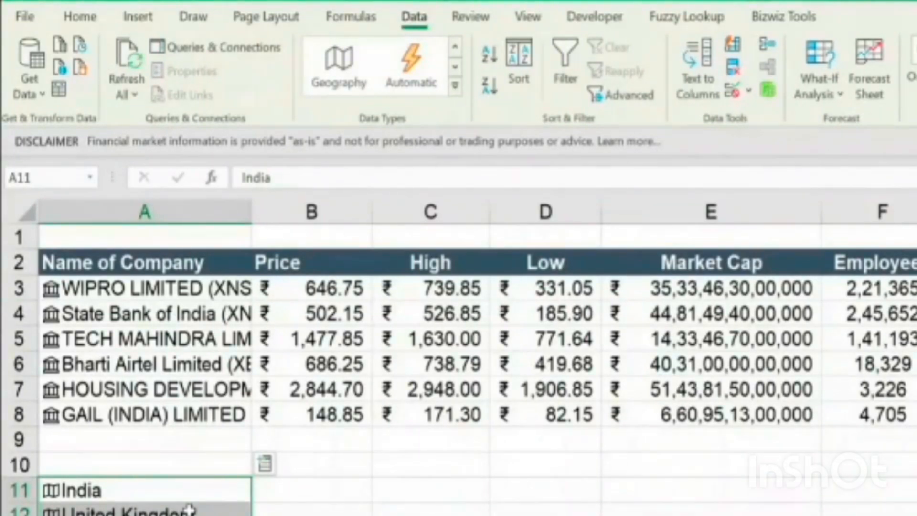
# Extract the Area and Armed forces size fields for the countries in A11:A13 into columns B and C
pyautogui.click(265, 464)
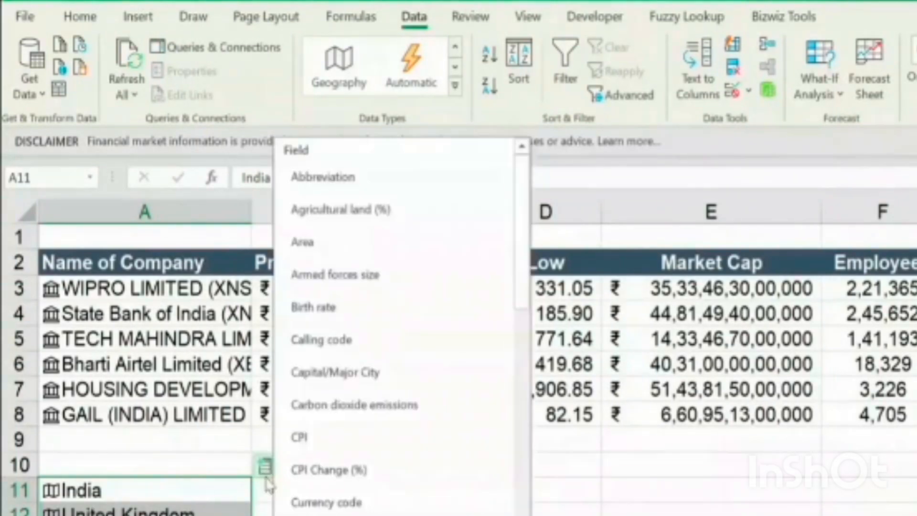
pyautogui.click(361, 240)
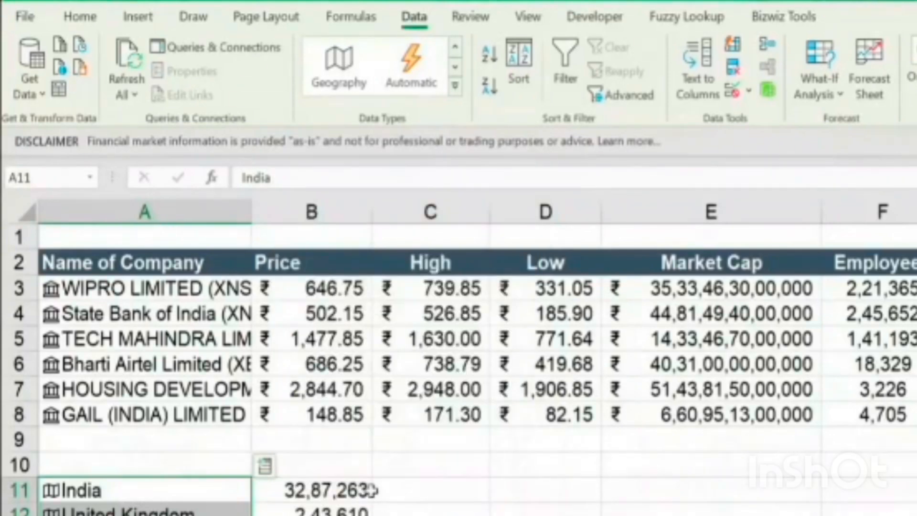
pyautogui.click(266, 467)
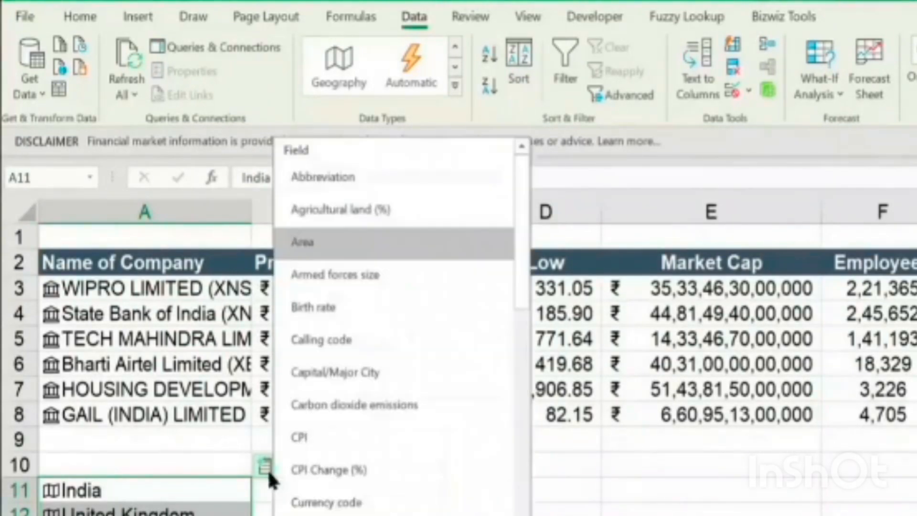
pyautogui.click(367, 279)
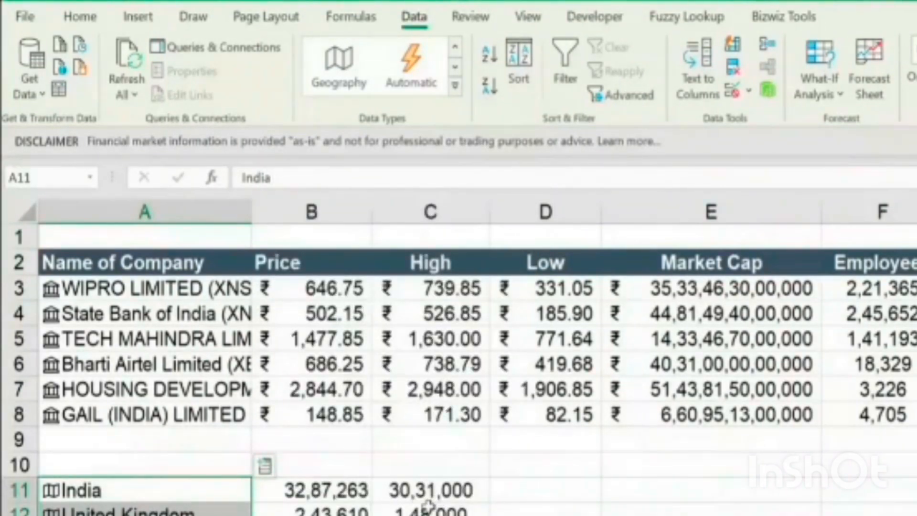
# Extract the Currency code and GDP fields for the countries in A11:A13 into columns D and E
pyautogui.click(265, 467)
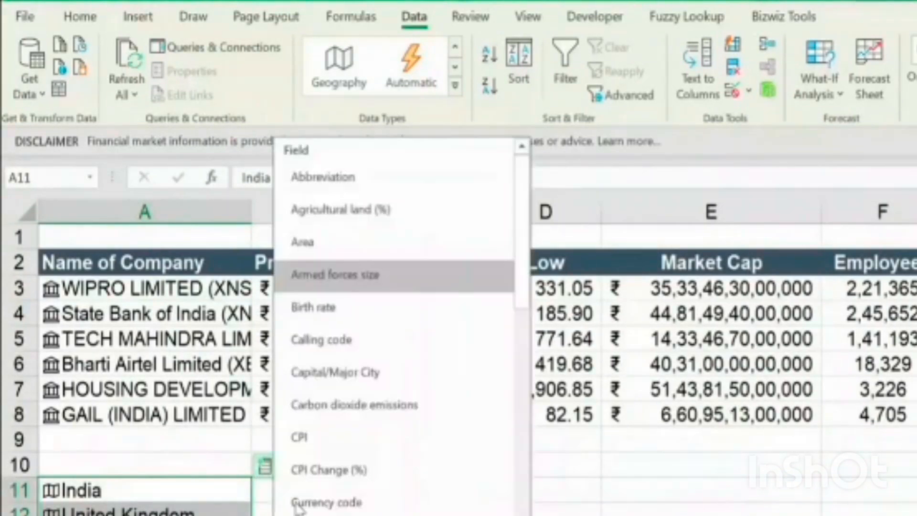
pyautogui.click(358, 502)
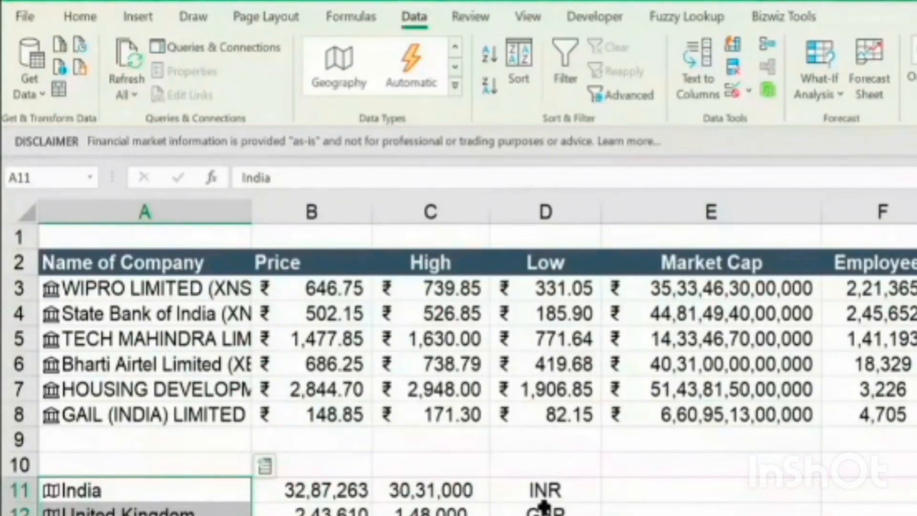
pyautogui.scroll(-1, 320, 418)
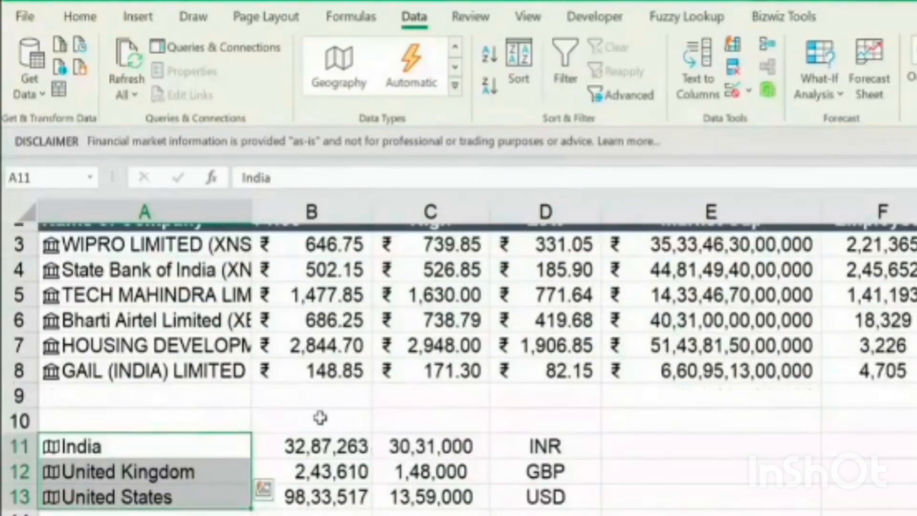
pyautogui.scroll(-1, 320, 418)
pyautogui.click(264, 389)
pyautogui.scroll(-2, 426, 365)
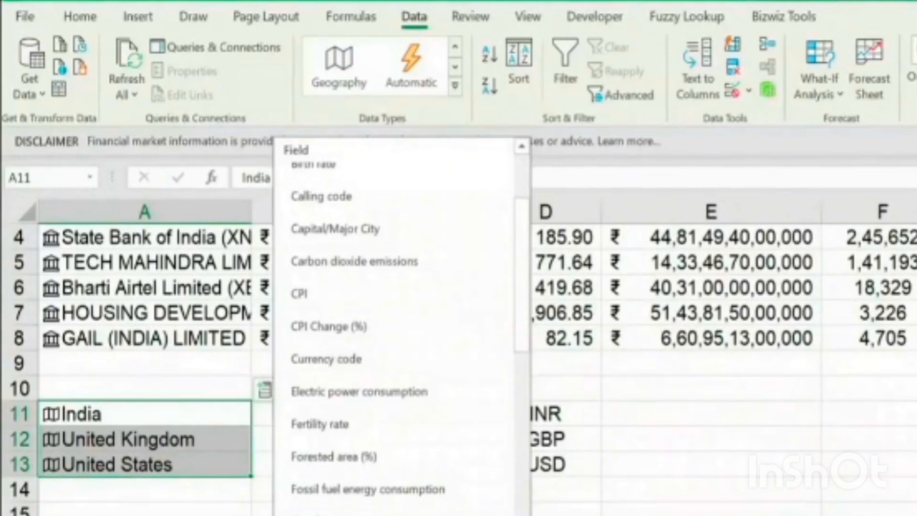
pyautogui.click(382, 515)
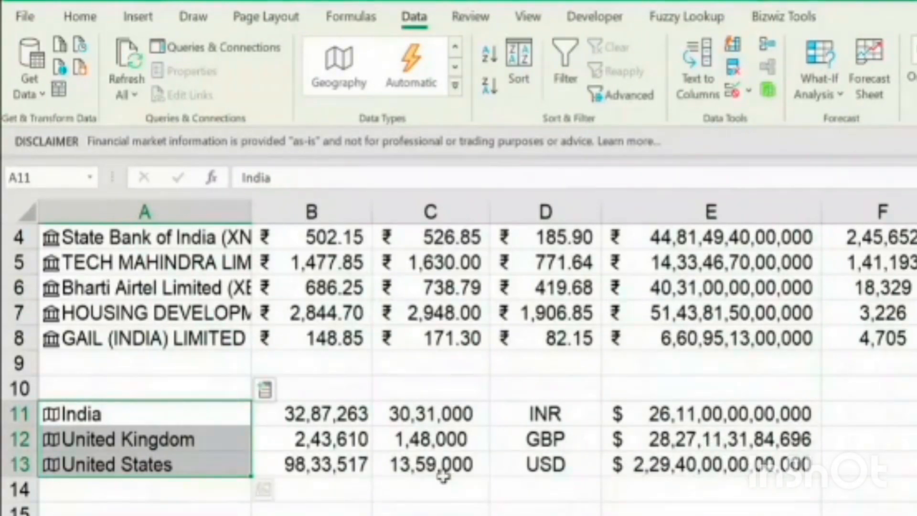
# Extract the Fertility rate and Forested area (%) fields for the countries in A11:A13 into columns F and G
pyautogui.click(264, 390)
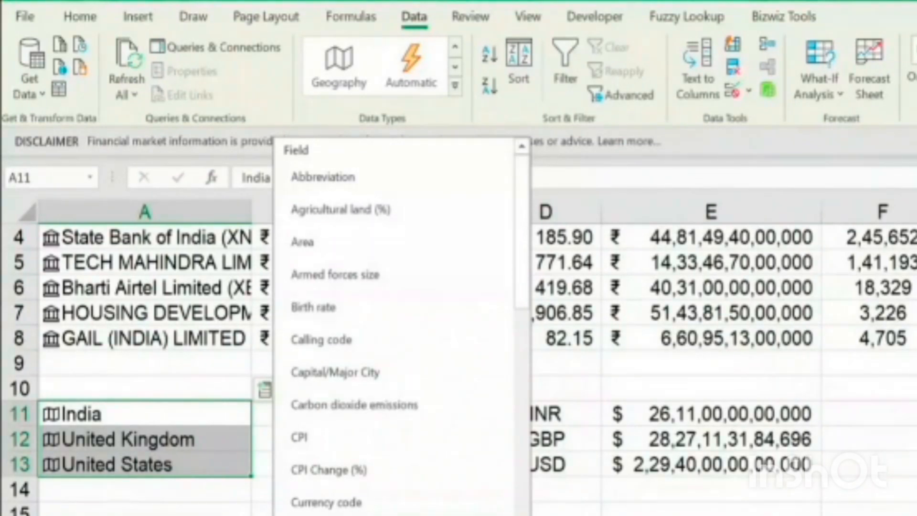
pyautogui.press('Escape')
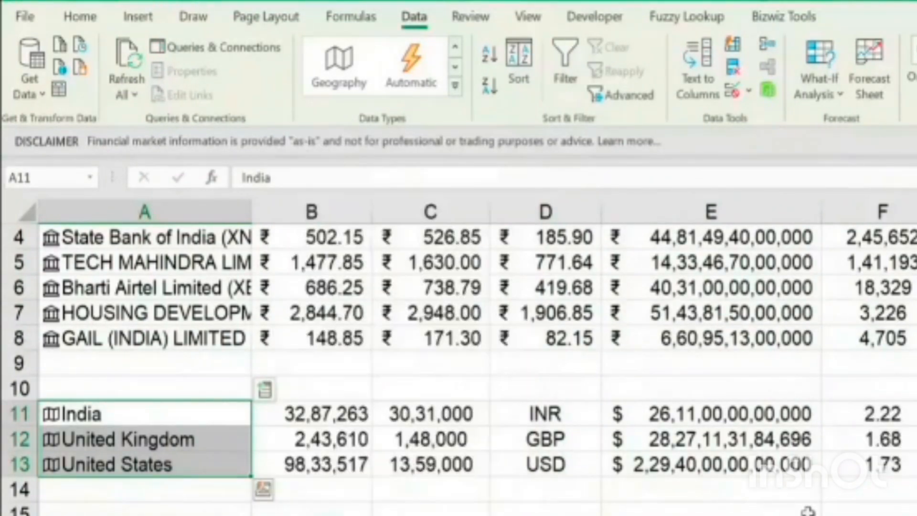
pyautogui.click(266, 390)
pyautogui.scroll(-1, 410, 469)
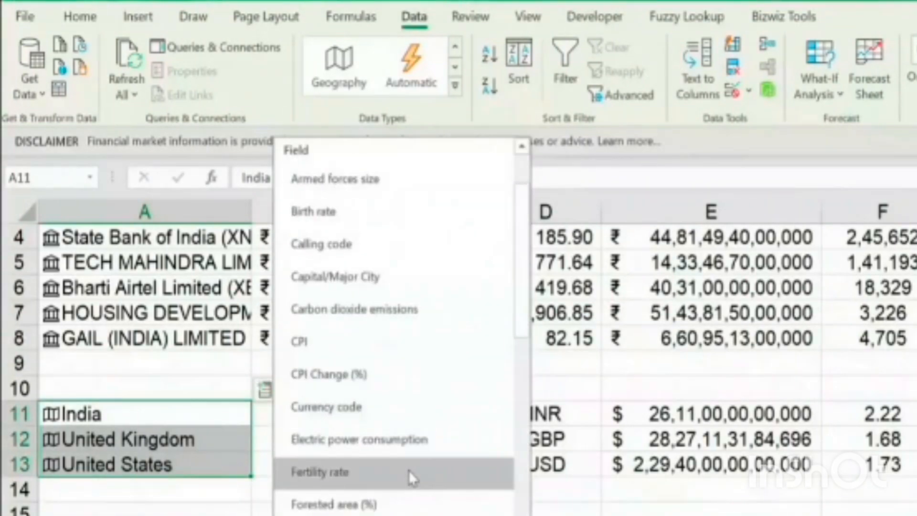
pyautogui.click(410, 504)
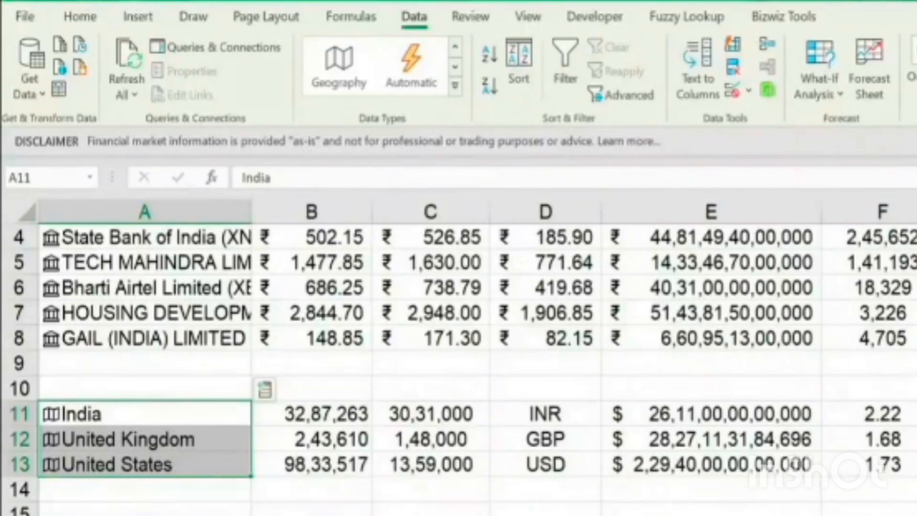
pyautogui.click(266, 390)
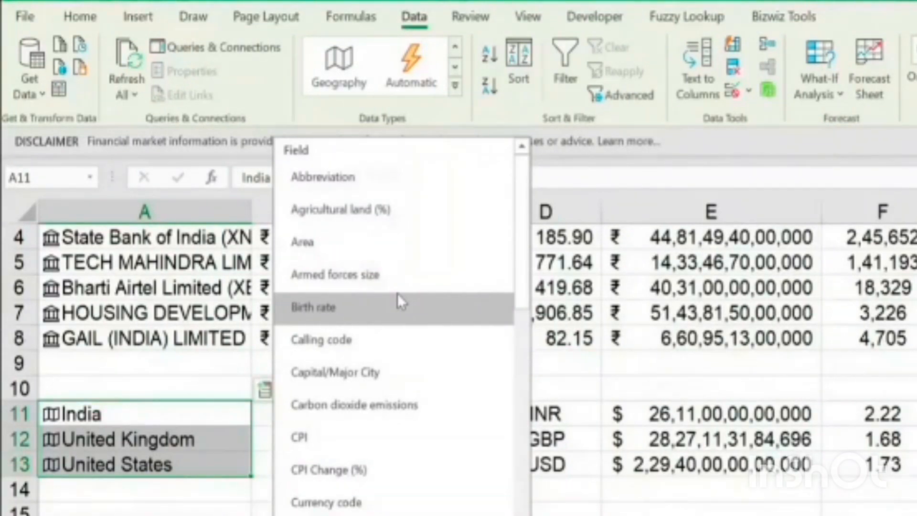
pyautogui.click(604, 470)
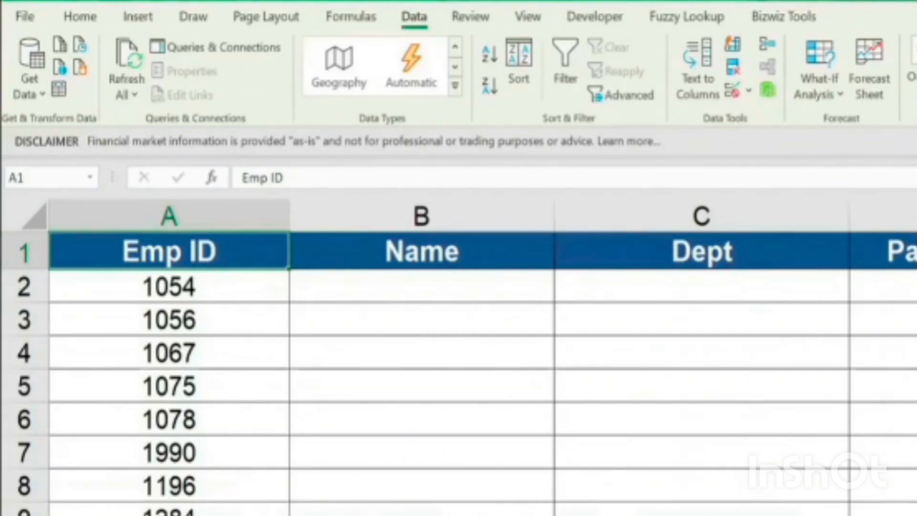
# Review the employee table's Emp ID values and its Name, Dept and Pay Rate columns
pyautogui.click(364, 288)
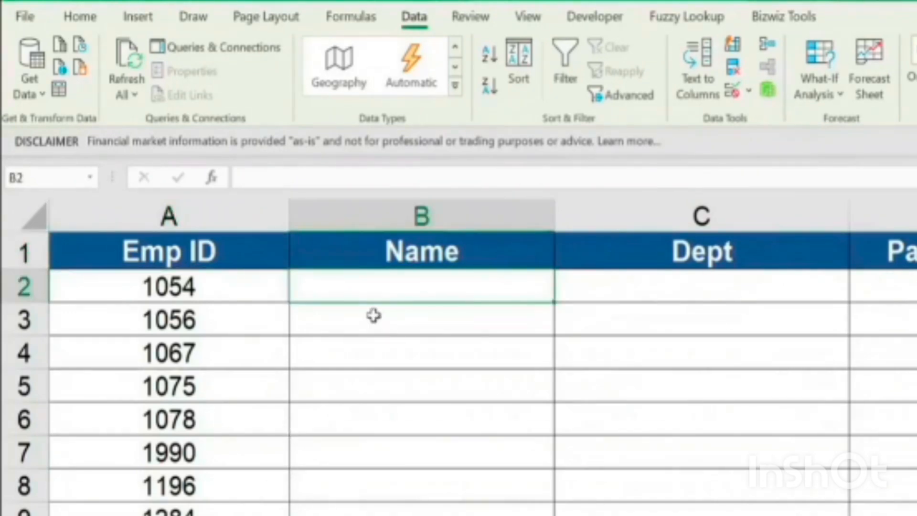
pyautogui.moveTo(271, 289); pyautogui.dragTo(286, 506)
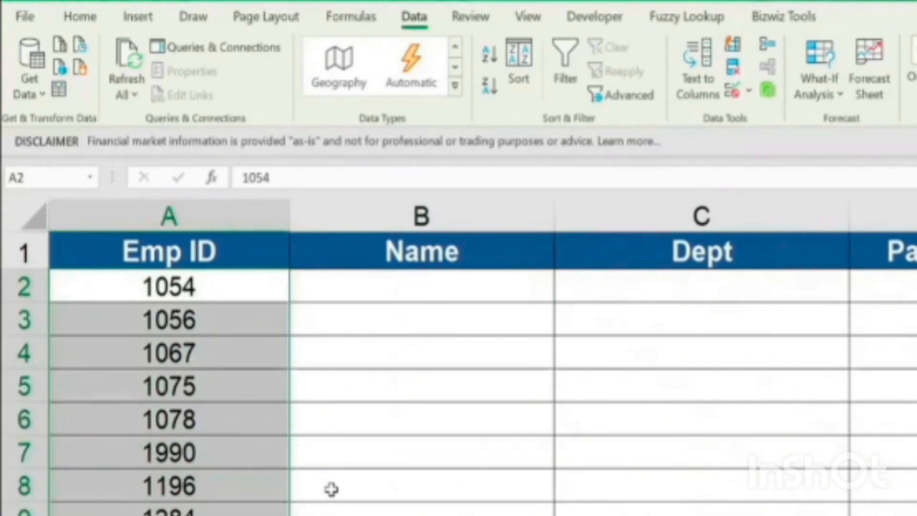
pyautogui.click(420, 252)
pyautogui.click(673, 245)
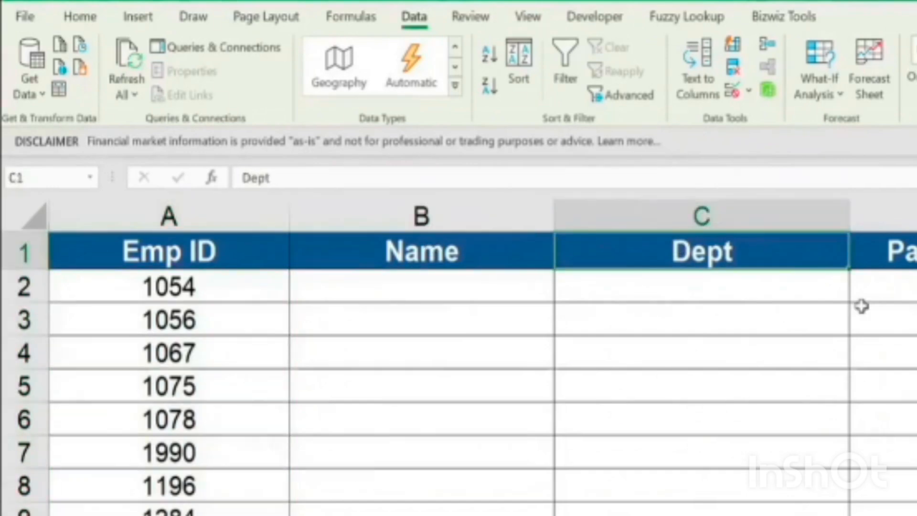
pyautogui.click(903, 251)
pyautogui.click(451, 250)
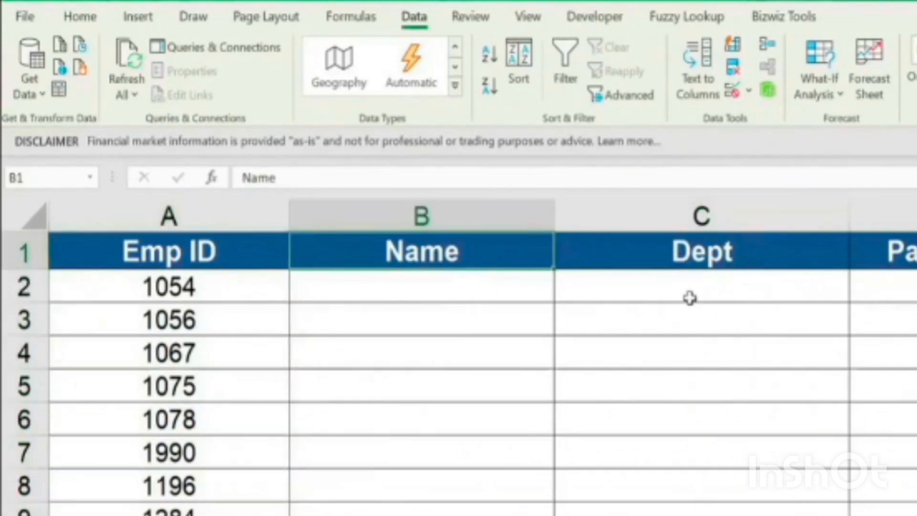
pyautogui.click(705, 257)
pyautogui.click(911, 253)
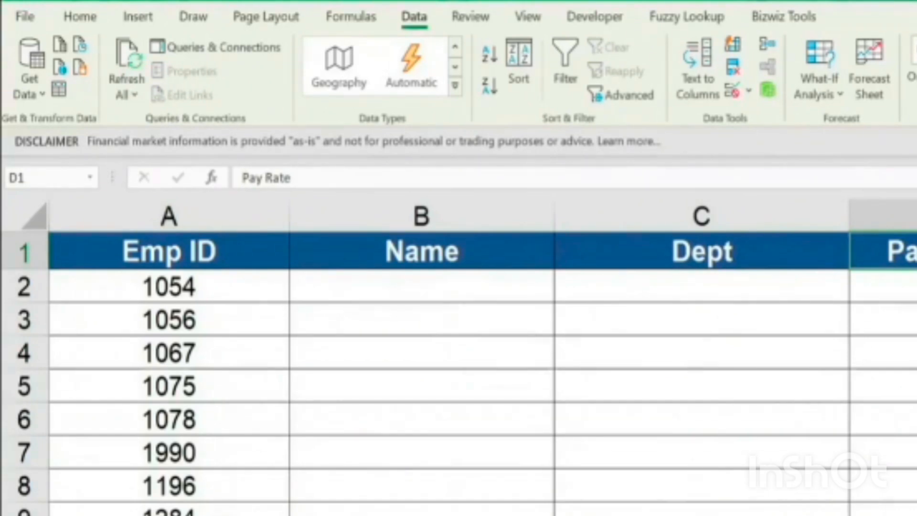
pyautogui.click(513, 285)
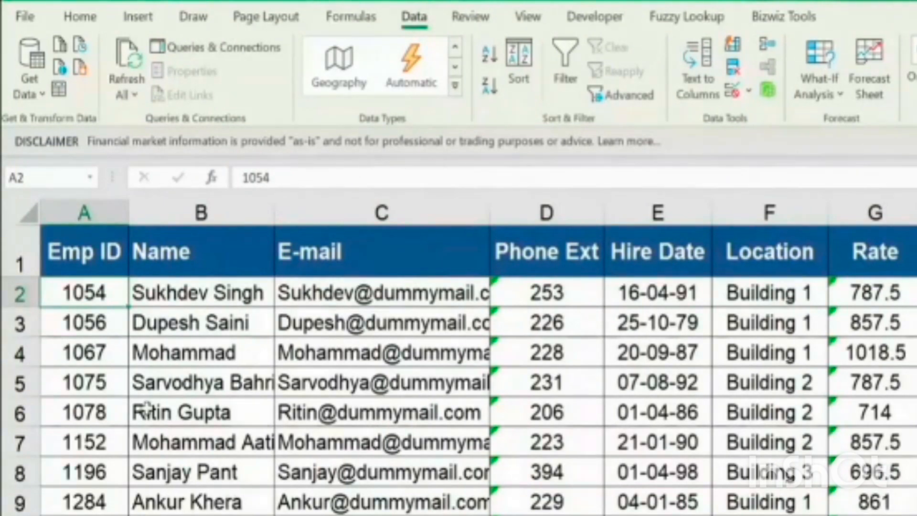
# Examine the columns and records of the Master Emp List sheet
pyautogui.moveTo(107, 217)
pyautogui.mouseDown()
pyautogui.moveTo(524, 184)
pyautogui.moveTo(875, 213)
pyautogui.mouseUp()
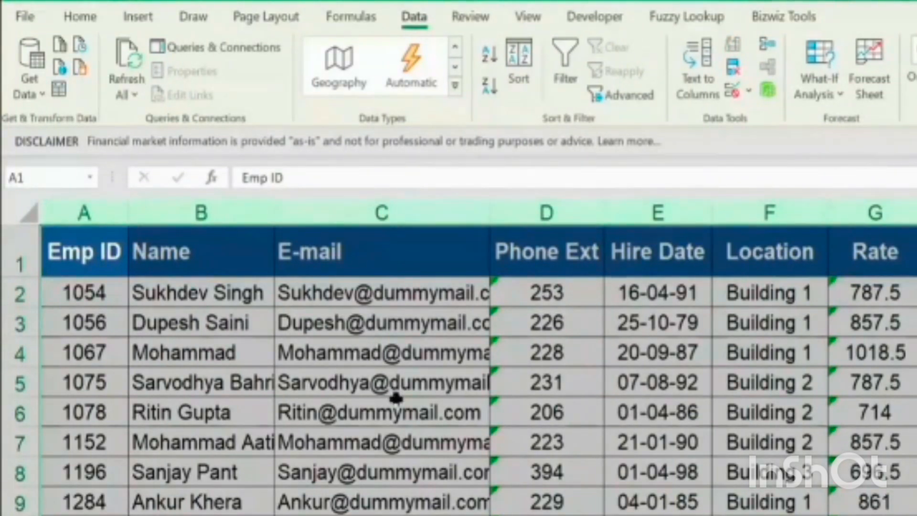
pyautogui.scroll(-3, 391, 408)
pyautogui.scroll(-6, 390, 409)
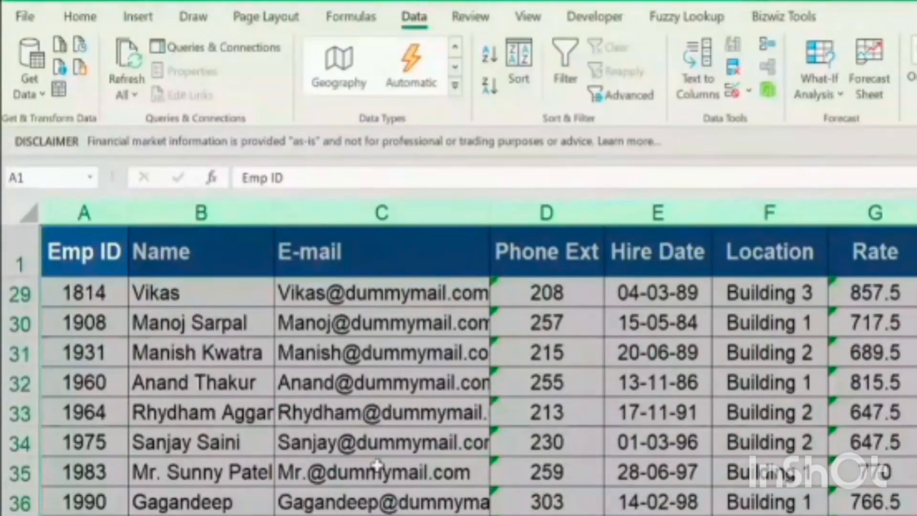
pyautogui.click(248, 409)
pyautogui.scroll(1, 248, 430)
pyautogui.scroll(4, 196, 287)
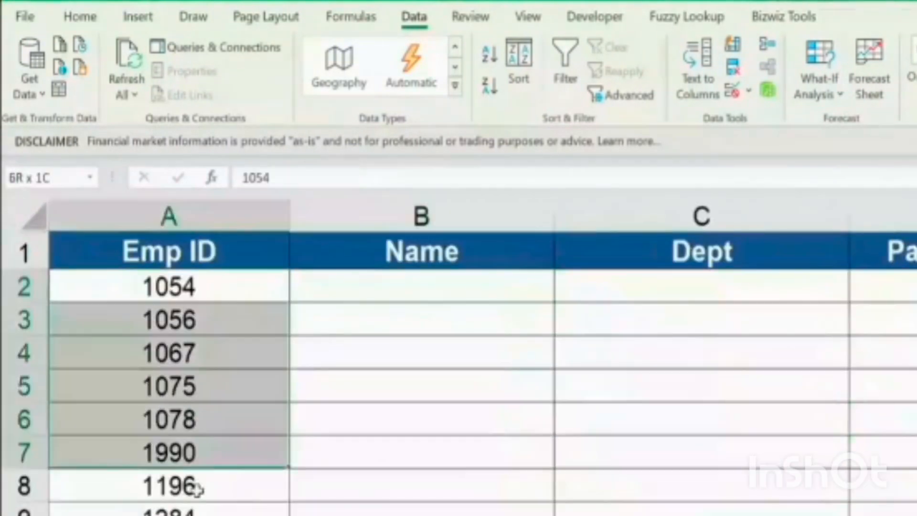
pyautogui.moveTo(195, 485); pyautogui.dragTo(188, 503)
# Start a VLOOKUP formula in B2 of the employee table with the Emp ID in A2 as lookup value
pyautogui.click(425, 280)
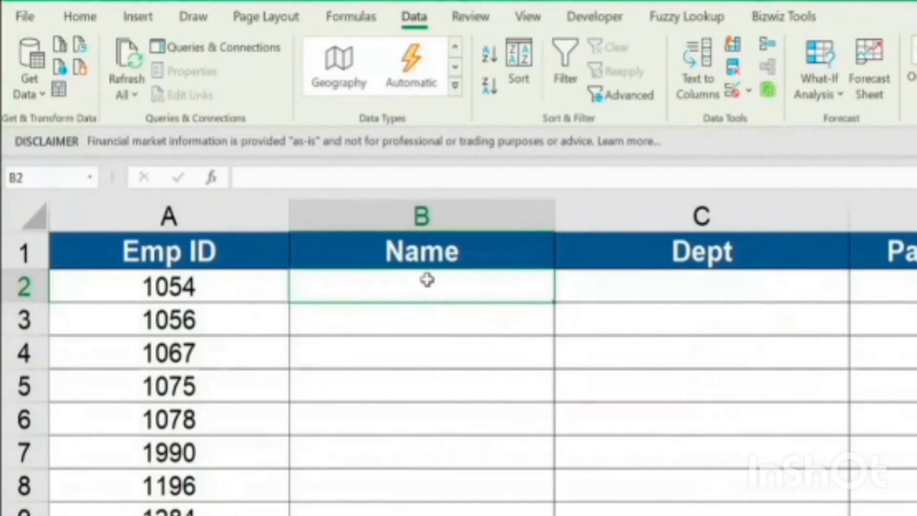
pyautogui.write('=v')
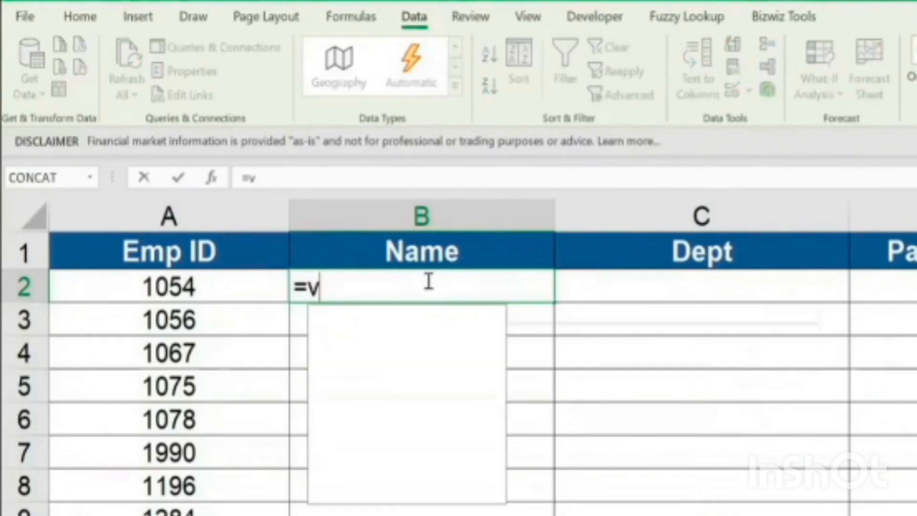
pyautogui.write('lookup(')
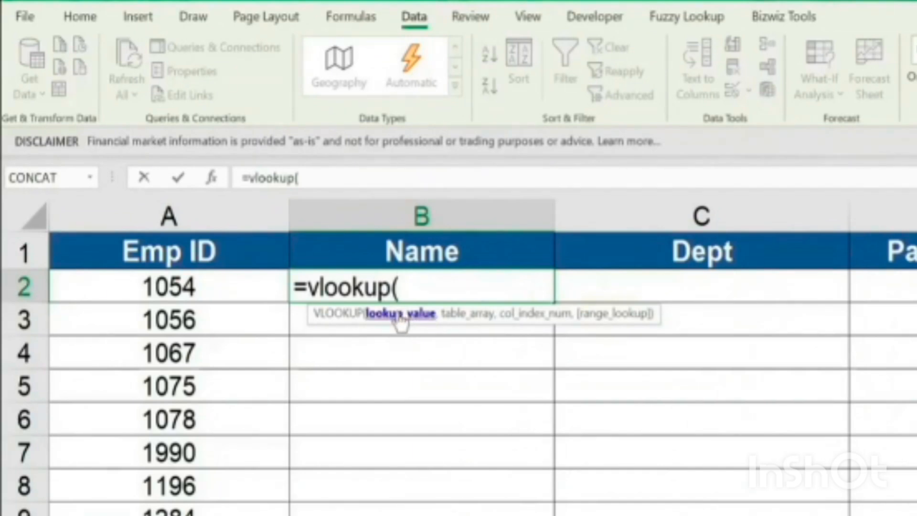
pyautogui.click(238, 287)
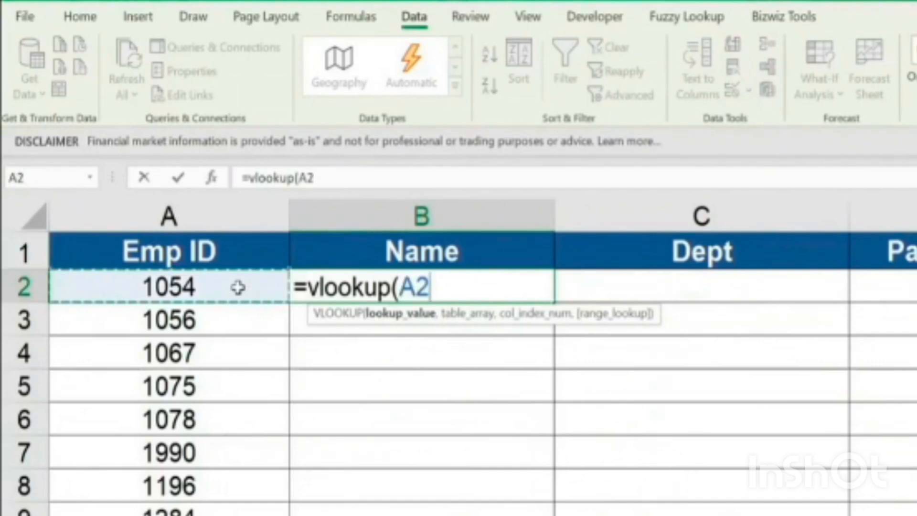
pyautogui.write(',')
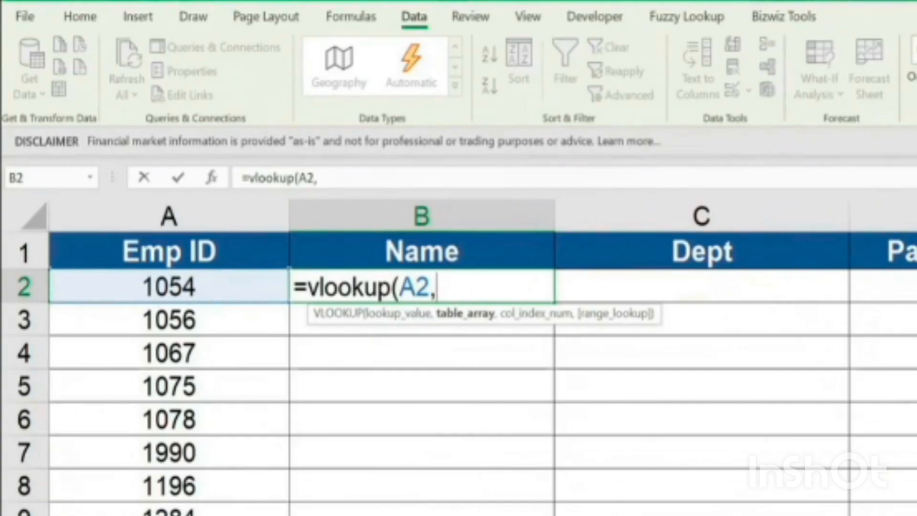
# Set the B2 formula's lookup table to columns A:G of the Master Emp List sheet
pyautogui.hotkey('ctrl', 'pagedown')
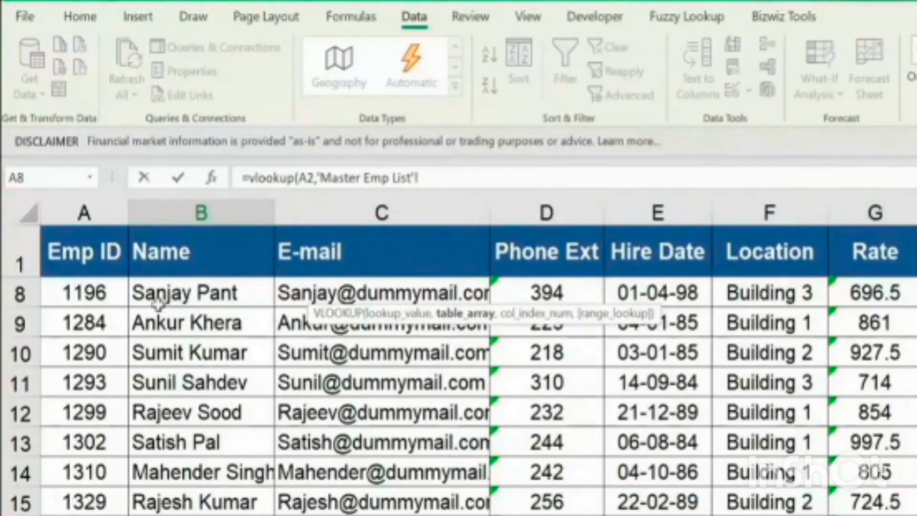
pyautogui.click(86, 212)
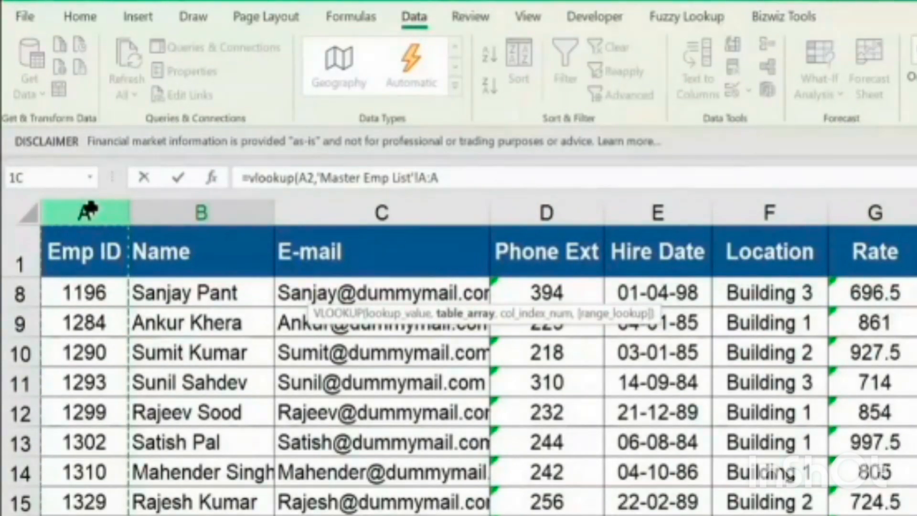
pyautogui.moveTo(89, 205); pyautogui.dragTo(884, 292)
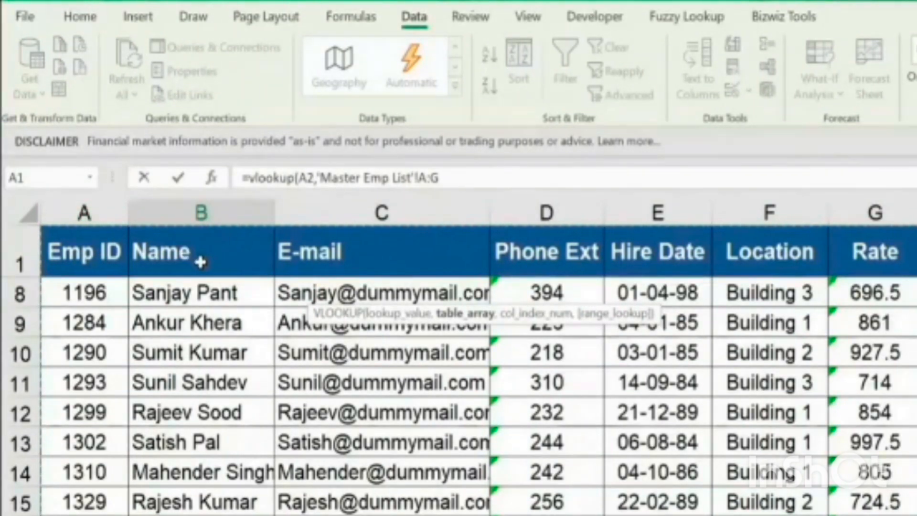
pyautogui.write(',')
# Complete the B2 VLOOKUP with column index 2 and range lookup 0 for an exact match
pyautogui.click(489, 172)
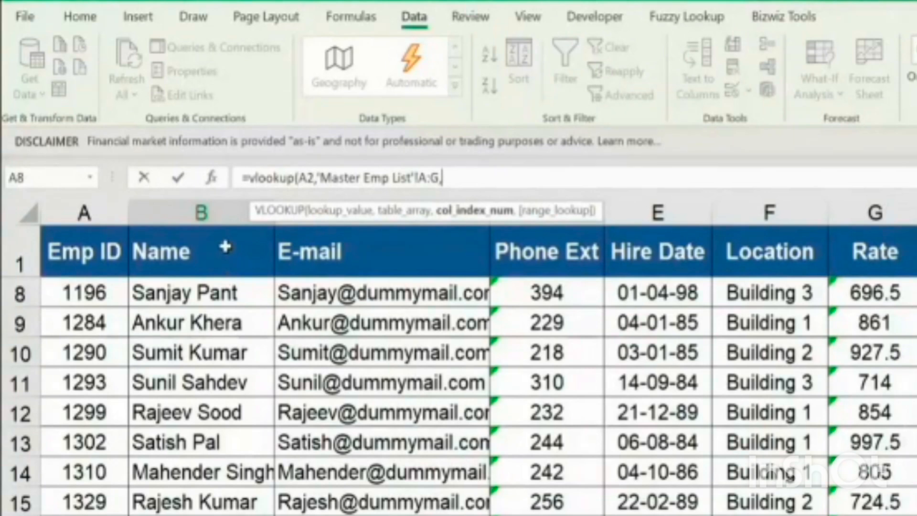
pyautogui.write('2,')
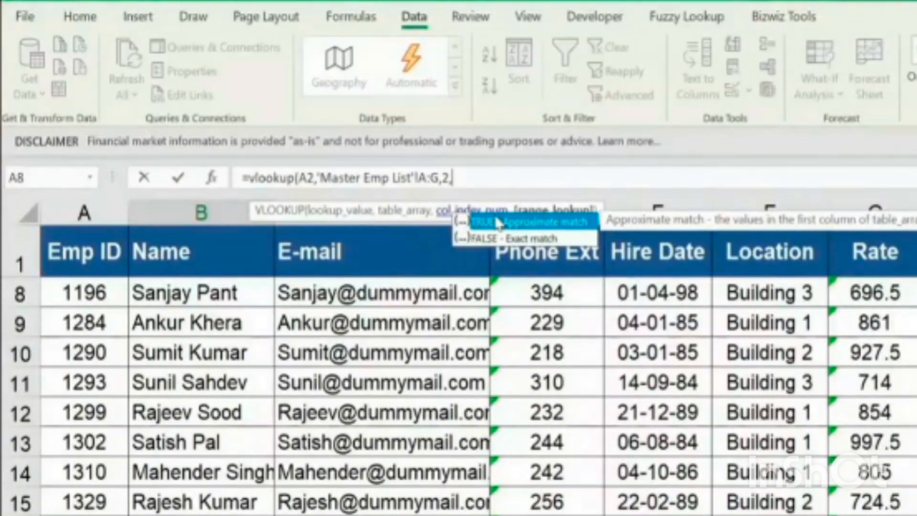
pyautogui.click(490, 185)
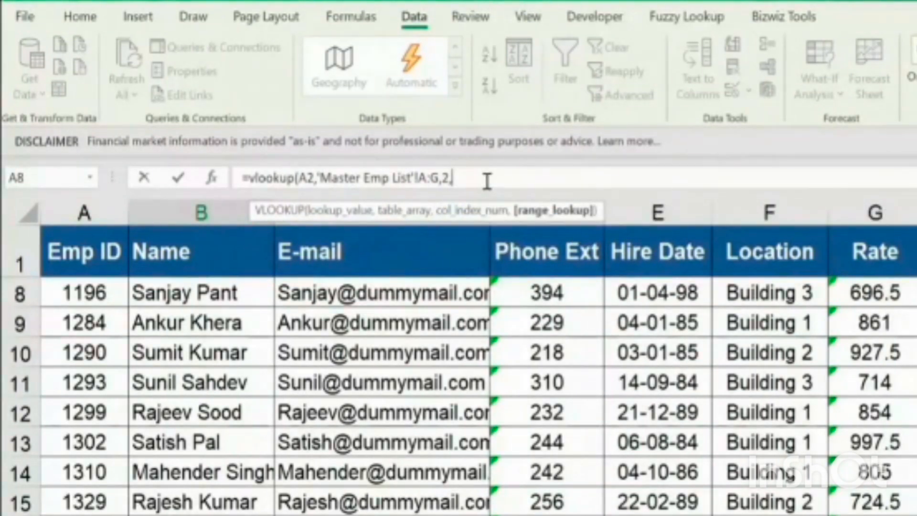
pyautogui.write('0')
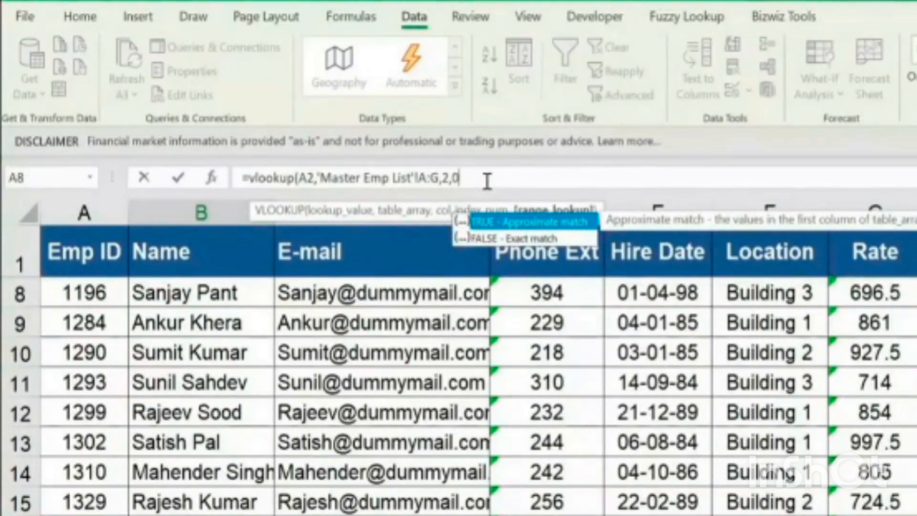
pyautogui.write(')')
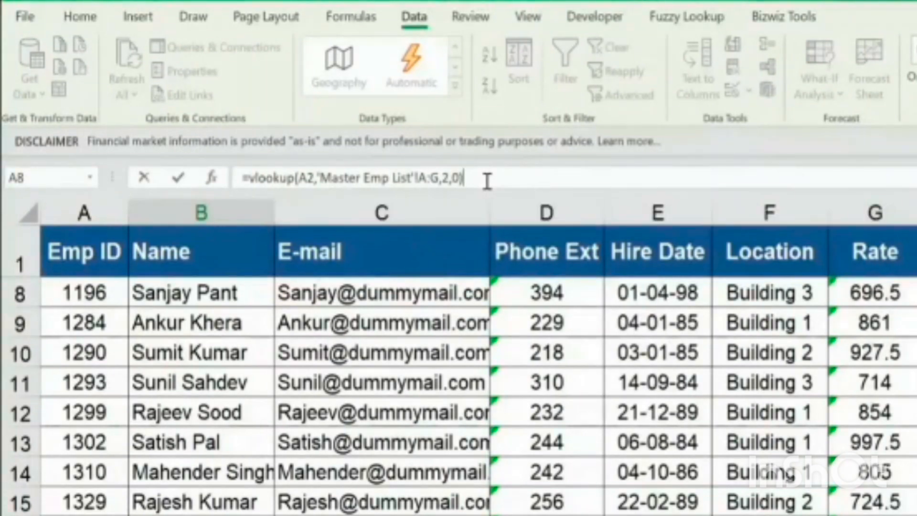
pyautogui.press('Return')
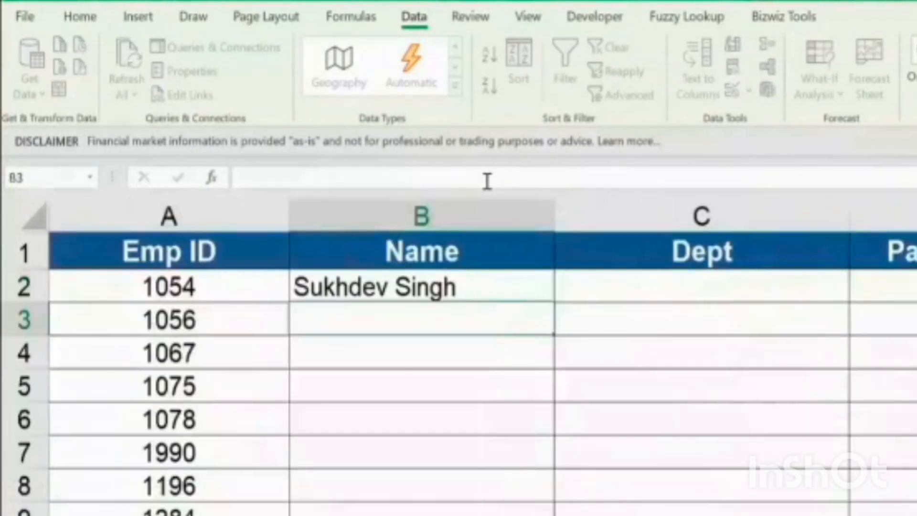
# Copy the VLOOKUP formula from B2 down the Name column for the remaining Emp IDs
pyautogui.press('Up')
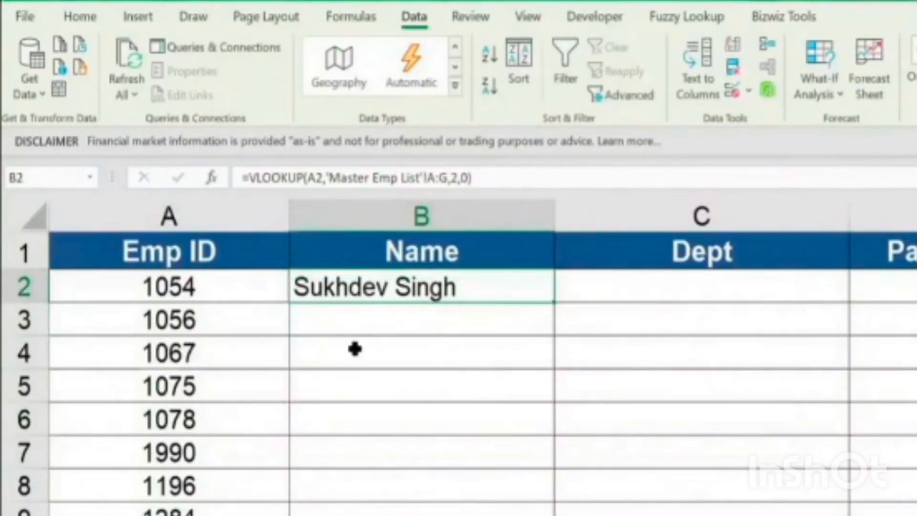
pyautogui.hotkey('ctrl', 'c')
pyautogui.hotkey('shift', 'Down')
pyautogui.hotkey('shift', 'Down')
pyautogui.hotkey('shift', 'Down')
pyautogui.hotkey('shift', 'Down')
pyautogui.hotkey('shift', 'Down')
pyautogui.hotkey('shift', 'Down')
pyautogui.hotkey('shift', 'Down')
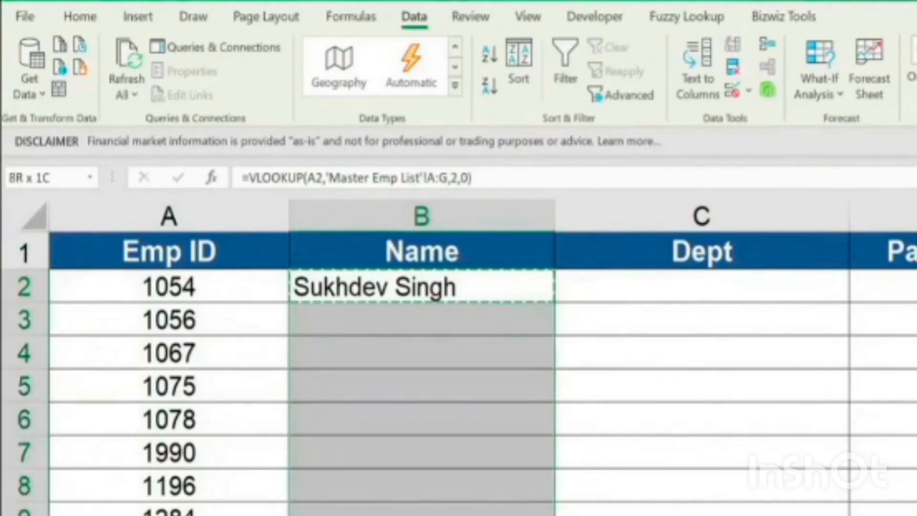
pyautogui.hotkey('ctrl', 'v')
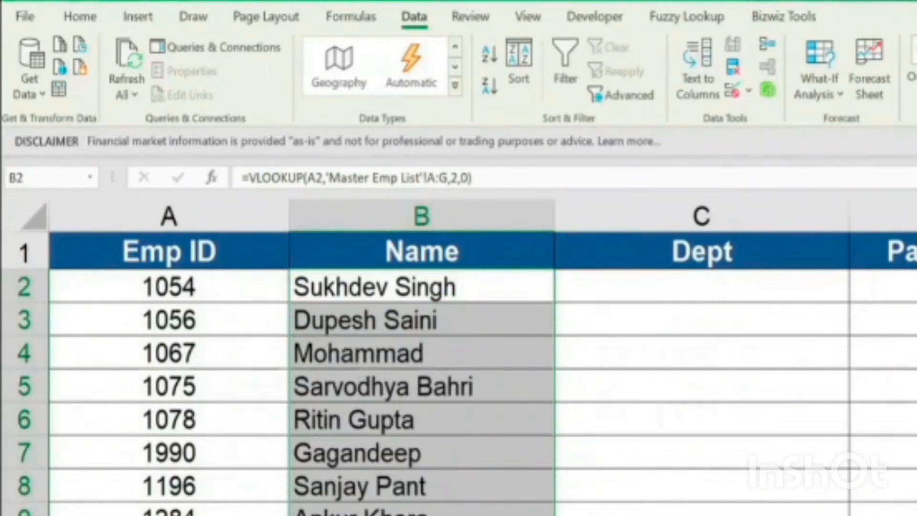
# Start a VLOOKUP formula in C2 under Dept with the Emp ID in A2 as lookup value
pyautogui.press('Right')
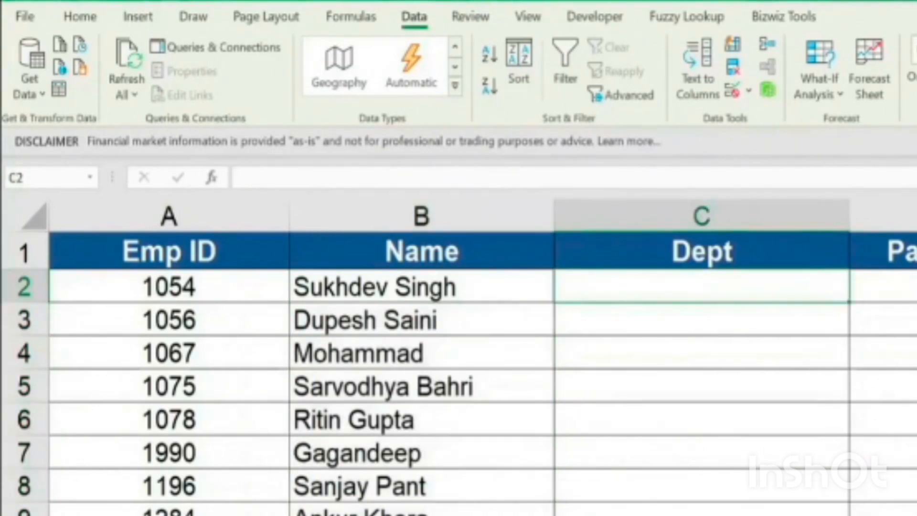
pyautogui.write('=v')
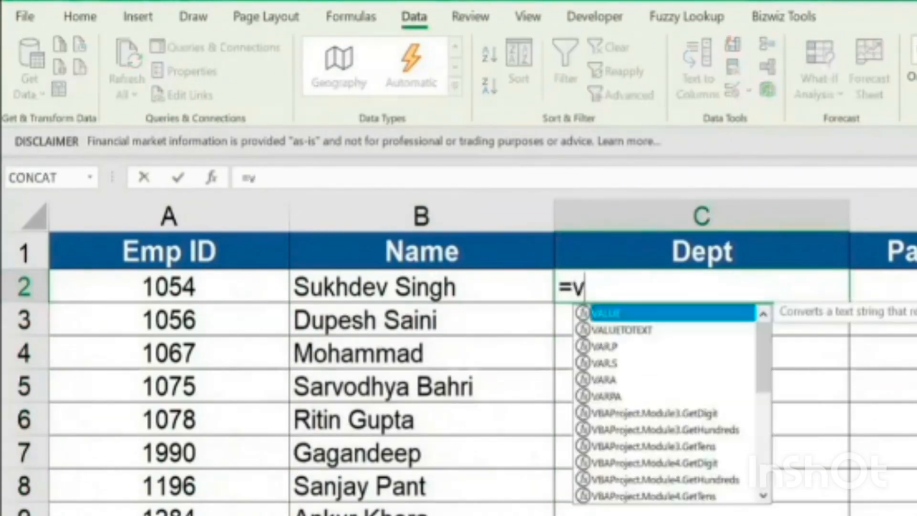
pyautogui.press('Escape')
pyautogui.write('loo')
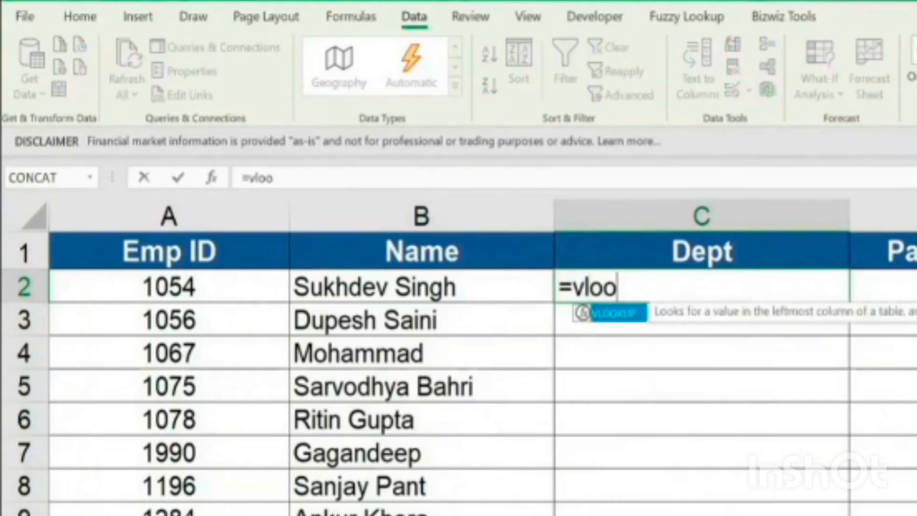
pyautogui.write('kup(')
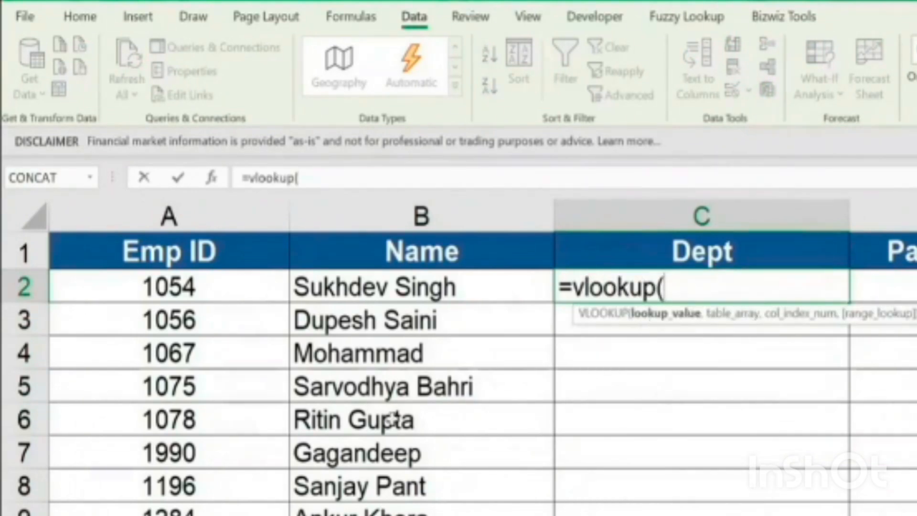
pyautogui.click(193, 289)
pyautogui.write(",'Master Emp List'!")
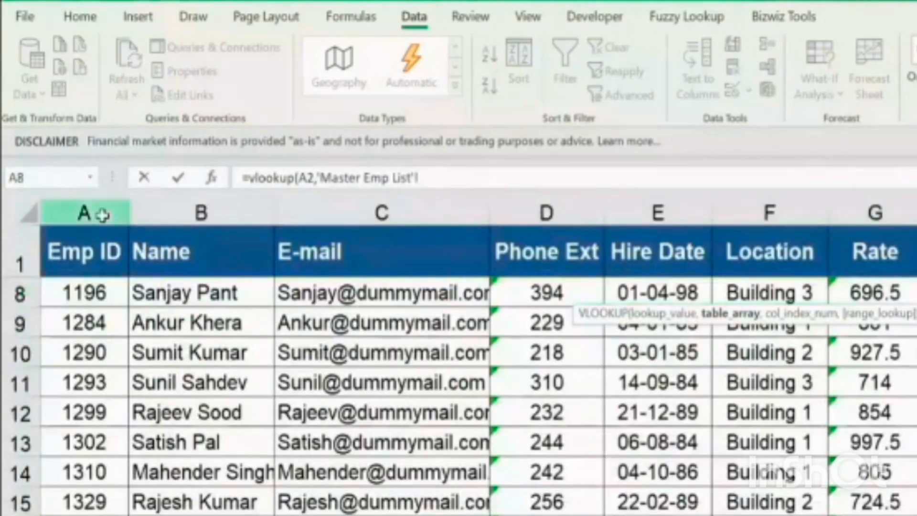
# Complete the C2 VLOOKUP with columns A:H of the Master Emp List sheet, column index 8 and range lookup 0
pyautogui.moveTo(92, 211); pyautogui.dragTo(914, 212)
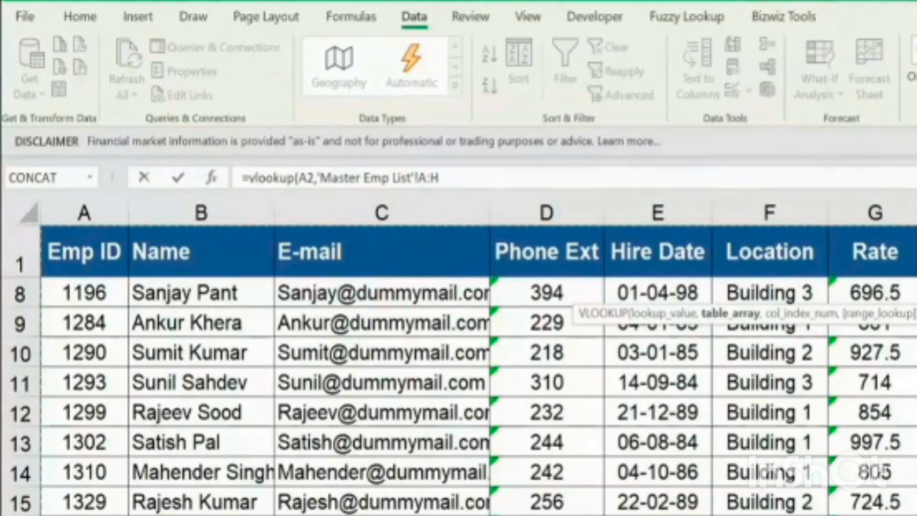
pyautogui.write(',')
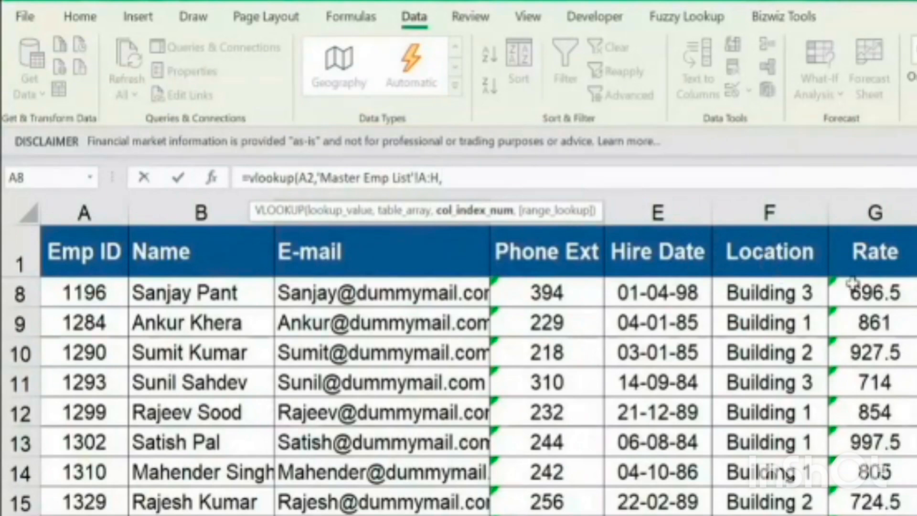
pyautogui.write('8,')
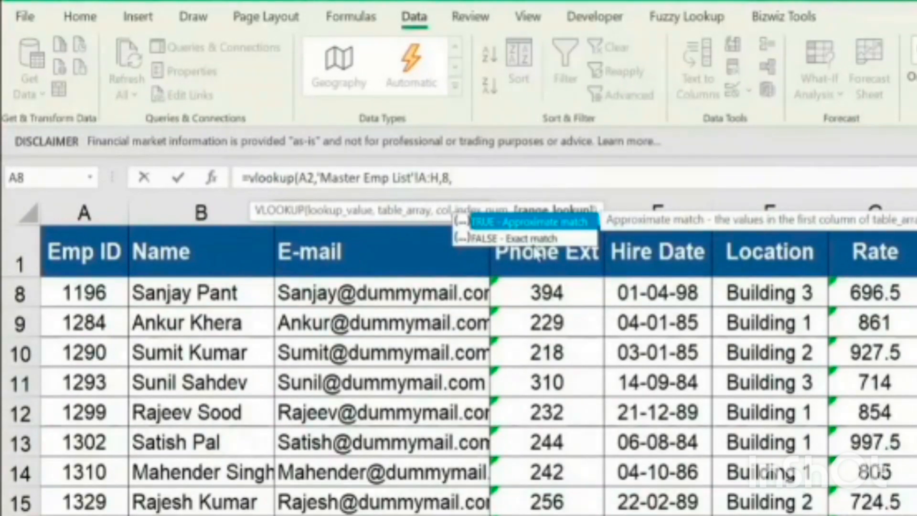
pyautogui.write('0)')
pyautogui.press('Return')
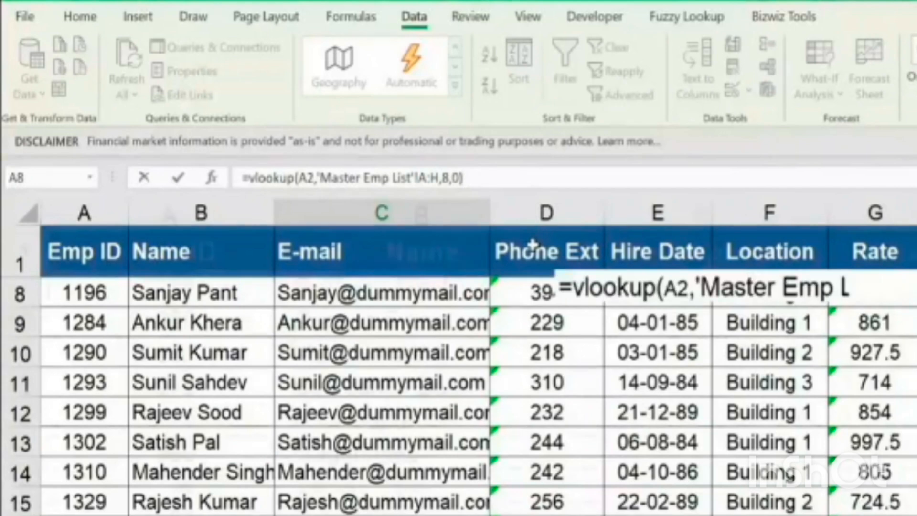
# Copy the VLOOKUP formula from C2 down the Dept column for the remaining Emp IDs
pyautogui.hotkey('ctrl', 'c')
pyautogui.hotkey('shift', 'Down')
pyautogui.hotkey('shift', 'Down')
pyautogui.hotkey('shift', 'Down')
pyautogui.hotkey('shift', 'Down')
pyautogui.hotkey('shift', 'Down')
pyautogui.hotkey('shift', 'Down')
pyautogui.hotkey('shift', 'Down')
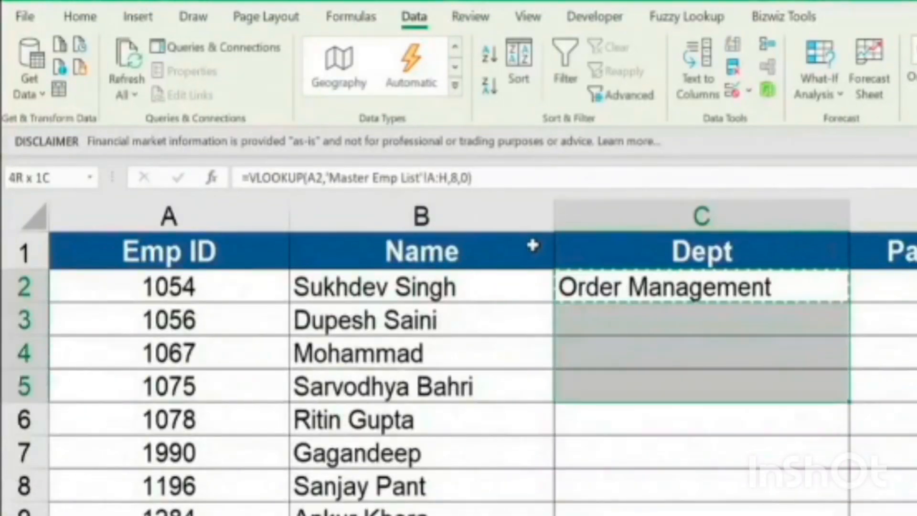
pyautogui.hotkey('ctrl', 'v')
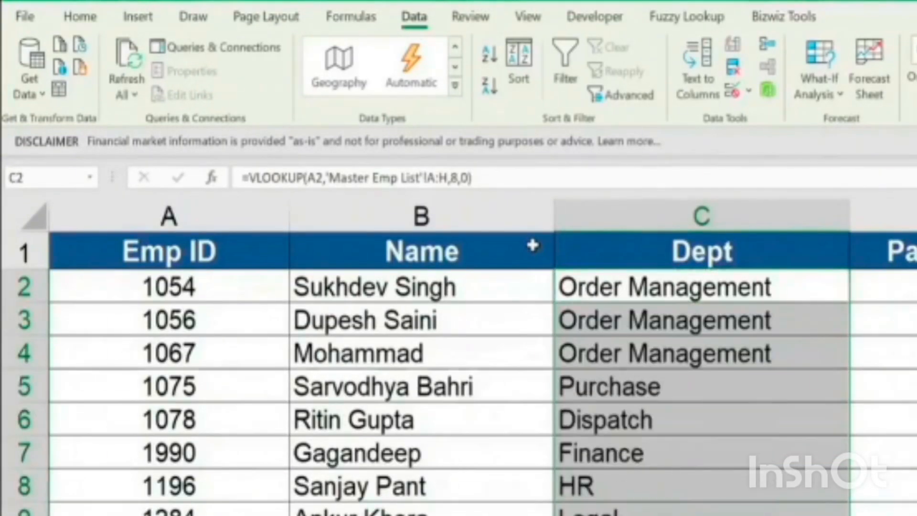
# Start a VLOOKUP formula in D2 under Pay Rate with the Emp ID in A2 as lookup value
pyautogui.press('Right')
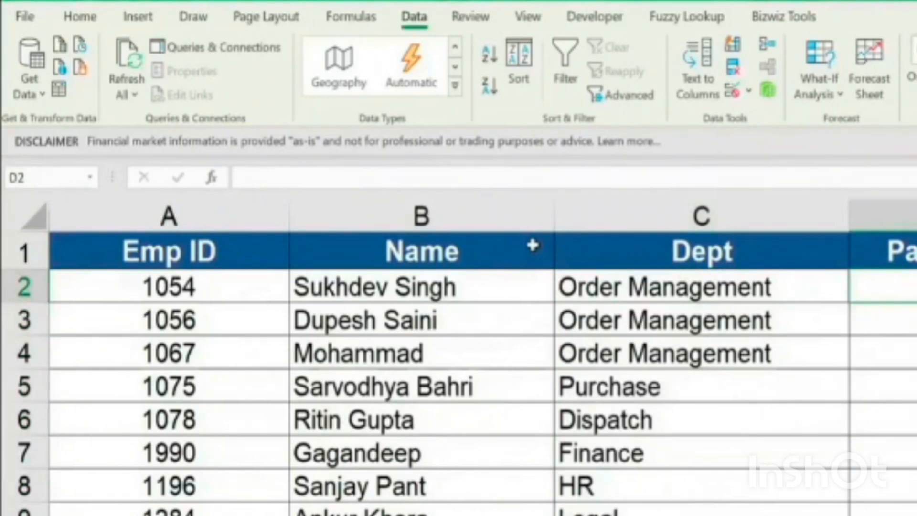
pyautogui.write('=vlookup(')
pyautogui.press('Left')
pyautogui.press('Left')
pyautogui.press('Left')
pyautogui.write(',')
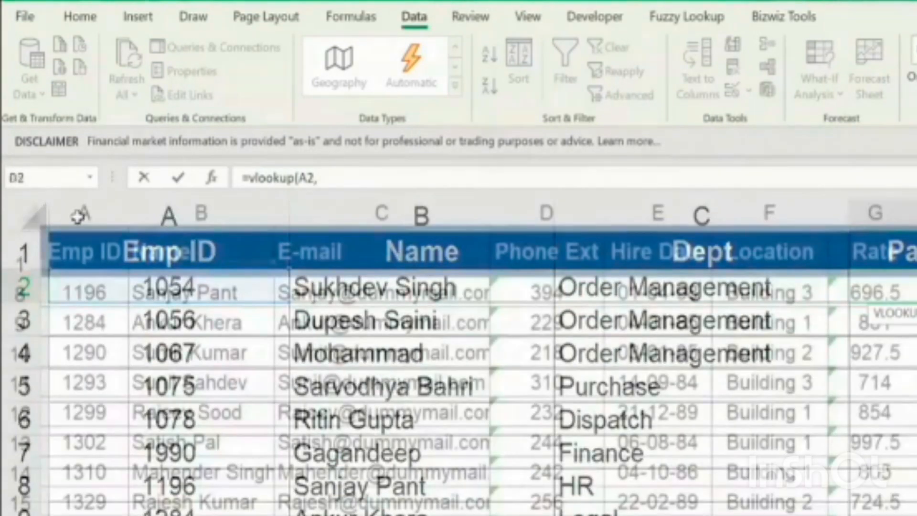
# Complete the D2 VLOOKUP with columns A:G of the Master Emp List sheet, column index 7 and range lookup 0
pyautogui.click(78, 213)
pyautogui.moveTo(216, 224); pyautogui.dragTo(915, 260)
pyautogui.moveTo(916, 246); pyautogui.dragTo(891, 246)
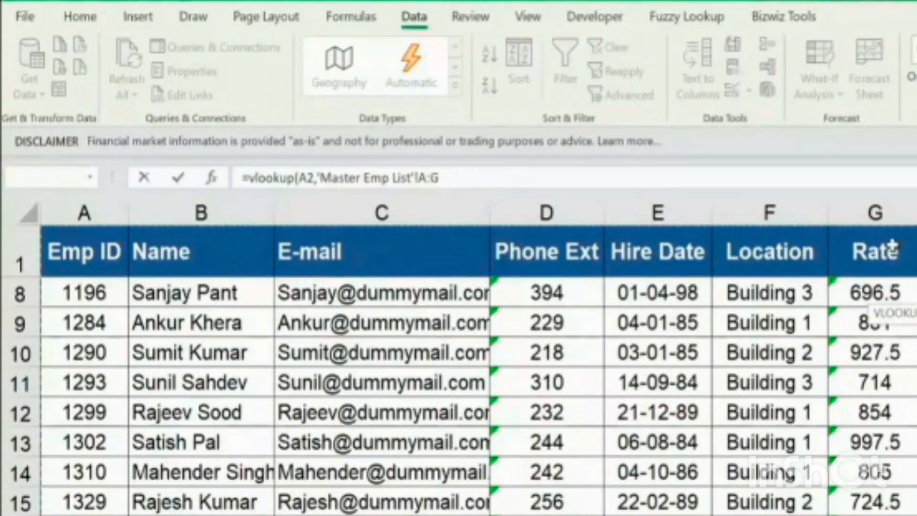
pyautogui.write(',')
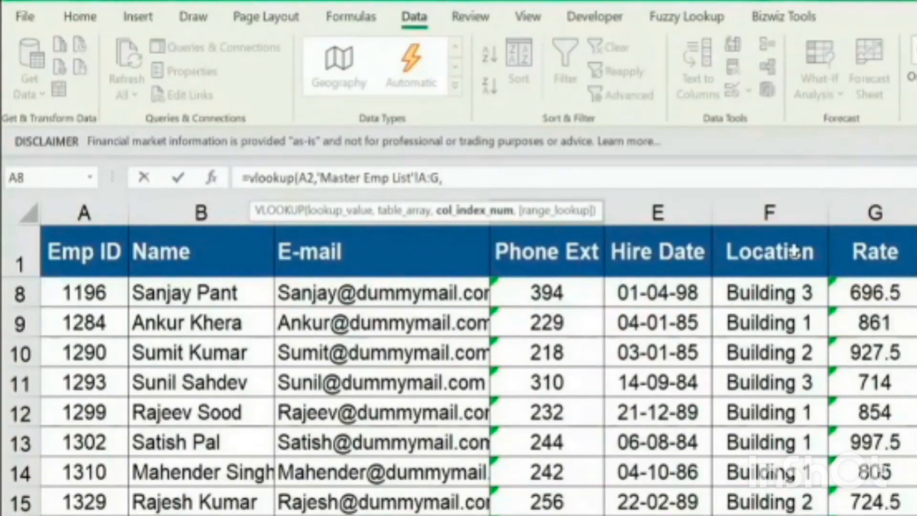
pyautogui.write('7,0)')
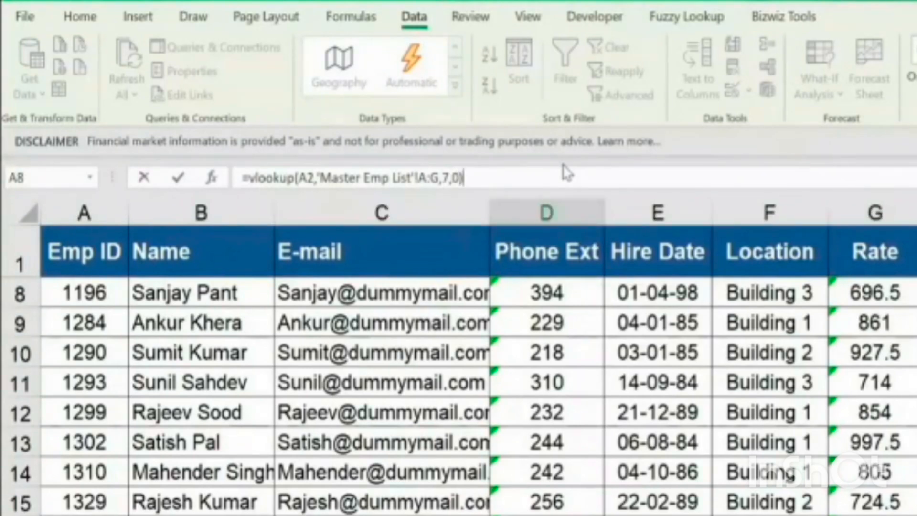
pyautogui.hotkey('ctrl', 'Return')
# Copy the VLOOKUP formula from D2 down the Pay Rate column through row 9
pyautogui.hotkey('ctrl', 'c')
pyautogui.hotkey('shift', 'Down')
pyautogui.hotkey('shift', 'Down')
pyautogui.hotkey('shift', 'Down')
pyautogui.hotkey('shift', 'Down')
pyautogui.hotkey('shift', 'Down')
pyautogui.hotkey('shift', 'Down')
pyautogui.hotkey('shift', 'Down')
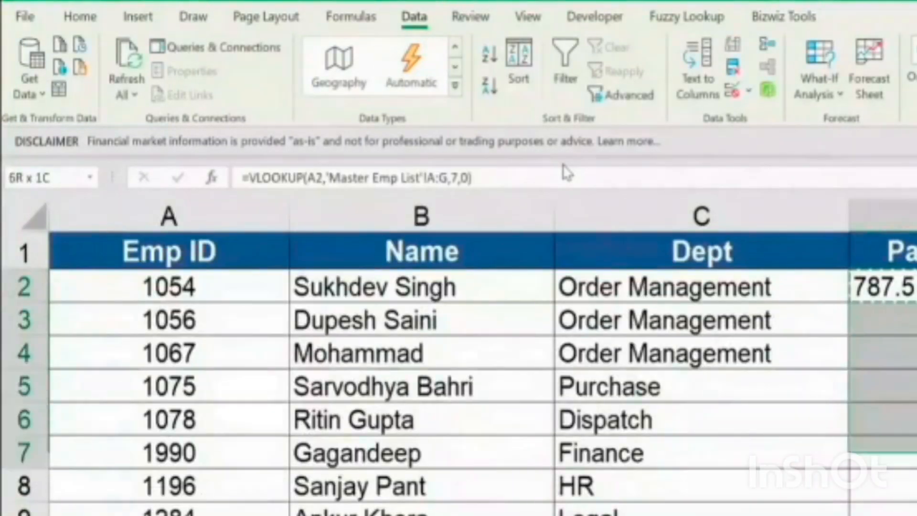
pyautogui.hotkey('ctrl', 'v')
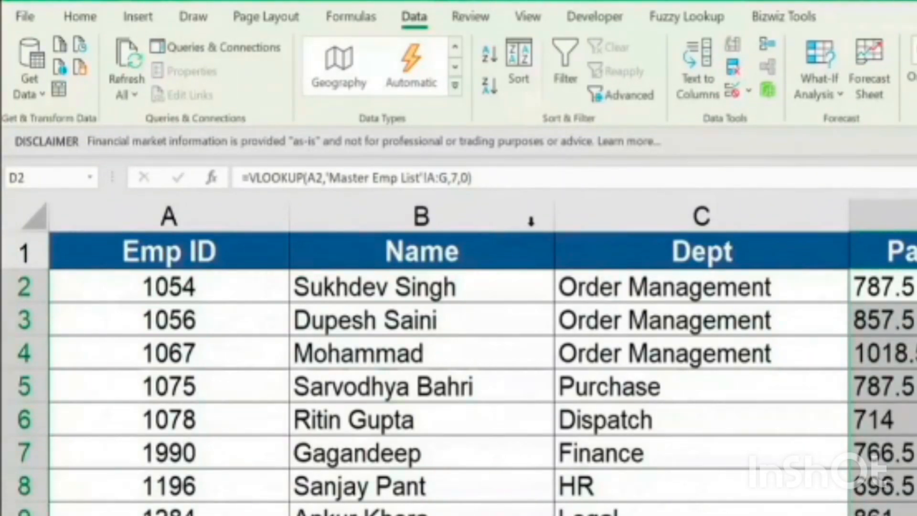
# Start a VLOOKUP formula in B13 under Email ID with the employee name in A13 as lookup value
pyautogui.scroll(-1, 240, 327)
pyautogui.scroll(-3, 405, 372)
pyautogui.scroll(2, 366, 458)
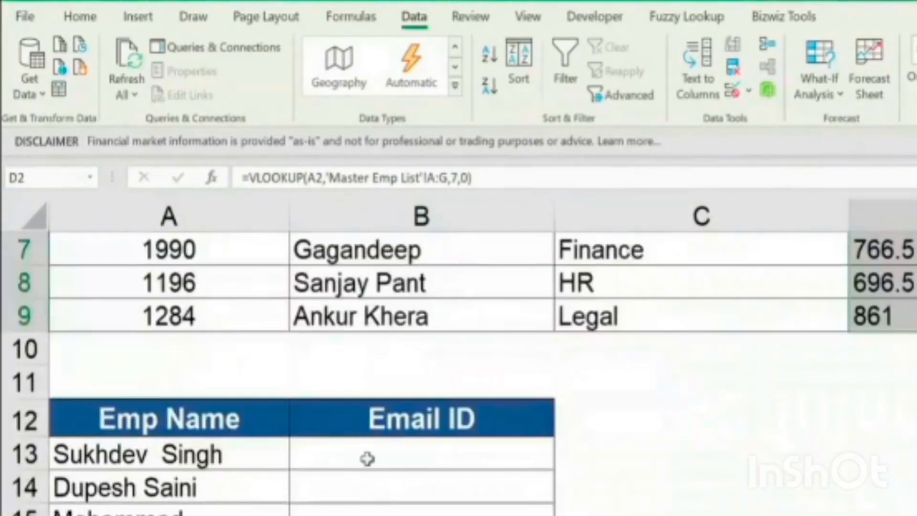
pyautogui.click(366, 458)
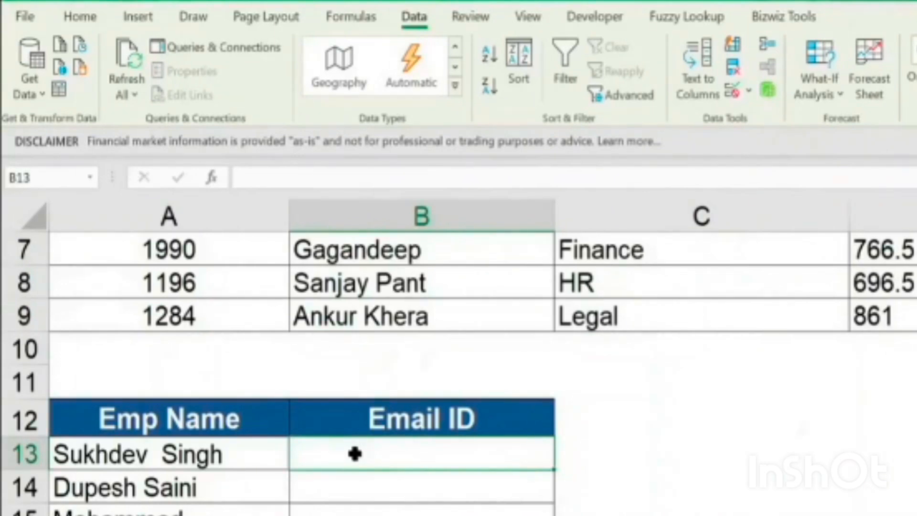
pyautogui.scroll(-1, 400, 461)
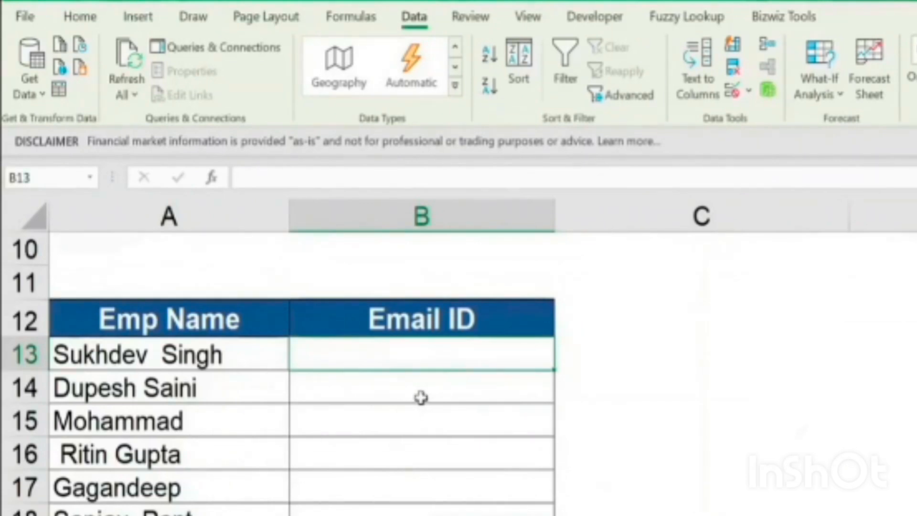
pyautogui.moveTo(246, 353); pyautogui.dragTo(244, 513)
pyautogui.moveTo(300, 508); pyautogui.dragTo(300, 508)
pyautogui.click(347, 354)
pyautogui.doubleClick(347, 353)
pyautogui.write('=vlookup(')
pyautogui.click(98, 342)
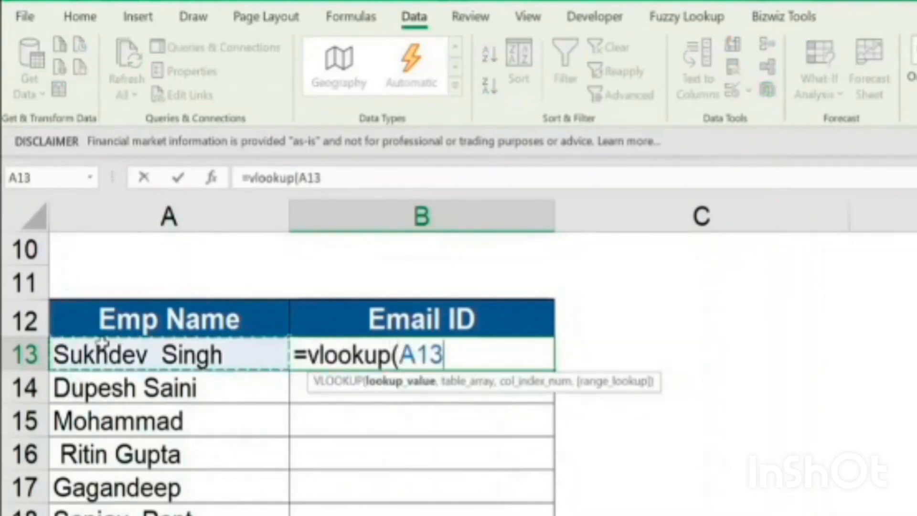
pyautogui.write(",'Master Emp List'!")
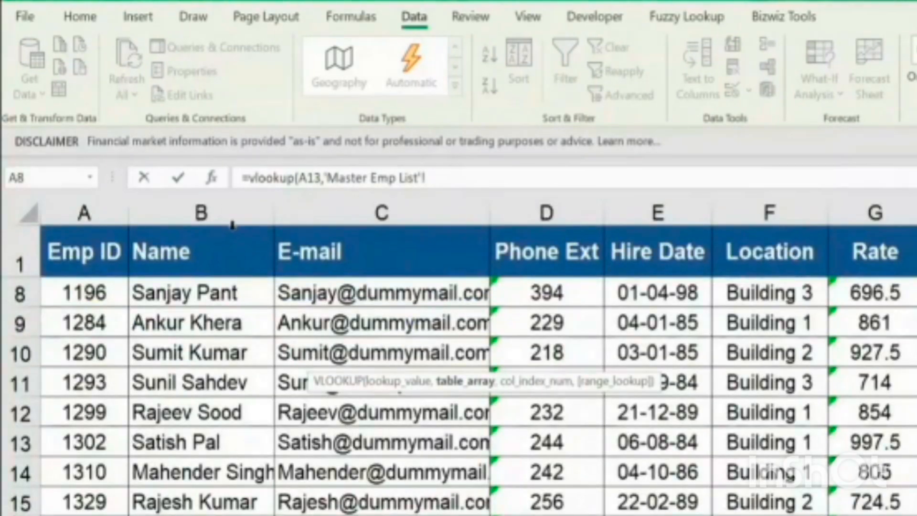
# Set the B13 formula's lookup table to columns B:C of the Master Emp List sheet
pyautogui.click(224, 213)
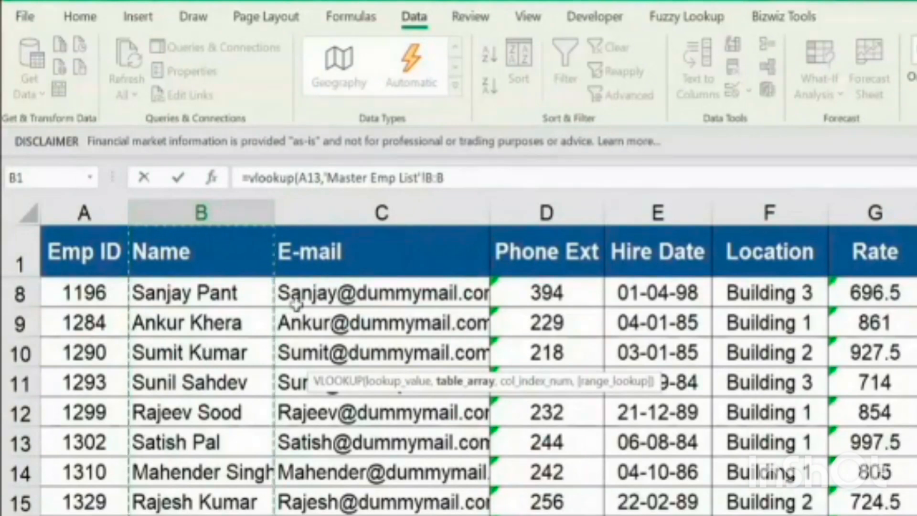
pyautogui.click(324, 242)
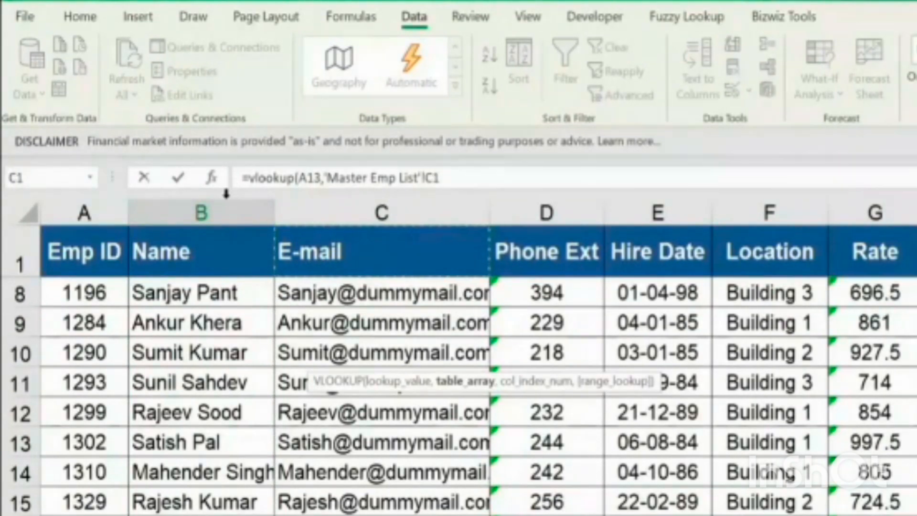
pyautogui.click(216, 213)
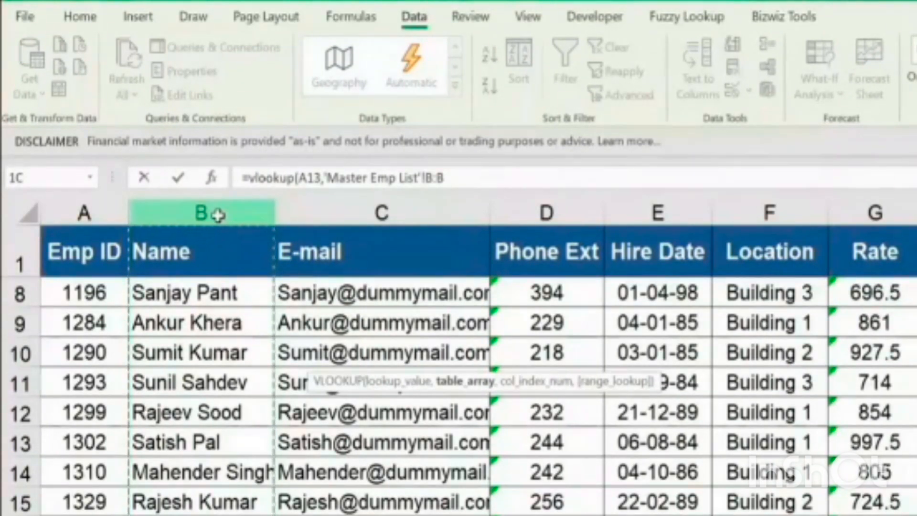
pyautogui.moveTo(218, 215); pyautogui.dragTo(358, 224)
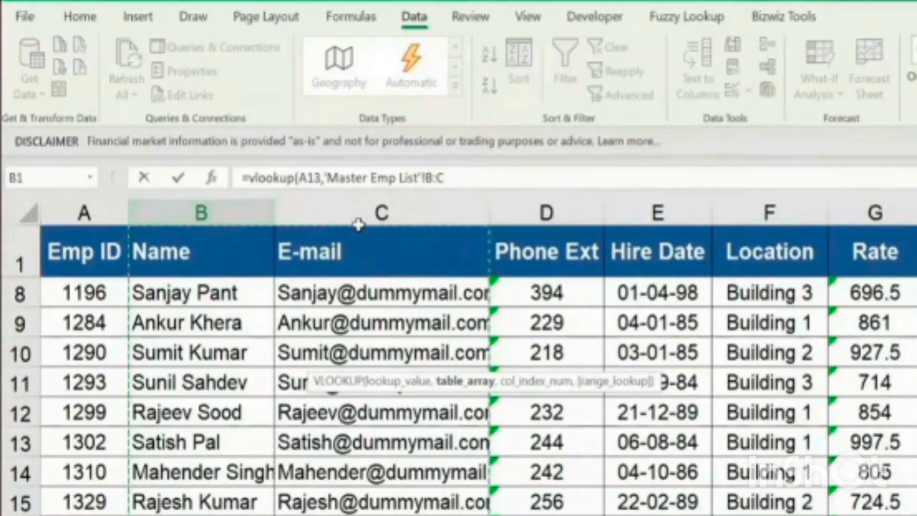
# Complete the B13 VLOOKUP with column index 2 and range lookup 0 for an exact match
pyautogui.write(',')
pyautogui.click(486, 171)
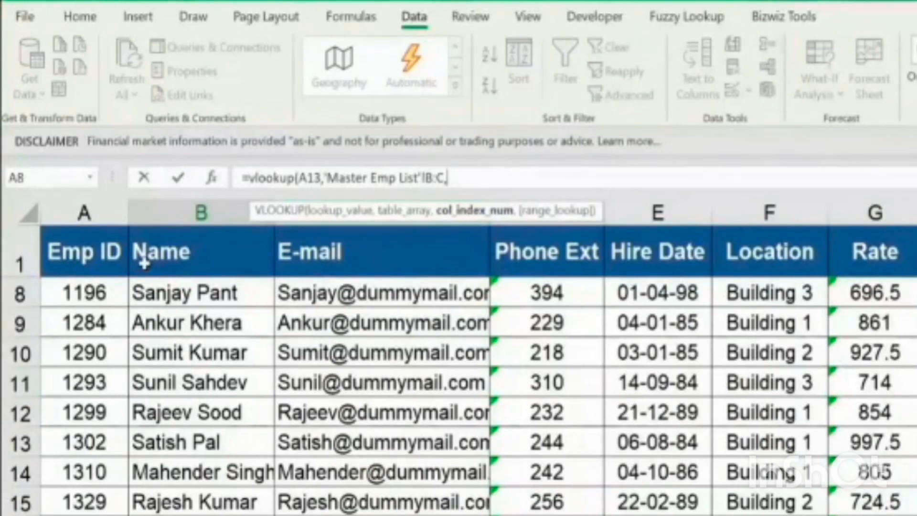
pyautogui.write('2')
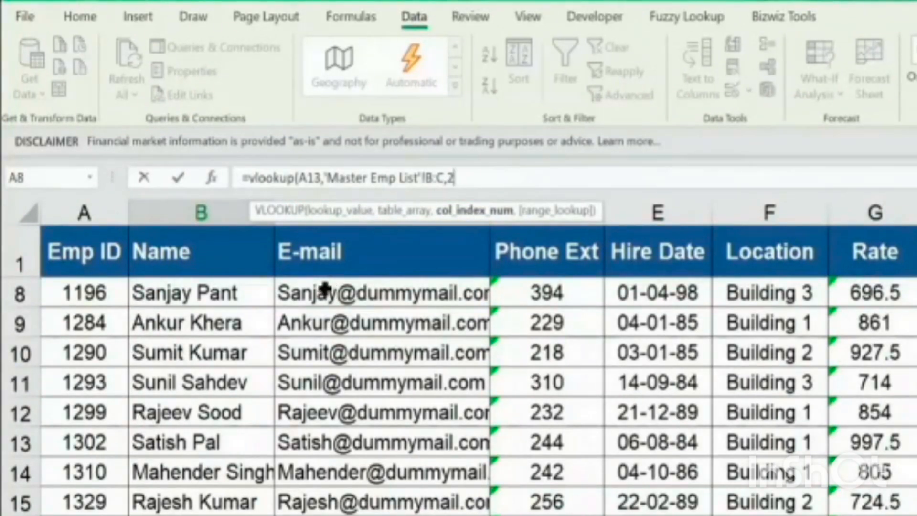
pyautogui.write(',')
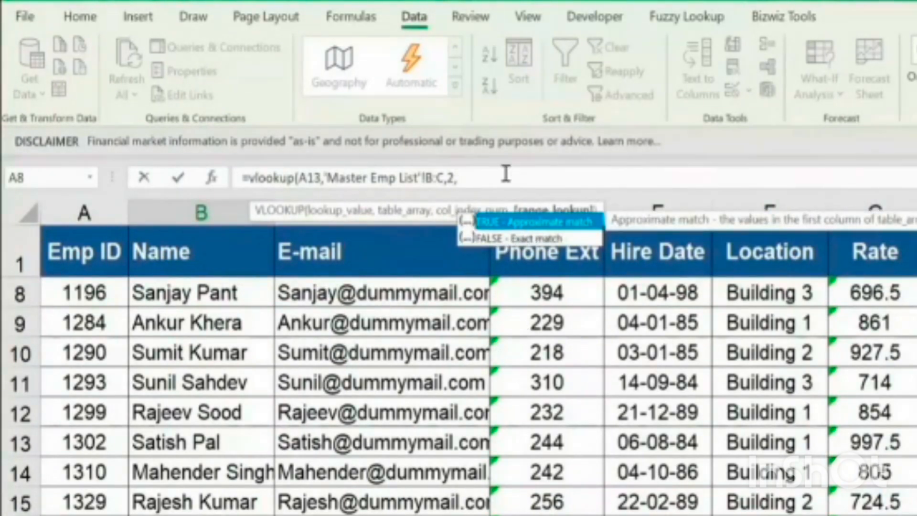
pyautogui.write('0)')
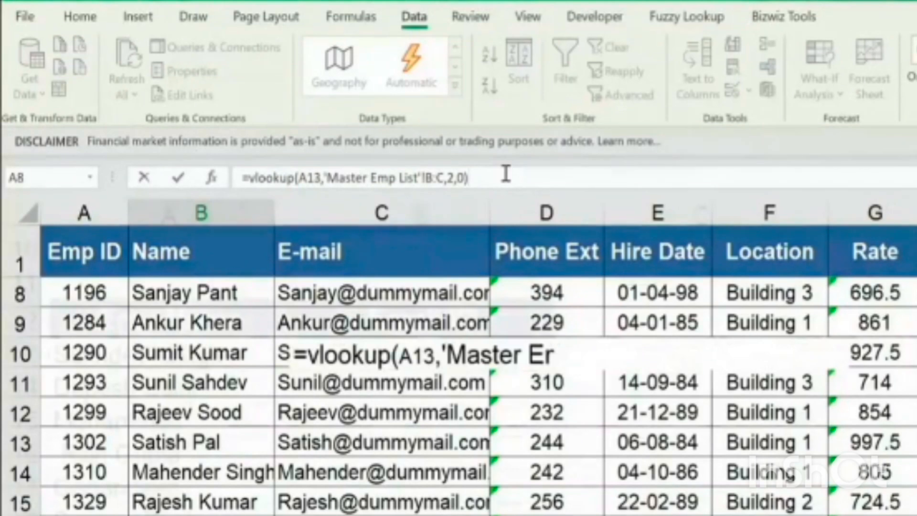
pyautogui.hotkey('ctrl', 'Return')
# Copy the VLOOKUP formula from B13 down the Email ID column for the remaining employee names
pyautogui.hotkey('ctrl', 'c')
pyautogui.hotkey('shift', 'Down')
pyautogui.hotkey('shift', 'Down')
pyautogui.hotkey('shift', 'Down')
pyautogui.hotkey('shift', 'Down')
pyautogui.hotkey('shift', 'Down')
pyautogui.hotkey('shift', 'Down')
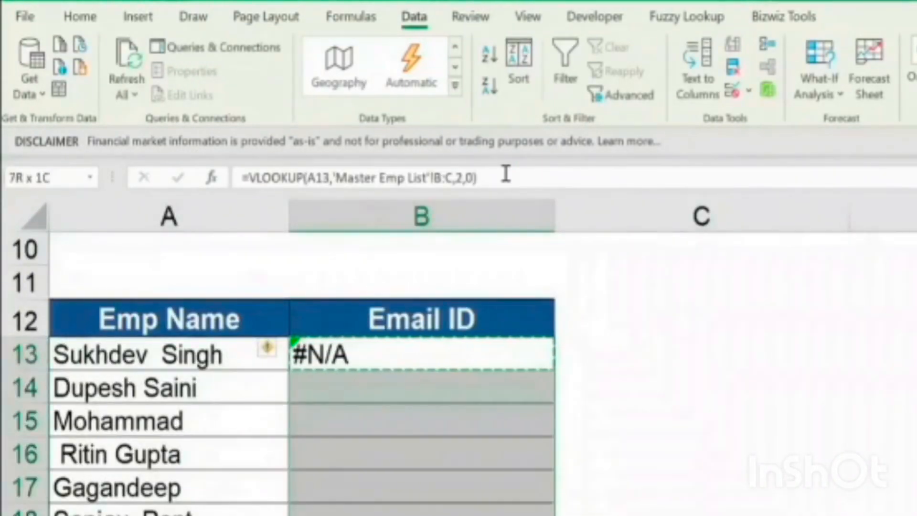
pyautogui.press('Return')
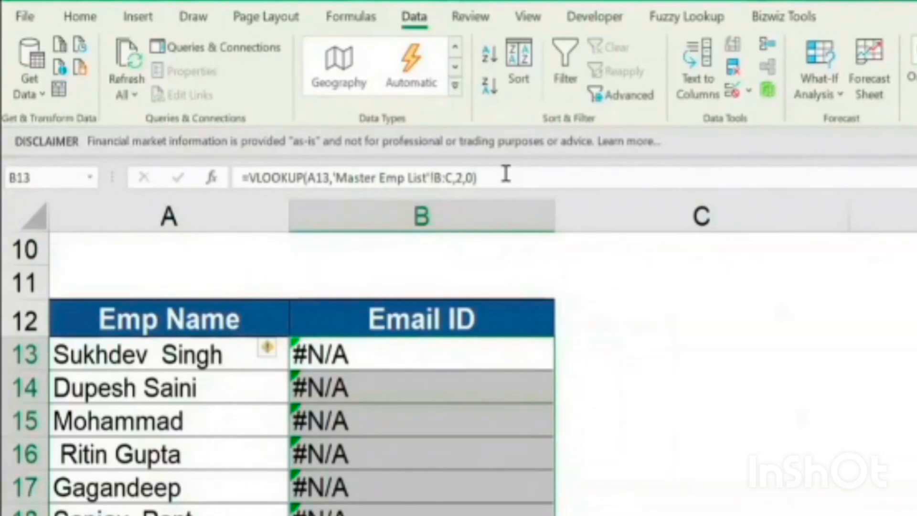
# Inspect the names in the Emp Name column from A13 down for irregular spacing, along with the formula in B13
pyautogui.click(191, 359)
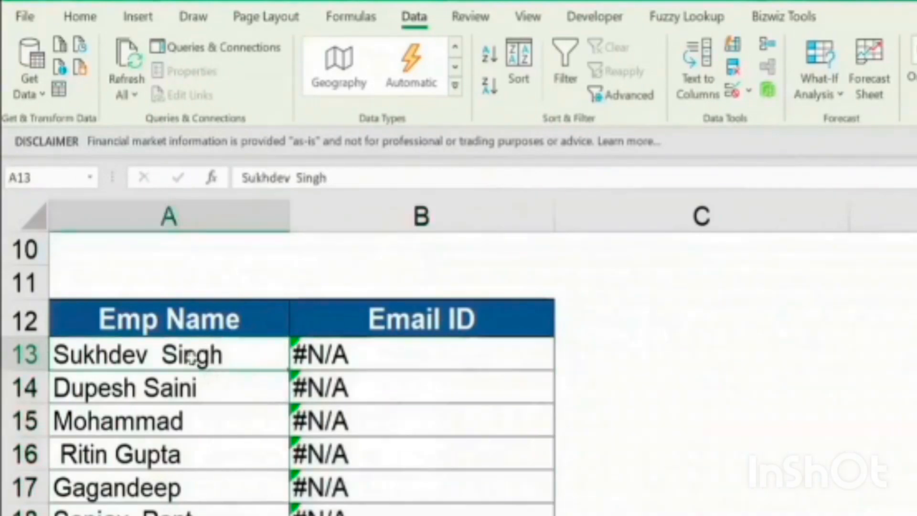
pyautogui.moveTo(180, 355); pyautogui.dragTo(203, 515)
pyautogui.click(202, 499)
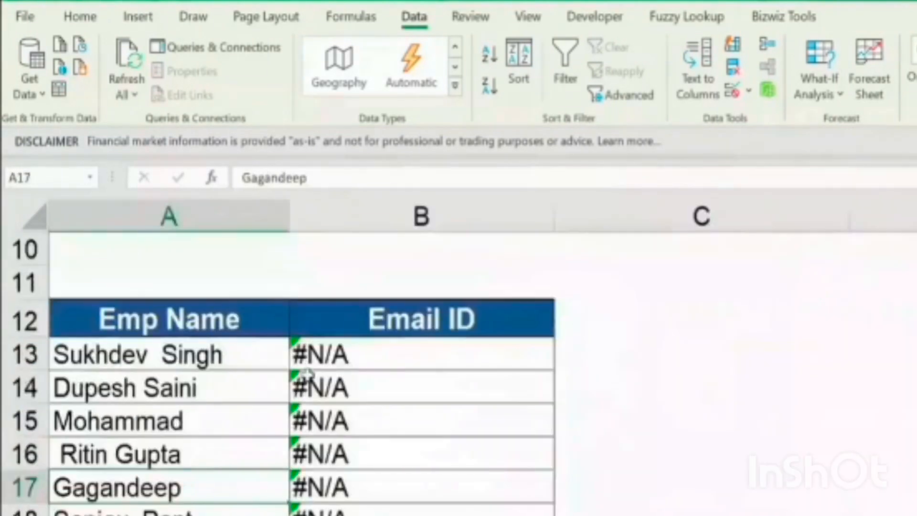
pyautogui.click(335, 356)
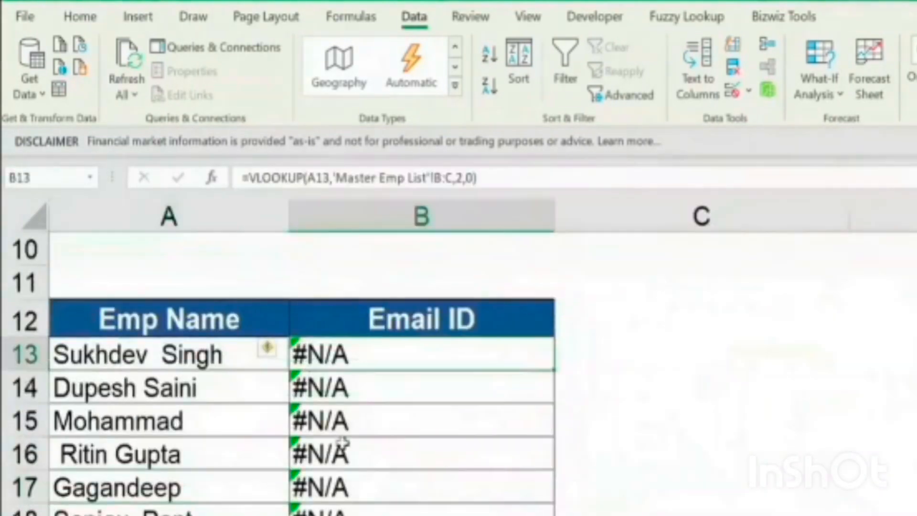
pyautogui.click(118, 353)
pyautogui.click(128, 394)
pyautogui.click(131, 424)
pyautogui.click(130, 454)
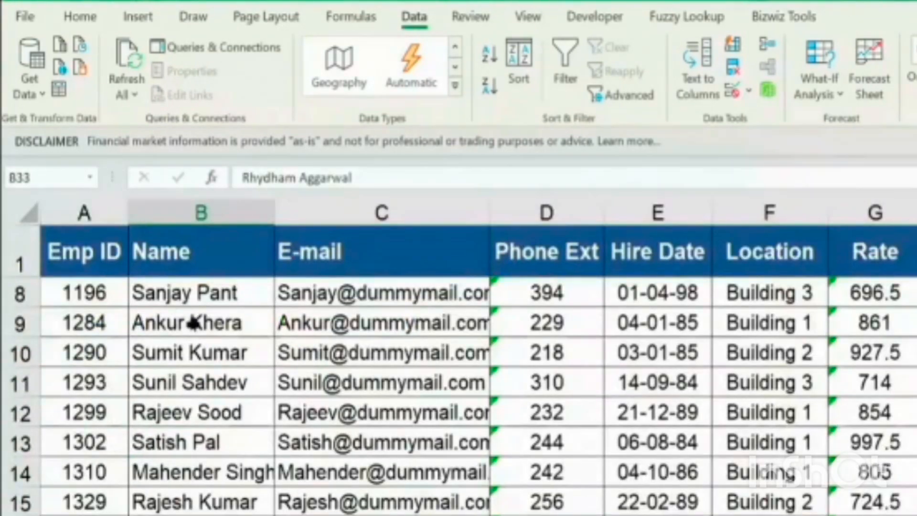
# Check how the same employees' names are written in the Name column of the Master Emp List sheet
pyautogui.scroll(1, 207, 305)
pyautogui.hotkey('ctrl', 'Home')
pyautogui.hotkey('ctrl', 'shift', 'Down')
pyautogui.click(204, 293)
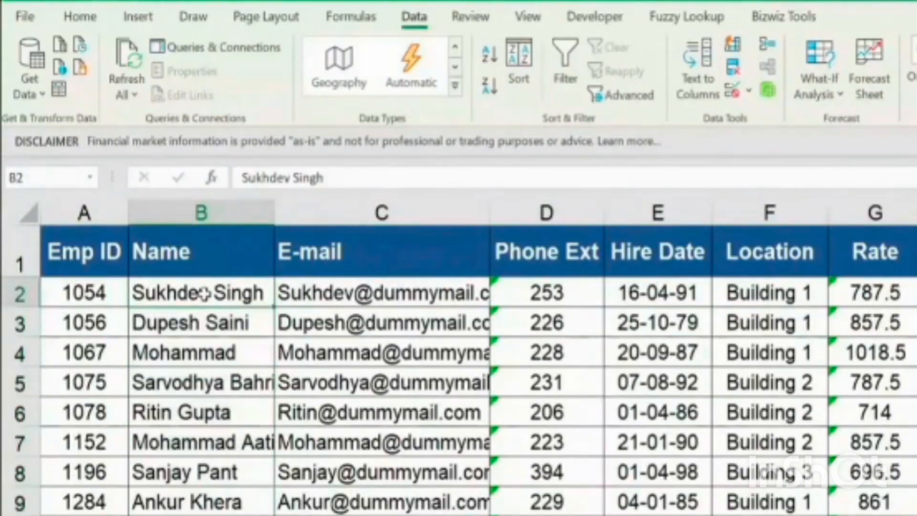
pyautogui.click(206, 323)
pyautogui.click(211, 352)
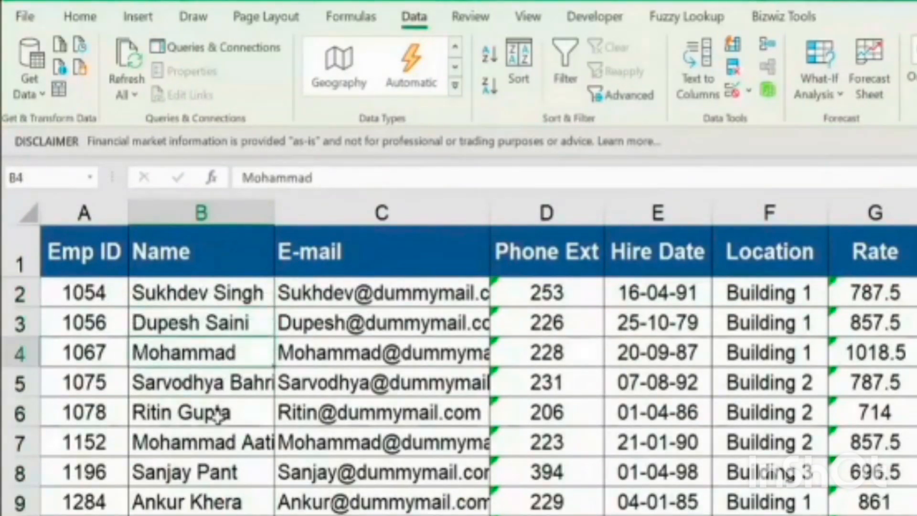
pyautogui.click(217, 414)
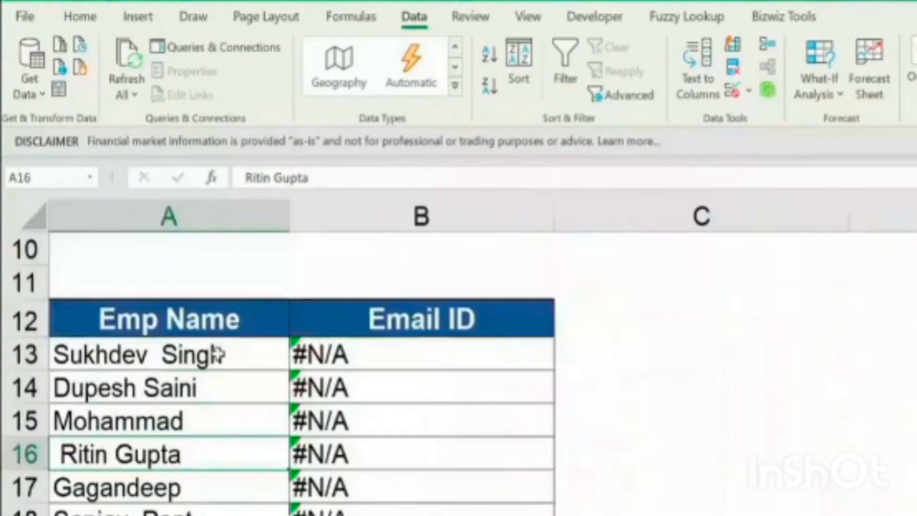
# Compare the Emp Name entries in A13 and A15 and the B13 formula with the Name column of Master Emp List
pyautogui.click(215, 354)
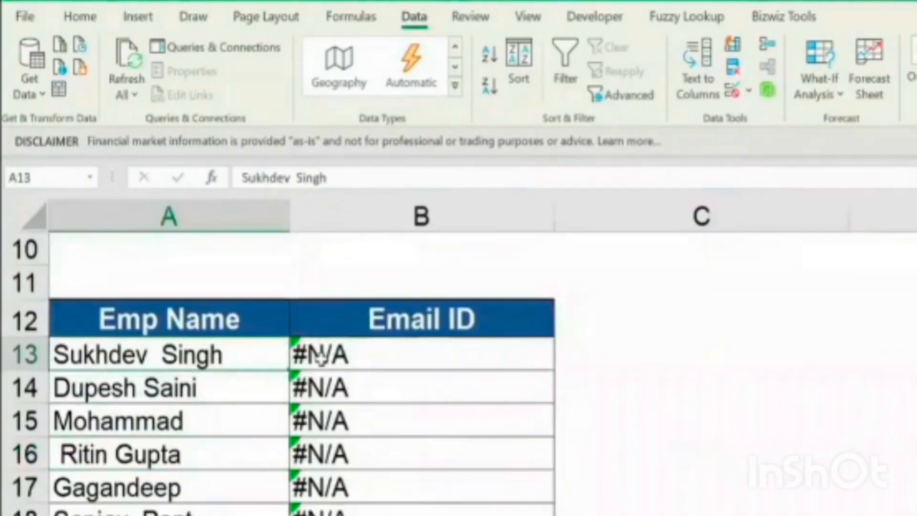
pyautogui.click(320, 359)
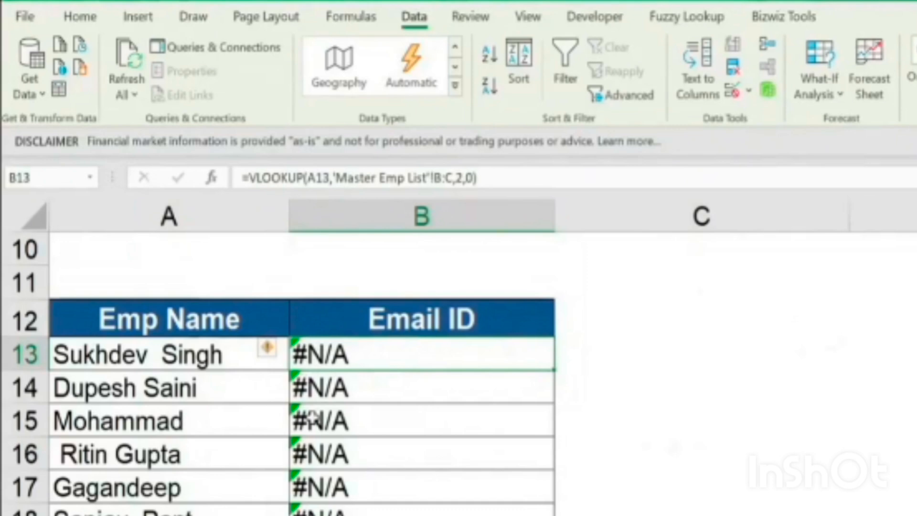
pyautogui.click(210, 356)
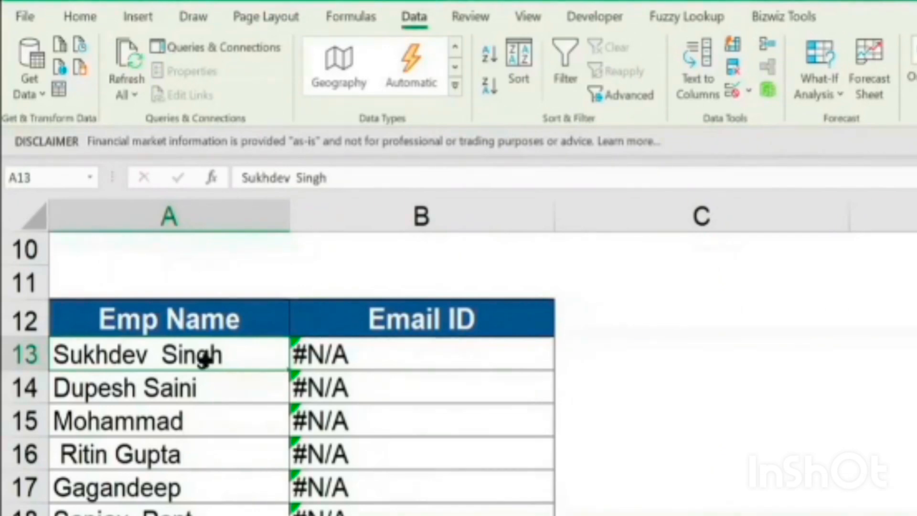
pyautogui.click(302, 357)
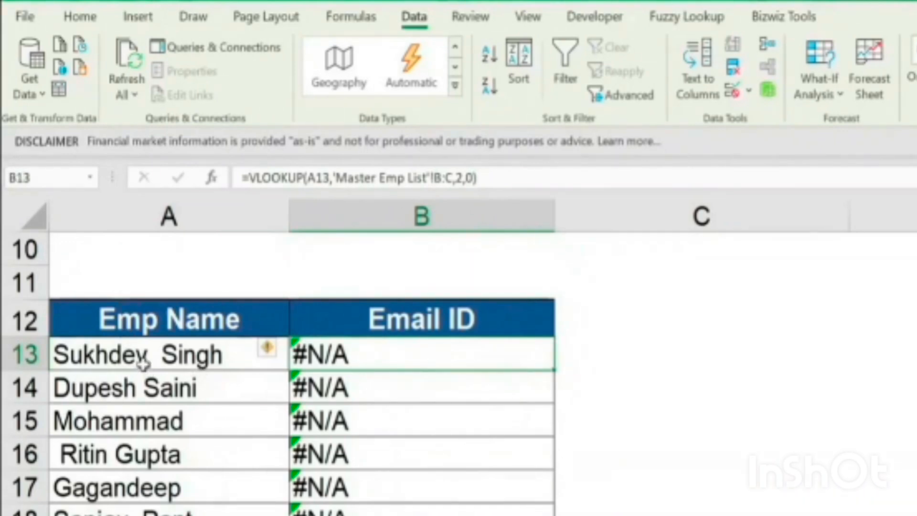
pyautogui.click(163, 430)
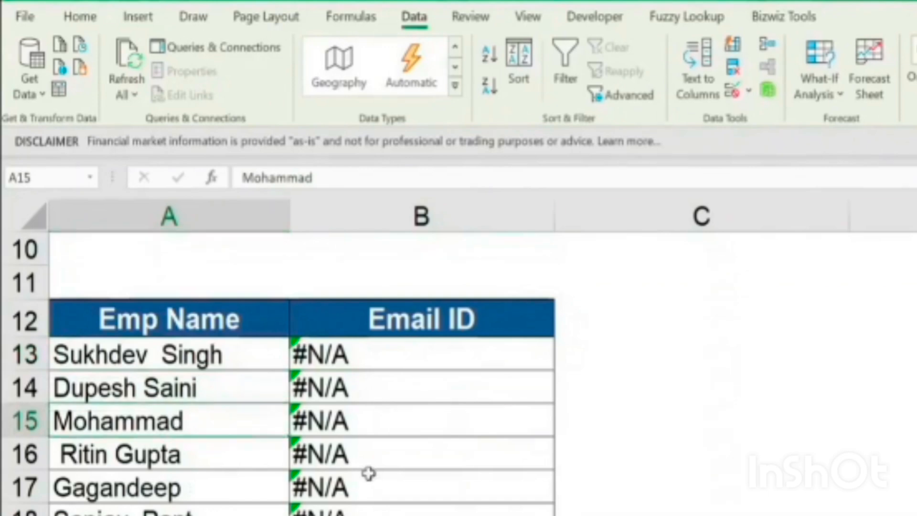
pyautogui.hotkey('ctrl', 'pageup')
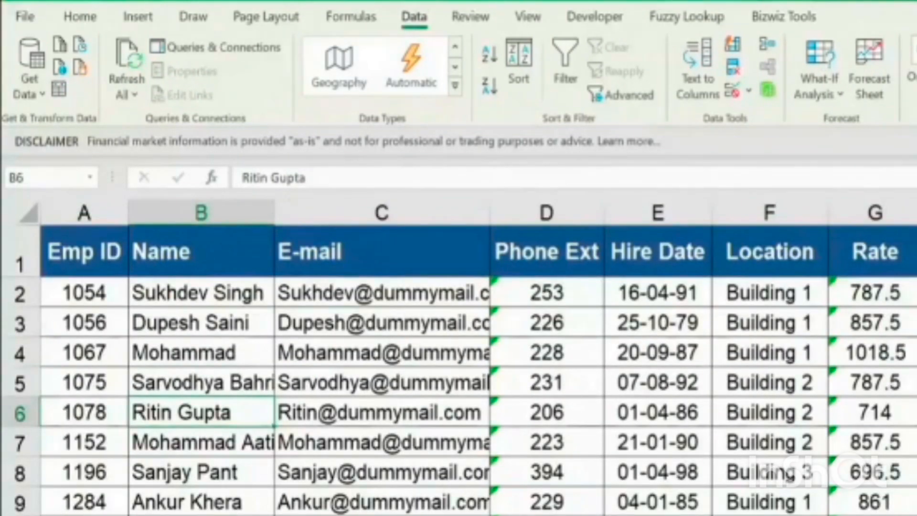
pyautogui.hotkey('ctrl', 'pagedown')
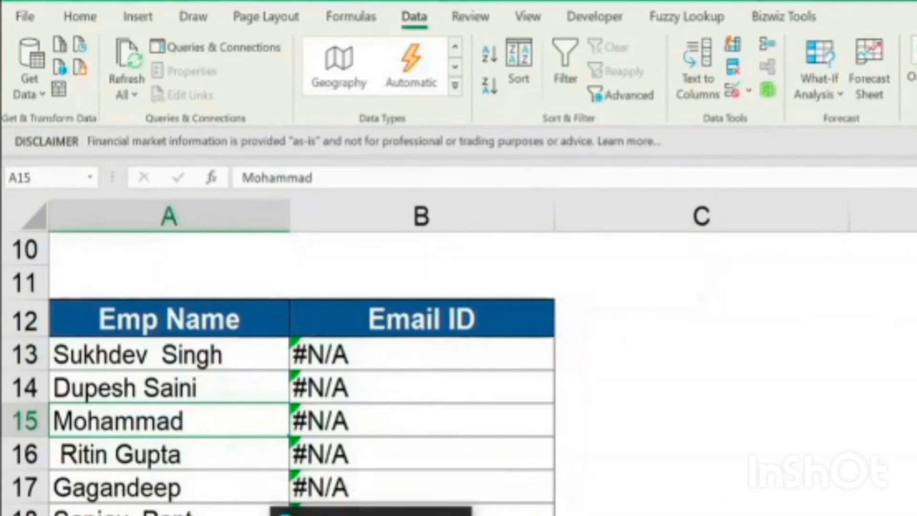
# Examine the spacing between the first and last name in A13, without changing the cell
pyautogui.click(199, 360)
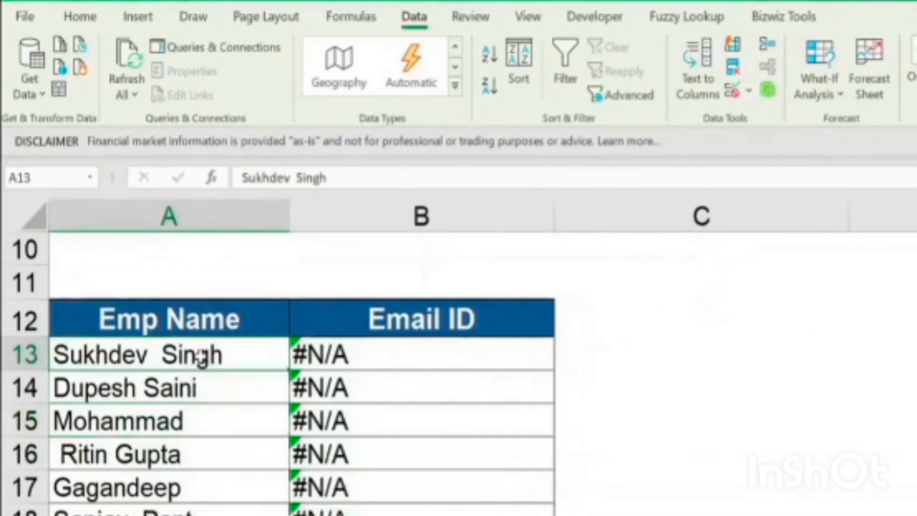
pyautogui.click(352, 181)
pyautogui.press('Left')
pyautogui.press('Left')
pyautogui.press('Left')
pyautogui.press('Left')
pyautogui.press('Left')
pyautogui.press('Left')
pyautogui.press('Left')
pyautogui.press('Right')
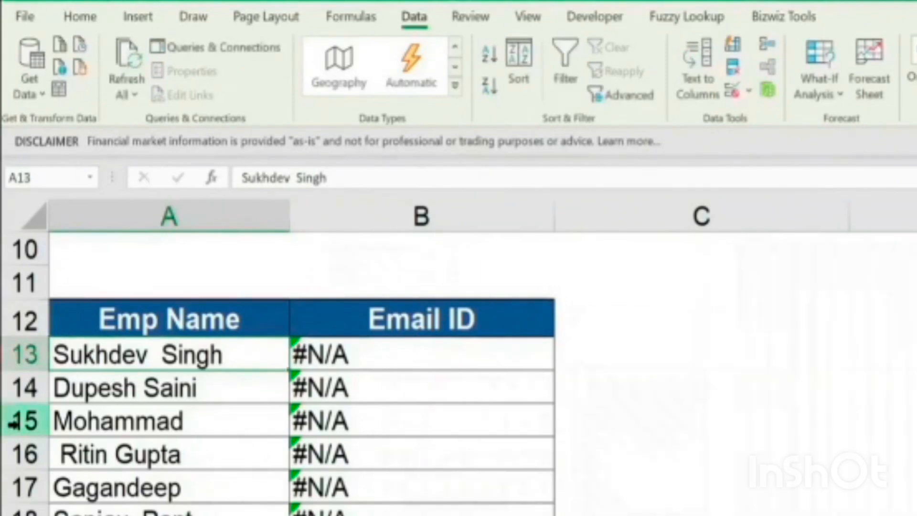
pyautogui.press('Left')
pyautogui.press('Left')
pyautogui.press('Right')
pyautogui.hotkey('shift', 'Right')
pyautogui.hotkey('shift', 'Right')
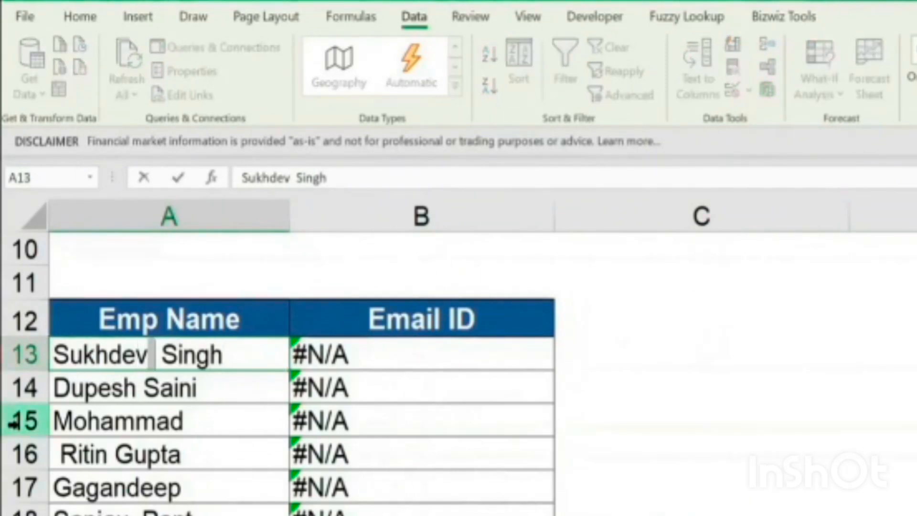
pyautogui.hotkey('shift', 'Left')
pyautogui.hotkey('shift', 'Left')
pyautogui.hotkey('shift', 'Right')
pyautogui.hotkey('shift', 'Right')
pyautogui.hotkey('shift', 'Left')
pyautogui.hotkey('shift', 'Left')
pyautogui.hotkey('shift', 'Right')
pyautogui.hotkey('shift', 'Right')
pyautogui.hotkey('shift', 'Left')
pyautogui.hotkey('shift', 'Left')
pyautogui.hotkey('shift', 'Right')
pyautogui.hotkey('shift', 'Right')
pyautogui.press('Escape')
pyautogui.press('Right')
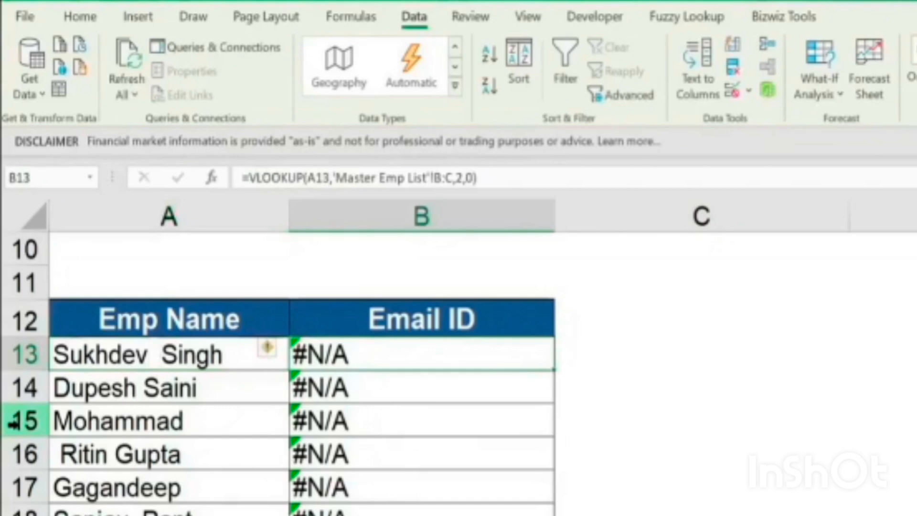
pyautogui.press('Left')
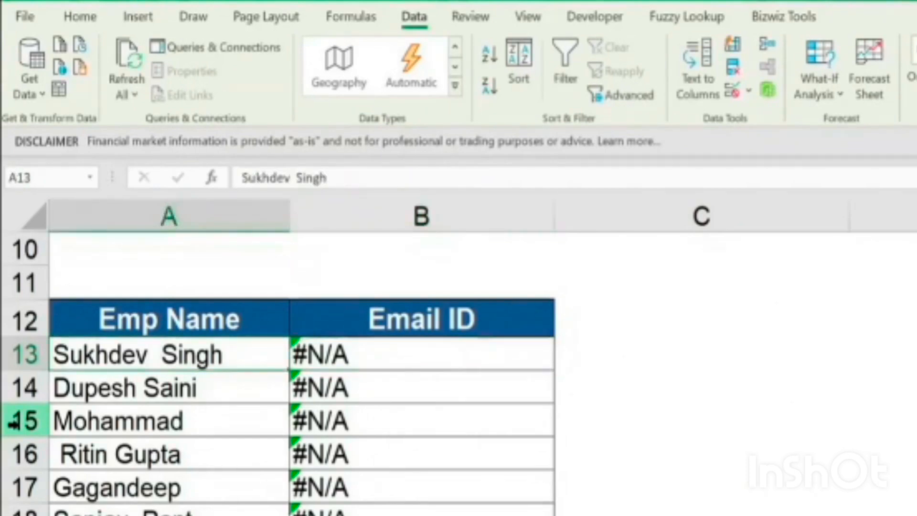
# Check the names in A14, A15 and A16 for leading or trailing spaces
pyautogui.hotkey('shift', 'Down')
pyautogui.hotkey('shift', 'Down')
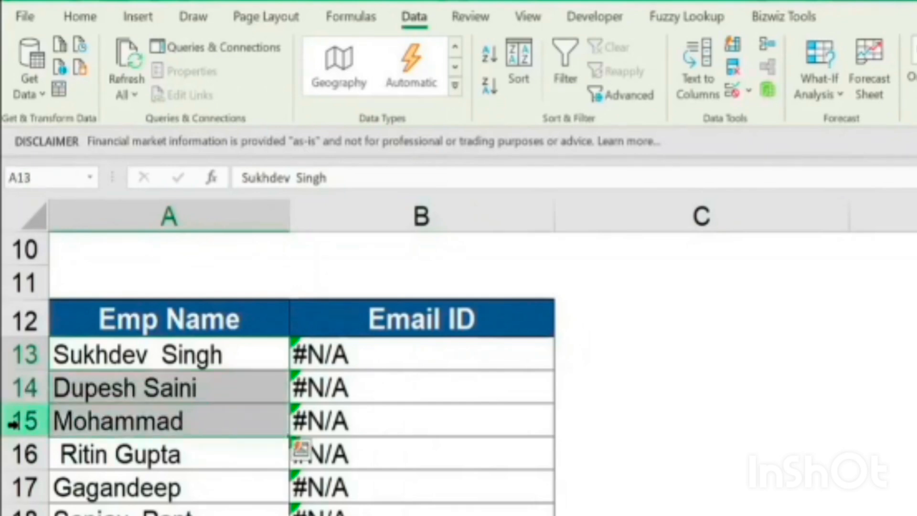
pyautogui.press('Down')
pyautogui.press('F2')
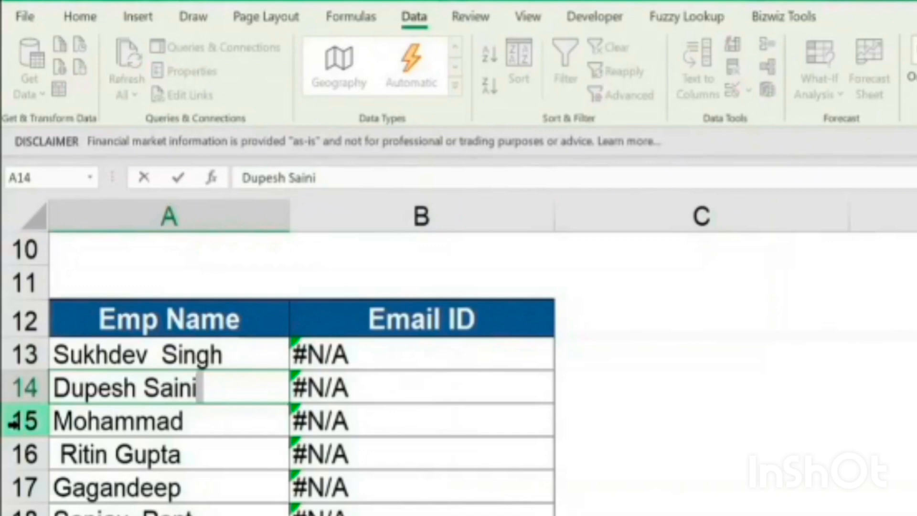
pyautogui.press('Return')
pyautogui.press('F2')
pyautogui.press('BackSpace')
pyautogui.press('Return')
pyautogui.press('F2')
pyautogui.hotkey('ctrl', 'Left')
pyautogui.hotkey('ctrl', 'Left')
pyautogui.hotkey('ctrl', 'Left')
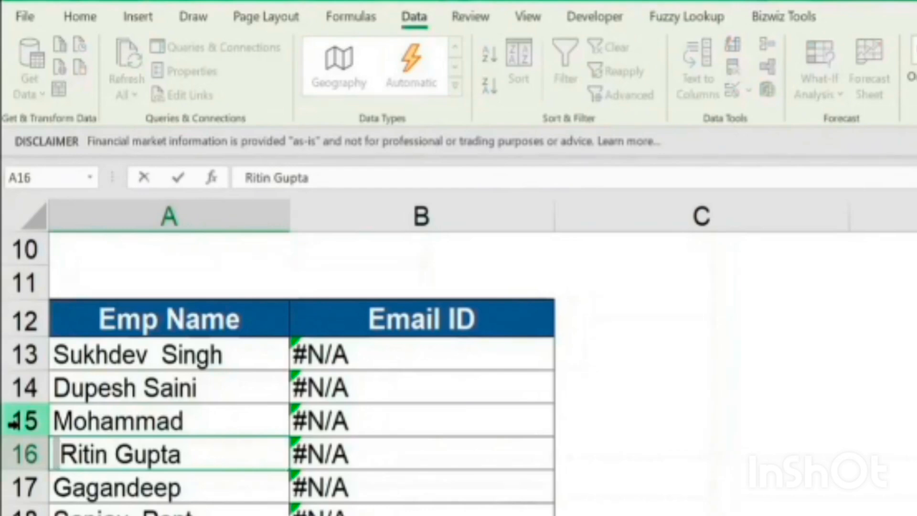
pyautogui.press('Escape')
pyautogui.press('Up')
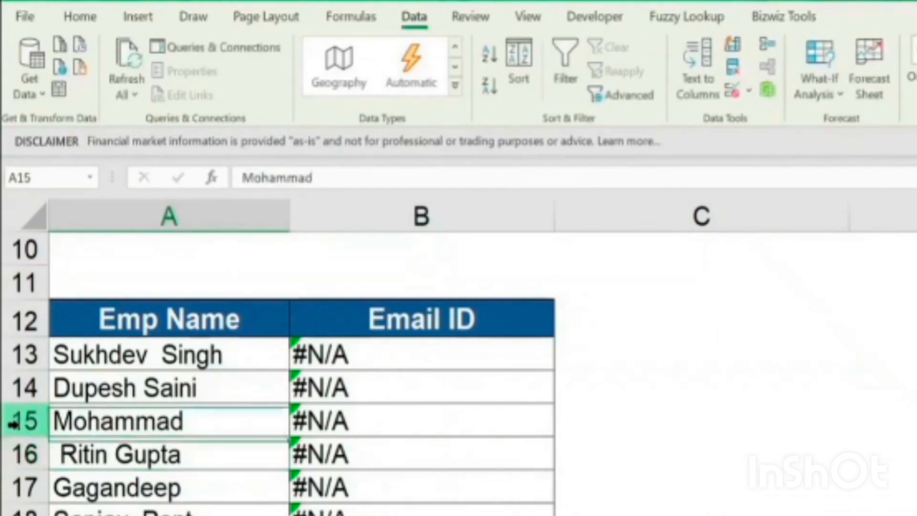
# Remove the extra space between the first and last name in A13
pyautogui.press('Up')
pyautogui.press('Up')
pyautogui.press('F2')
pyautogui.press('Left')
pyautogui.press('Left')
pyautogui.press('Left')
pyautogui.press('Left')
pyautogui.press('Left')
pyautogui.press('Left')
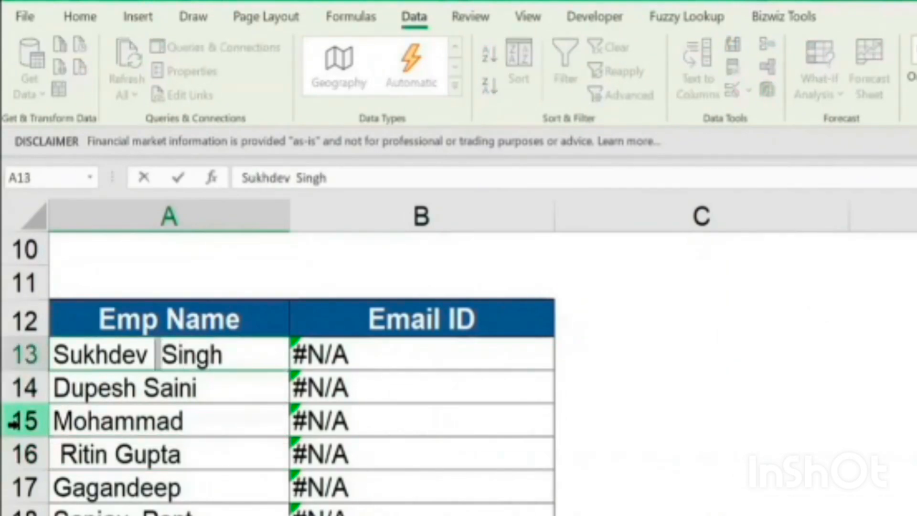
pyautogui.press('BackSpace')
pyautogui.press('Return')
pyautogui.press('Up')
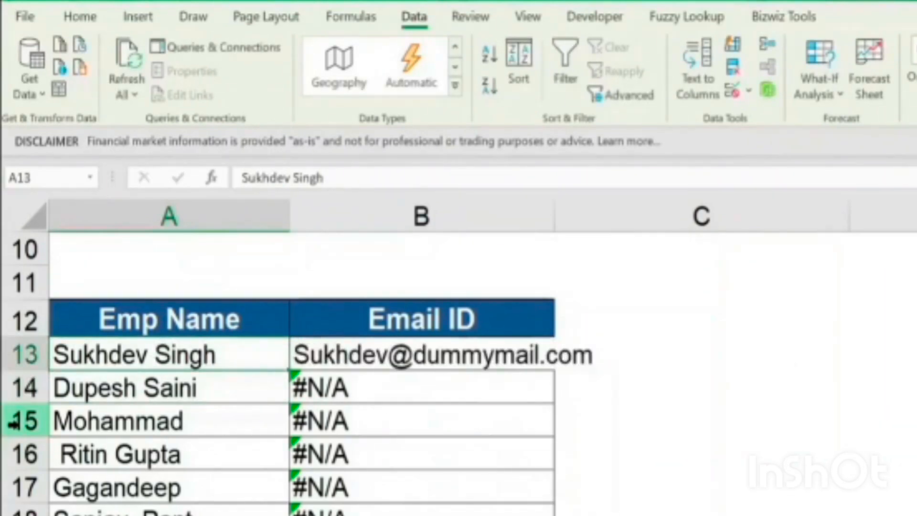
# Check the lookup in B13, and remove the trailing space from the name in A14
pyautogui.press('Right')
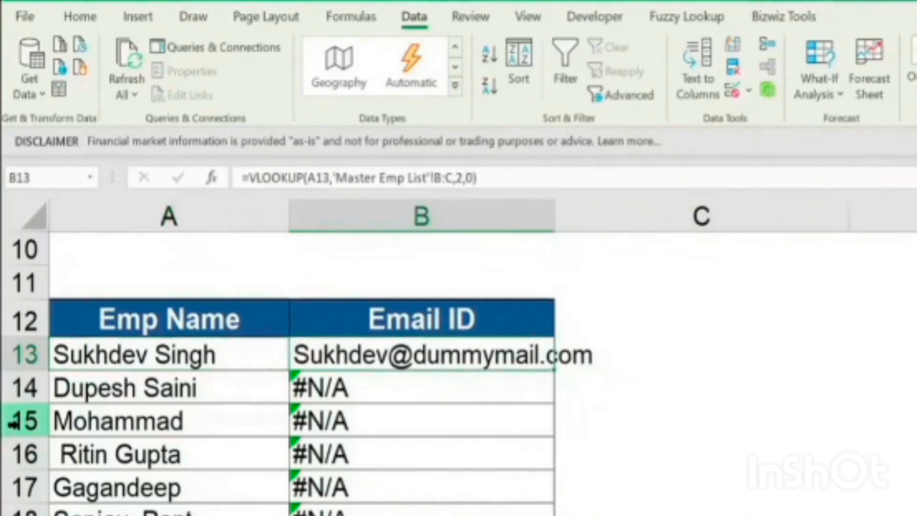
pyautogui.press('Down')
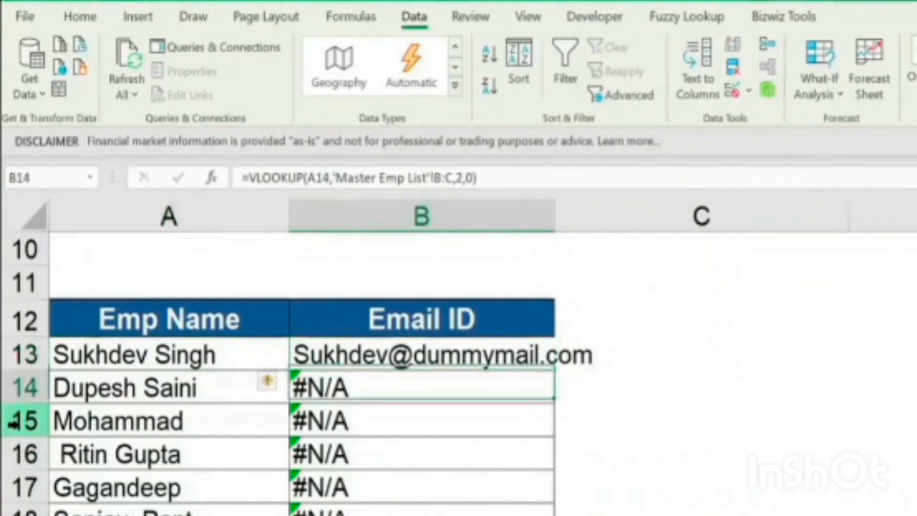
pyautogui.press('Left')
pyautogui.press('F2')
pyautogui.press('Return')
pyautogui.press('Right')
pyautogui.press('Up')
pyautogui.press('Down')
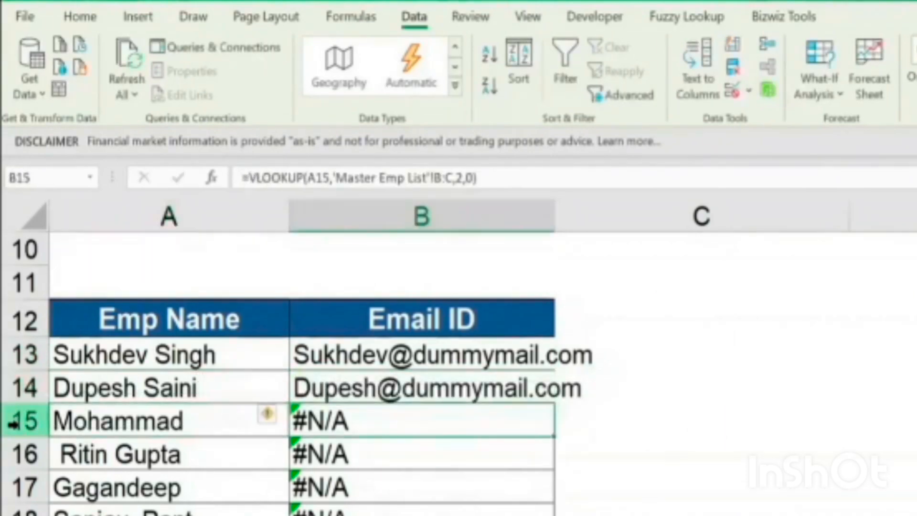
# Remove the trailing space from the name in A15 and the leading space from the name in A16
pyautogui.press('Left')
pyautogui.press('F2')
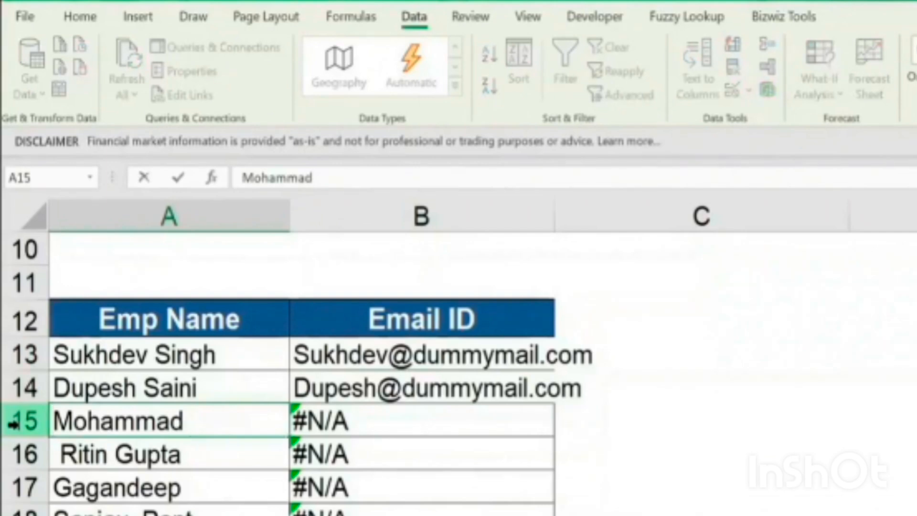
pyautogui.press('Return')
pyautogui.press('F2')
pyautogui.press('Home')
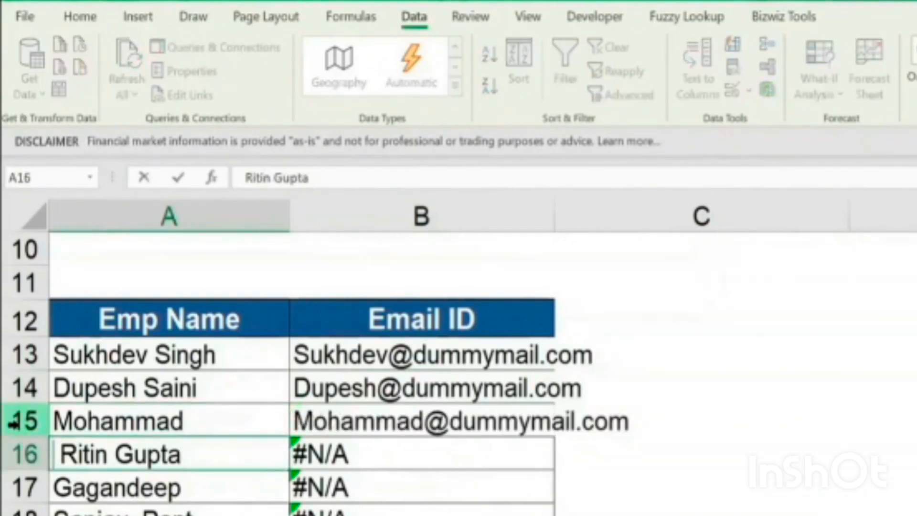
pyautogui.press('Delete')
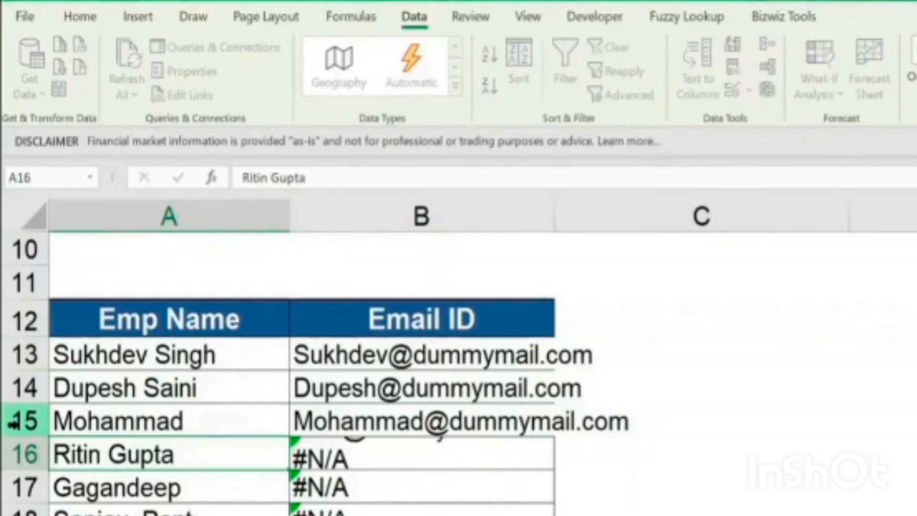
pyautogui.hotkey('ctrl', 'Return')
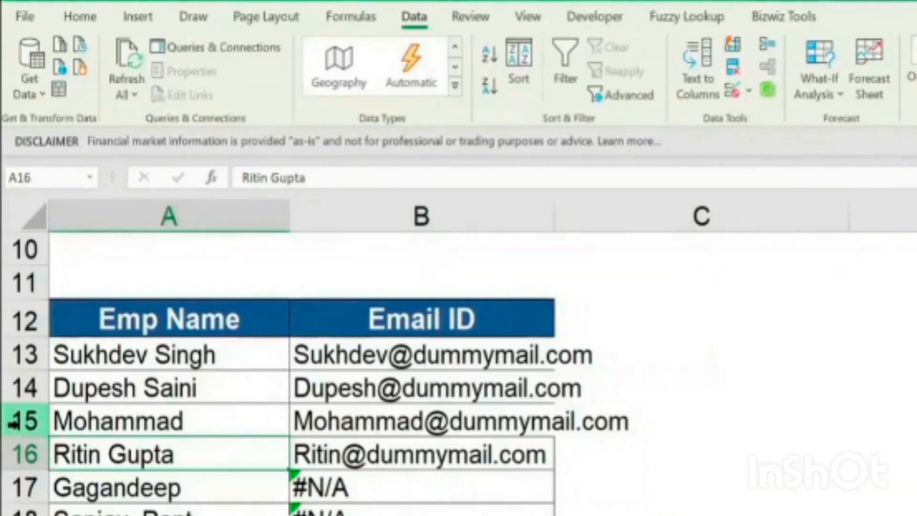
# Undo the manual space corrections made to the names in A13 through A16
pyautogui.hotkey('ctrl', 'z')
pyautogui.hotkey('ctrl', 'z')
pyautogui.hotkey('ctrl', 'z')
pyautogui.hotkey('ctrl', 'z')
pyautogui.hotkey('ctrl', 'z')
pyautogui.hotkey('ctrl', 'z')
pyautogui.hotkey('ctrl', 'y')
# Review the Emp Name entries from A13 down together with their Email ID lookups
pyautogui.press('Left')
pyautogui.press('Right')
pyautogui.press('Down')
pyautogui.press('Down')
pyautogui.press('Down')
pyautogui.press('Up')
pyautogui.press('Up')
pyautogui.press('Up')
pyautogui.press('Left')
pyautogui.hotkey('shift', 'Down')
pyautogui.hotkey('shift', 'Down')
pyautogui.hotkey('shift', 'Down')
pyautogui.hotkey('shift', 'Down')
pyautogui.hotkey('shift', 'Down')
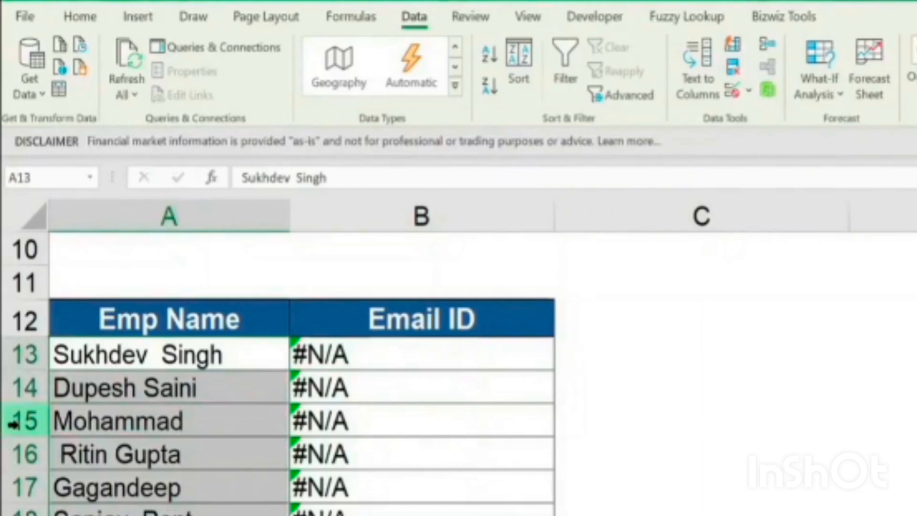
# Enter the heading Trim in cell D12
pyautogui.press('Right')
pyautogui.press('Right')
pyautogui.press('Right')
pyautogui.press('Up')
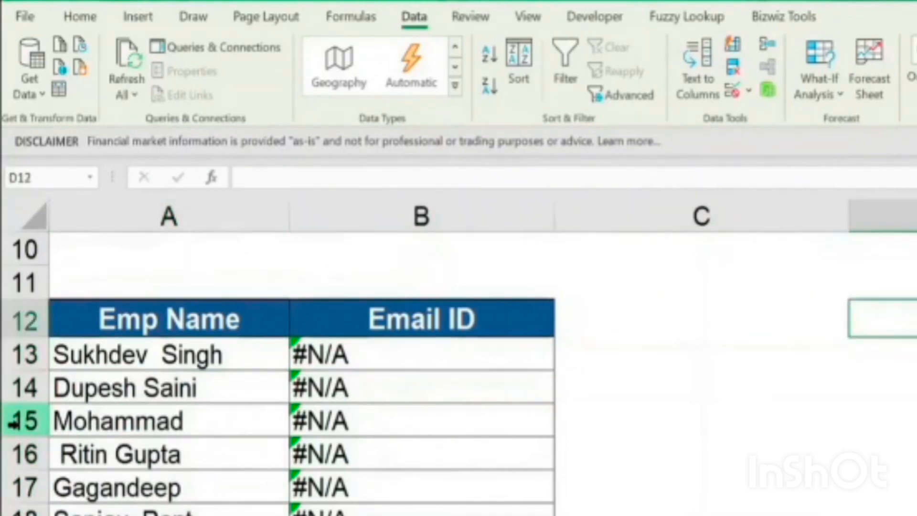
pyautogui.write('Trim')
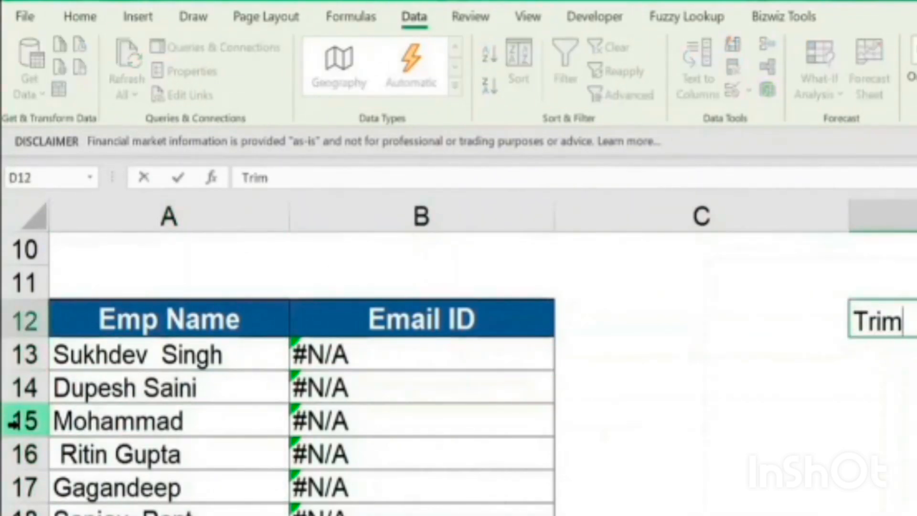
pyautogui.press('Return')
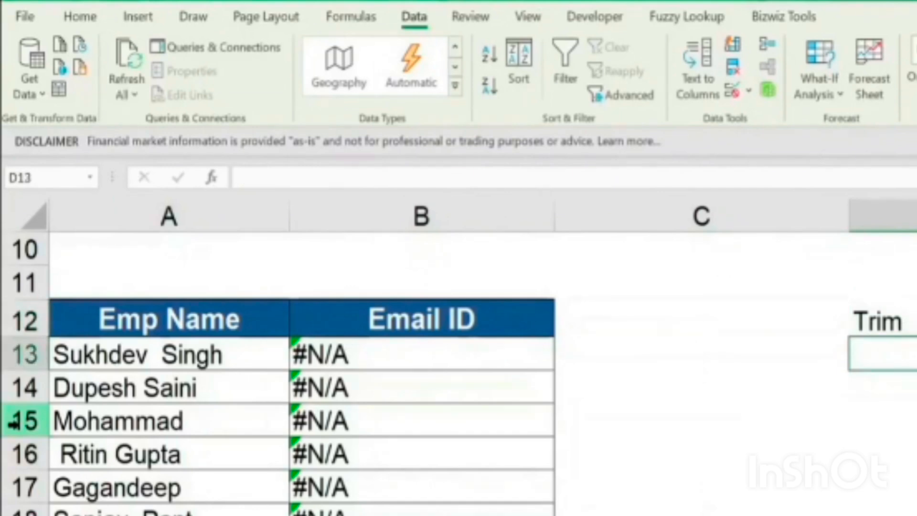
# Enter the formula =TRIM(A13) in D13 to strip the extra spaces from the first employee name
pyautogui.write('=trim')
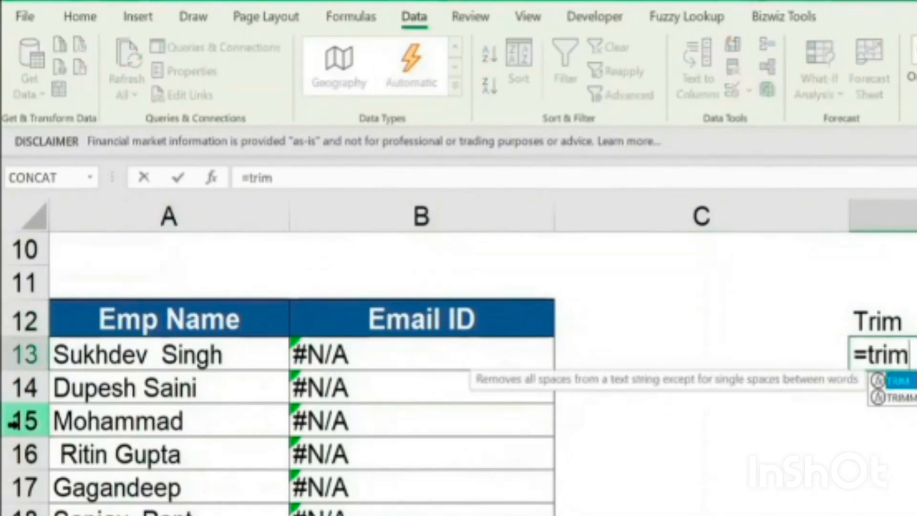
pyautogui.write('(')
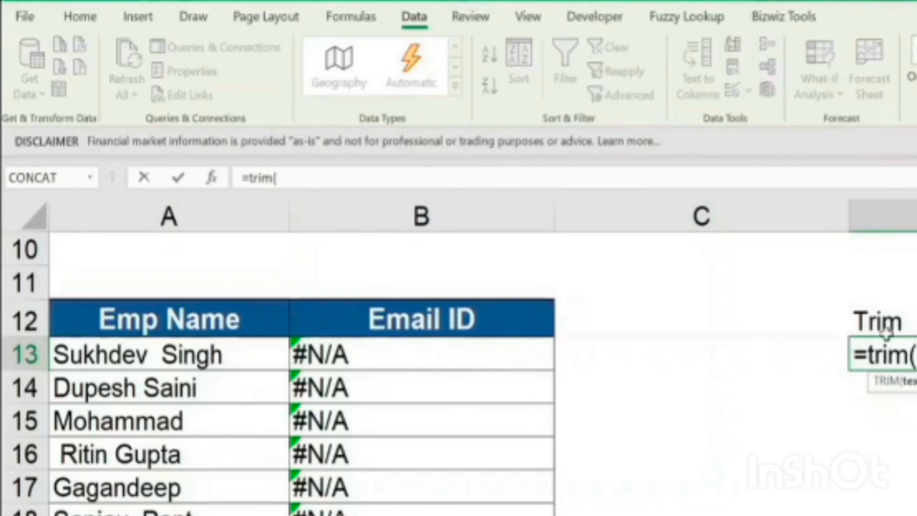
pyautogui.click(231, 360)
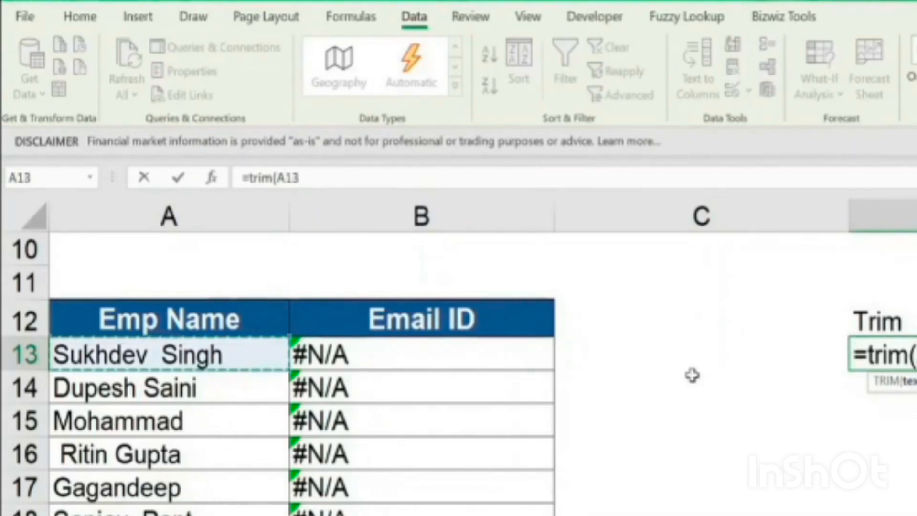
pyautogui.write(')')
pyautogui.hotkey('ctrl', 'Return')
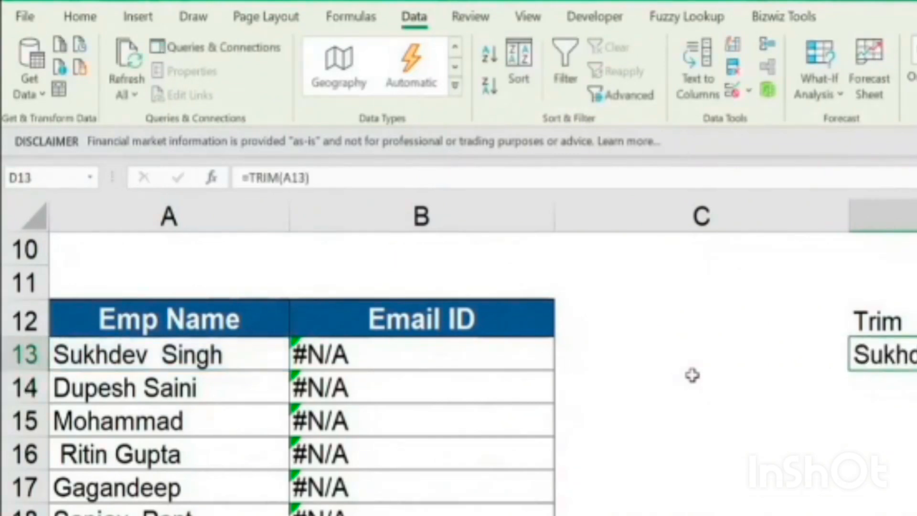
# Copy the TRIM formula from D13 down column D for the remaining employee names
pyautogui.hotkey('ctrl', 'c')
pyautogui.hotkey('shift', 'Down')
pyautogui.hotkey('shift', 'Down')
pyautogui.hotkey('shift', 'Down')
pyautogui.hotkey('shift', 'Down')
pyautogui.hotkey('shift', 'Down')
pyautogui.hotkey('shift', 'Down')
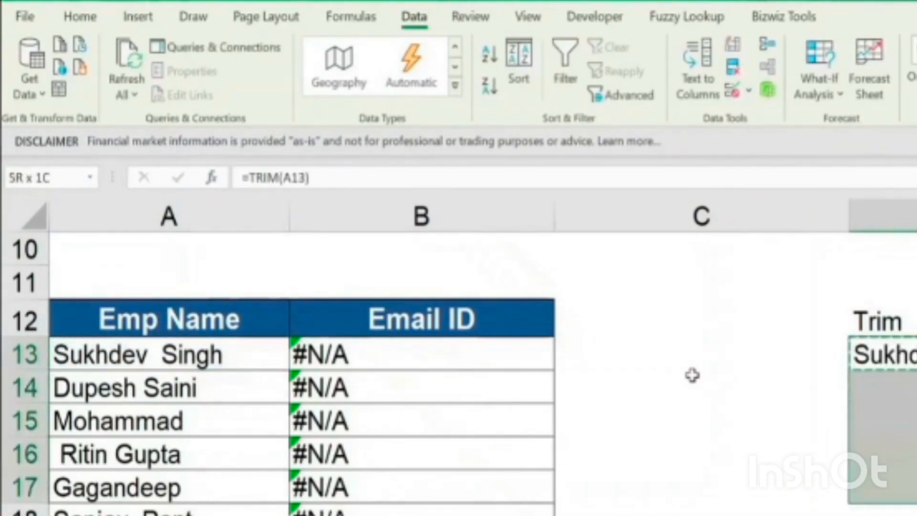
pyautogui.press('Return')
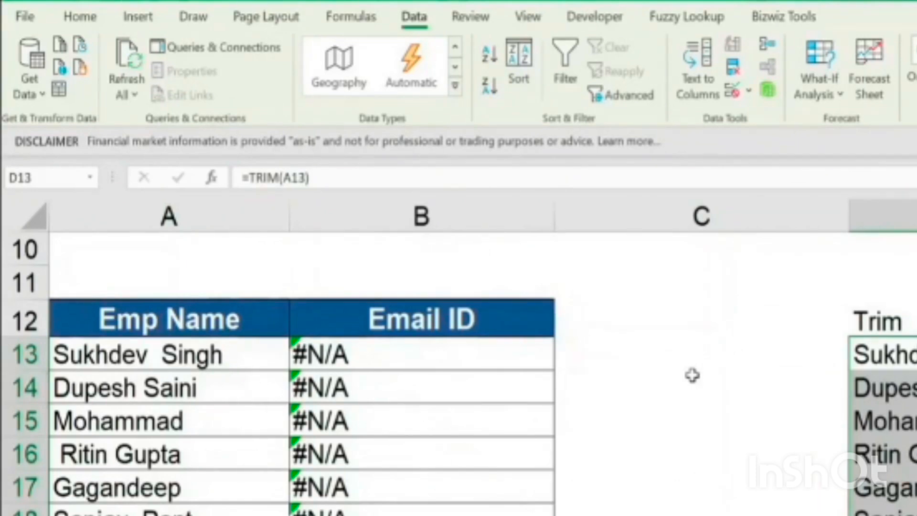
# Paste the trimmed names from column D as values over the Emp Name entries from A13 down
pyautogui.click(160, 351)
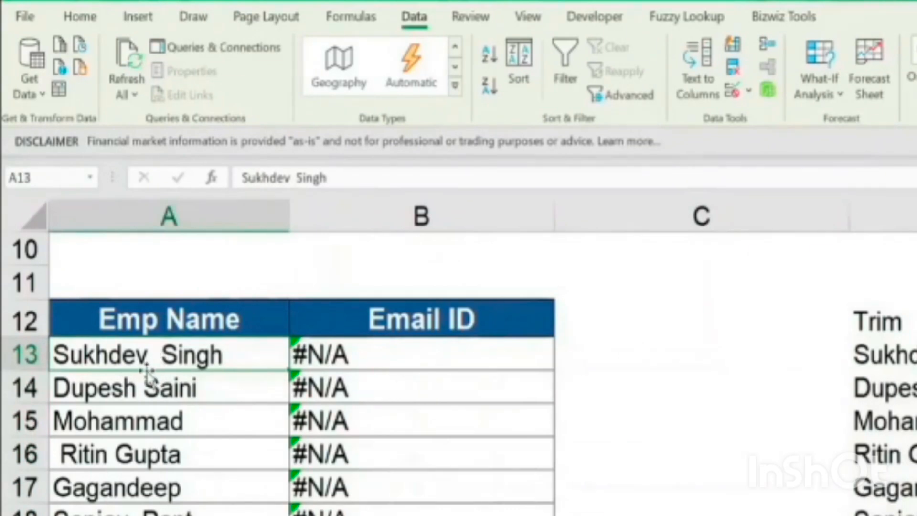
pyautogui.click(898, 354)
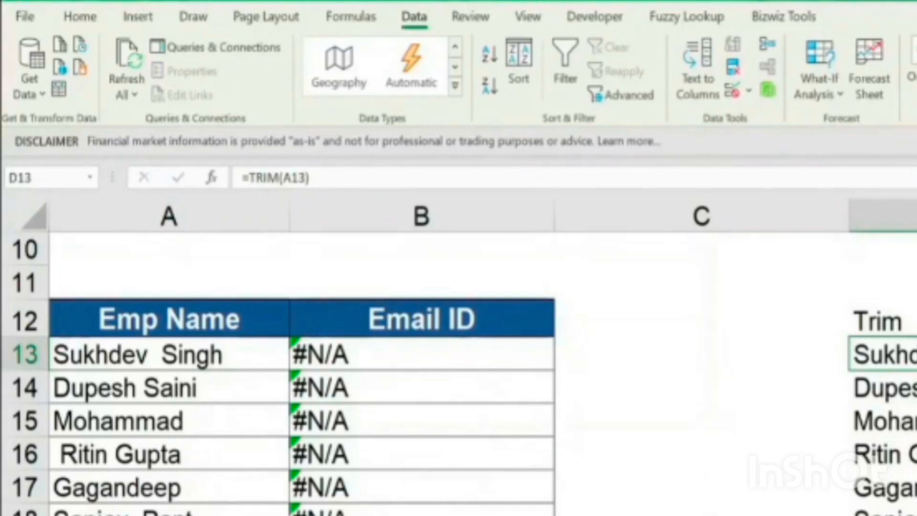
pyautogui.hotkey('ctrl', 'shift', 'Down')
pyautogui.press('Left')
pyautogui.press('Left')
pyautogui.press('Left')
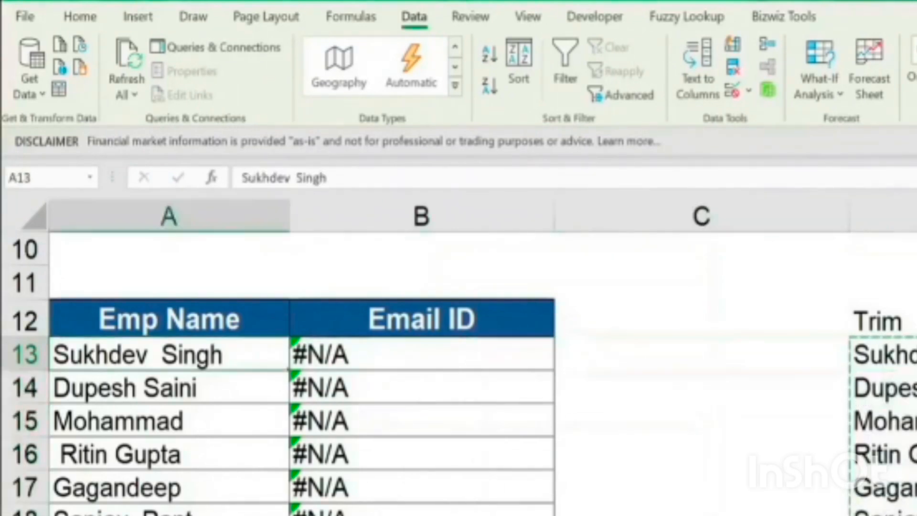
pyautogui.hotkey('ctrl', 'shift', 'Down')
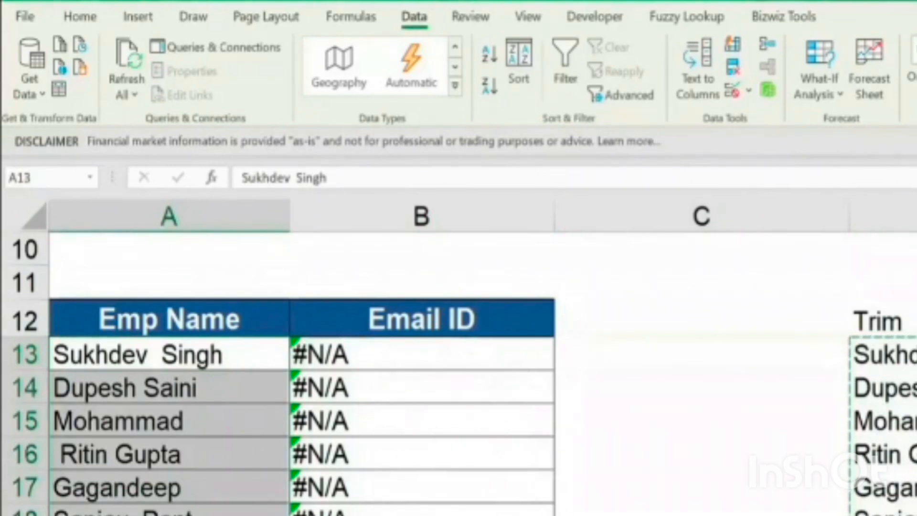
pyautogui.hotkey('ctrl', 'alt', 'v')
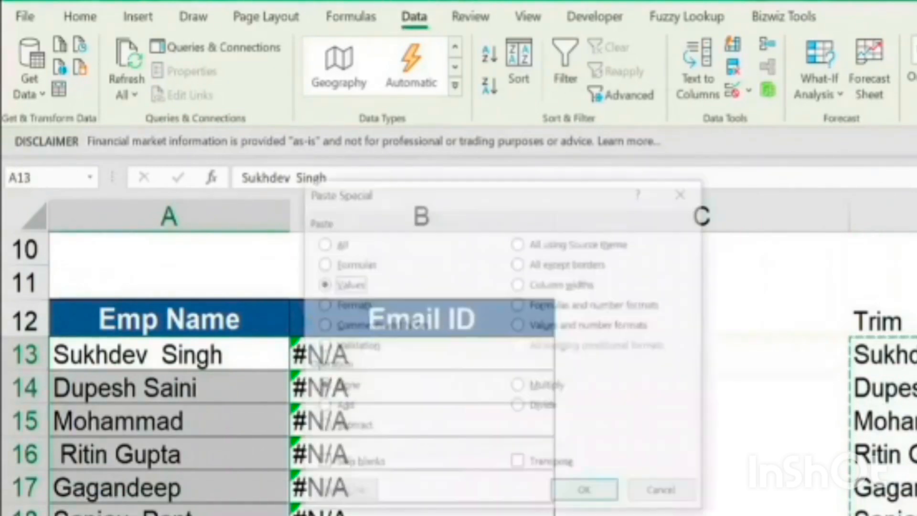
pyautogui.press('v')
pyautogui.press('Return')
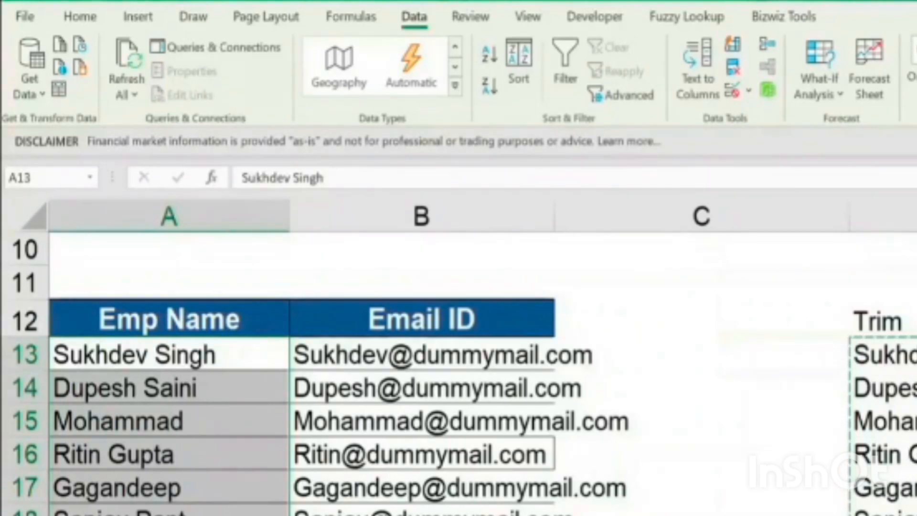
# Review the pasted Emp Name entries against the Trim column and the Email ID lookups from row 13 down
pyautogui.press('Right')
pyautogui.press('Right')
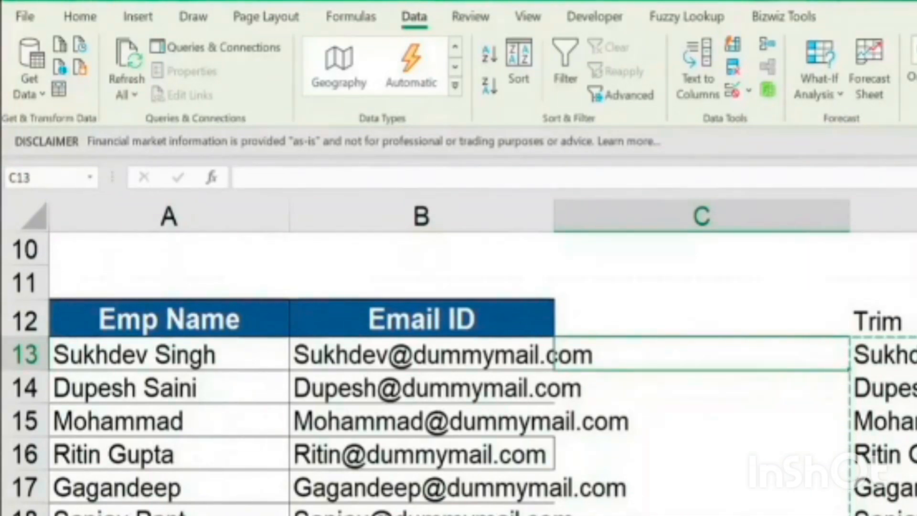
pyautogui.press('Right')
pyautogui.hotkey('ctrl', 'shift', 'Down')
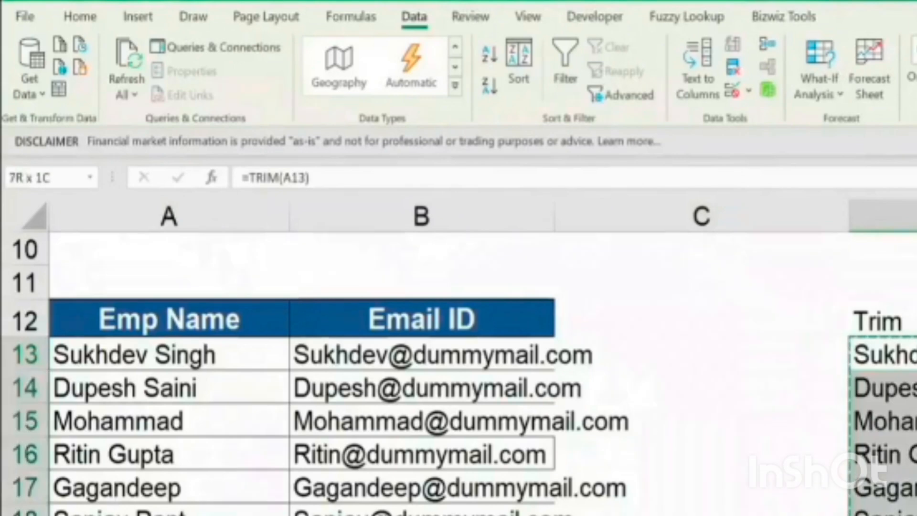
pyautogui.press('Home')
pyautogui.hotkey('ctrl', 'shift', 'Down')
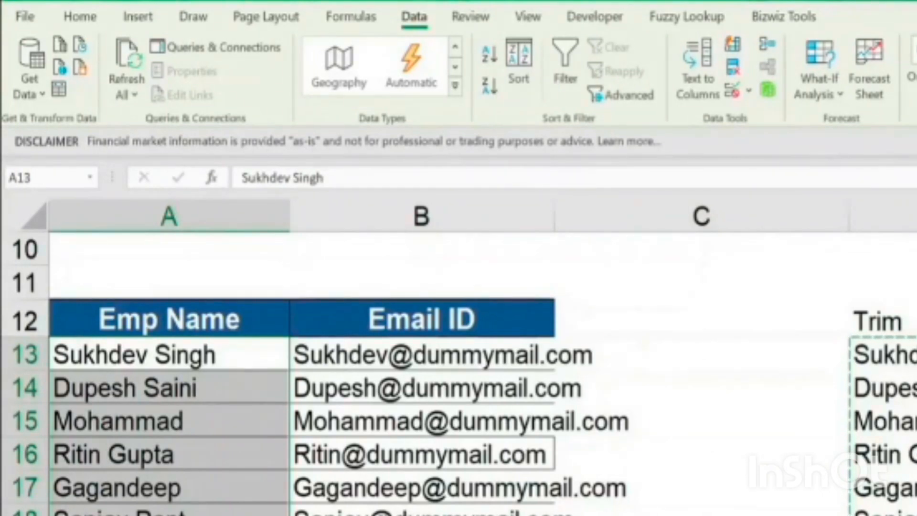
pyautogui.press('Down')
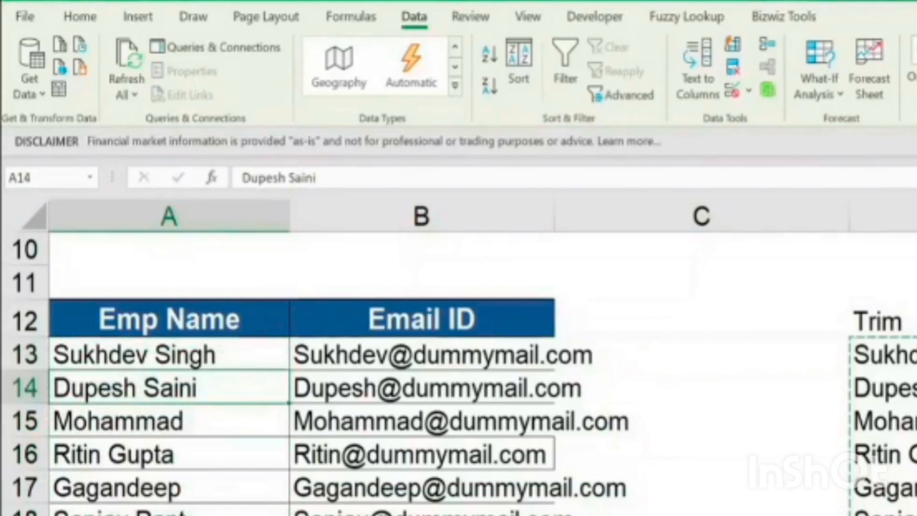
pyautogui.press('Up')
pyautogui.hotkey('ctrl', 'shift', 'Down')
pyautogui.press('Right')
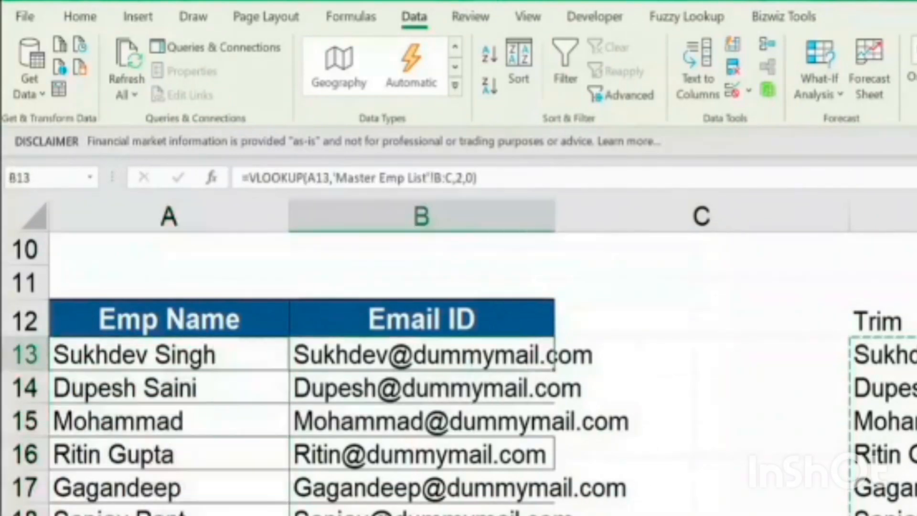
# Undo pasting the trimmed values over the Emp Name entries
pyautogui.press('ctrl')
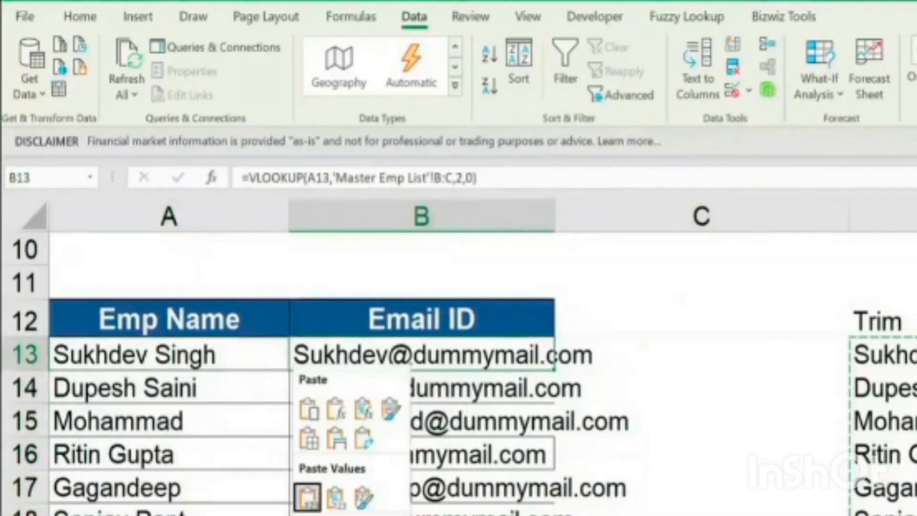
pyautogui.press('Escape')
pyautogui.hotkey('ctrl', 'z')
pyautogui.press('Right')
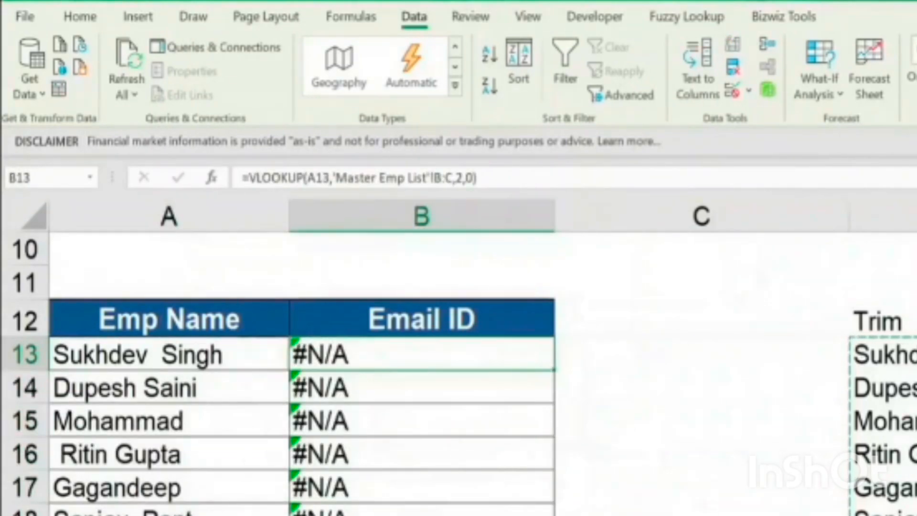
# Examine the original Emp Name entries and their Email ID formulas from row 13 down
pyautogui.press('Left')
pyautogui.hotkey('ctrl', 'shift', 'Down')
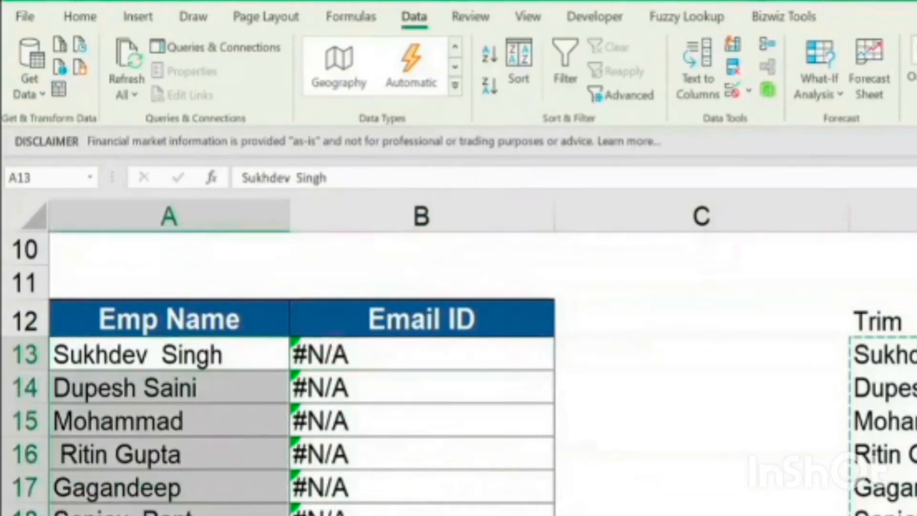
pyautogui.press('Right')
pyautogui.hotkey('ctrl', 'shift', 'Down')
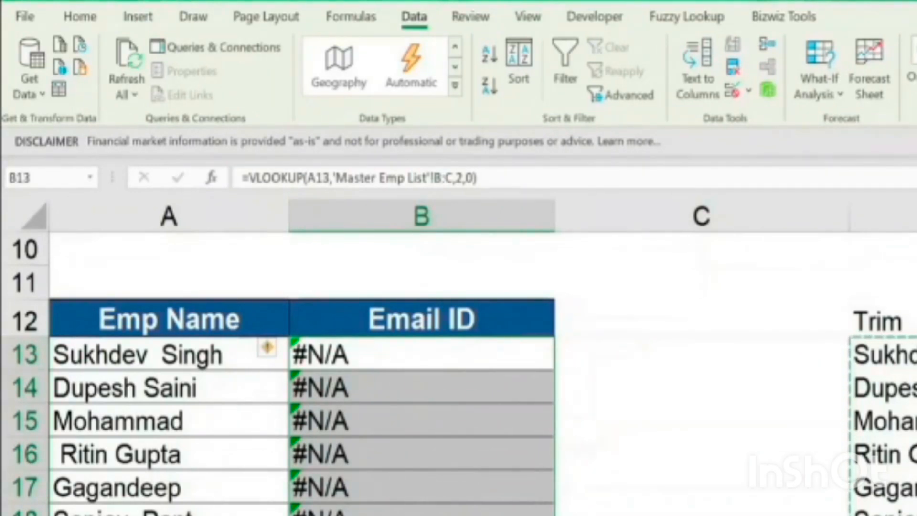
pyautogui.press('Left')
pyautogui.press('Right')
# Wrap the lookup value in B13 in TRIM, making the formula =VLOOKUP(TRIM(A13),'Master Emp List'!B:C,2,0)
pyautogui.press('F2')
pyautogui.press('Left')
pyautogui.press('Left')
pyautogui.press('Left')
pyautogui.press('Left')
pyautogui.press('Left')
pyautogui.press('Left')
pyautogui.press('Left')
pyautogui.press('Left')
pyautogui.press('Left')
pyautogui.press('Left')
pyautogui.press('Left')
pyautogui.press('Left')
pyautogui.press('Left')
pyautogui.press('Left')
pyautogui.press('Left')
pyautogui.press('Left')
pyautogui.press('Left')
pyautogui.press('Left')
pyautogui.press('Left')
pyautogui.press('Left')
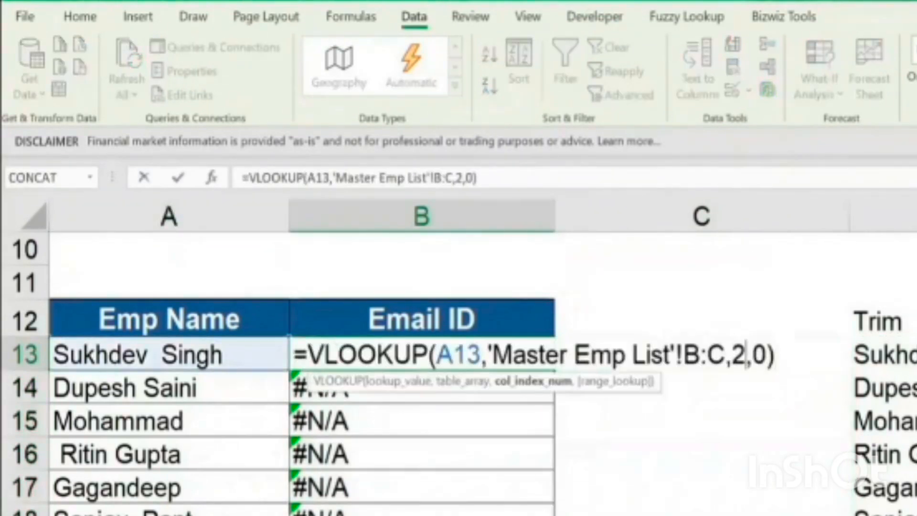
pyautogui.hotkey('shift', 'Right')
pyautogui.hotkey('shift', 'Right')
pyautogui.hotkey('shift', 'Right')
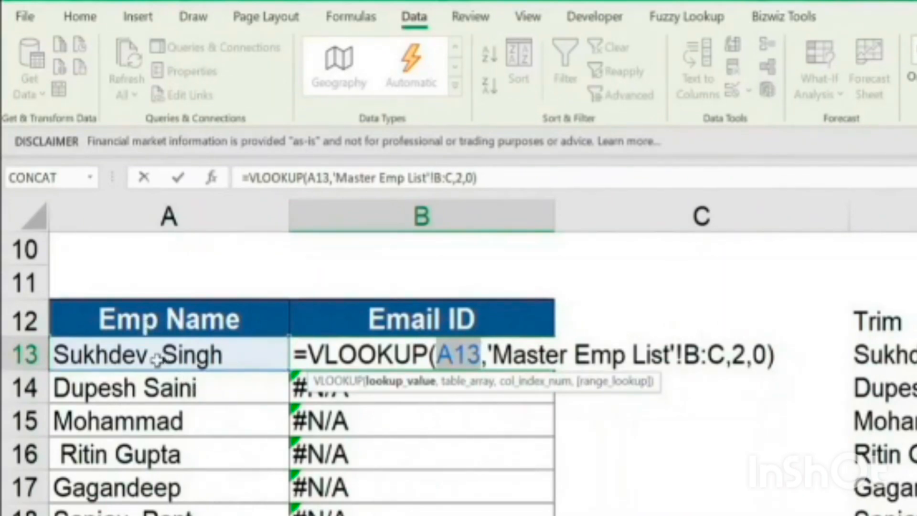
pyautogui.click(440, 354)
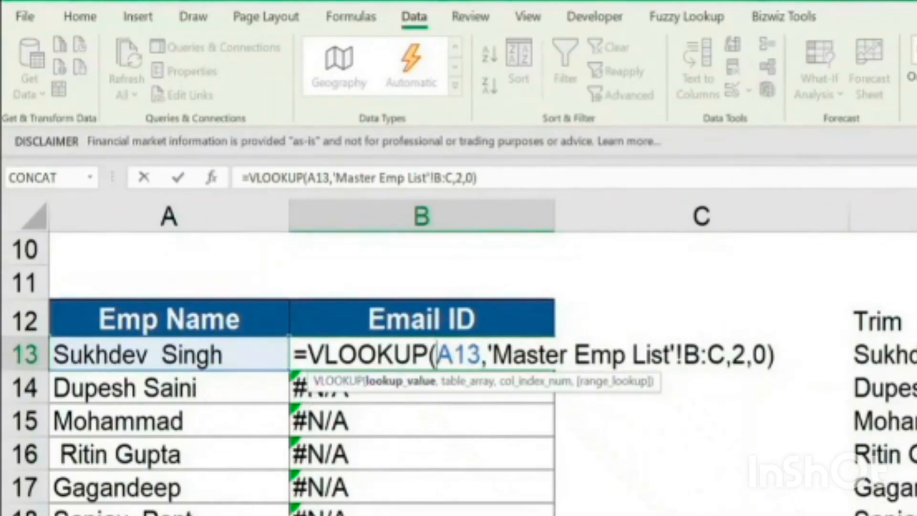
pyautogui.write('trim(')
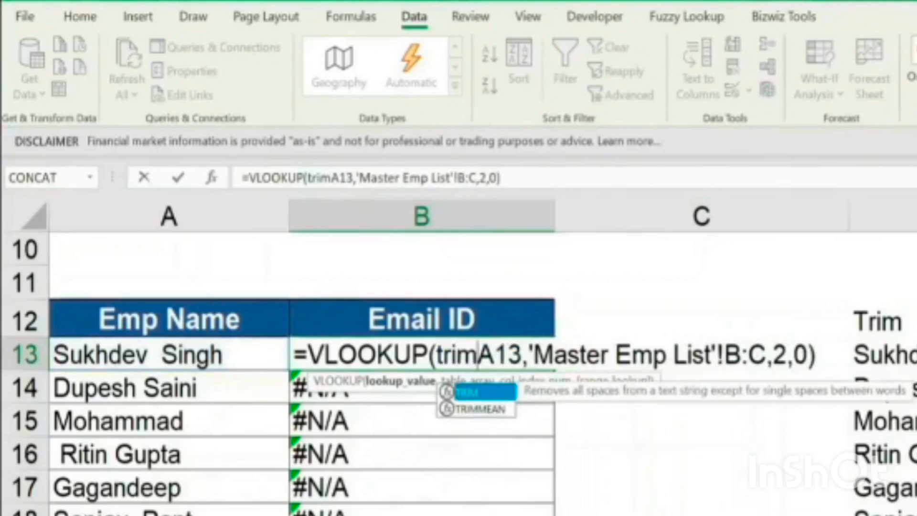
pyautogui.press('Right')
pyautogui.press('Right')
pyautogui.press('Right')
pyautogui.write(')')
pyautogui.press('Left')
pyautogui.press('Left')
pyautogui.hotkey('shift', 'Left')
pyautogui.hotkey('shift', 'Left')
pyautogui.hotkey('shift', 'Left')
pyautogui.hotkey('shift', 'Left')
pyautogui.hotkey('shift', 'Left')
pyautogui.hotkey('shift', 'Left')
pyautogui.hotkey('shift', 'Left')
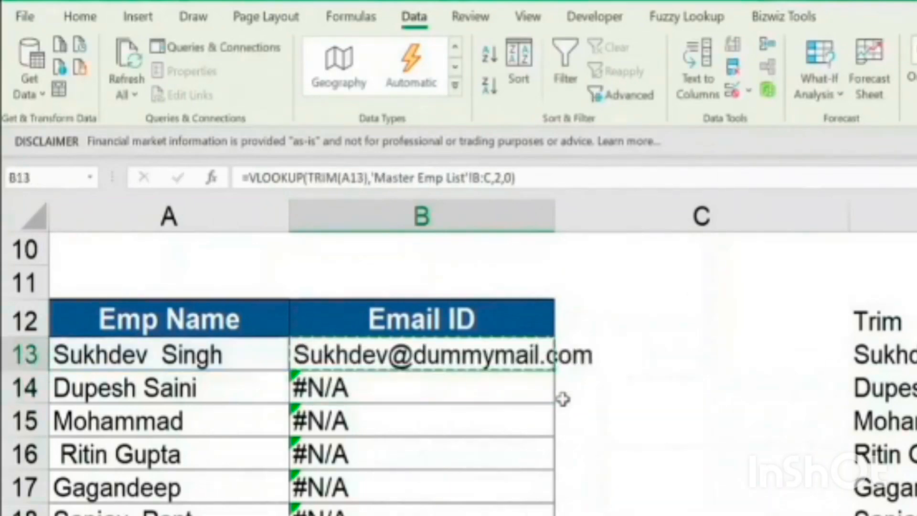
# Copy the TRIM-based VLOOKUP formula from B13 down the Email ID column
pyautogui.hotkey('ctrl', 'shift', 'Down')
pyautogui.hotkey('ctrl', 'v')
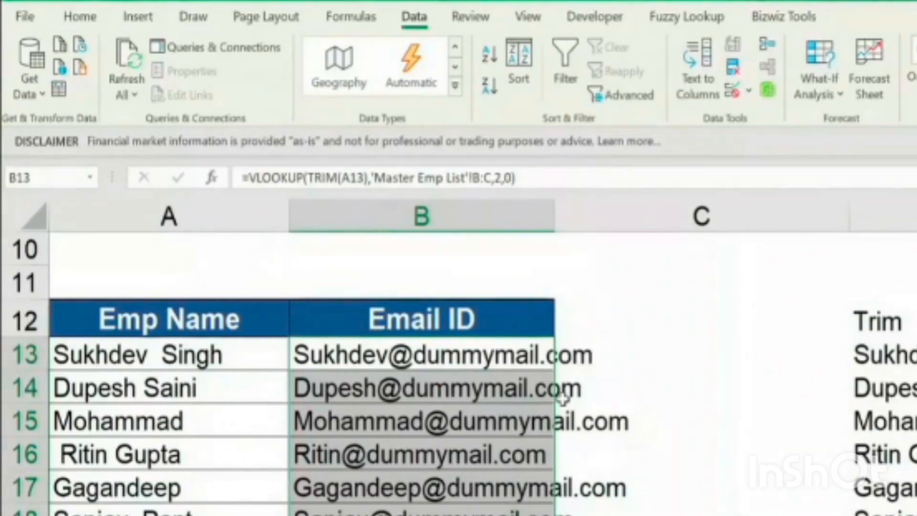
pyautogui.press('Left')
pyautogui.press('Right')
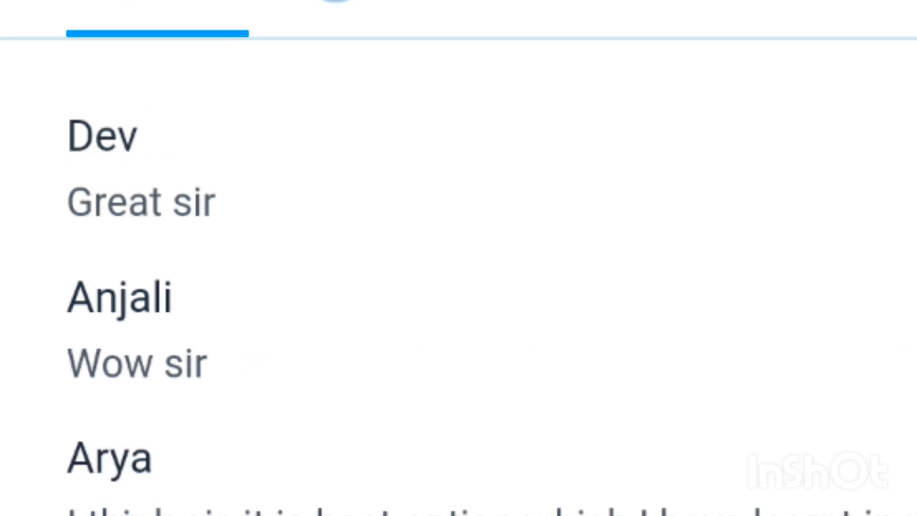
# Switch to the session chat and read through the participants' replies
pyautogui.scroll(6, 459, 277)
pyautogui.scroll(-10, 459, 277)
pyautogui.scroll(-10, 824, 482)
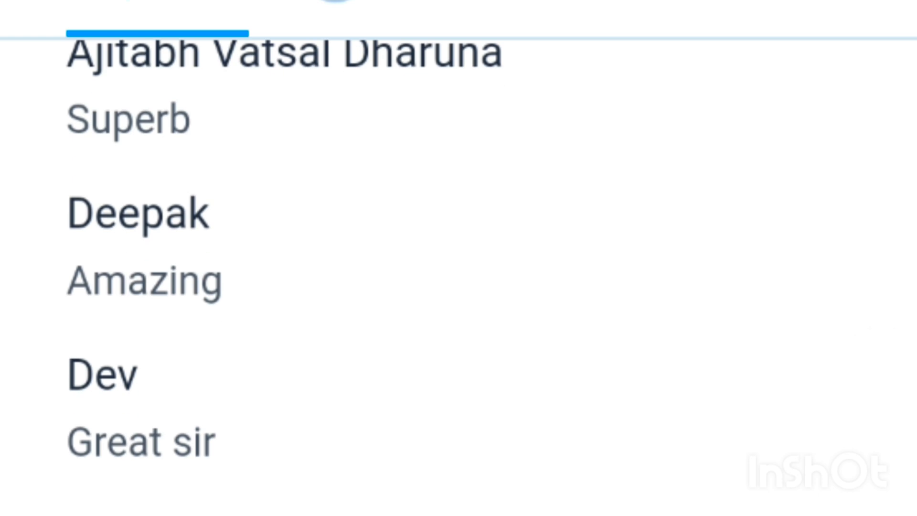
pyautogui.scroll(-4, 458, 277)
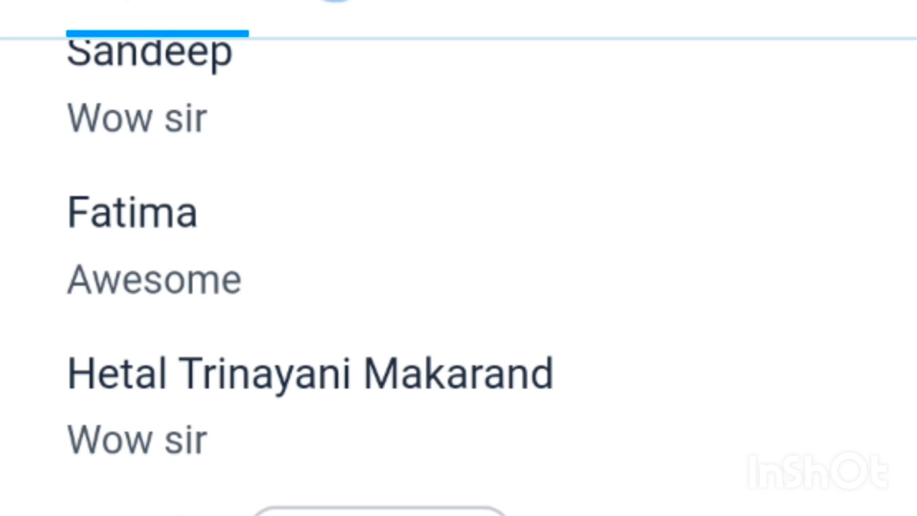
pyautogui.scroll(-15, 841, 466)
pyautogui.scroll(-15, 843, 461)
pyautogui.scroll(10, 839, 508)
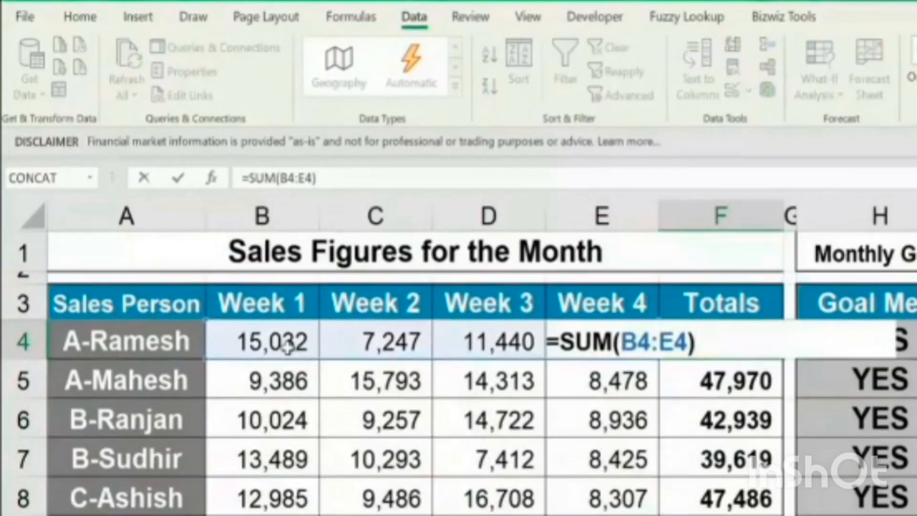
# Return to Excel and review the first salesperson's Week 1 to Week 4 figures and total on the Sales Figures for the Month sheet
pyautogui.hotkey('ctrl', 'Return')
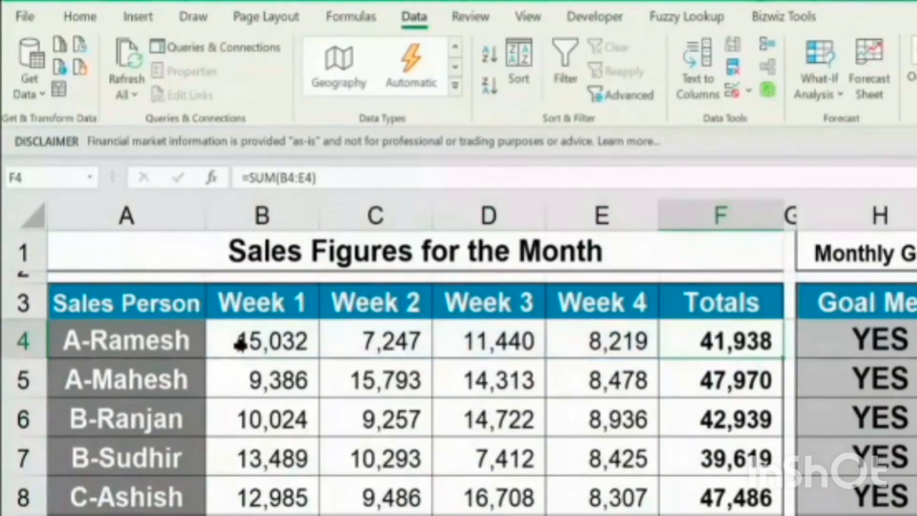
pyautogui.click(297, 339)
pyautogui.click(375, 342)
pyautogui.click(501, 344)
pyautogui.click(607, 361)
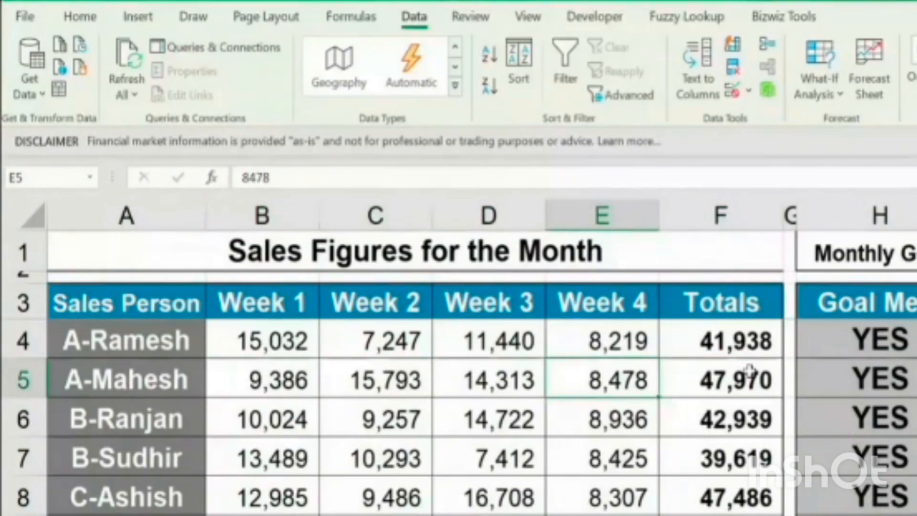
pyautogui.click(723, 339)
# Inspect the IF goal formulas in column H, the bonus formulas in column I and the weekly figures they depend on
pyautogui.click(875, 340)
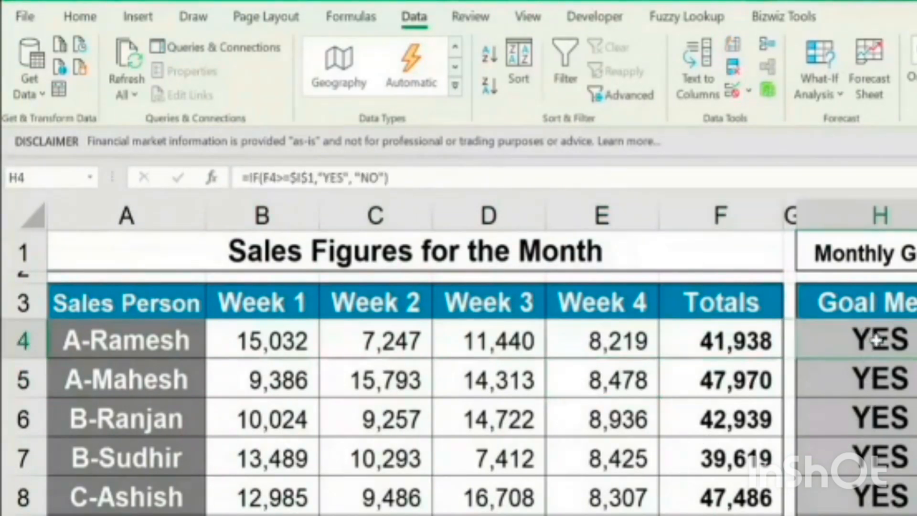
pyautogui.click(414, 177)
pyautogui.press('Escape')
pyautogui.press('Right')
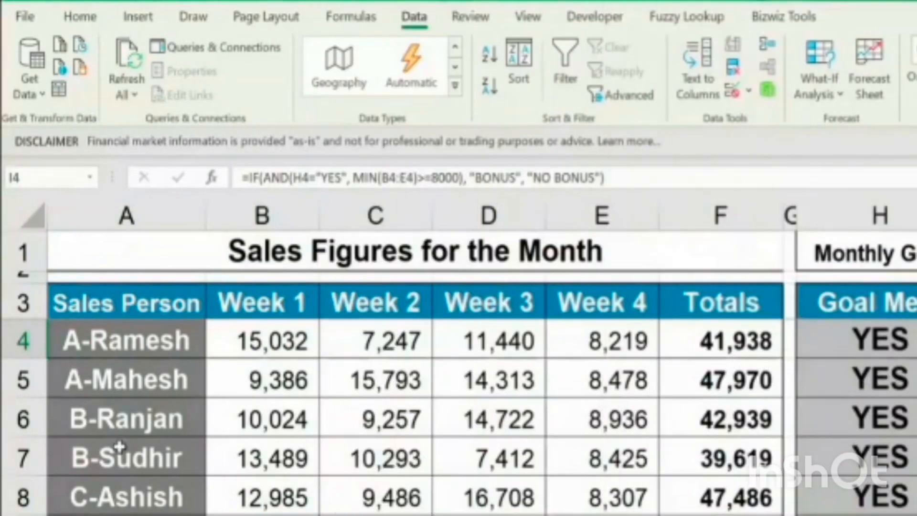
pyautogui.moveTo(215, 343); pyautogui.dragTo(603, 514)
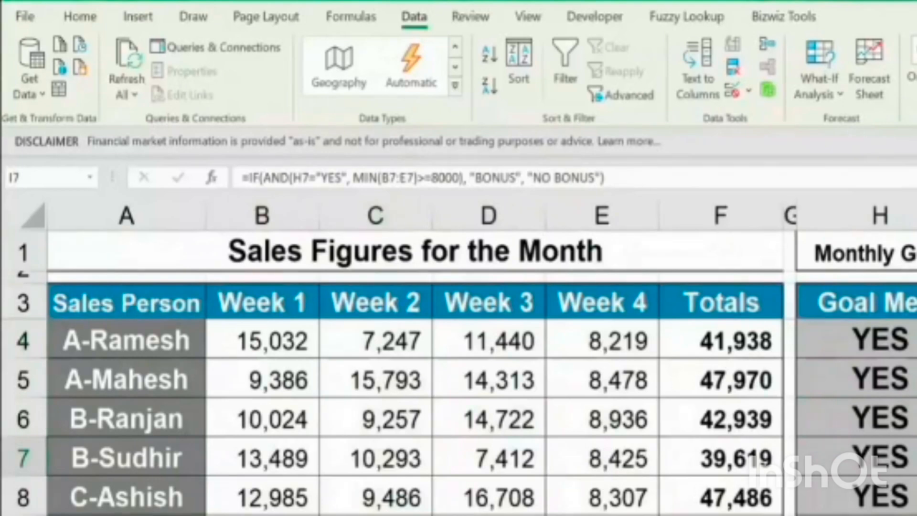
pyautogui.click(916, 515)
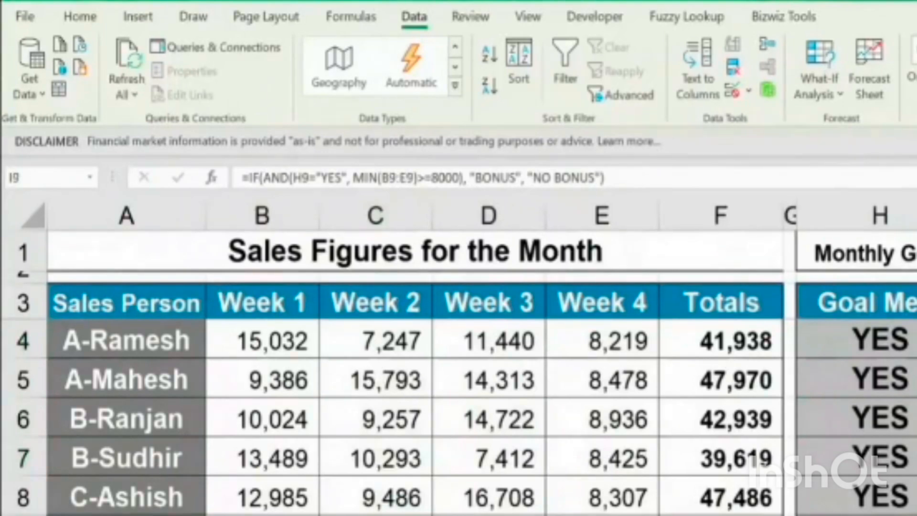
pyautogui.click(880, 456)
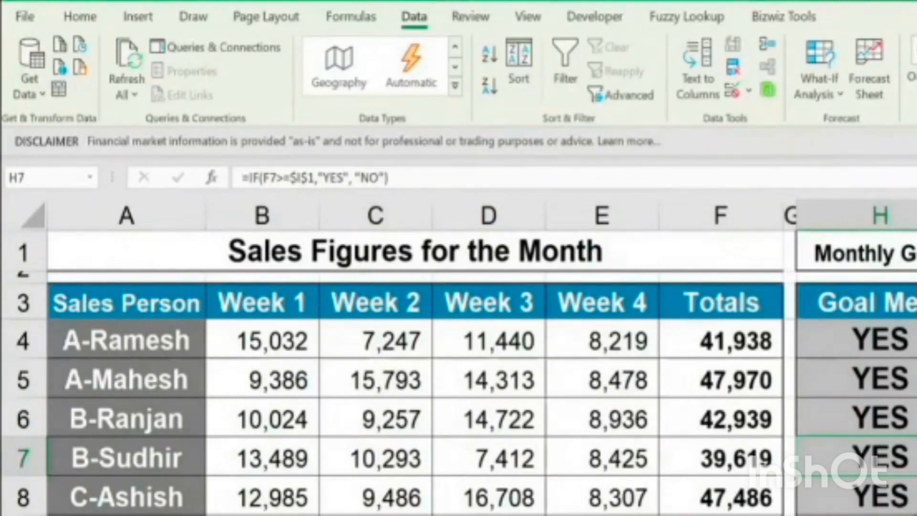
# Protect the Sales Figures for the Month sheet with the default permissions, entering and confirming the sheet password
pyautogui.click(472, 17)
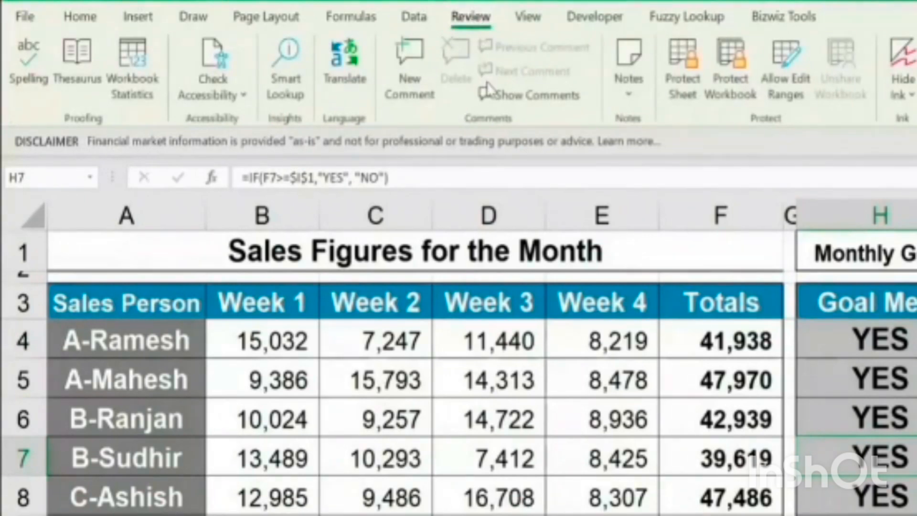
pyautogui.click(687, 84)
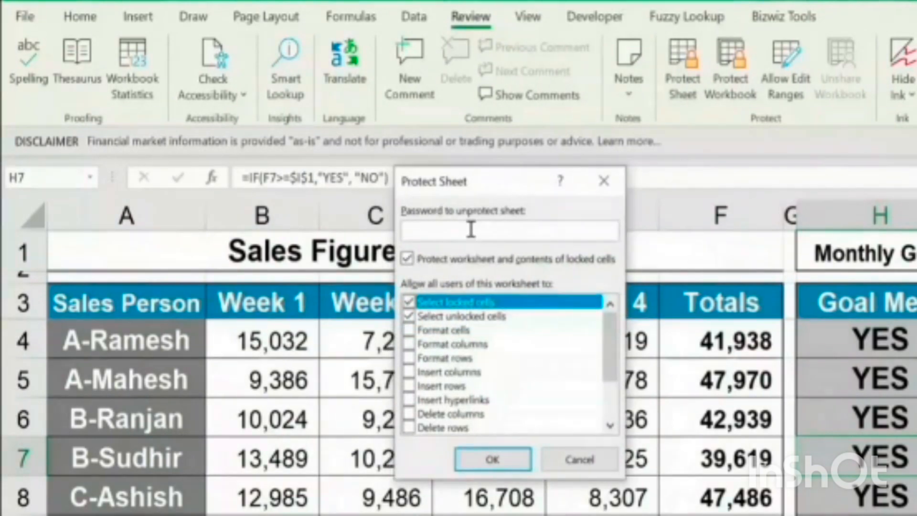
pyautogui.write('123')
pyautogui.click(500, 462)
pyautogui.write('123')
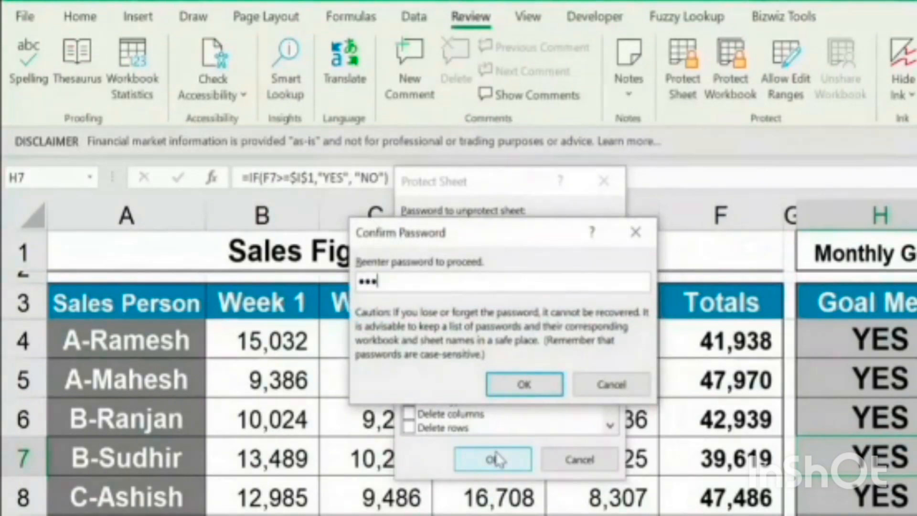
pyautogui.click(554, 393)
# Try to delete the Week 2 figure in C6 and the total formula in F5 on the protected sheet
pyautogui.click(499, 381)
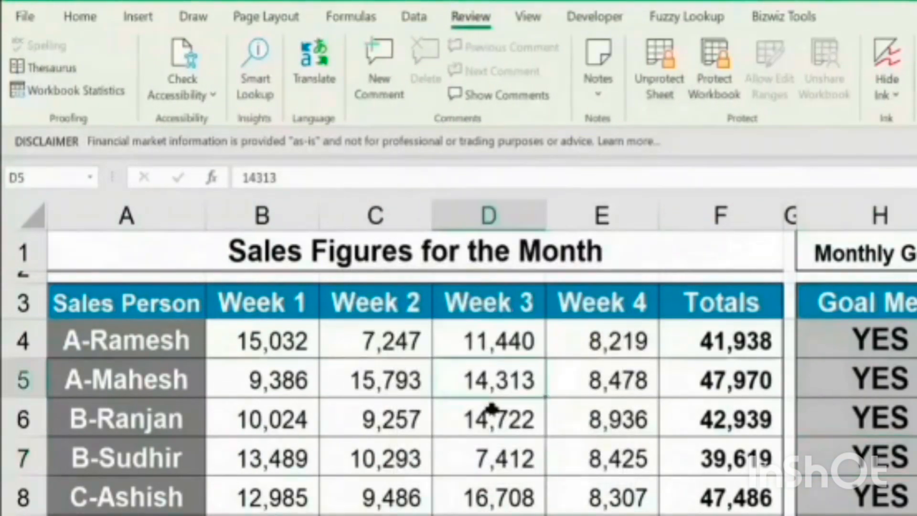
pyautogui.click(393, 409)
pyautogui.press('Delete')
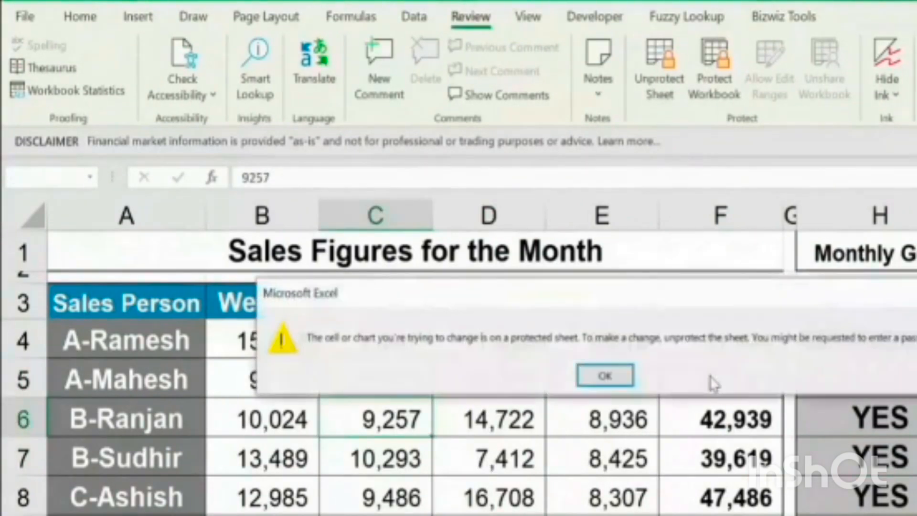
pyautogui.press('Return')
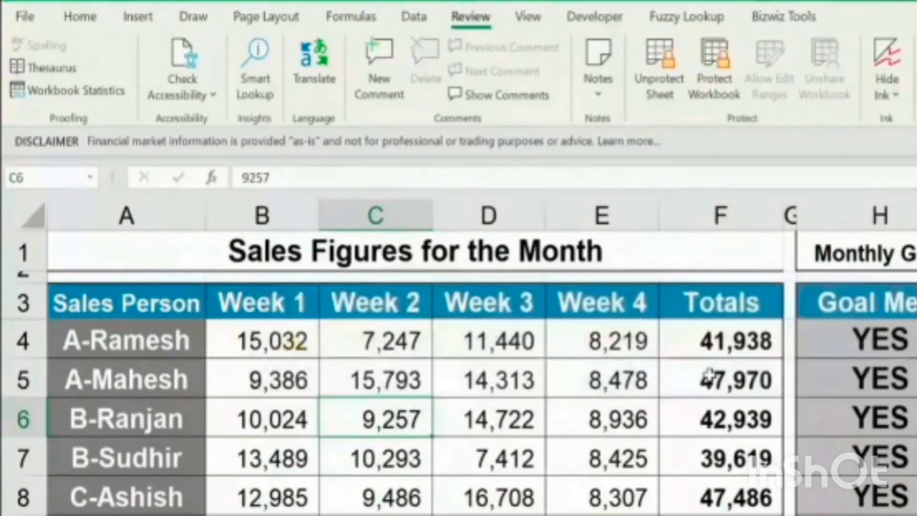
pyautogui.press('Up')
pyautogui.click(711, 382)
pyautogui.press('Delete')
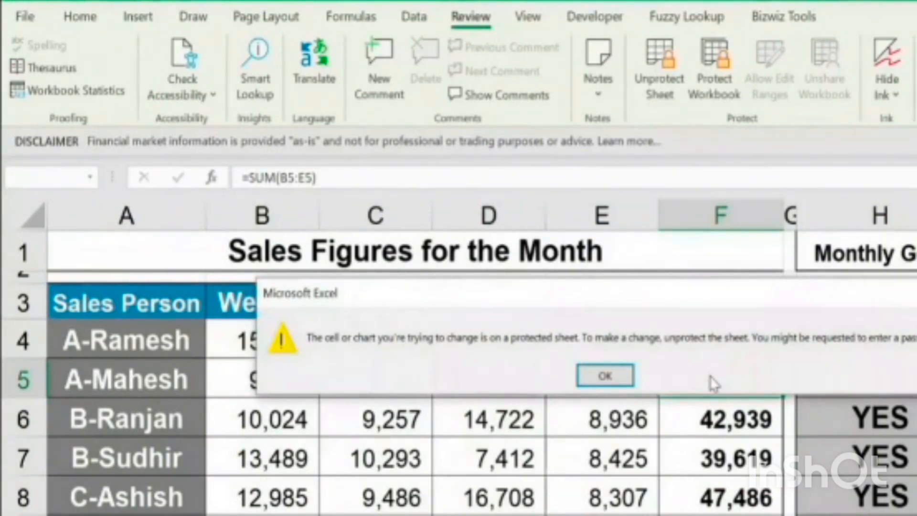
pyautogui.press('Return')
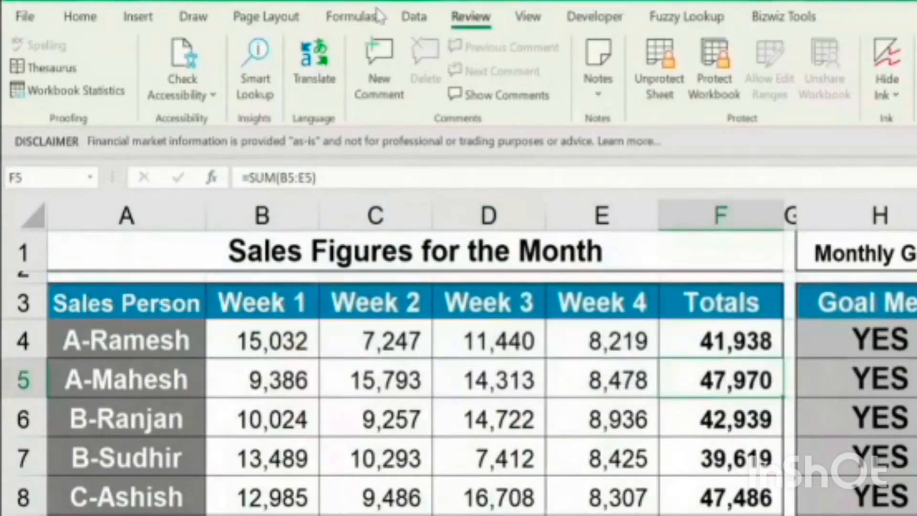
# Examine which formatting commands are available for the weekly sales cells on the protected sheet
pyautogui.click(103, 16)
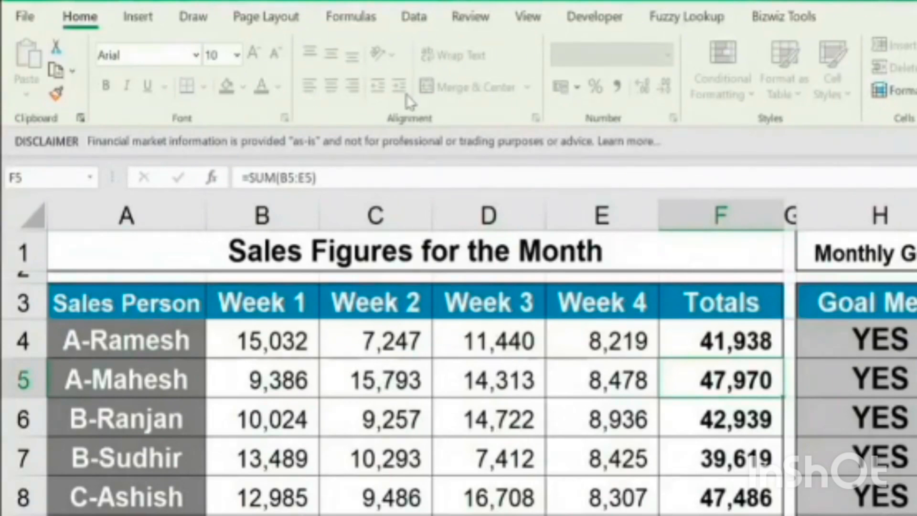
pyautogui.moveTo(301, 344); pyautogui.dragTo(541, 506)
pyautogui.moveTo(488, 431); pyautogui.dragTo(488, 439)
pyautogui.click(468, 386)
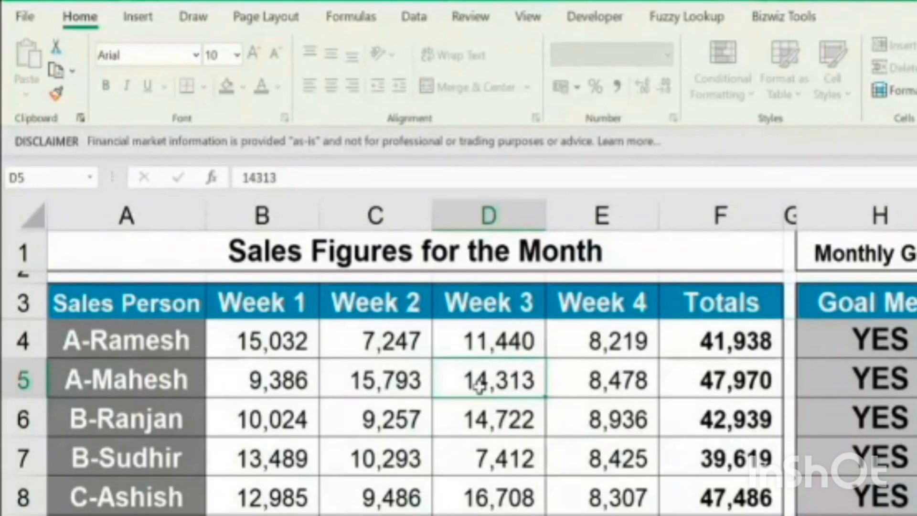
pyautogui.click(376, 370)
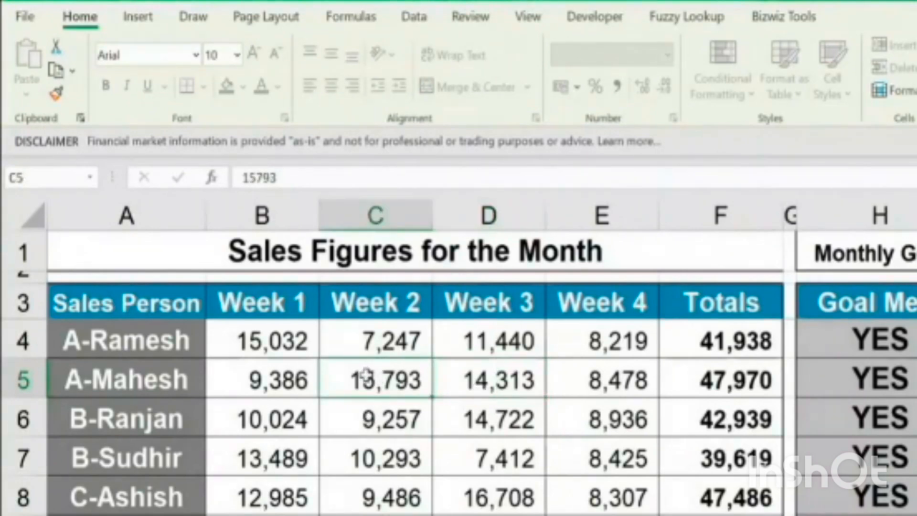
pyautogui.click(479, 387)
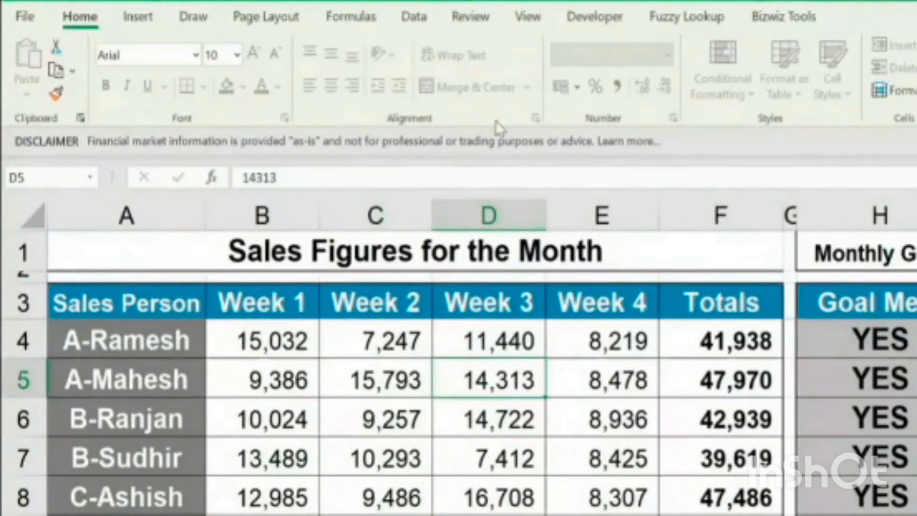
# Unprotect the sales figures sheet by entering the sheet password
pyautogui.click(477, 22)
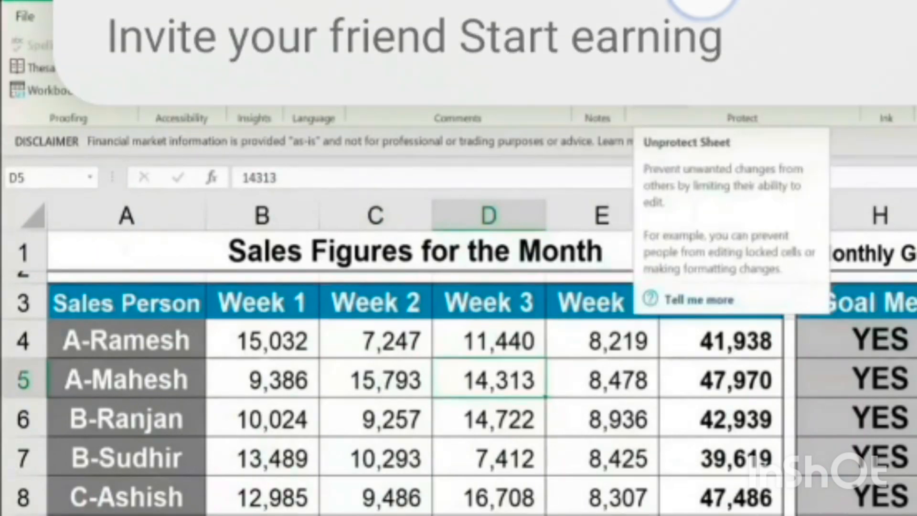
pyautogui.click(661, 86)
pyautogui.write('123')
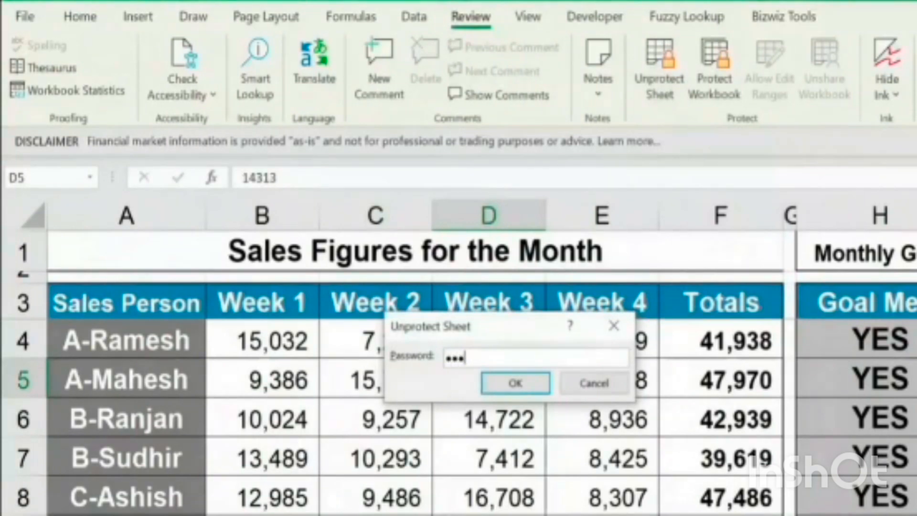
pyautogui.click(545, 383)
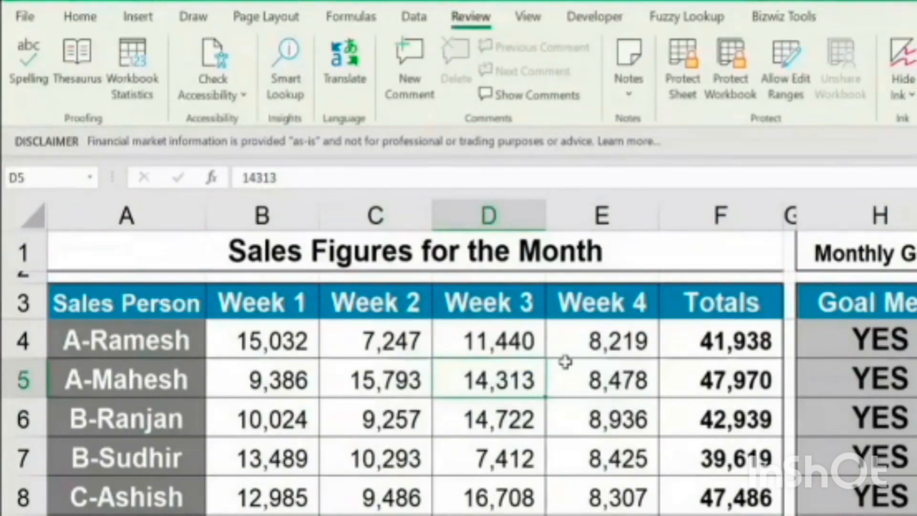
# Protect the sheet again with Format cells also allowed for all users, entering and confirming the sheet password
pyautogui.click(686, 70)
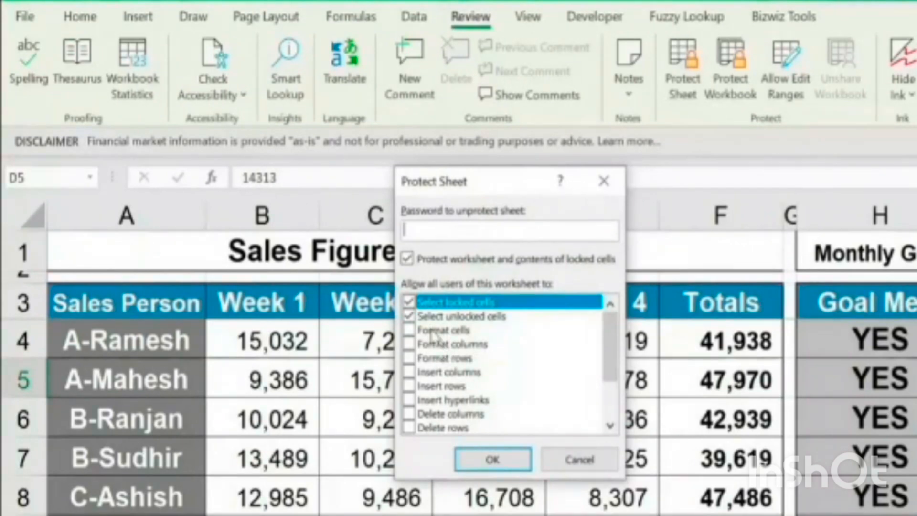
pyautogui.click(414, 330)
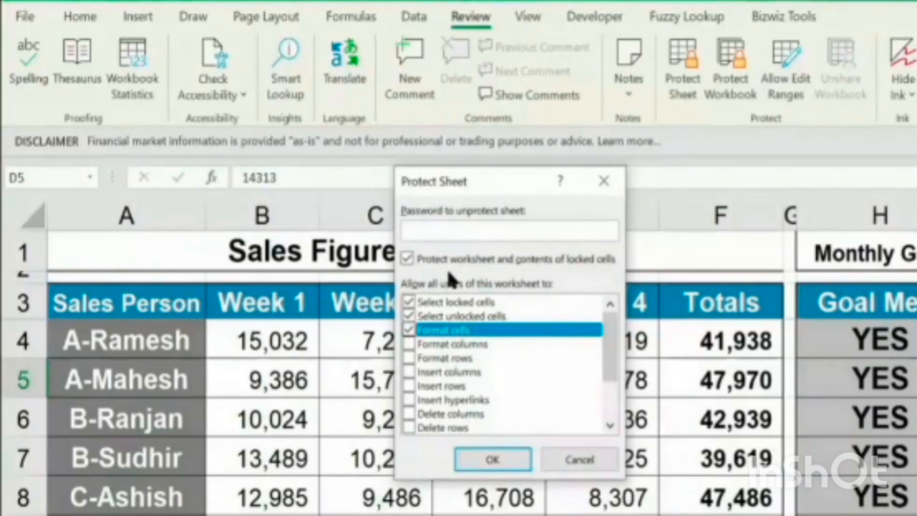
pyautogui.click(456, 230)
pyautogui.write('123')
pyautogui.click(492, 456)
pyautogui.write('12')
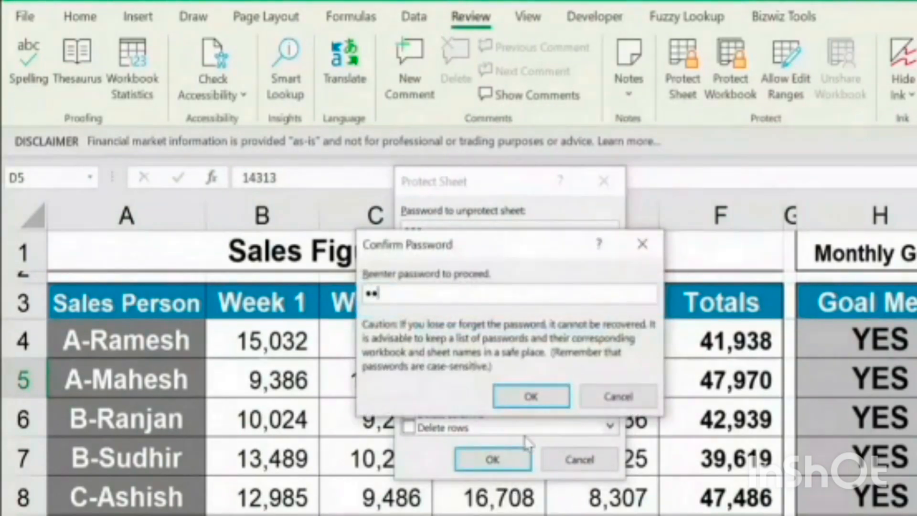
pyautogui.click(530, 396)
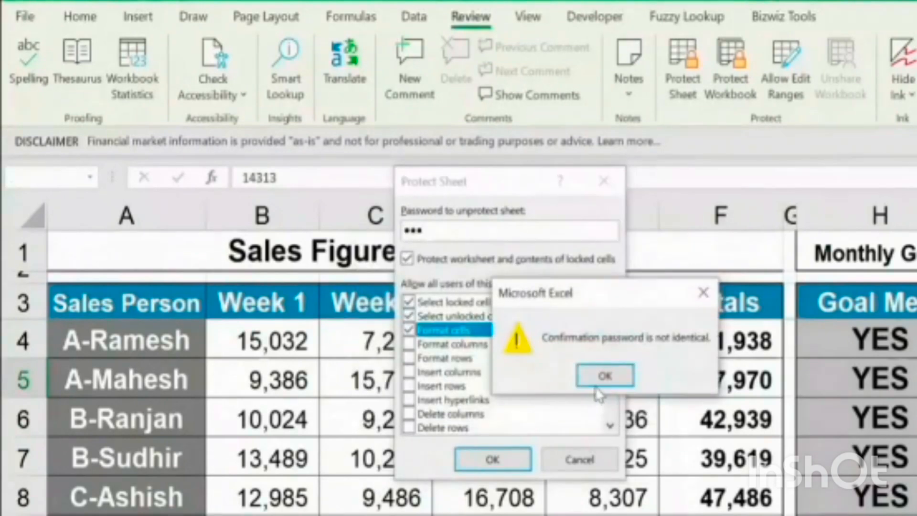
pyautogui.click(604, 375)
pyautogui.write('123')
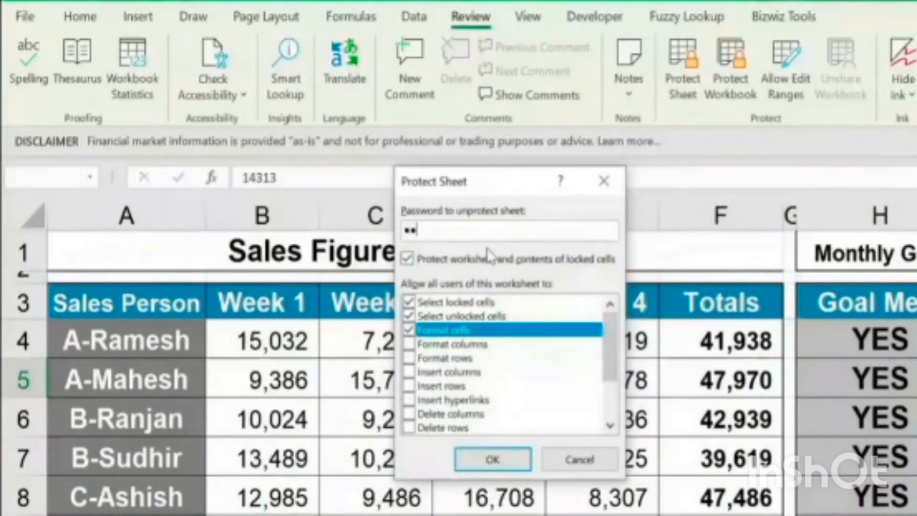
pyautogui.click(491, 456)
pyautogui.write('123')
pyautogui.click(531, 397)
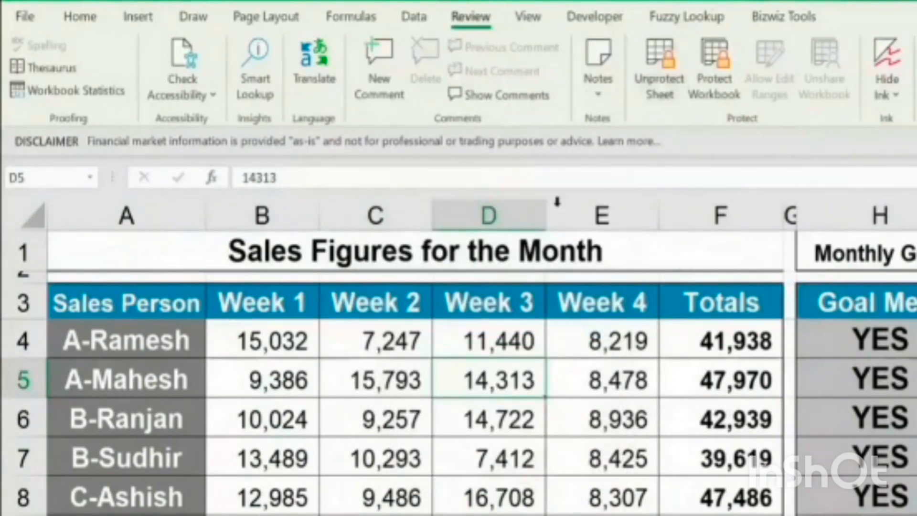
# Try to delete the Week 3 figure in D5, and check which cell formatting commands the protected sheet allows
pyautogui.press('Delete')
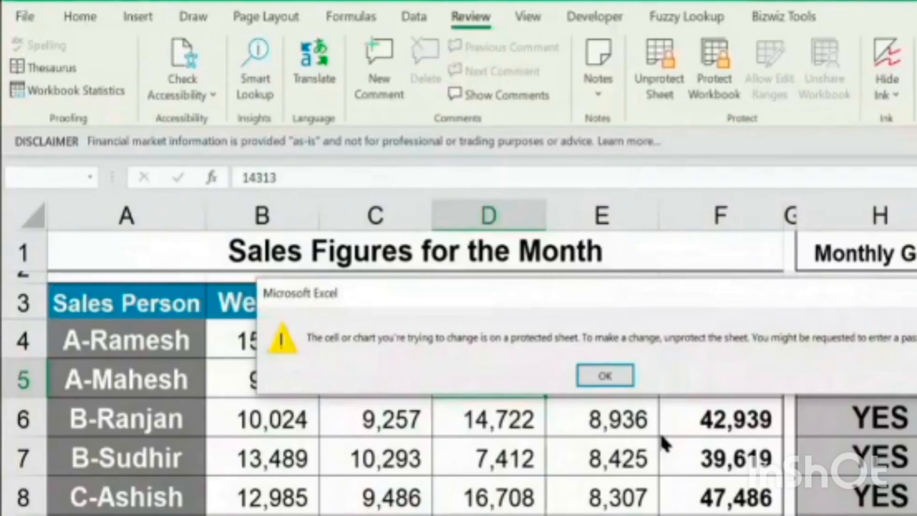
pyautogui.click(605, 375)
pyautogui.click(79, 17)
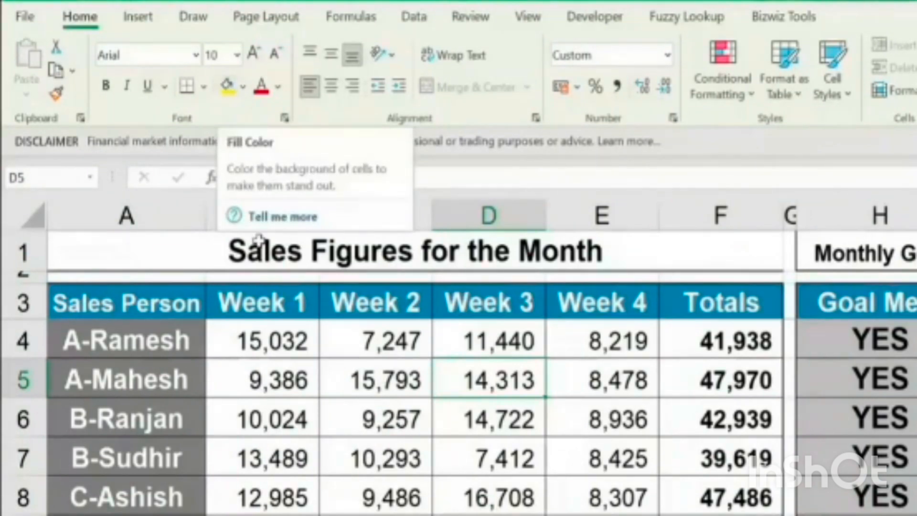
pyautogui.click(452, 457)
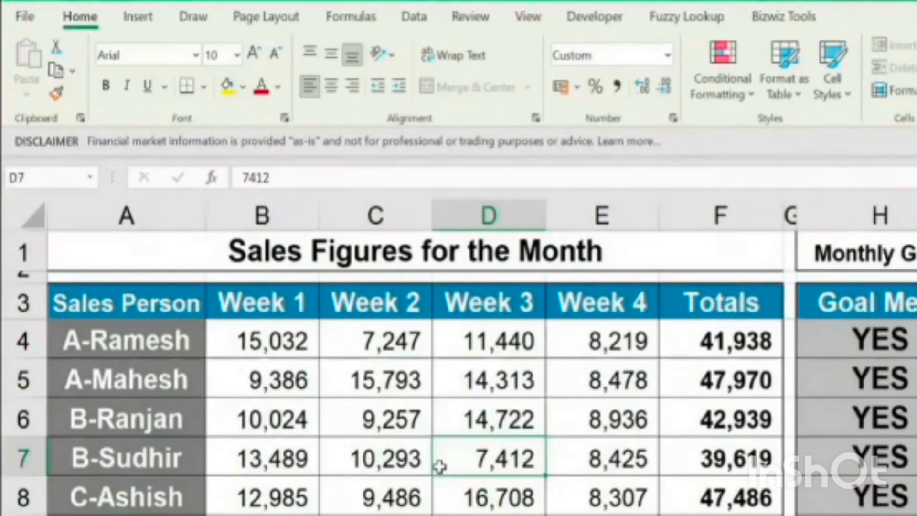
# Select the weekly figures from B4 through Week 4 and unprotect the sheet with its password
pyautogui.moveTo(271, 339); pyautogui.dragTo(602, 513)
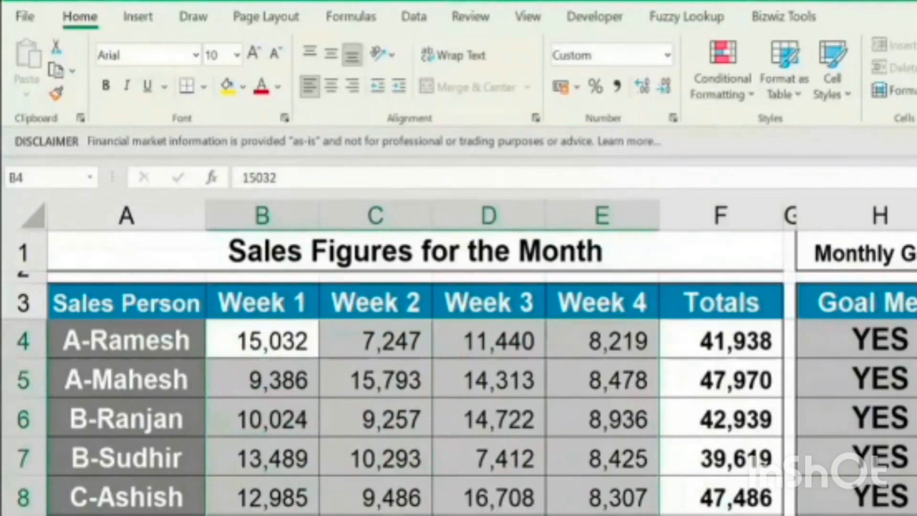
pyautogui.click(470, 17)
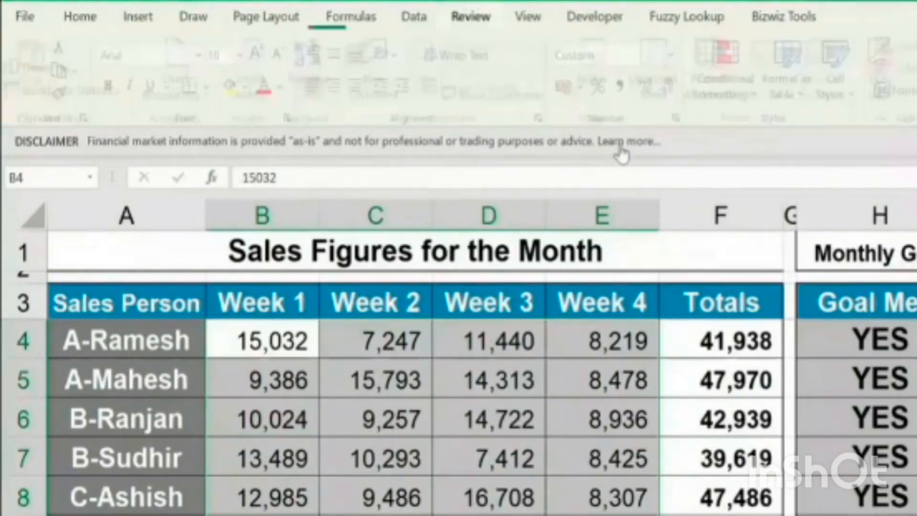
pyautogui.click(662, 86)
pyautogui.write('123')
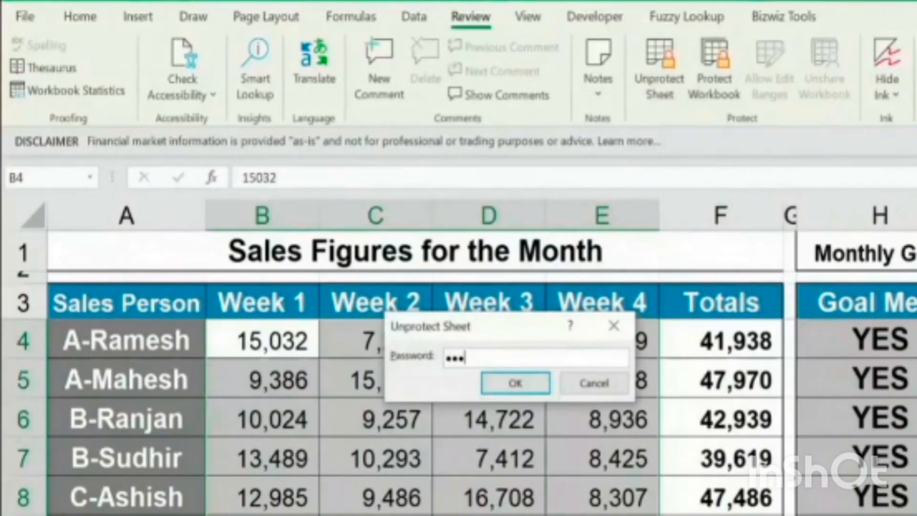
pyautogui.click(515, 384)
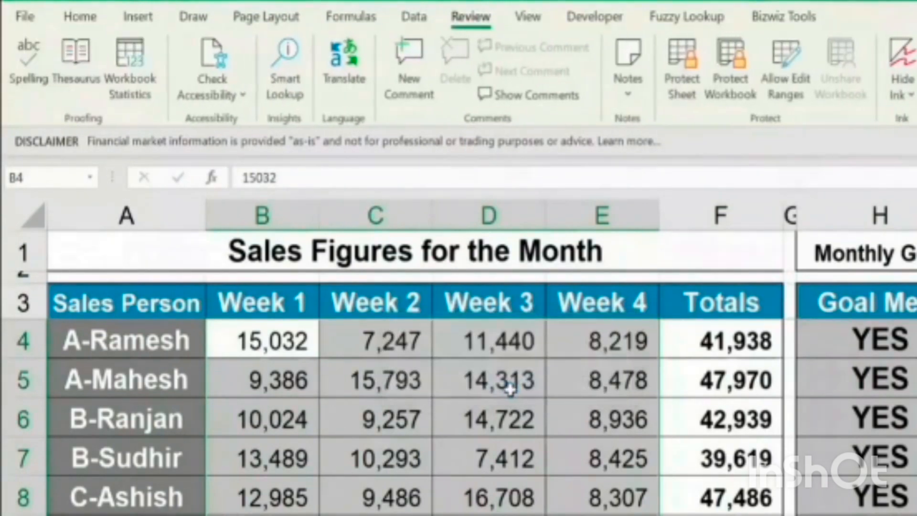
# Clear all the Week 1 to Week 4 sales figures in B4:E10
pyautogui.moveTo(299, 337); pyautogui.dragTo(602, 515)
pyautogui.press('Delete')
pyautogui.scroll(-1, 452, 497)
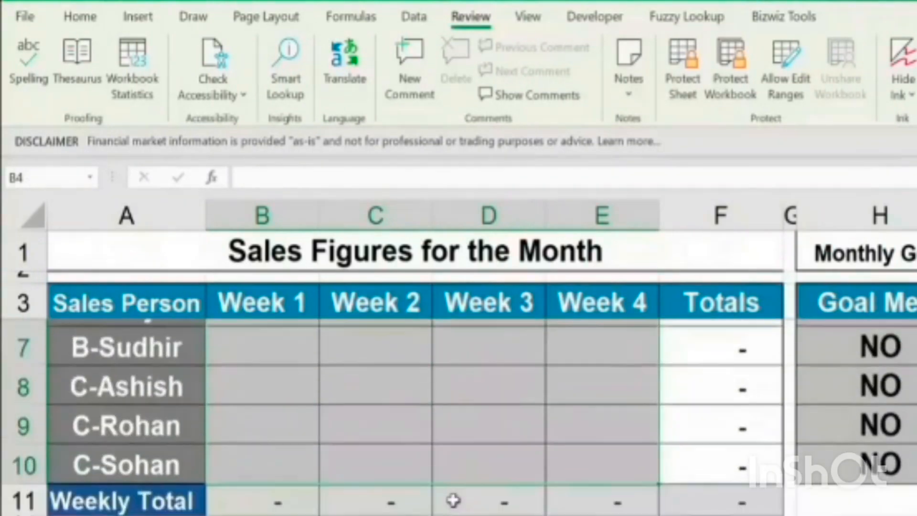
pyautogui.scroll(1, 553, 503)
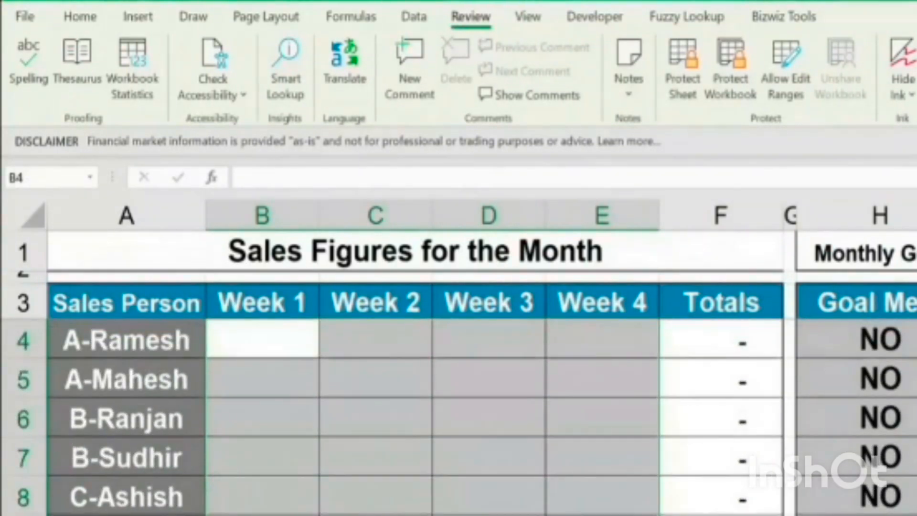
# Collapse the ribbon and inspect the formulas in the Totals, goal and bonus columns beside the weekly cells
pyautogui.hotkey('ctrl', 'F1')
pyautogui.click(387, 240)
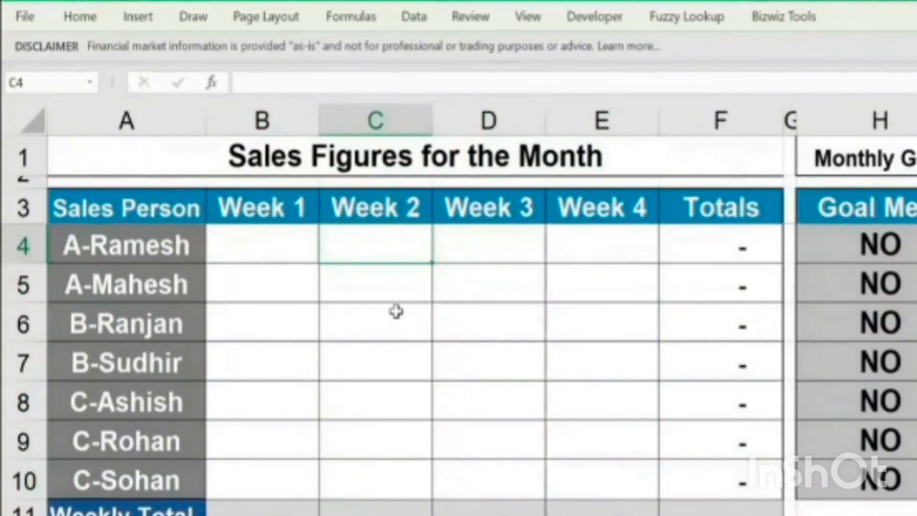
pyautogui.click(243, 244)
pyautogui.click(712, 406)
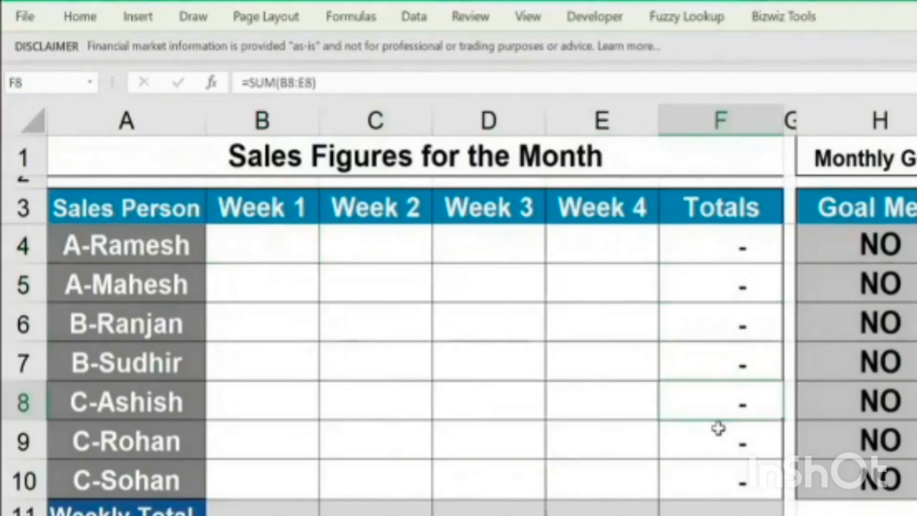
pyautogui.click(910, 249)
pyautogui.moveTo(910, 249); pyautogui.dragTo(898, 470)
pyautogui.click(916, 245)
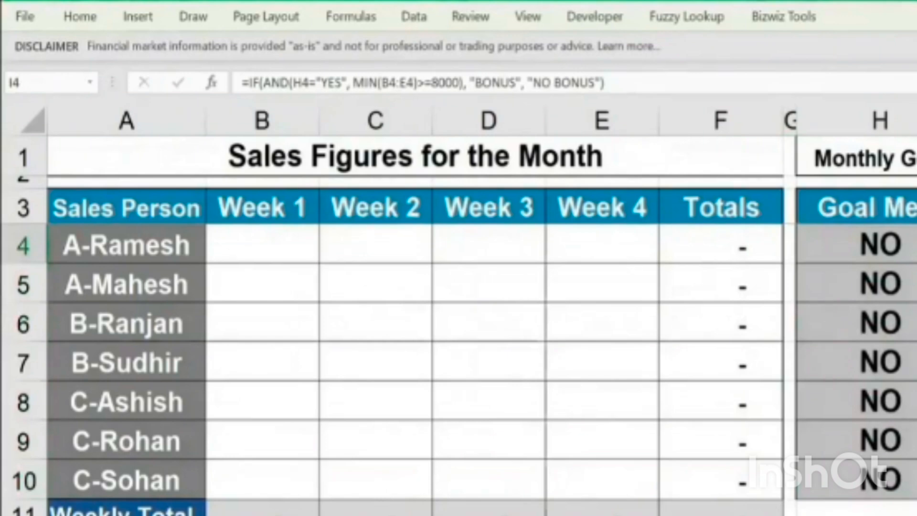
# Point out the weekly entry range B4:E10 and compare it with the Totals formula in F6
pyautogui.moveTo(259, 251); pyautogui.dragTo(574, 480)
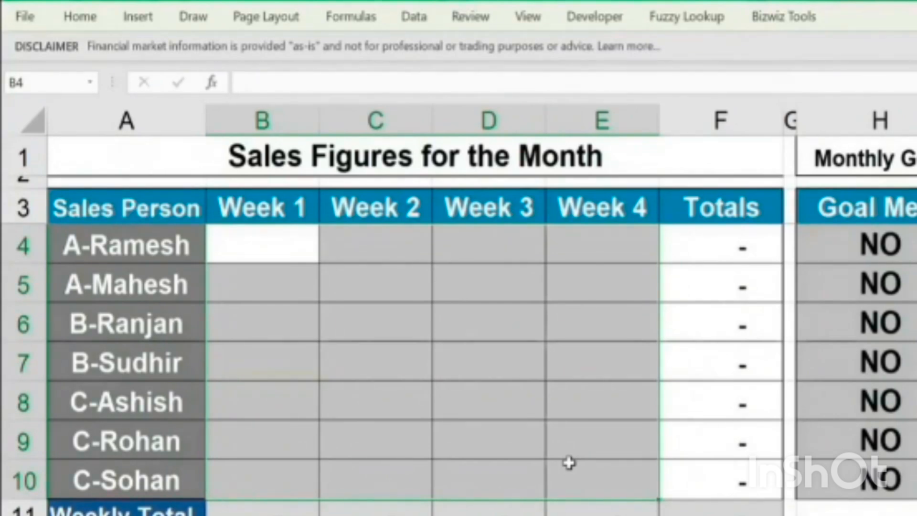
pyautogui.moveTo(258, 244); pyautogui.dragTo(575, 467)
pyautogui.moveTo(278, 244); pyautogui.dragTo(583, 487)
pyautogui.moveTo(264, 242); pyautogui.dragTo(567, 465)
pyautogui.click(694, 327)
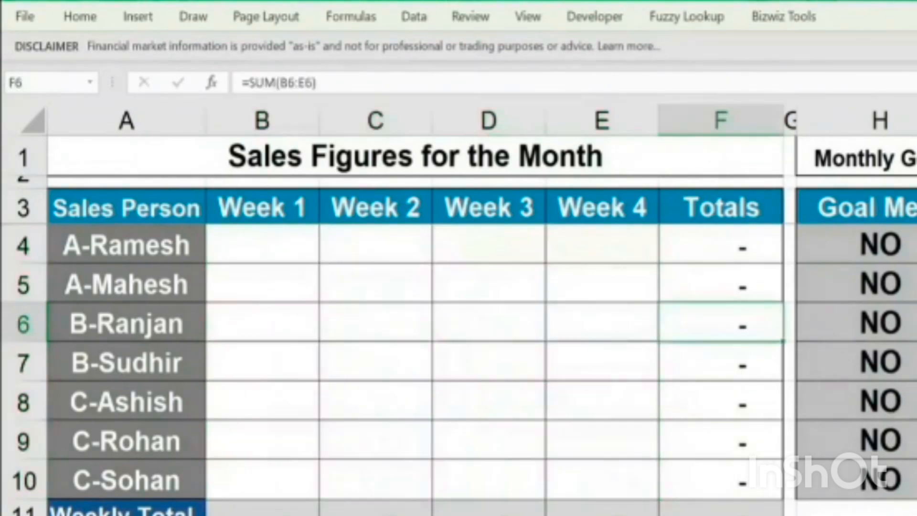
# Inspect the goal formula for the second salesperson and the bonus formula in I8
pyautogui.click(883, 283)
pyautogui.click(916, 402)
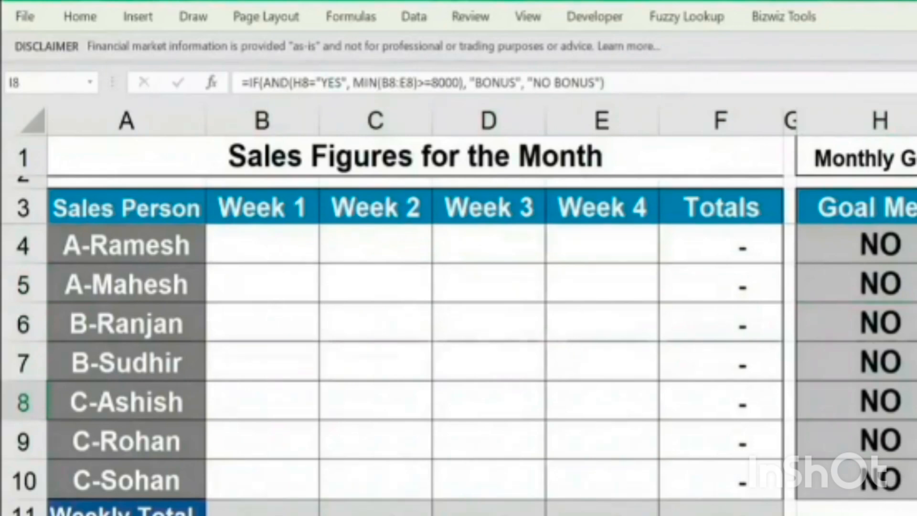
# Select the weekly entry cells B4:E10, review their cell format settings and turn off their Locked protection option
pyautogui.moveTo(286, 248); pyautogui.dragTo(571, 472)
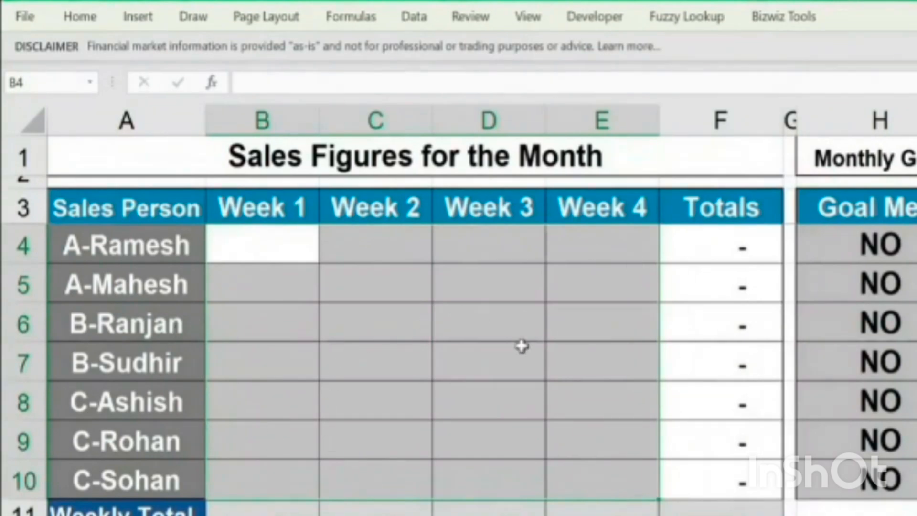
pyautogui.rightClick(364, 288)
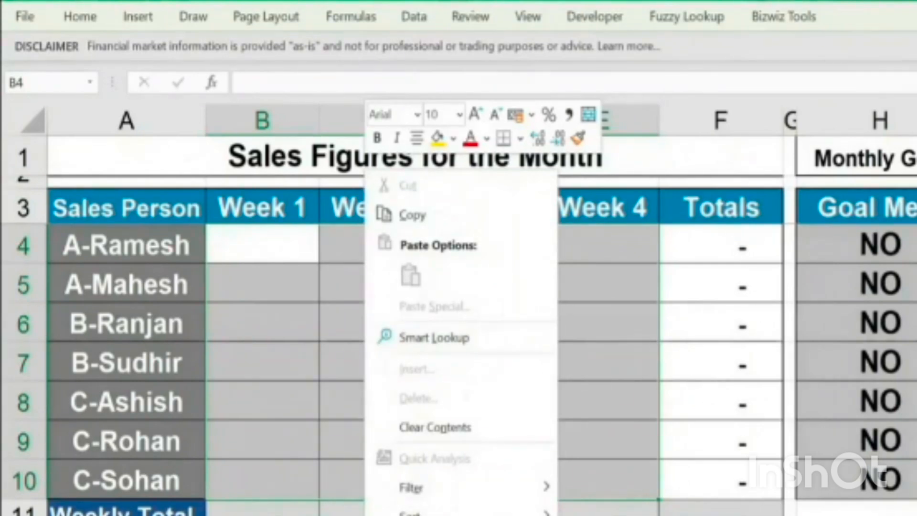
pyautogui.press('Escape')
pyautogui.hotkey('ctrl', '1')
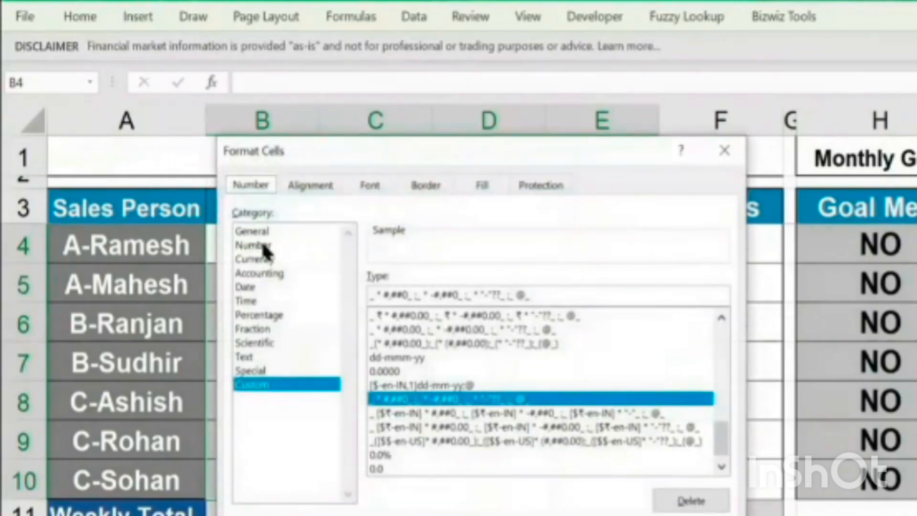
pyautogui.click(317, 191)
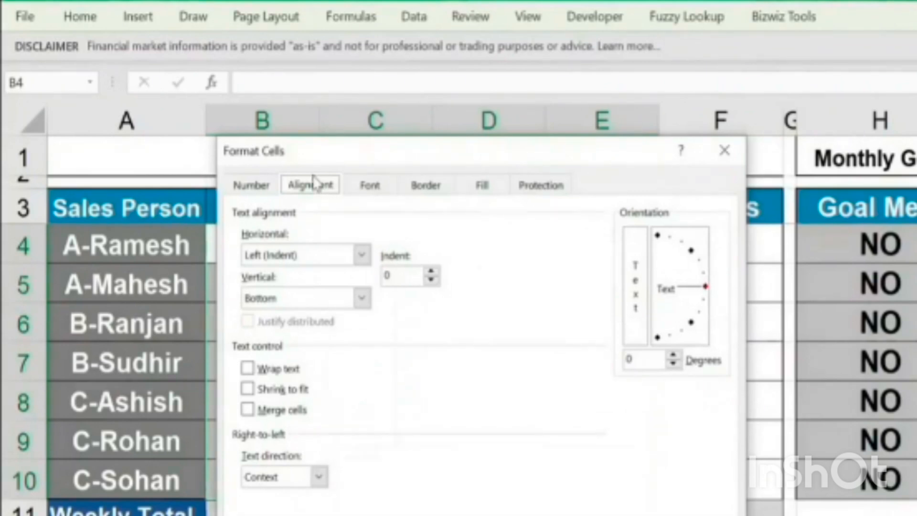
pyautogui.click(369, 187)
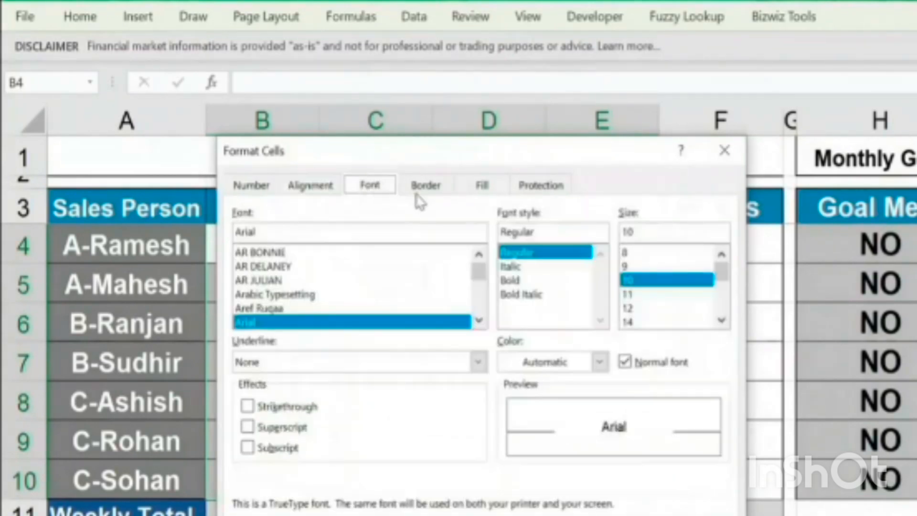
pyautogui.click(423, 189)
pyautogui.click(541, 187)
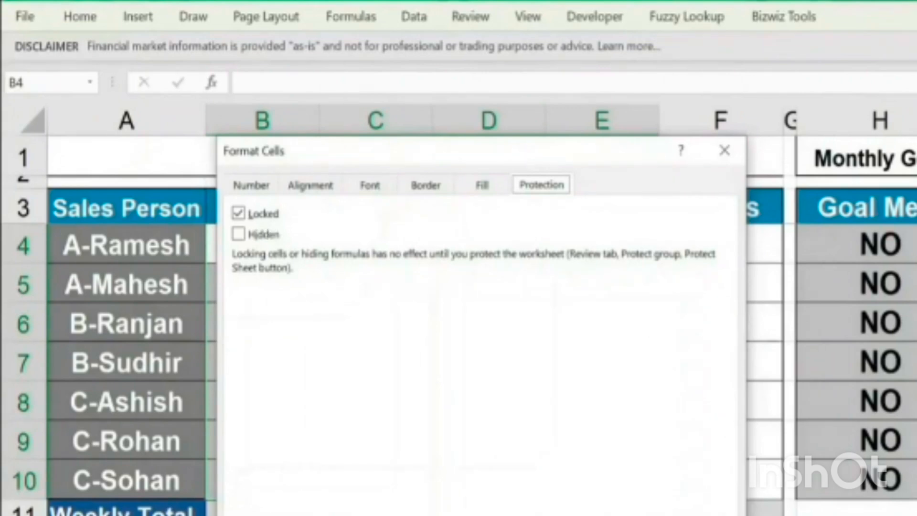
pyautogui.moveTo(479, 155); pyautogui.dragTo(747, 83)
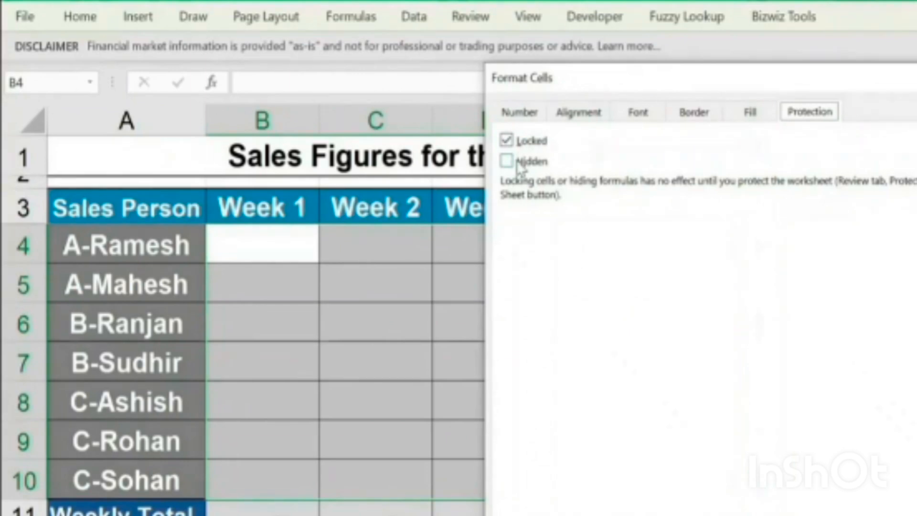
pyautogui.moveTo(604, 89); pyautogui.dragTo(612, 90)
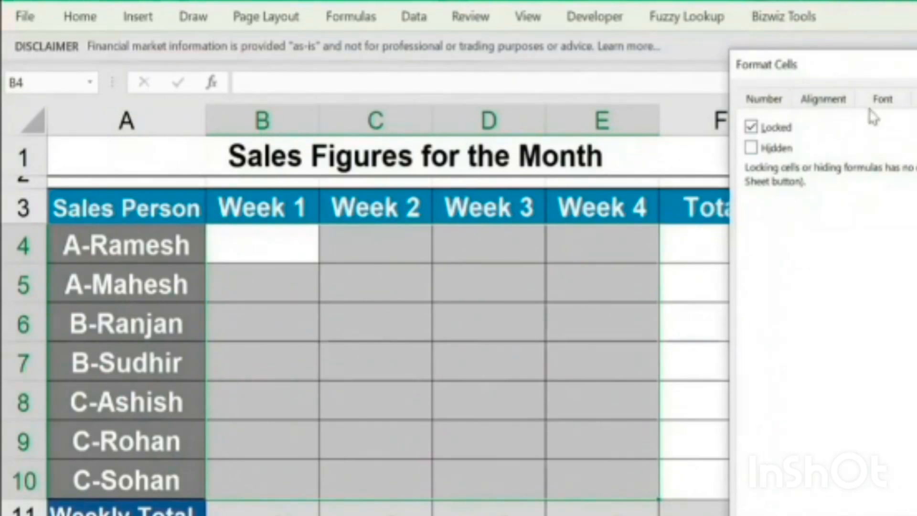
pyautogui.click(751, 129)
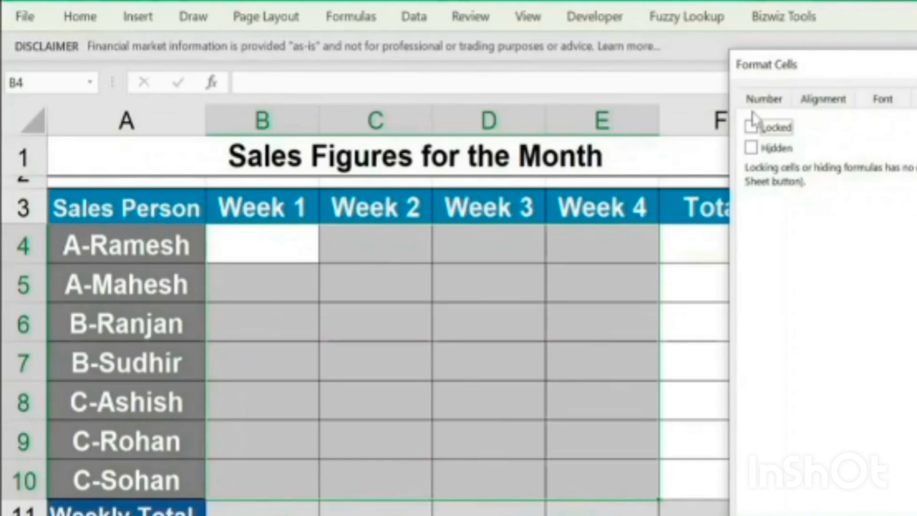
# Apply the unlocked format to the weekly entry cells and check the protection settings of empty cell D16
pyautogui.press('Return')
pyautogui.scroll(-2, 575, 335)
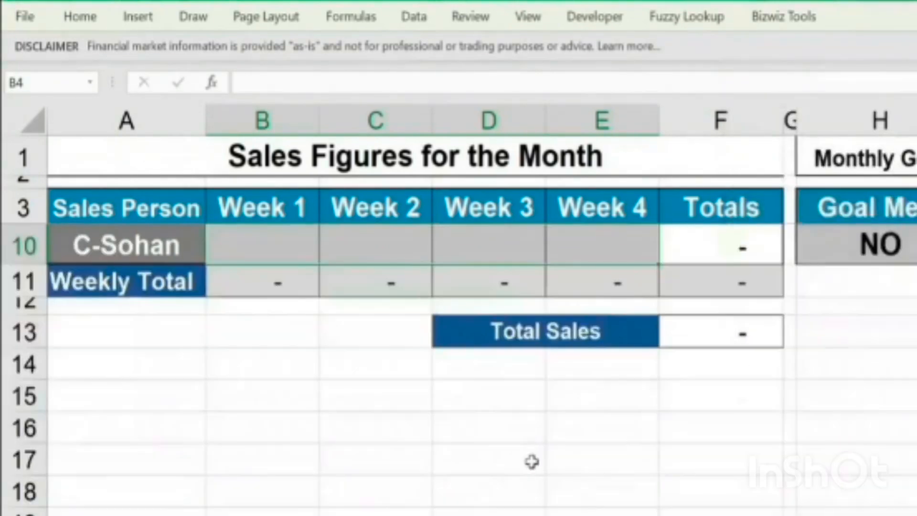
pyautogui.click(506, 432)
pyautogui.rightClick(509, 436)
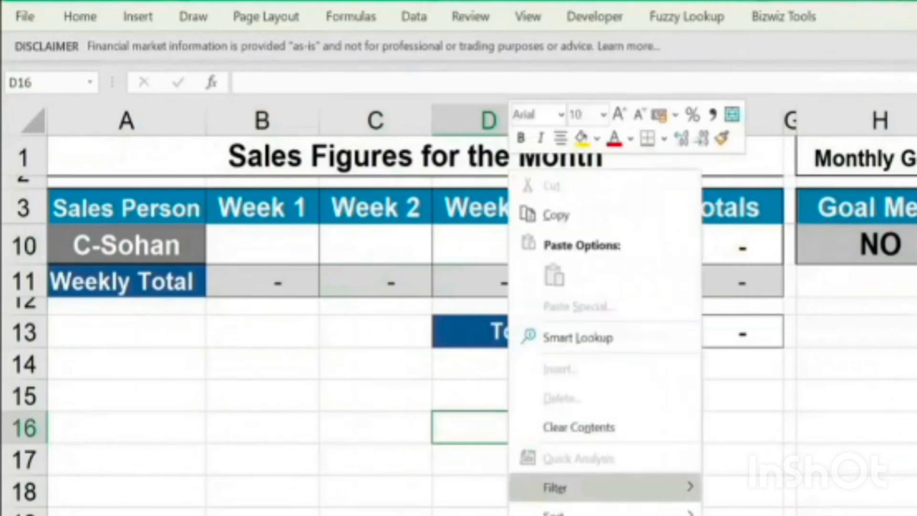
pyautogui.click(582, 508)
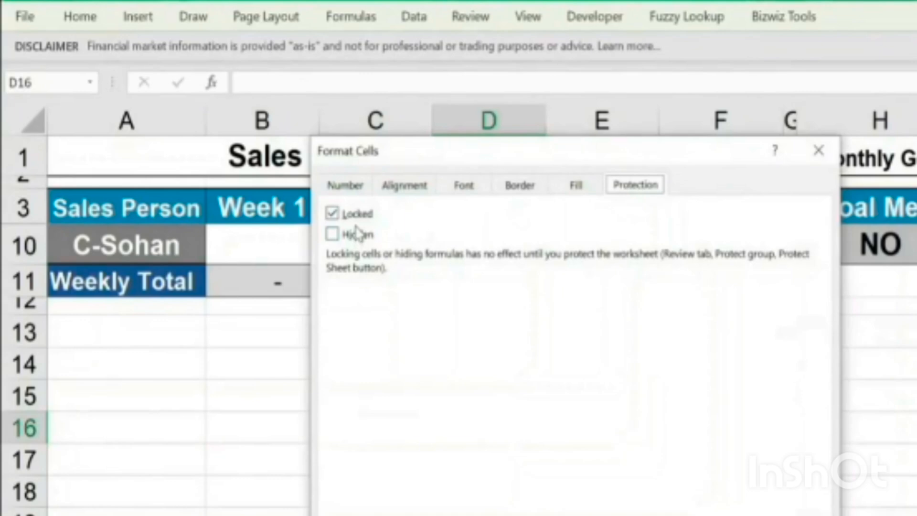
pyautogui.click(818, 151)
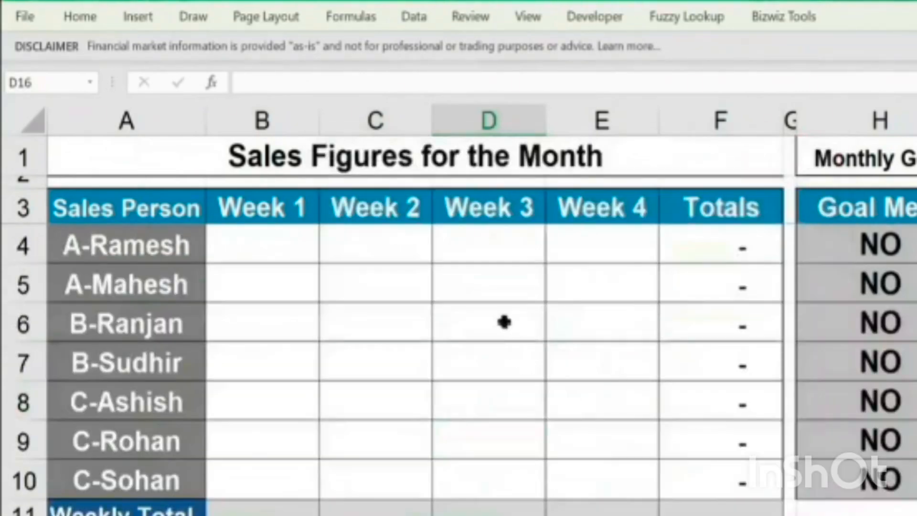
# Check the protection settings of weekly entry cell D6 and leave them as they are
pyautogui.click(504, 321)
pyautogui.rightClick(506, 327)
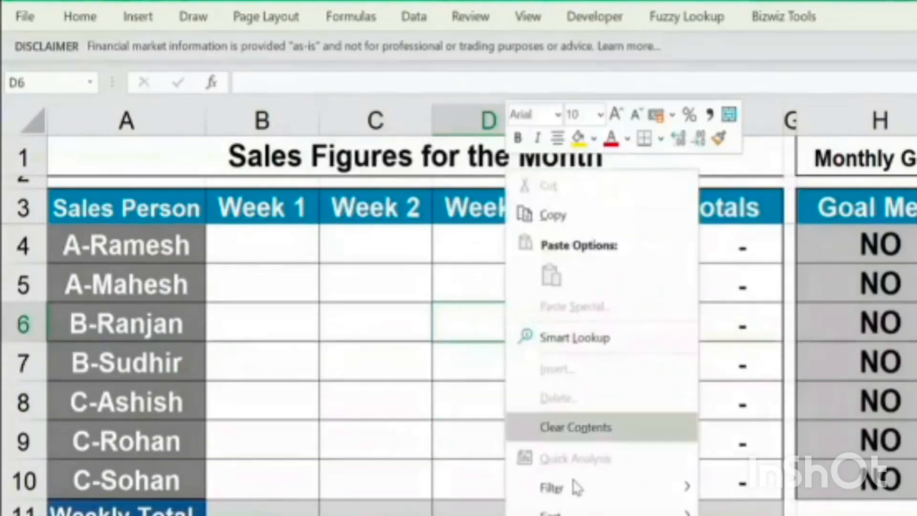
pyautogui.click(573, 515)
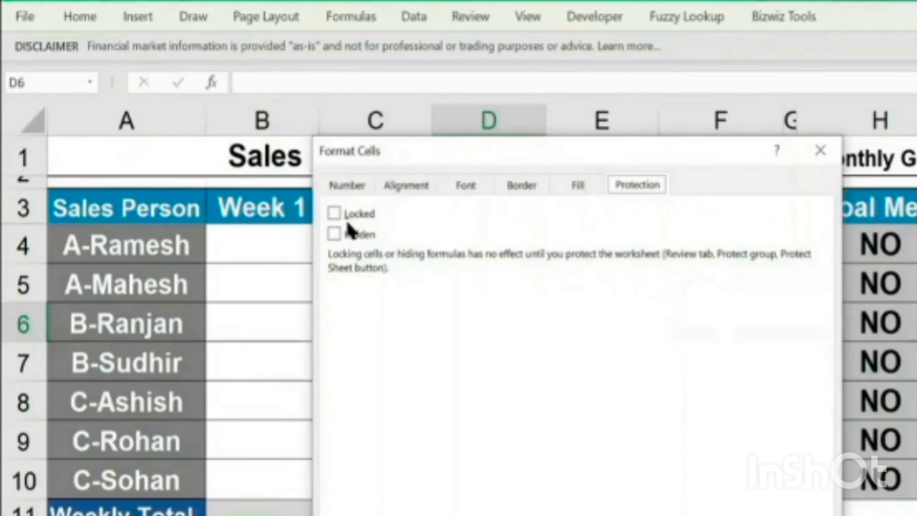
pyautogui.click(826, 153)
# Protect the sheet with an unprotect password, entering and re-entering it, and keep the allowed user actions as set
pyautogui.click(298, 245)
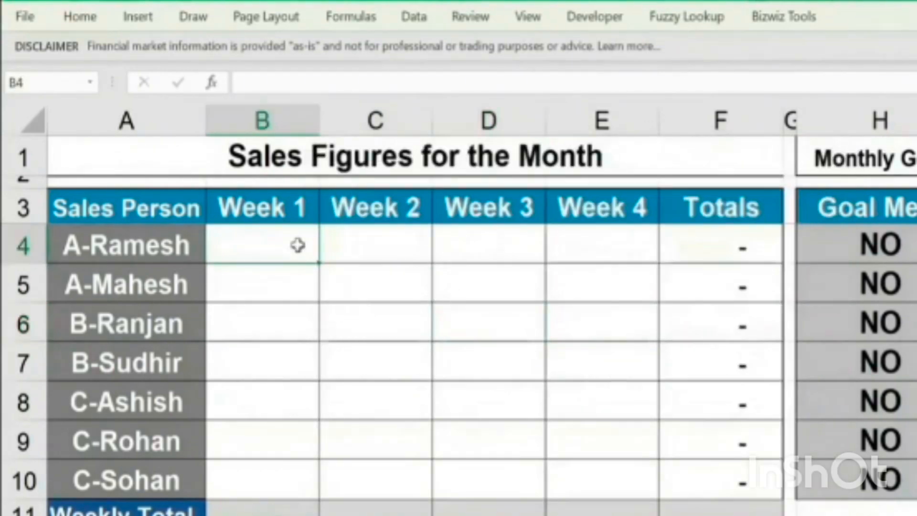
pyautogui.doubleClick(471, 28)
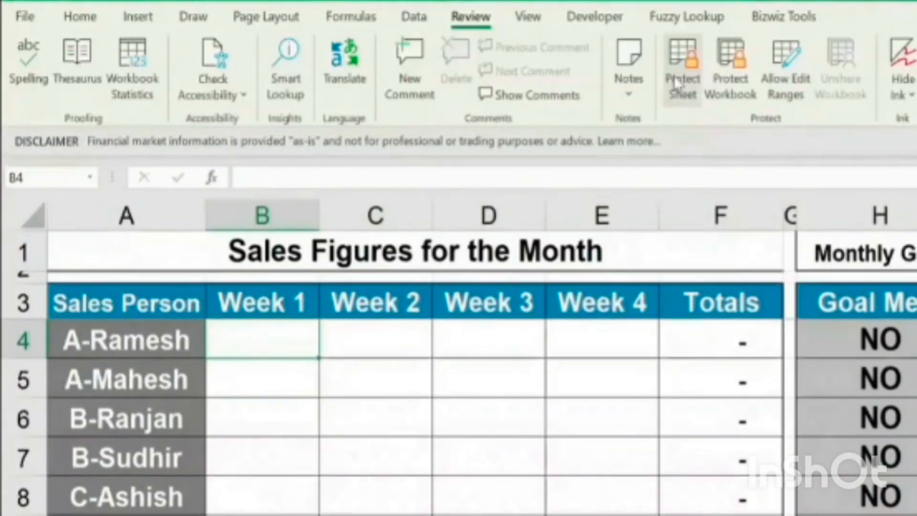
pyautogui.click(674, 76)
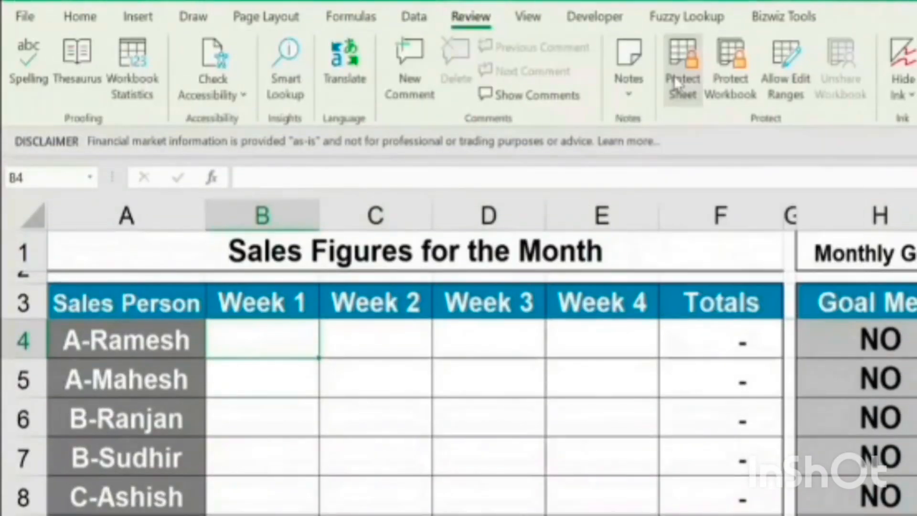
pyautogui.click(491, 232)
pyautogui.write('123')
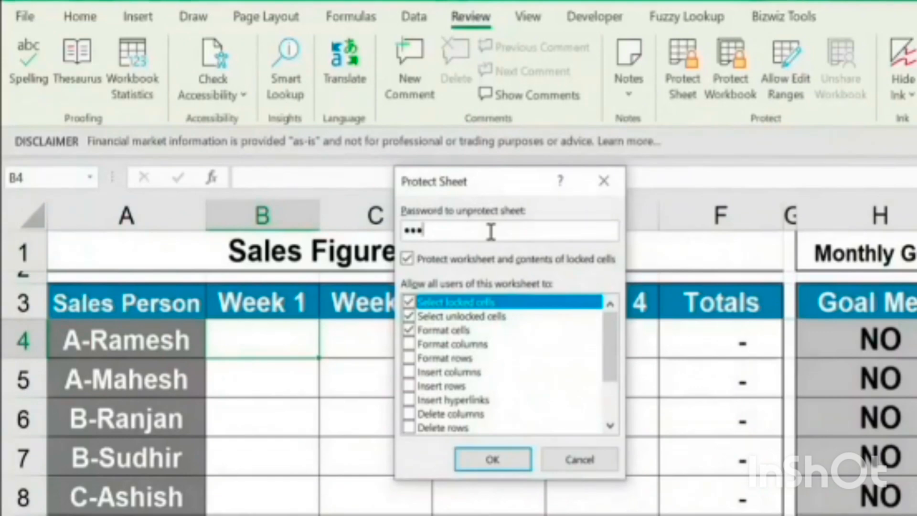
pyautogui.click(478, 460)
pyautogui.write('123')
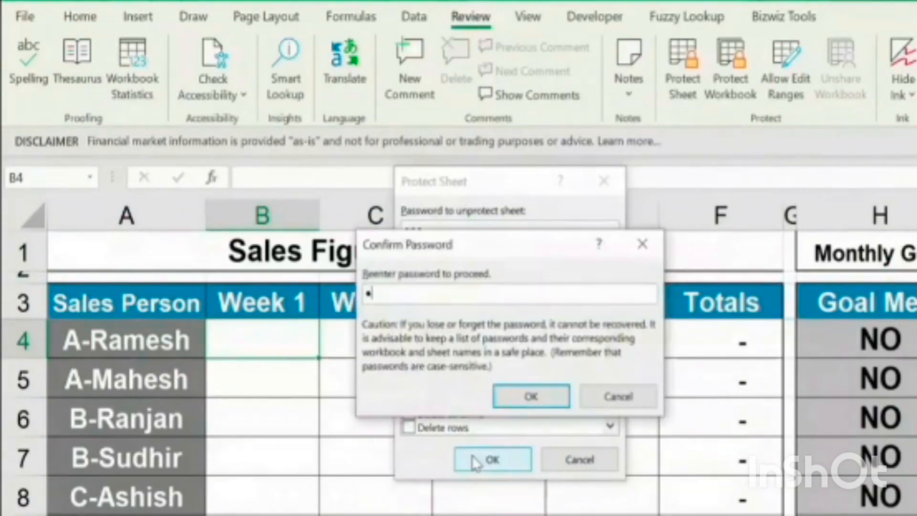
pyautogui.click(562, 396)
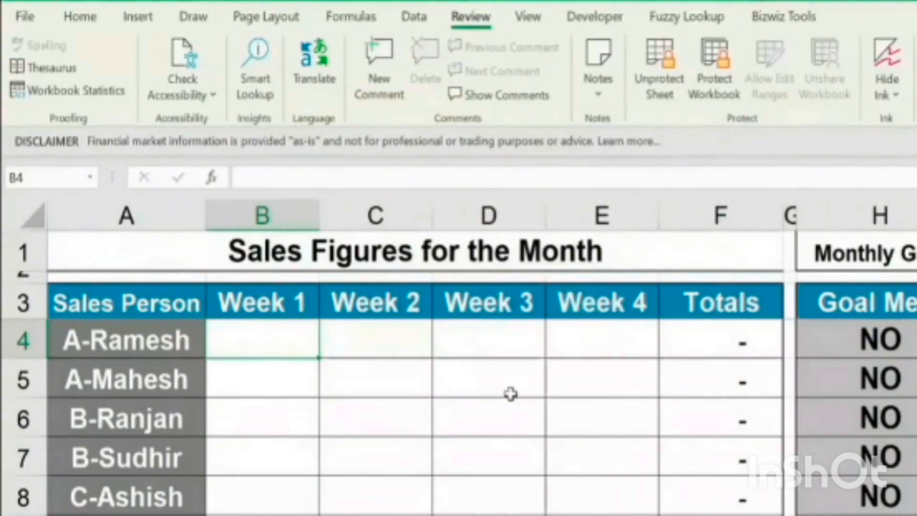
# Enter sample weekly sales of 1000 in B4, 10000 in C5 and 20000 in D7
pyautogui.write('1000')
pyautogui.press('Return')
pyautogui.press('Right')
pyautogui.write('10000')
pyautogui.press('Return')
pyautogui.press('Return')
pyautogui.press('Right')
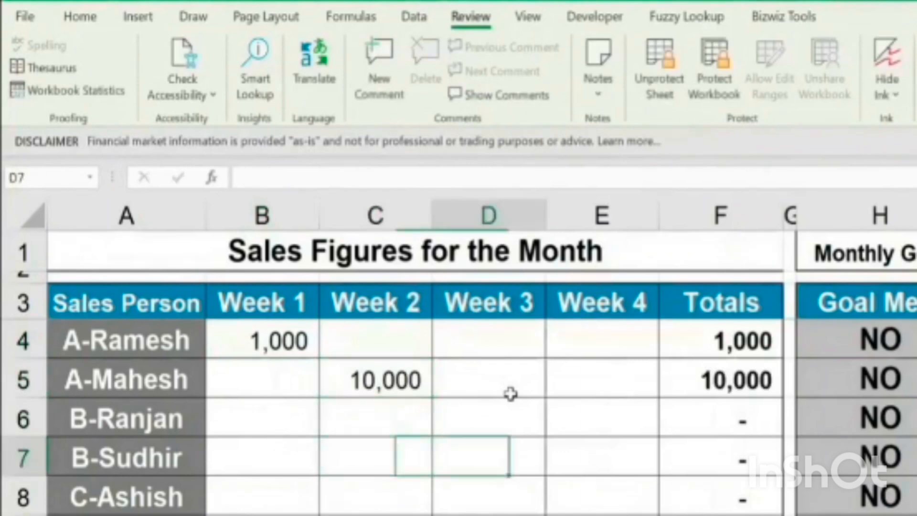
pyautogui.write('20000')
pyautogui.press('Return')
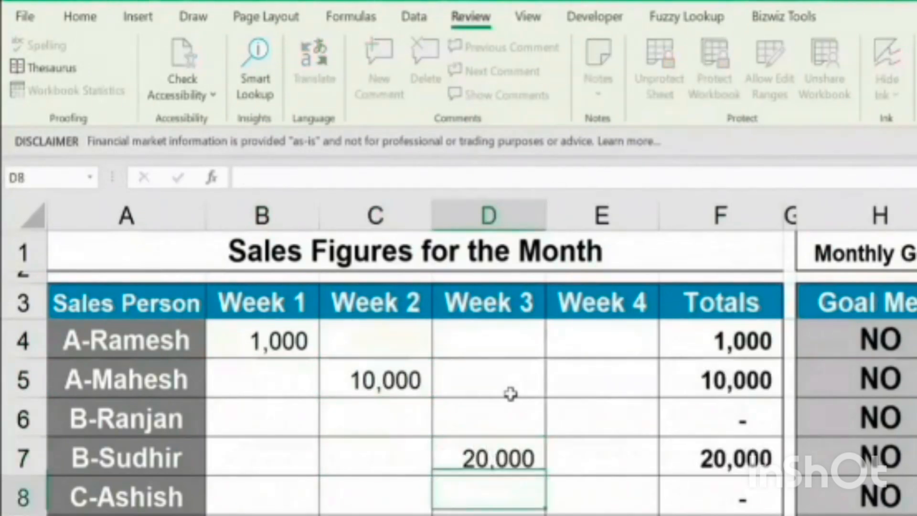
# Enter sample weekly sales of 23000 in C9 and 34000 in E10
pyautogui.press('Down')
pyautogui.press('Left')
pyautogui.write('23000')
pyautogui.press('Return')
pyautogui.press('Right')
pyautogui.press('Right')
pyautogui.write('34000')
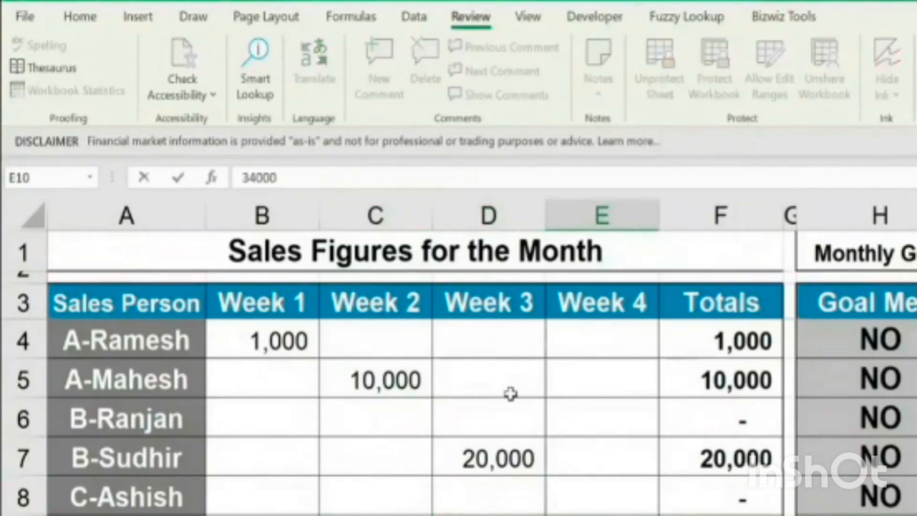
pyautogui.press('Left')
pyautogui.press('Left')
pyautogui.press('Left')
pyautogui.press('Left')
# Try to delete the salesperson name in locked cell A7 and dismiss the alert
pyautogui.press('Up')
pyautogui.press('Up')
pyautogui.press('Up')
pyautogui.press('Delete')
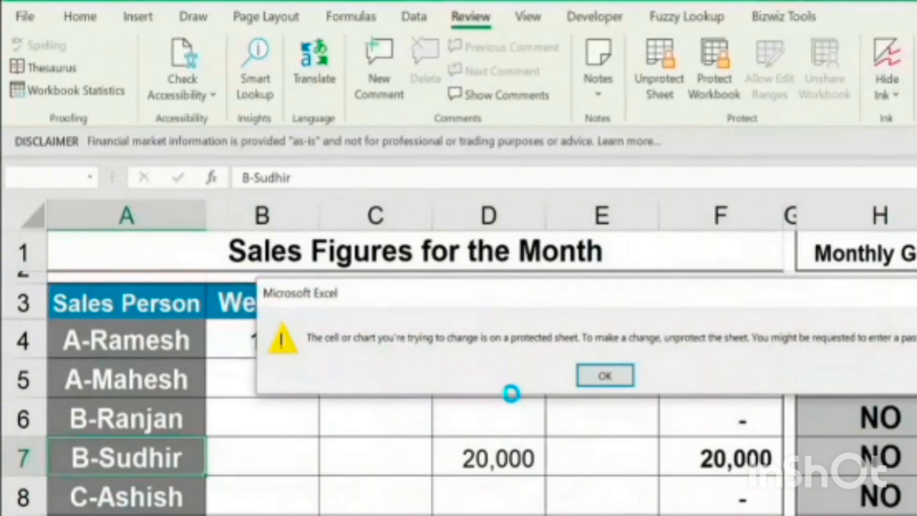
pyautogui.press('Return')
# Try to delete the goal formula in locked cell H6 and dismiss the alert
pyautogui.press('Right')
pyautogui.press('Right')
pyautogui.press('Right')
pyautogui.press('Right')
pyautogui.press('Right')
pyautogui.press('Right')
pyautogui.press('Right')
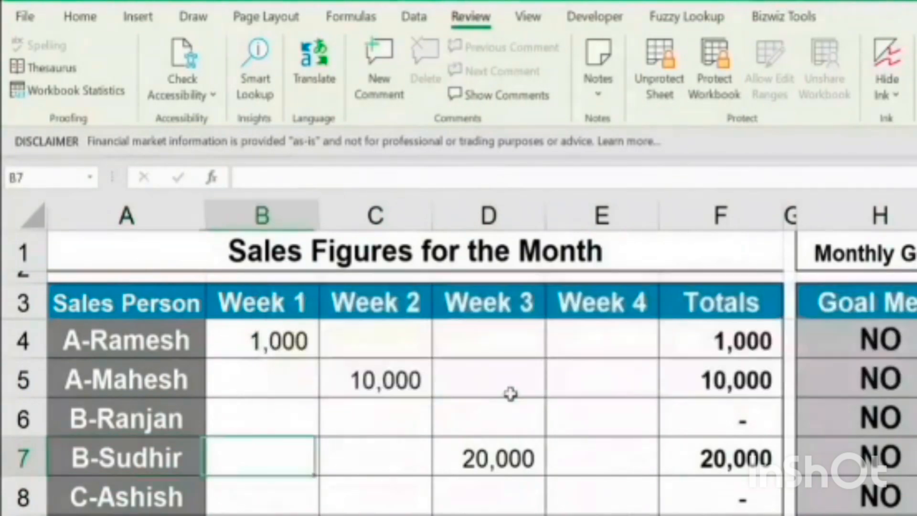
pyautogui.press('Up')
pyautogui.press('Delete')
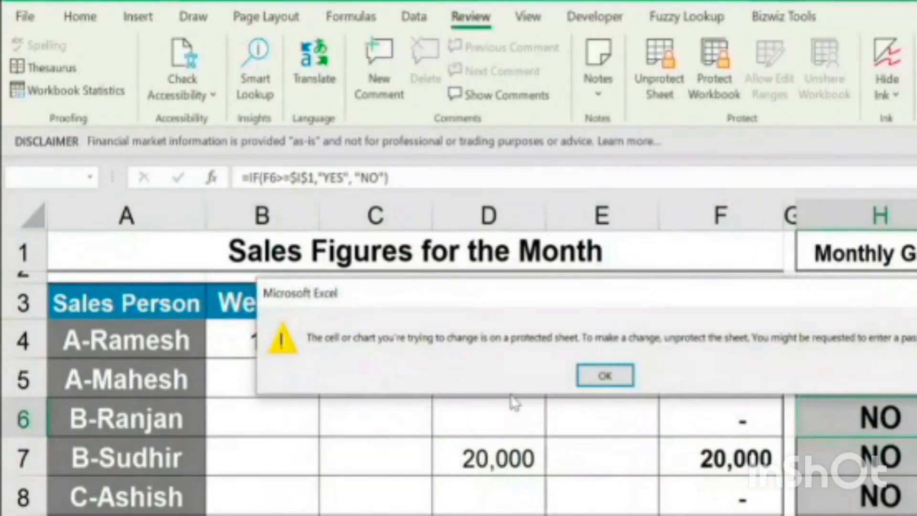
pyautogui.press('Return')
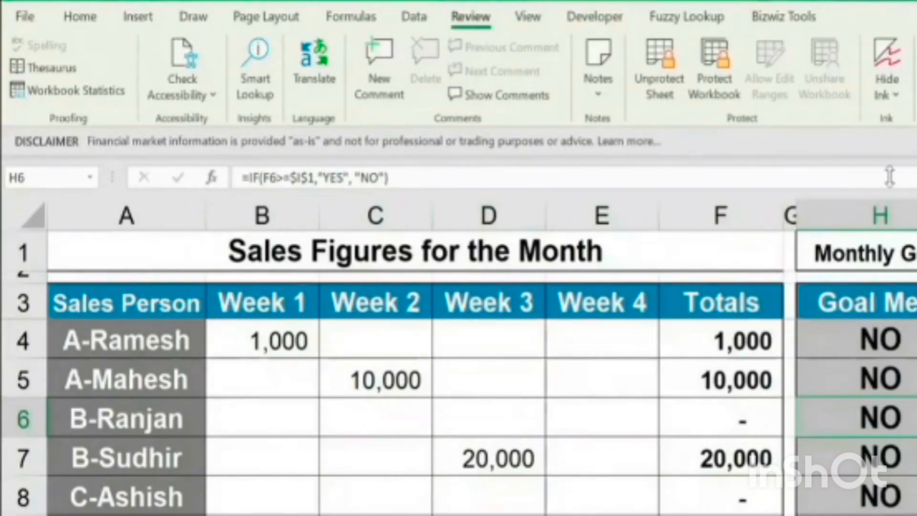
# Point out the locked goal and bonus formula cells from H4 down to I10
pyautogui.moveTo(868, 335); pyautogui.dragTo(907, 514)
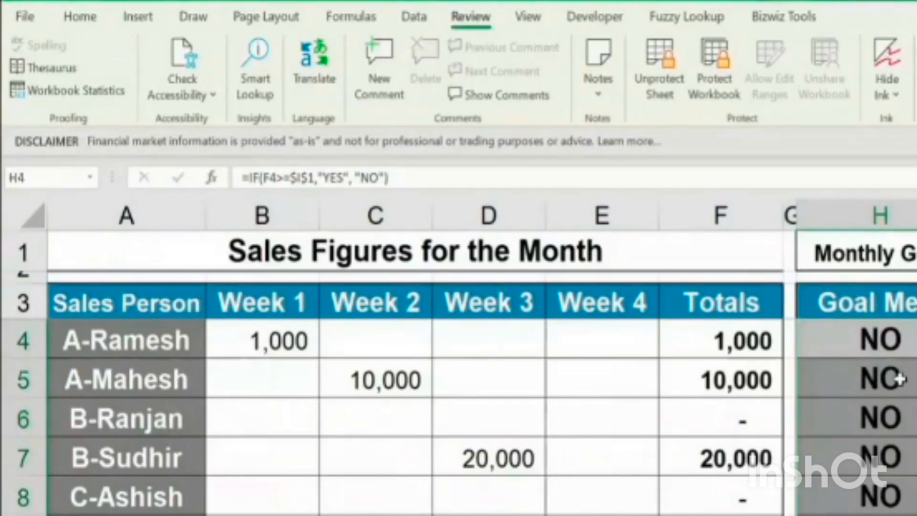
pyautogui.click(890, 342)
pyautogui.moveTo(892, 339); pyautogui.dragTo(915, 499)
pyautogui.moveTo(887, 341); pyautogui.dragTo(915, 513)
pyautogui.click(915, 513)
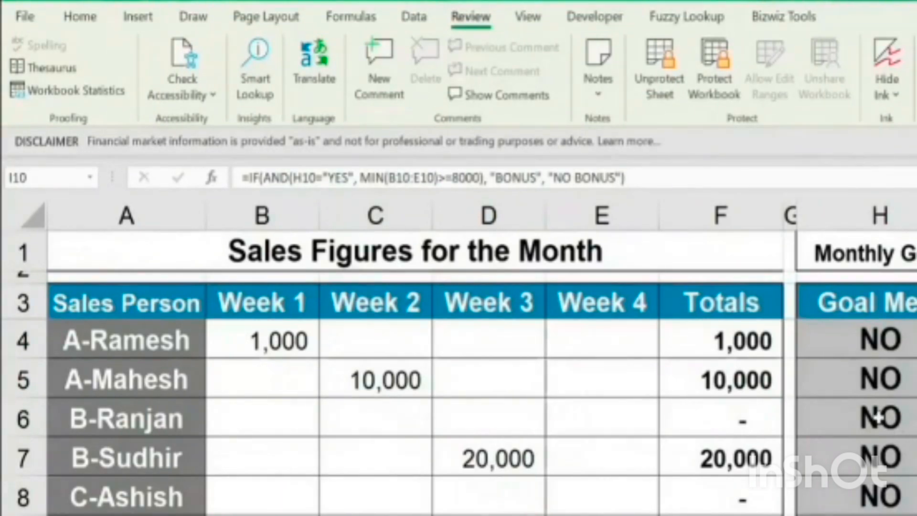
# Unprotect the sheet by entering its password
pyautogui.click(673, 62)
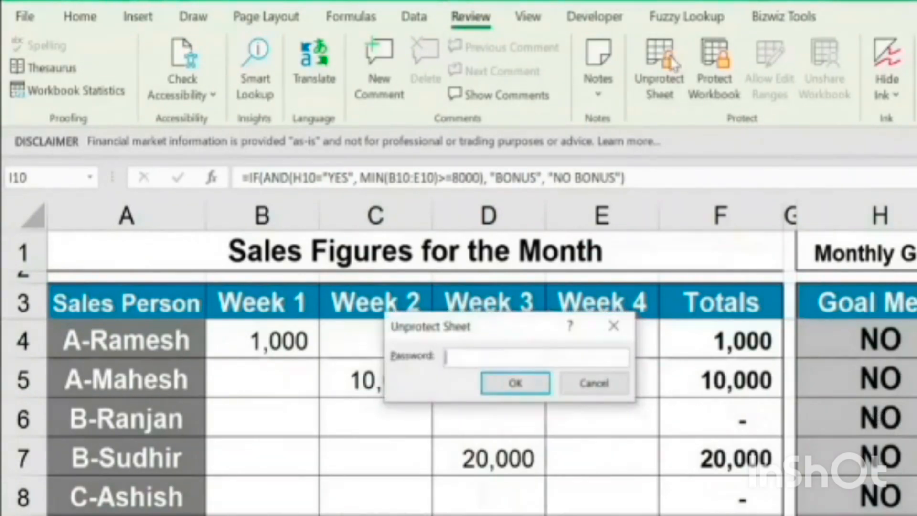
pyautogui.write('123')
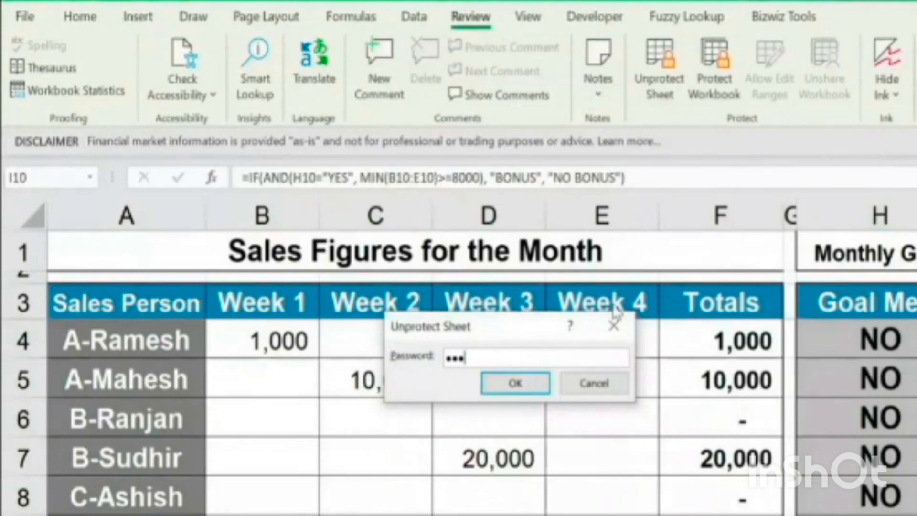
pyautogui.click(530, 387)
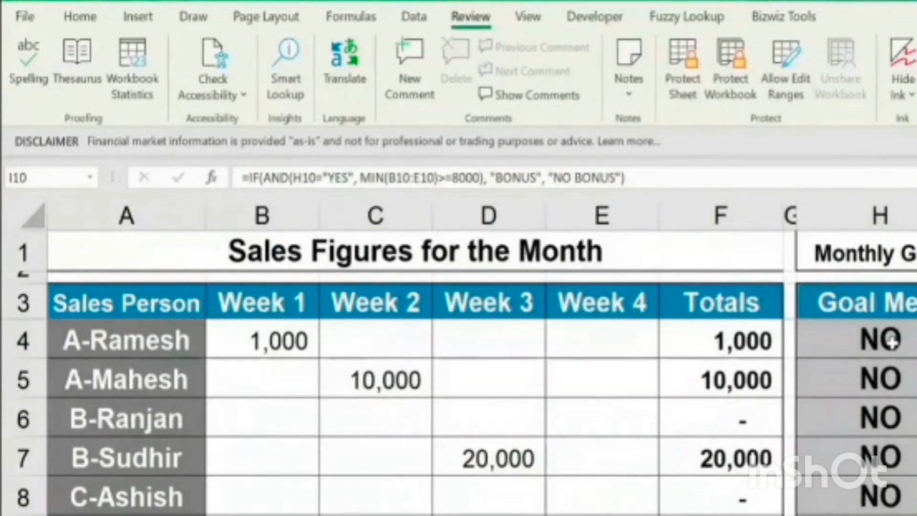
# Protect the sheet again with a confirmed password, disallowing the selection of locked cells while keeping unlocked cells selectable
pyautogui.click(678, 81)
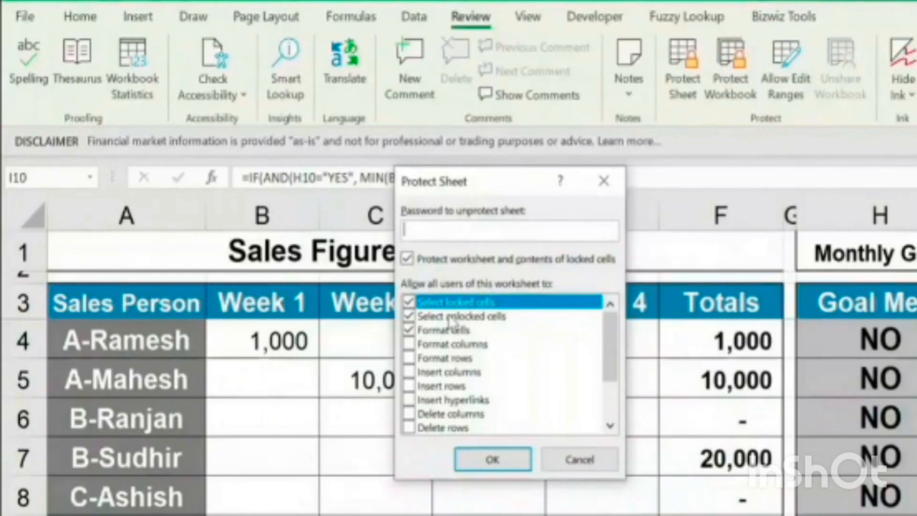
pyautogui.click(473, 316)
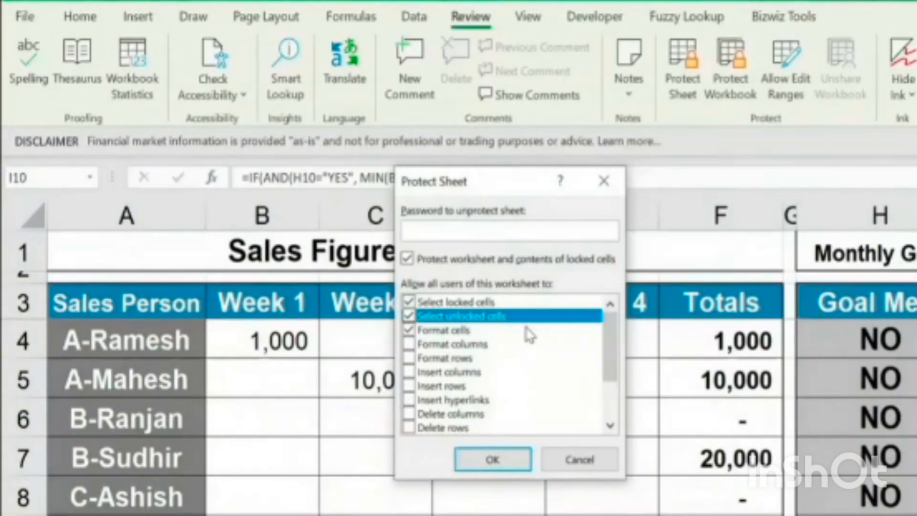
pyautogui.click(470, 303)
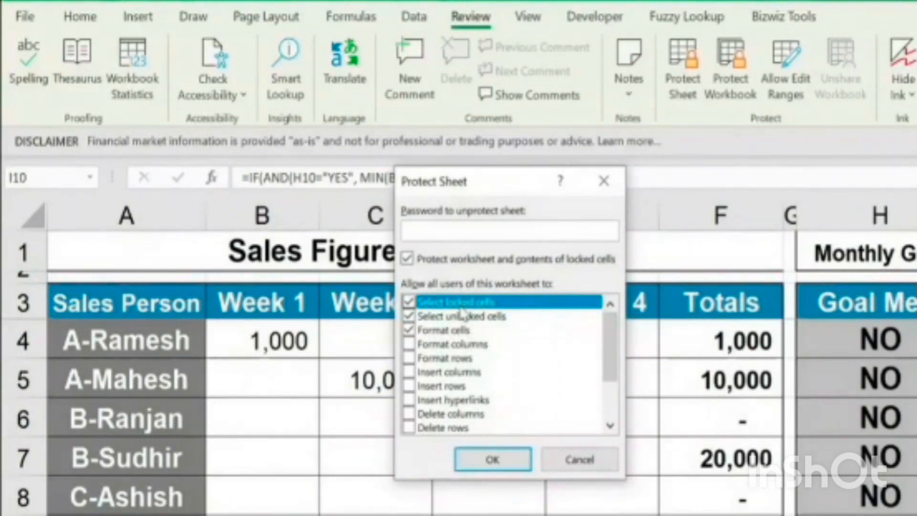
pyautogui.click(409, 301)
pyautogui.click(471, 229)
pyautogui.write('123')
pyautogui.click(492, 460)
pyautogui.write('123')
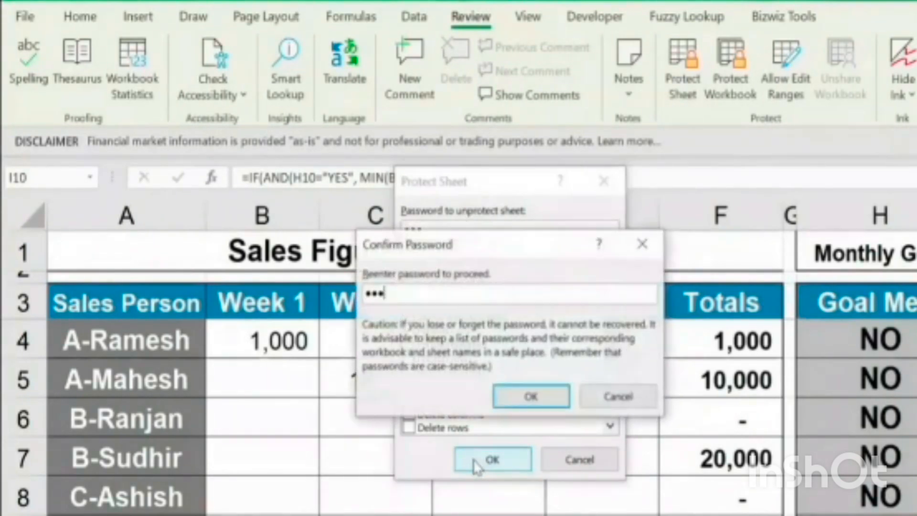
pyautogui.click(530, 397)
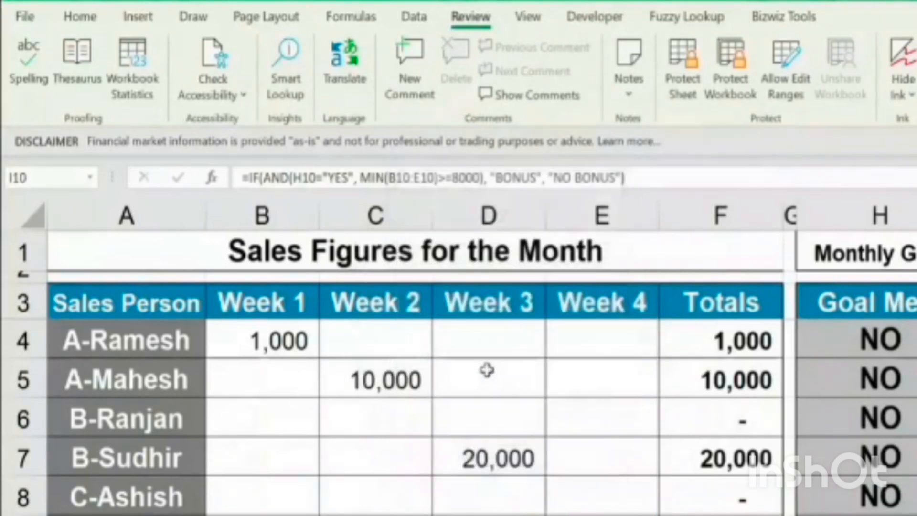
# Enter weekly sales of 3000 in D5 and 2900 in E8 on the protected sheet
pyautogui.click(538, 370)
pyautogui.write('3000')
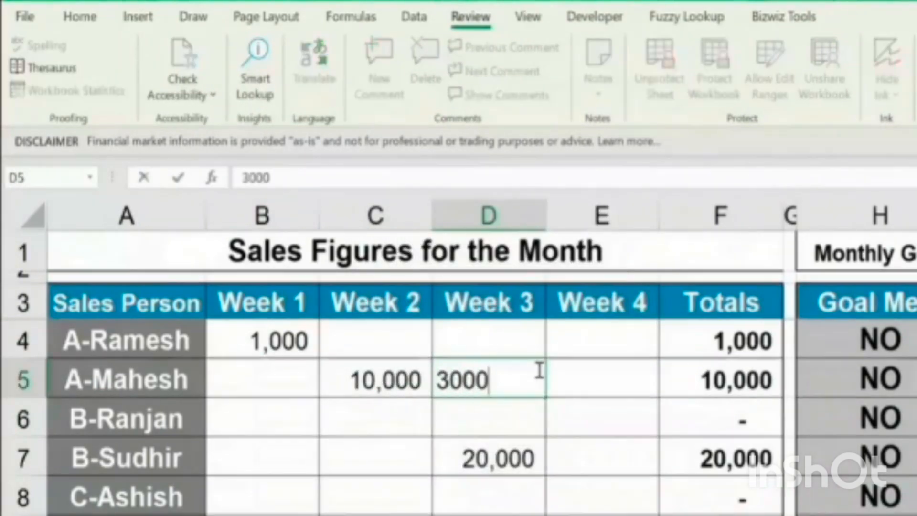
pyautogui.press('Tab')
pyautogui.press('Tab')
pyautogui.write('2900')
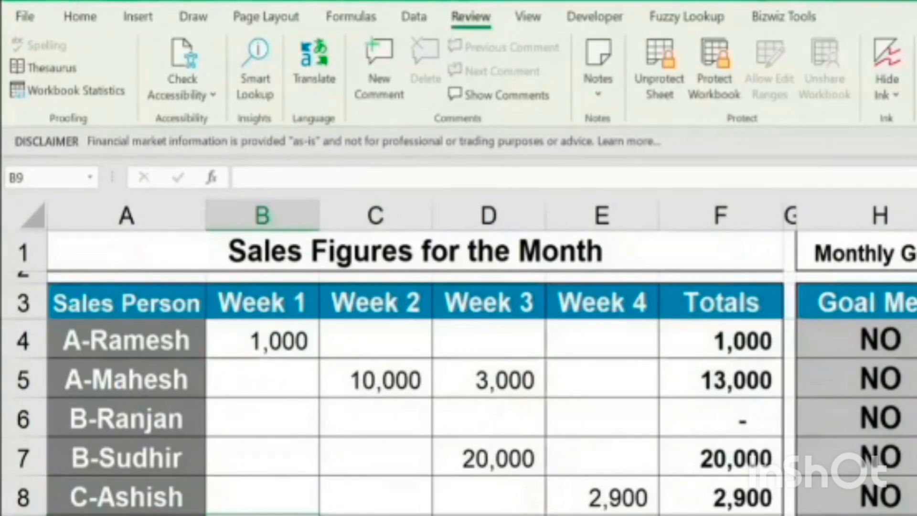
# Remove the sheet protection again by supplying the unprotect password
pyautogui.click(673, 95)
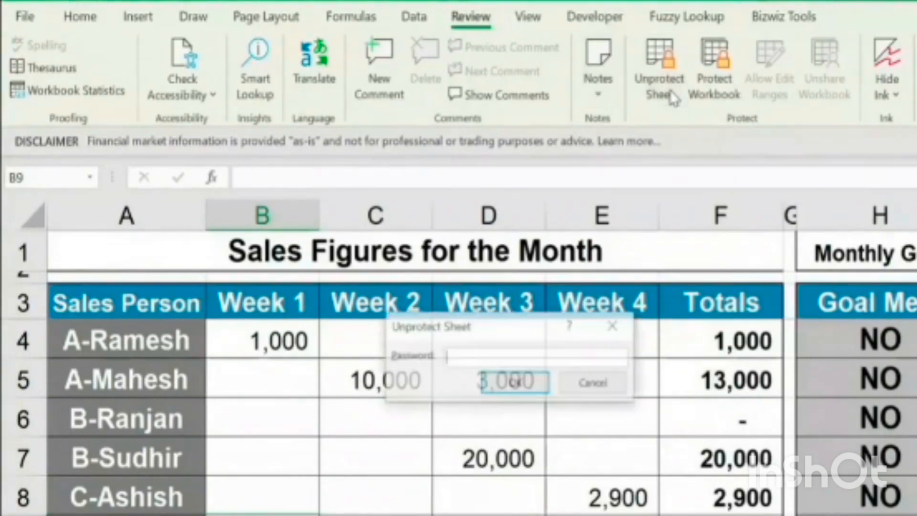
pyautogui.write('•••')
pyautogui.click(544, 382)
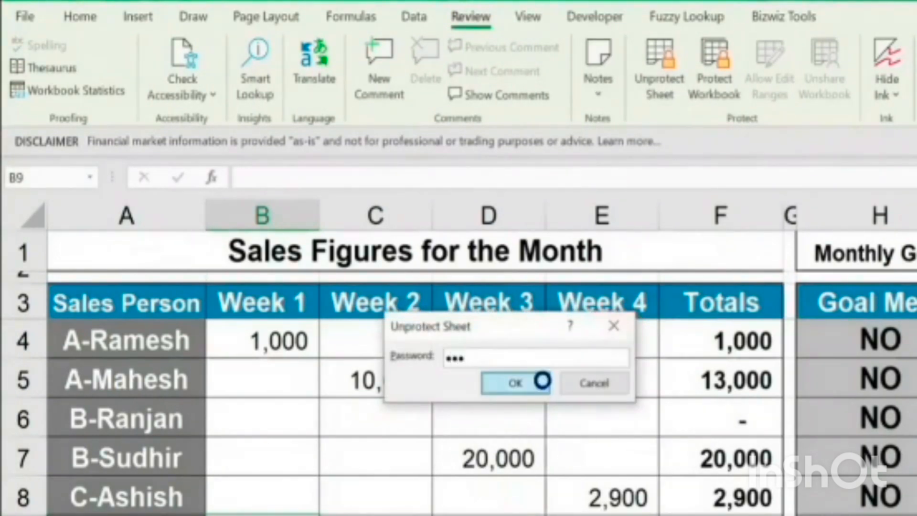
# Protect the sheet without a password, allowing users to select locked cells again
pyautogui.click(677, 72)
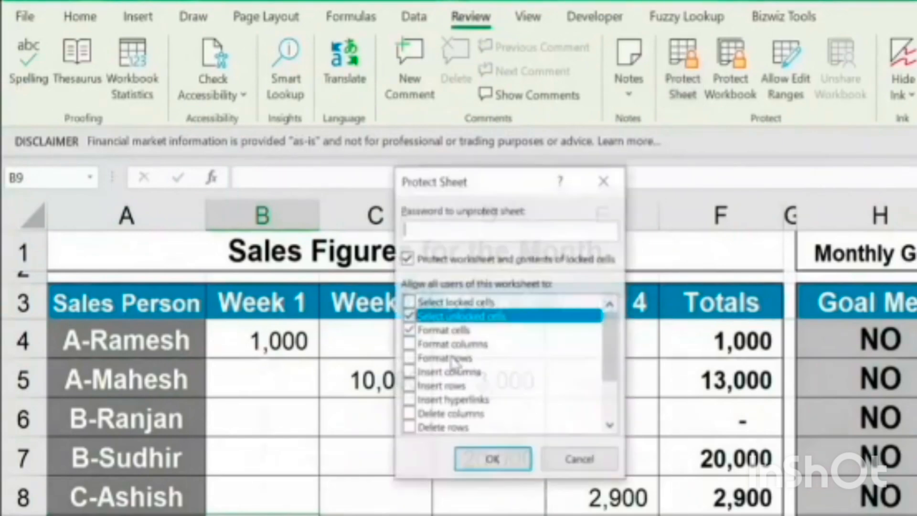
pyautogui.click(409, 302)
pyautogui.click(493, 461)
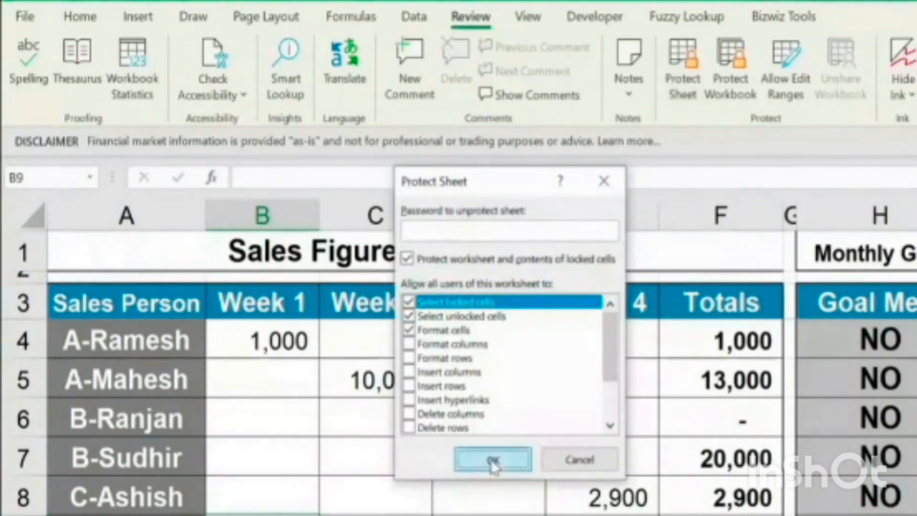
# Remove the sheet protection and dismiss the Protect Sheet dialog without applying any new protection
pyautogui.click(660, 57)
pyautogui.click(683, 71)
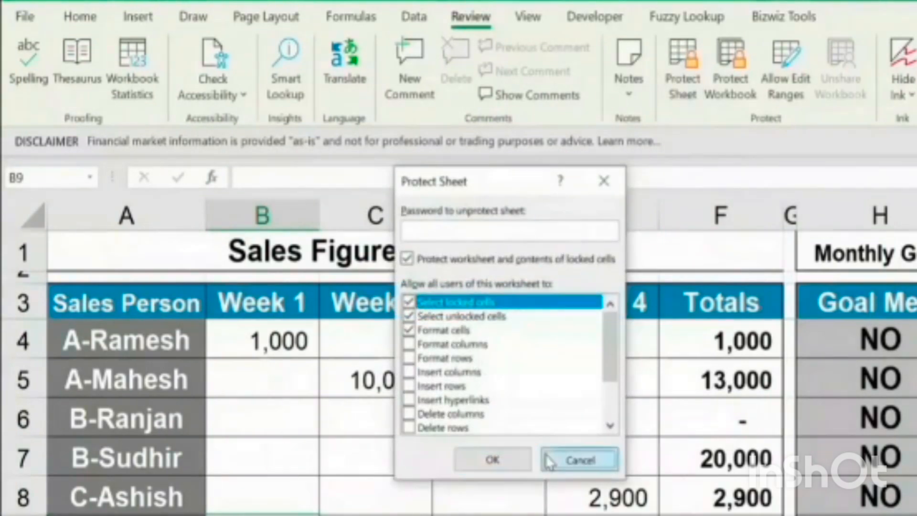
pyautogui.click(550, 461)
pyautogui.click(528, 385)
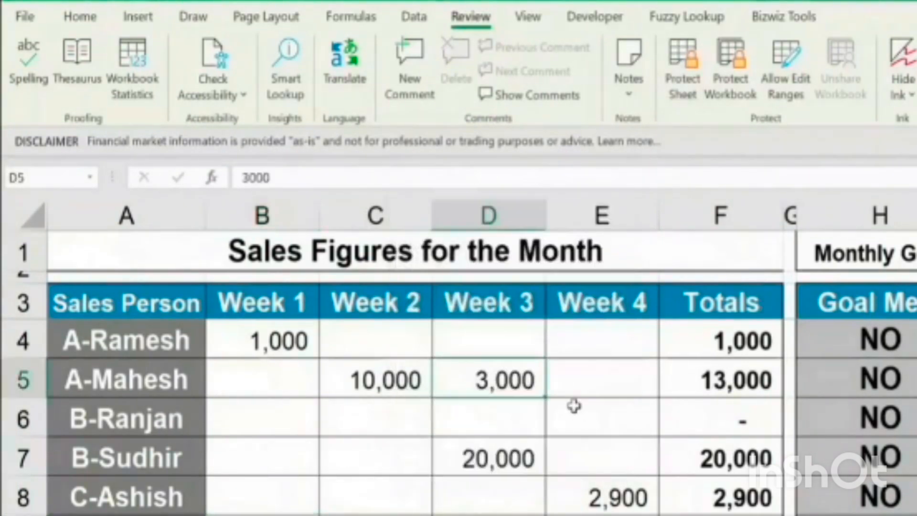
# Examine the IF formulas behind the Goal Met results in column H, starting at H4
pyautogui.click(898, 340)
pyautogui.press('Down')
pyautogui.press('Down')
pyautogui.press('Down')
pyautogui.press('Down')
pyautogui.press('Up')
pyautogui.press('Up')
pyautogui.press('Up')
pyautogui.press('Up')
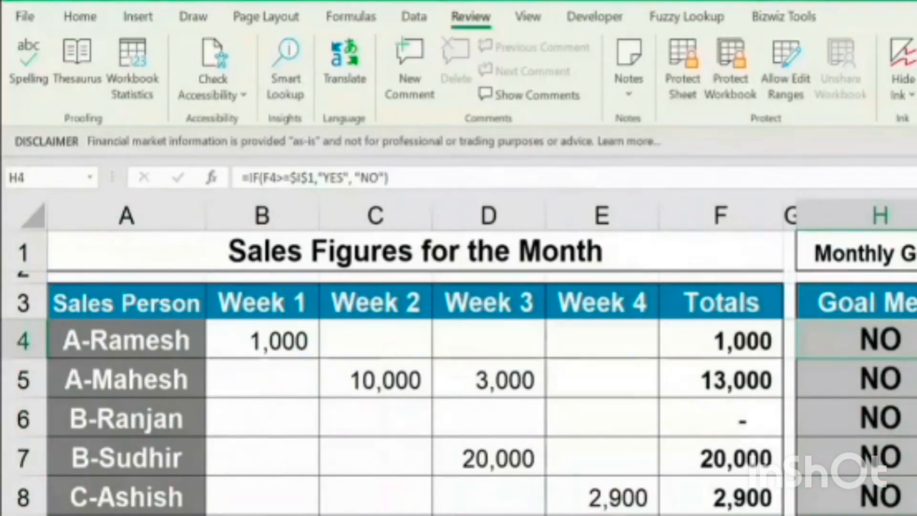
pyautogui.press('Down')
pyautogui.press('Down')
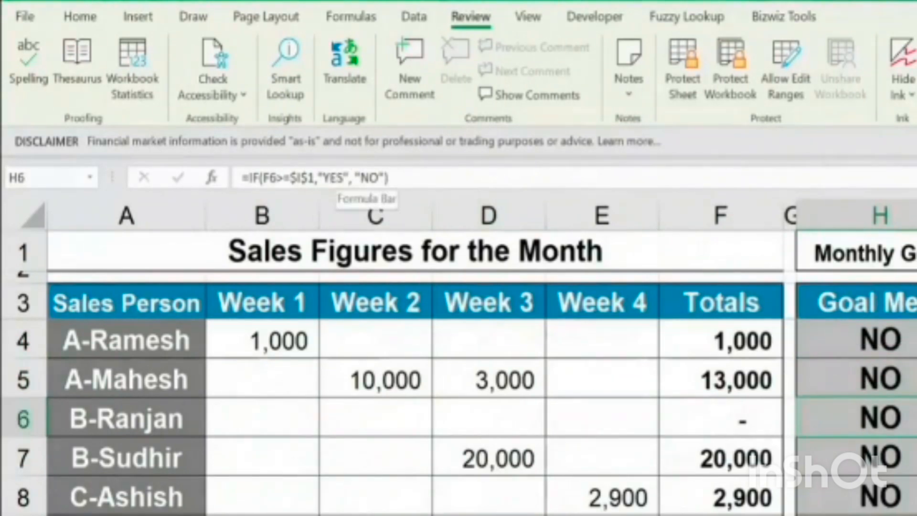
# Examine the IF/AND bonus formulas in column I across several salesperson rows
pyautogui.press('Right')
pyautogui.press('Down')
pyautogui.press('Down')
pyautogui.press('Down')
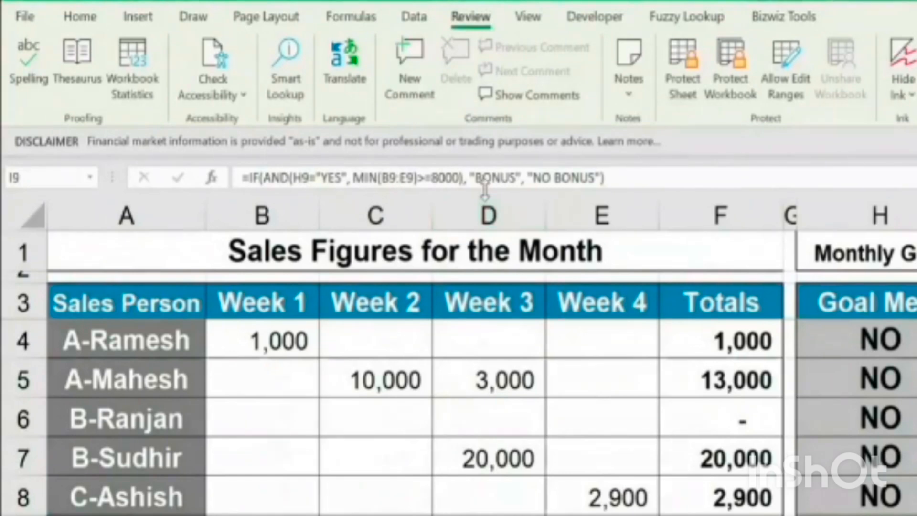
pyautogui.click(916, 418)
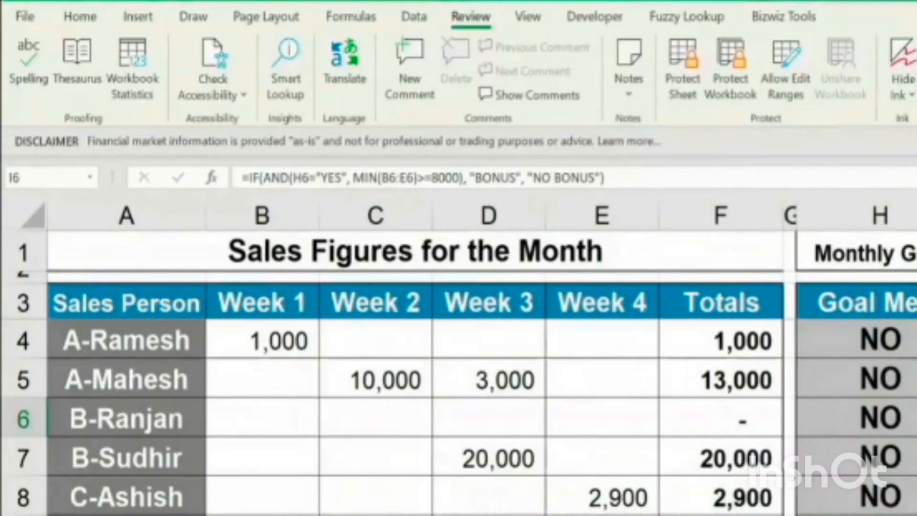
pyautogui.click(915, 514)
pyautogui.click(916, 379)
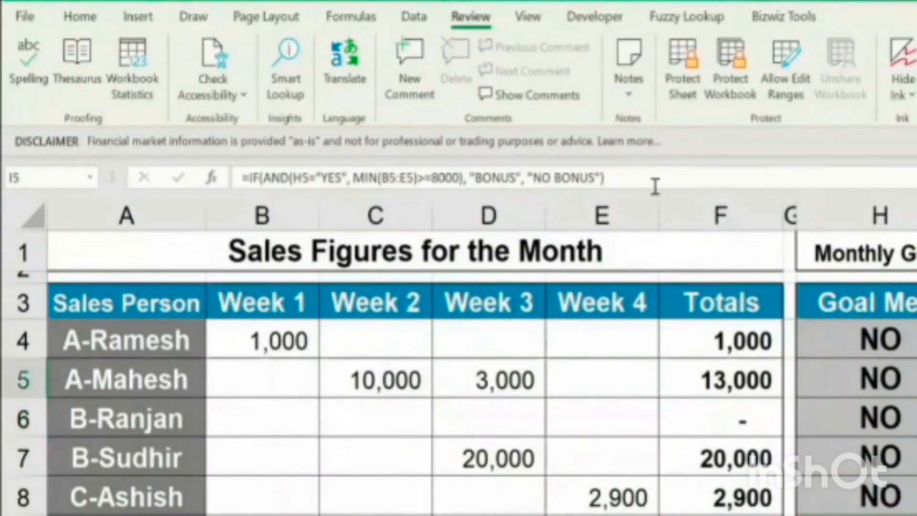
pyautogui.click(915, 302)
pyautogui.click(916, 417)
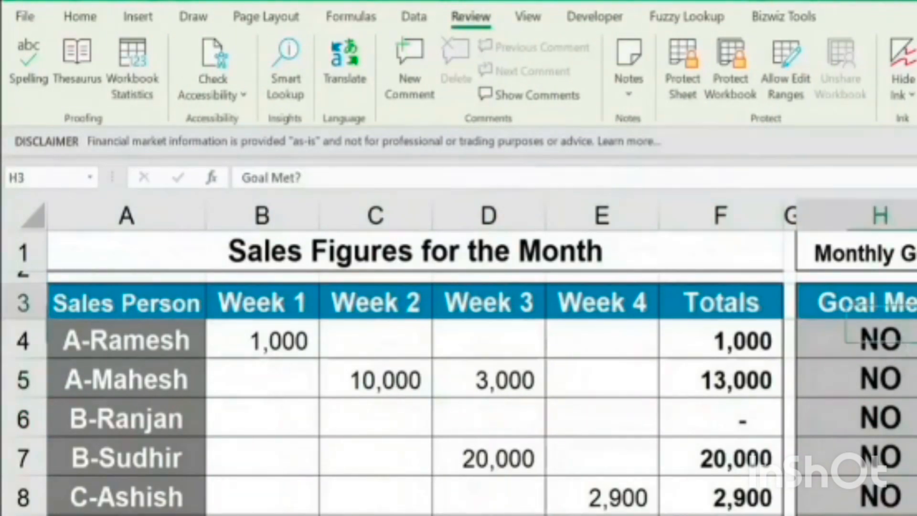
pyautogui.click(916, 515)
pyautogui.click(916, 379)
pyautogui.click(915, 514)
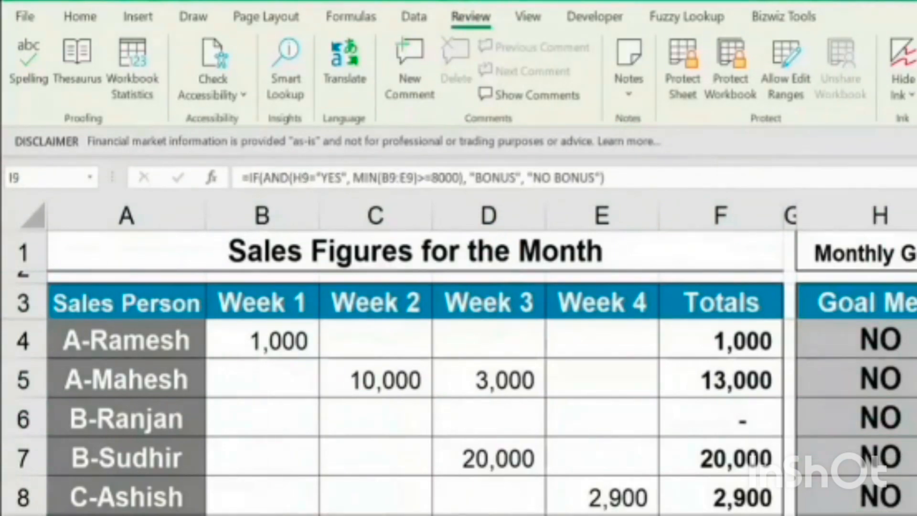
pyautogui.click(916, 418)
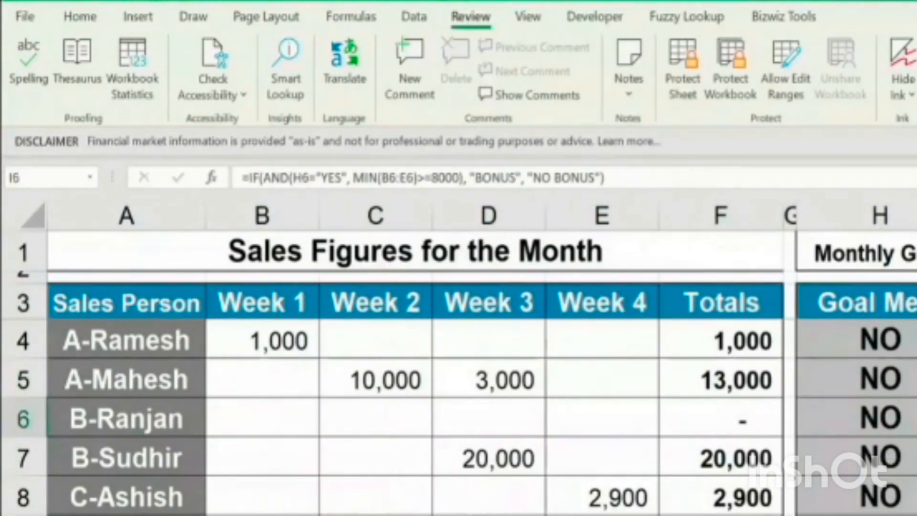
# Mark the formula cells in columns H and I, from row 4 down, as Hidden in their cell protection settings
pyautogui.moveTo(915, 339); pyautogui.dragTo(915, 515)
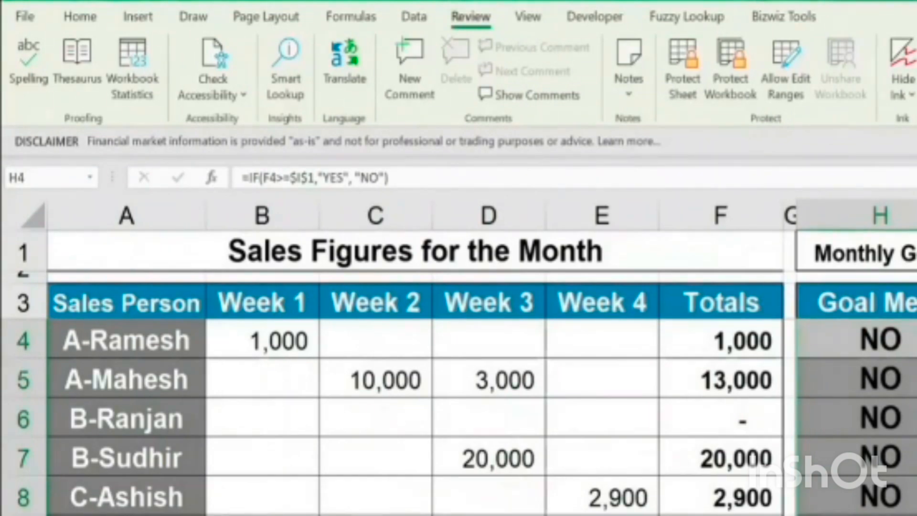
pyautogui.moveTo(902, 345); pyautogui.dragTo(916, 515)
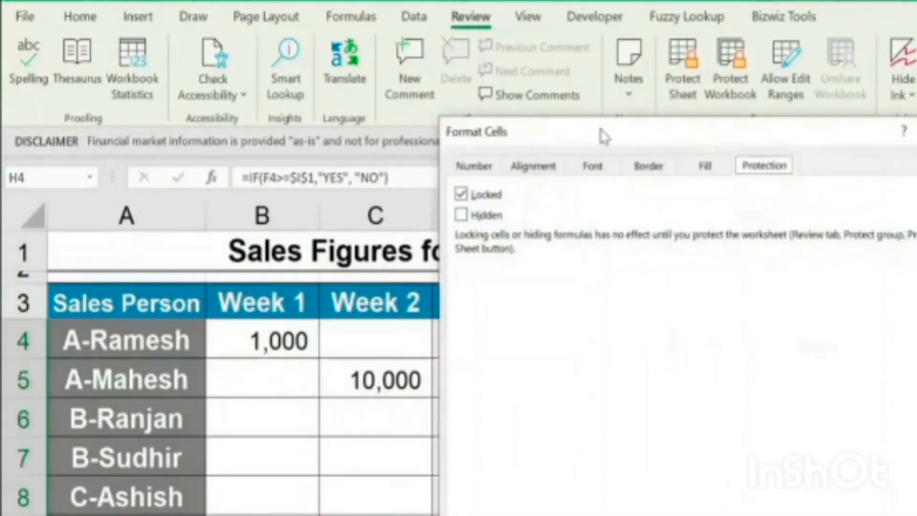
pyautogui.moveTo(583, 123); pyautogui.dragTo(440, 51)
pyautogui.click(317, 142)
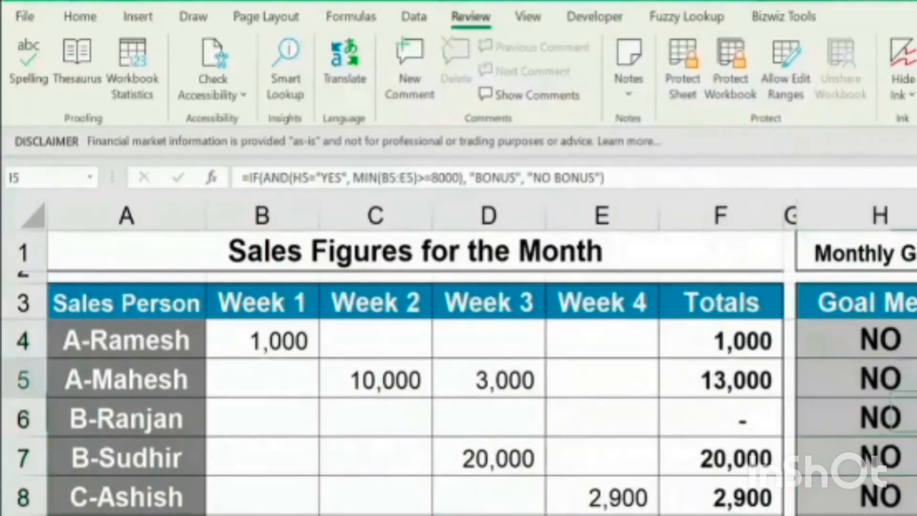
pyautogui.press('Down')
pyautogui.press('Down')
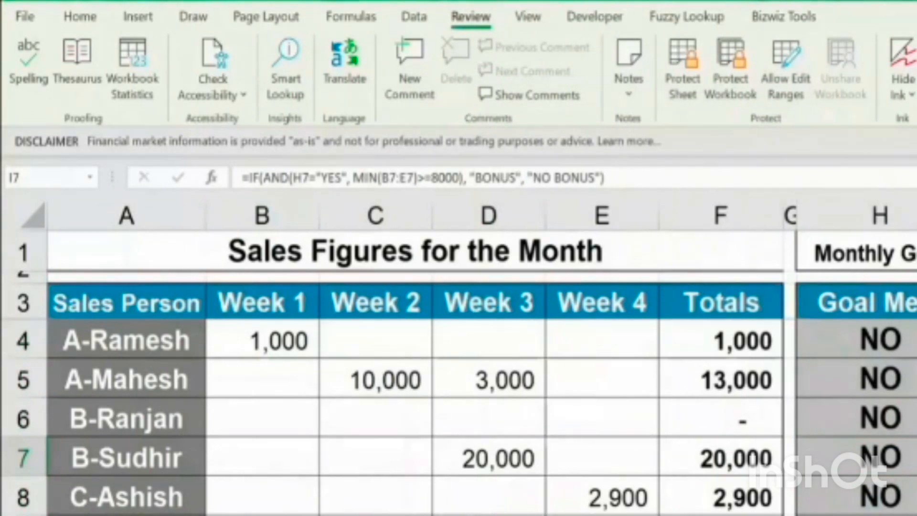
pyautogui.press('Up')
pyautogui.press('Up')
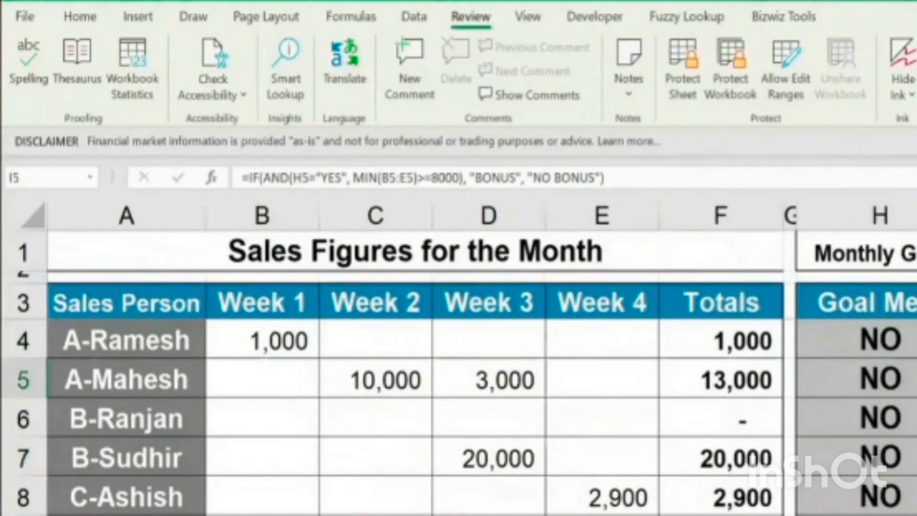
# Protect the sheet with a confirmed password, leaving selection of locked and unlocked cells and cell formatting allowed
pyautogui.click(683, 91)
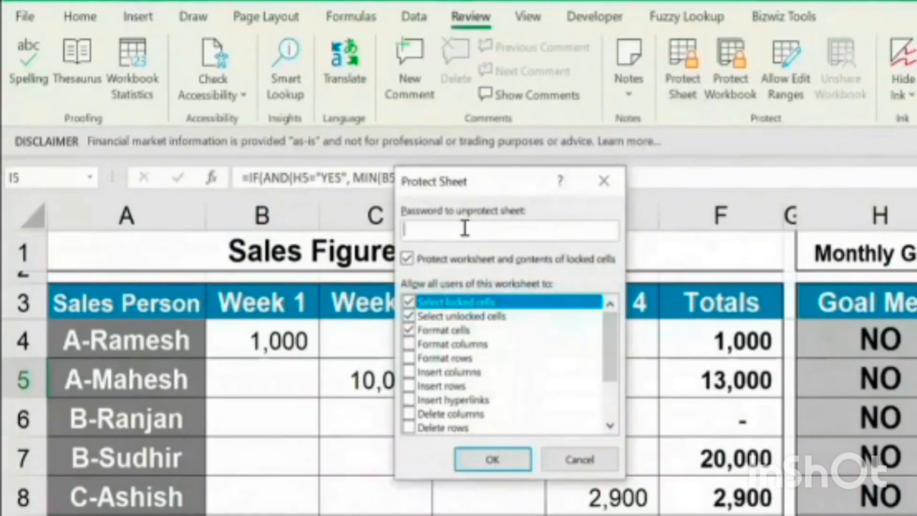
pyautogui.write('123')
pyautogui.click(492, 460)
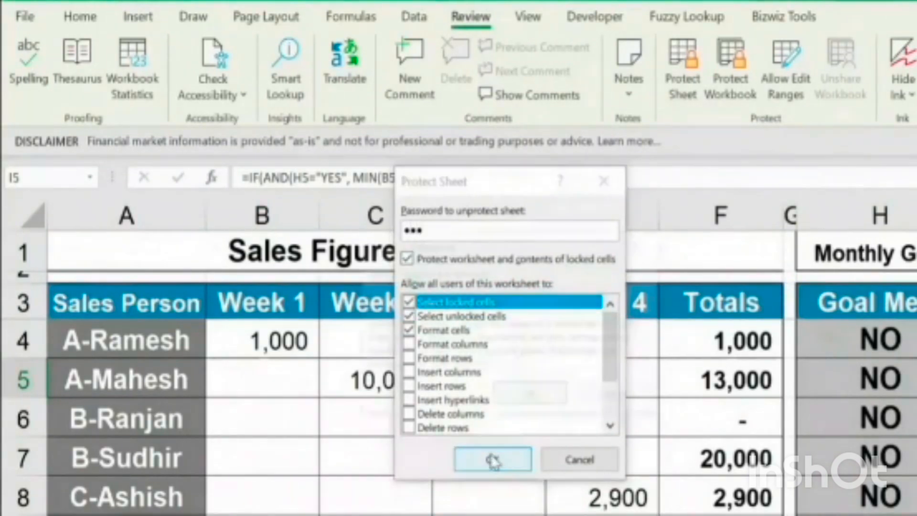
pyautogui.write('123')
pyautogui.click(530, 395)
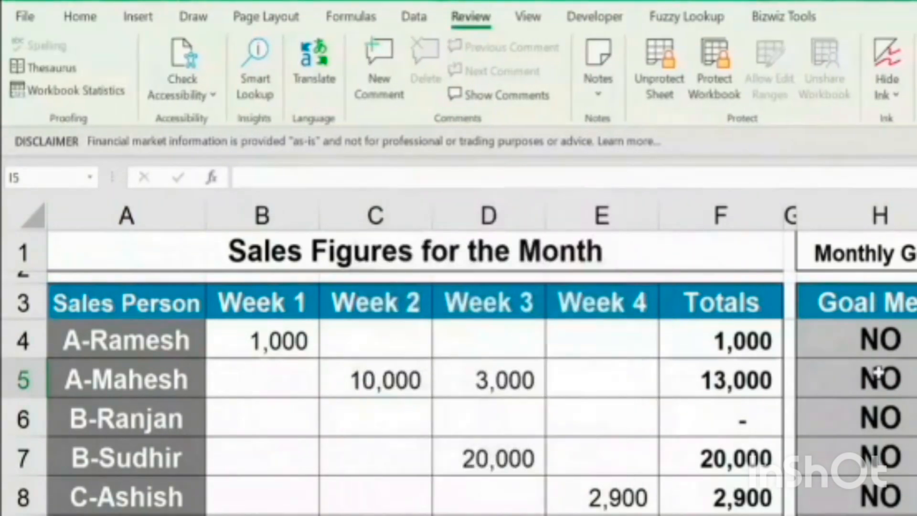
# Check on the protected sheet whether the formulas in columns H and I can still be read
pyautogui.click(888, 351)
pyautogui.moveTo(912, 467); pyautogui.dragTo(915, 499)
pyautogui.moveTo(888, 344); pyautogui.dragTo(916, 502)
pyautogui.click(902, 384)
pyautogui.click(916, 341)
pyautogui.click(916, 459)
pyautogui.click(916, 499)
pyautogui.click(898, 506)
pyautogui.click(877, 370)
pyautogui.click(916, 379)
pyautogui.click(916, 419)
pyautogui.click(916, 459)
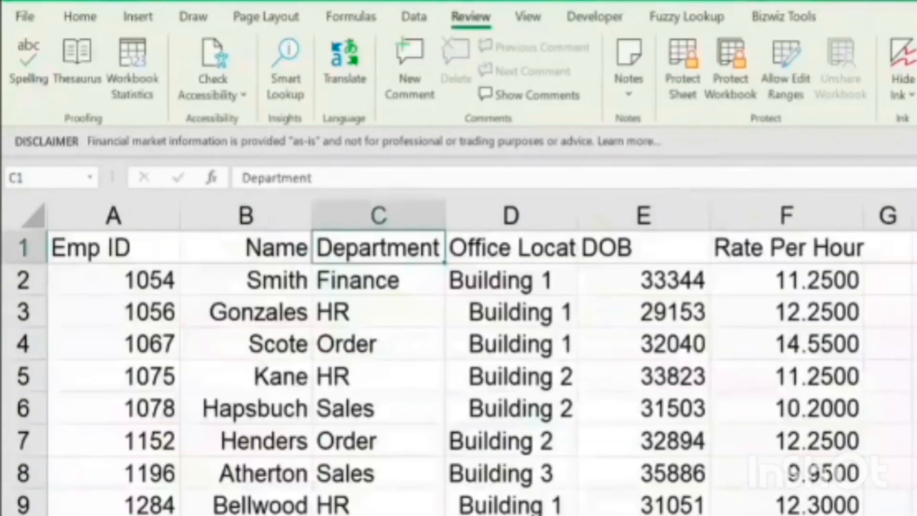
# Review the employee table's columns one by one from Emp ID to Rate Per Hour for alignment and formatting
pyautogui.click(106, 344)
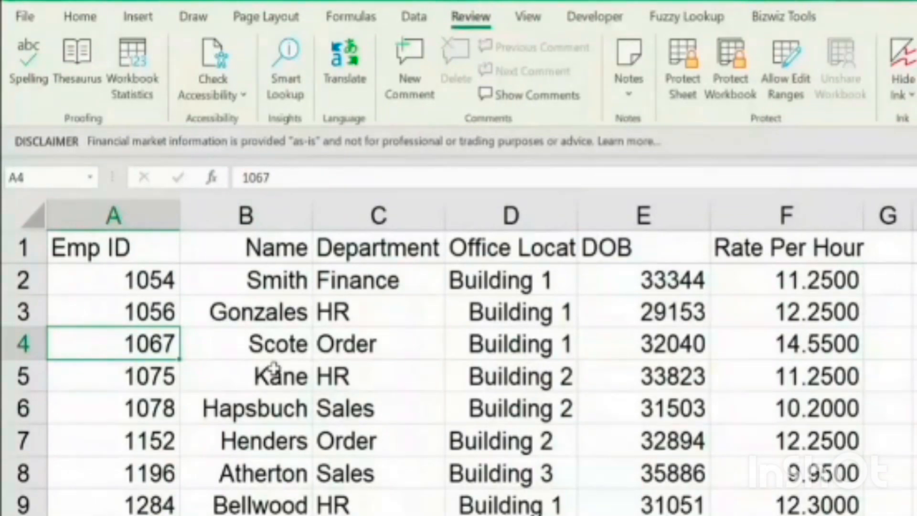
pyautogui.hotkey('ctrl', 'Home')
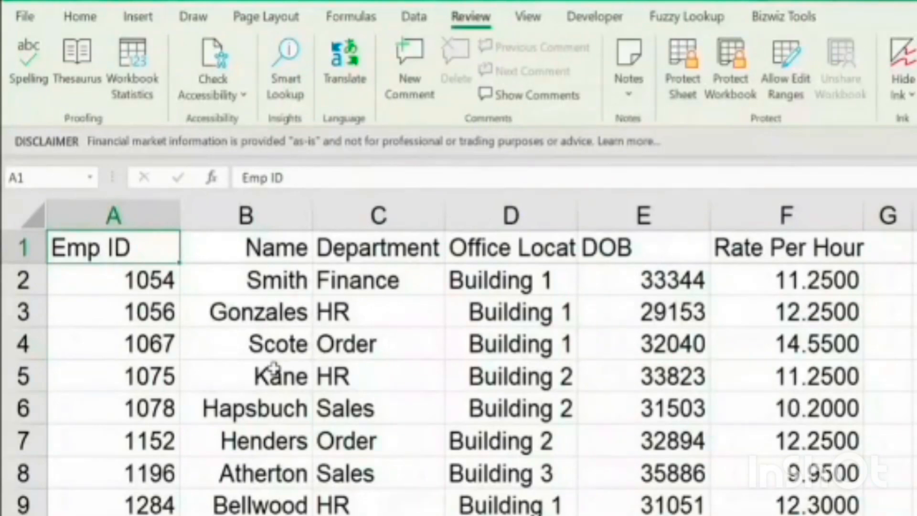
pyautogui.hotkey('ctrl', 'space')
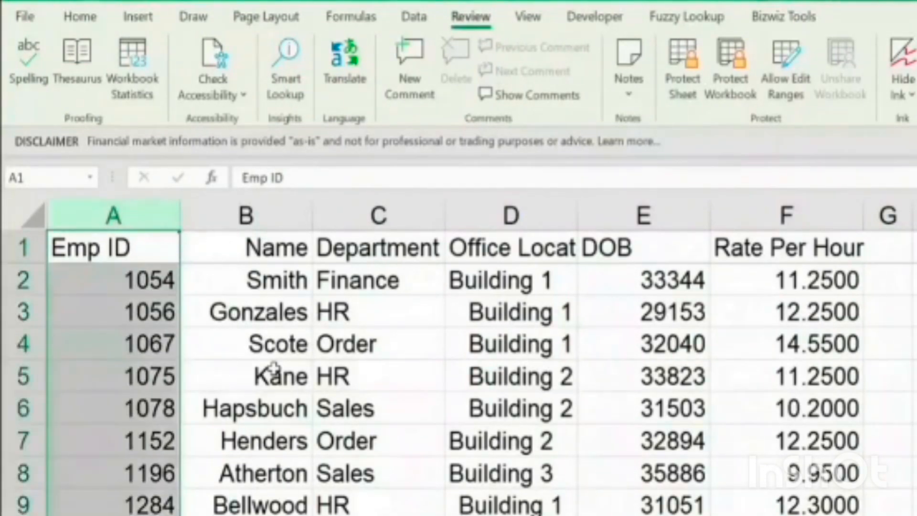
pyautogui.press('Right')
pyautogui.hotkey('ctrl', 'space')
pyautogui.press('Right')
pyautogui.hotkey('ctrl', 'space')
pyautogui.press('Right')
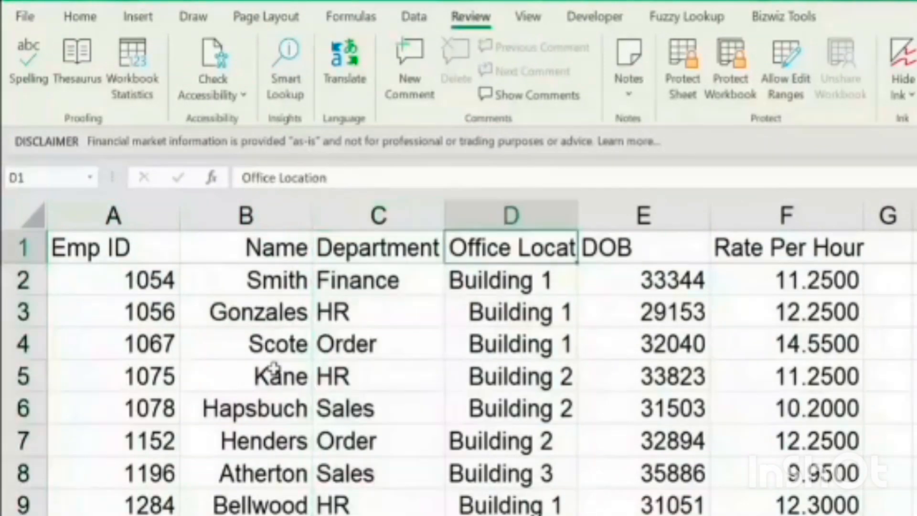
pyautogui.hotkey('ctrl', 'space')
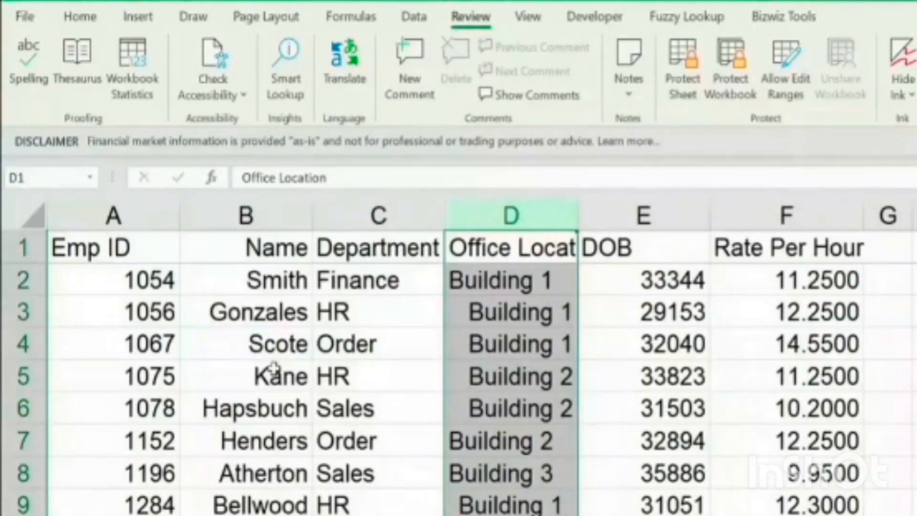
pyautogui.press('Right')
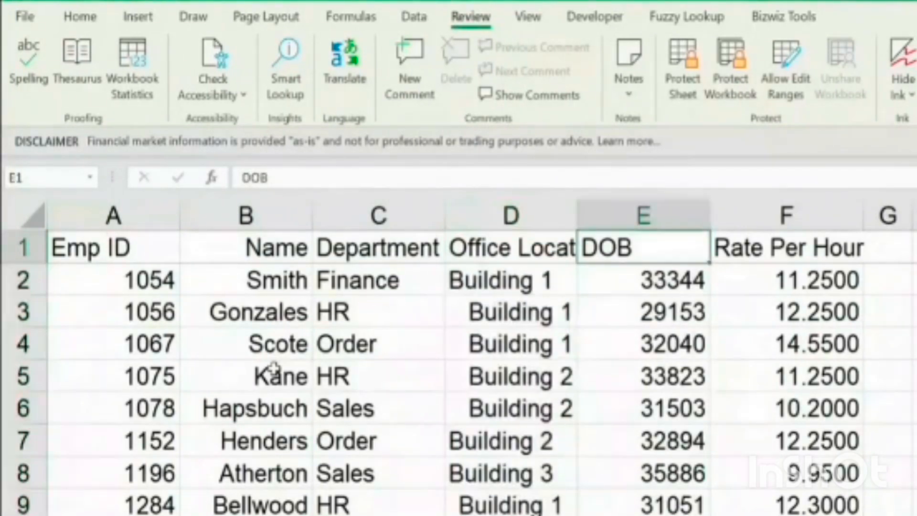
pyautogui.hotkey('ctrl', 'space')
pyautogui.press('Right')
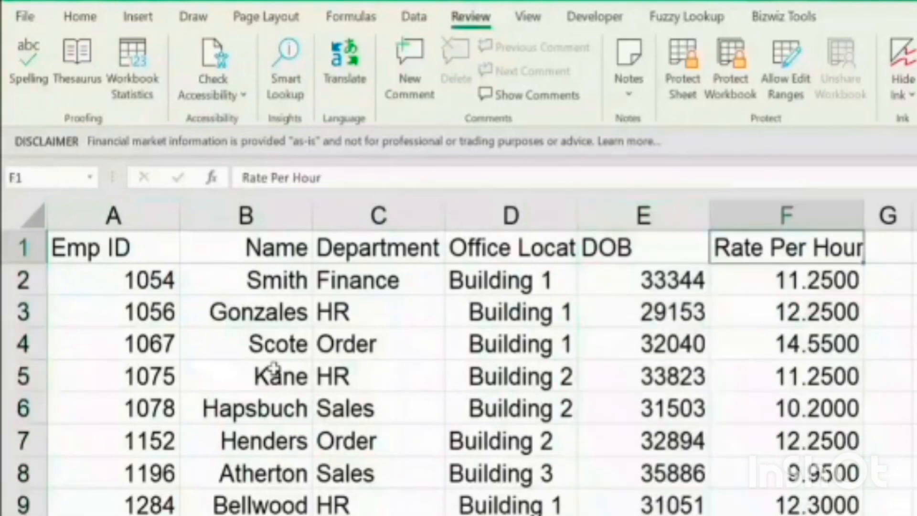
pyautogui.hotkey('ctrl', 'space')
pyautogui.press('Left')
pyautogui.press('Left')
pyautogui.press('Left')
pyautogui.press('Left')
pyautogui.press('Left')
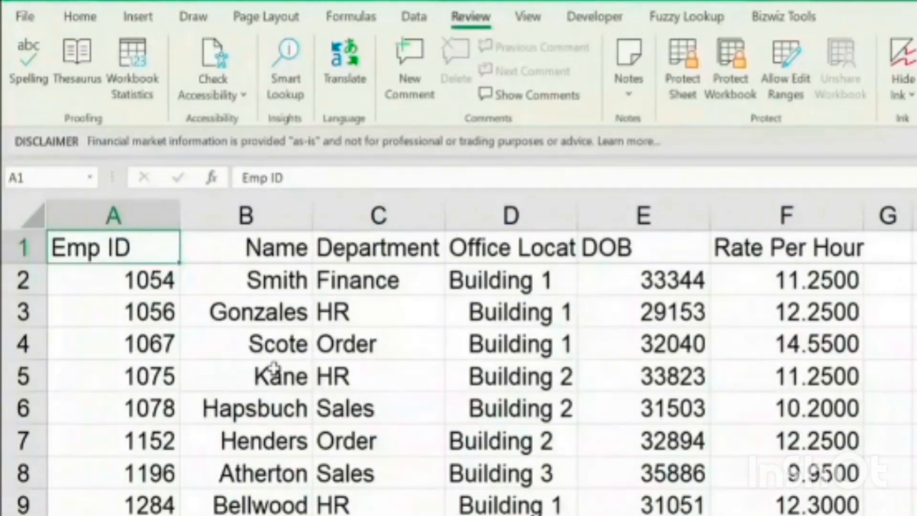
# Center the Emp ID column and left-align the Name column
pyautogui.hotkey('ctrl', 'space')
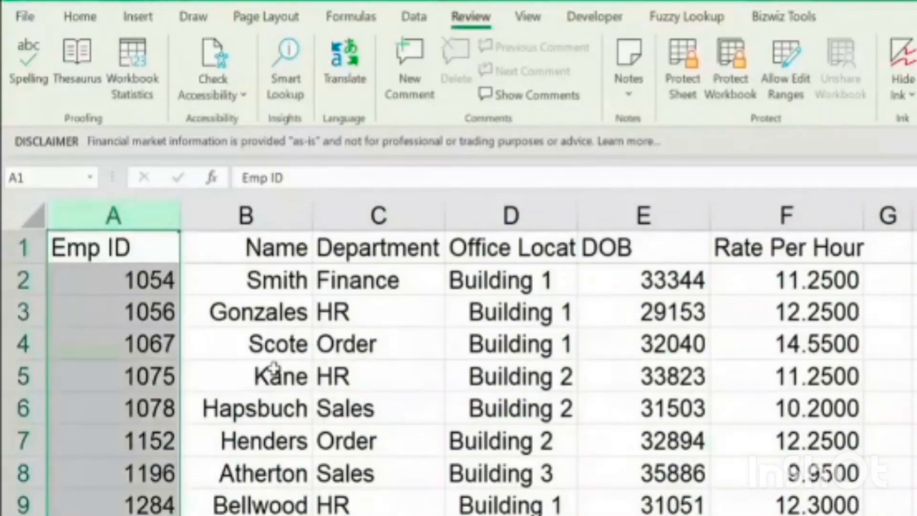
pyautogui.click(114, 216)
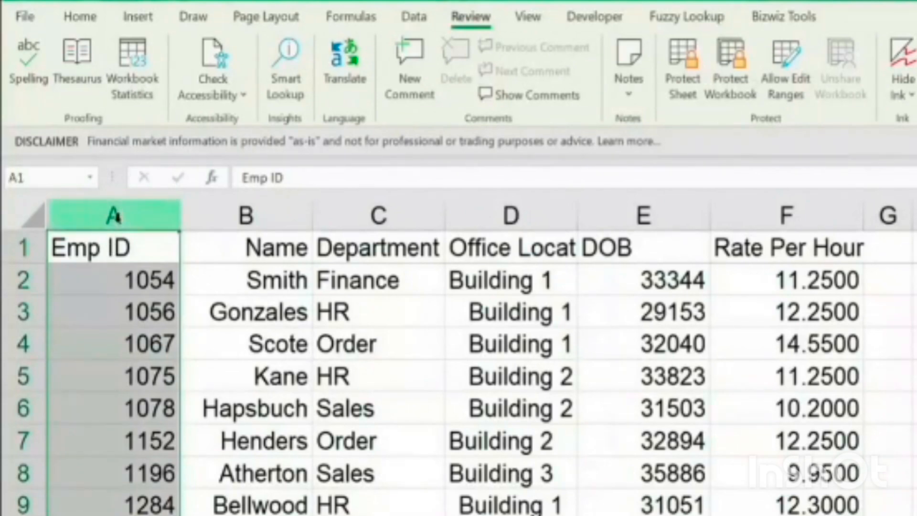
pyautogui.click(86, 16)
pyautogui.click(331, 86)
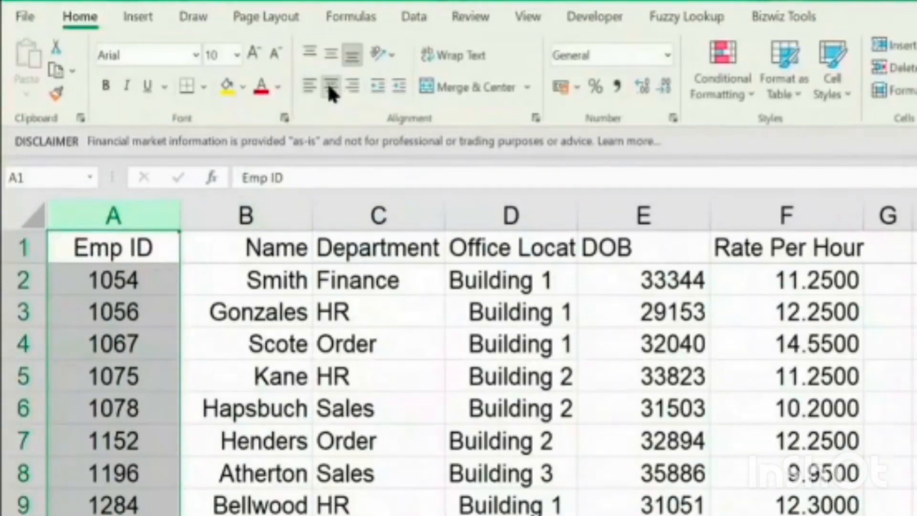
pyautogui.click(260, 212)
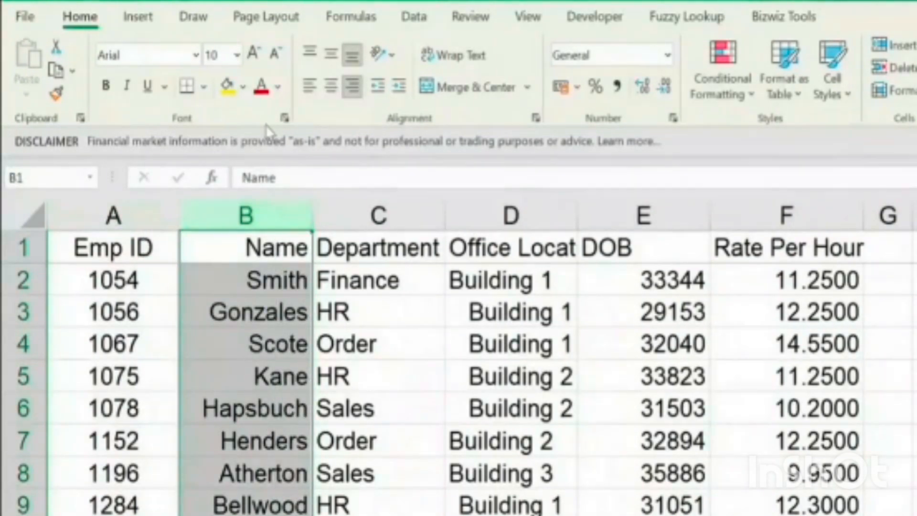
pyautogui.click(310, 86)
# Center the Department, Office Location and DOB columns
pyautogui.click(348, 218)
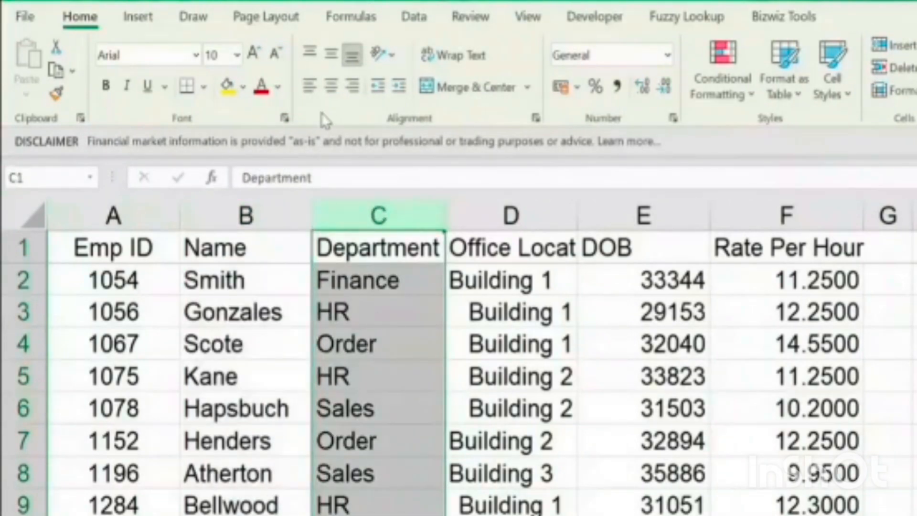
pyautogui.click(330, 86)
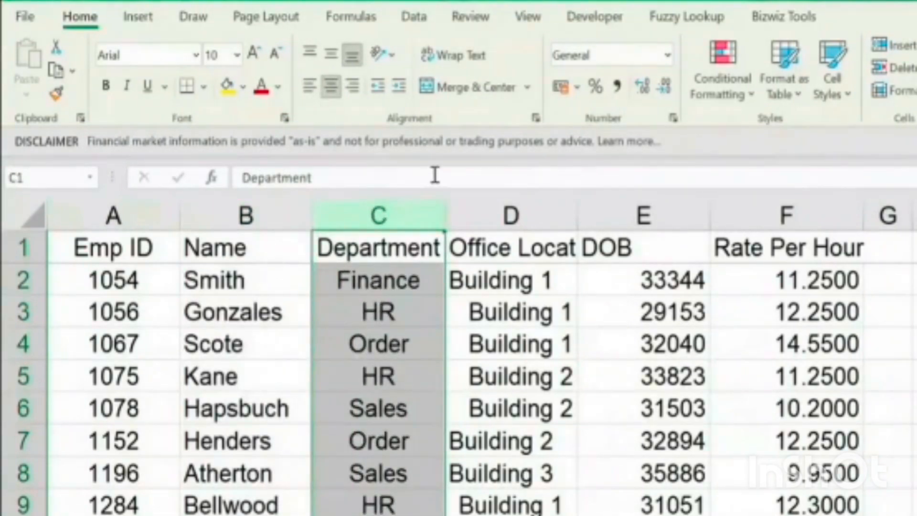
pyautogui.click(480, 215)
pyautogui.click(331, 86)
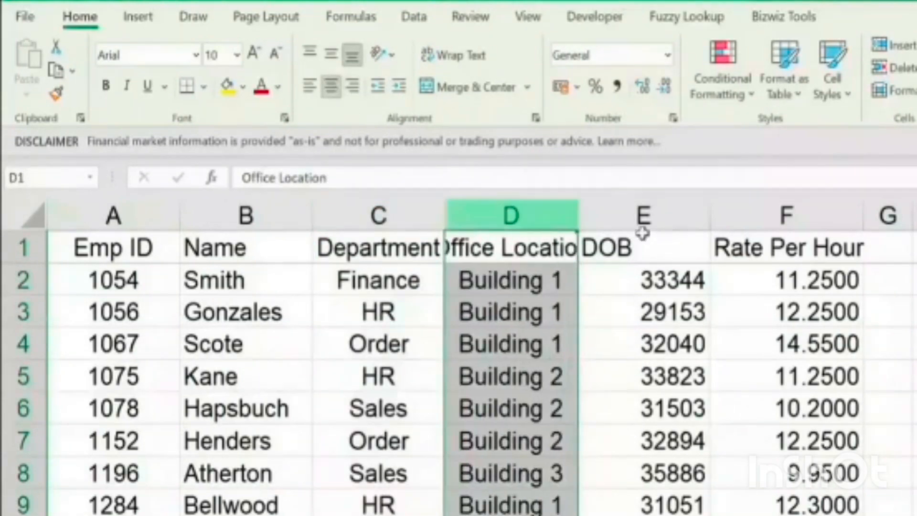
pyautogui.click(643, 215)
pyautogui.click(331, 86)
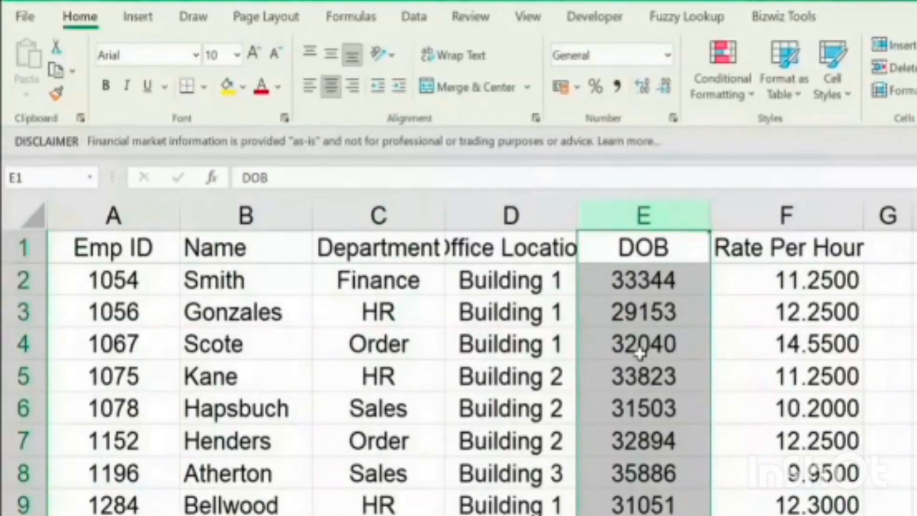
# Format the DOB column as dates with the 14-03-12 date type
pyautogui.rightClick(640, 352)
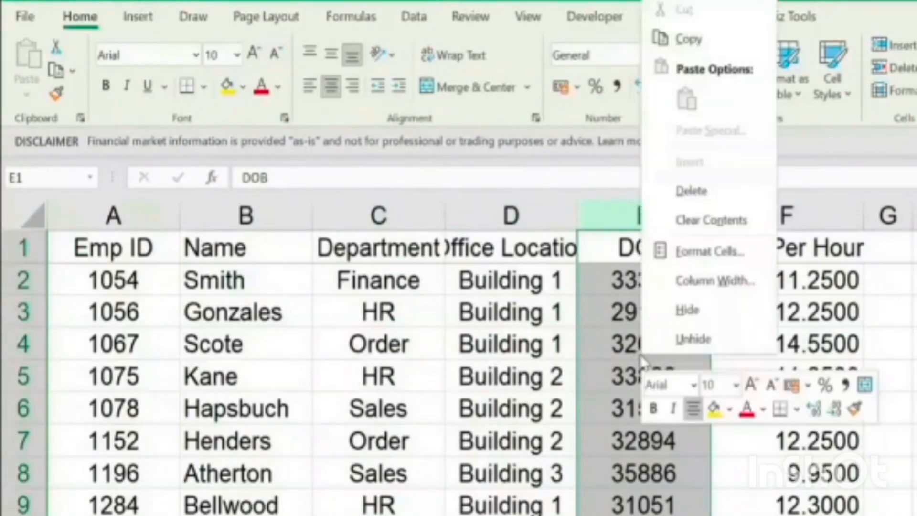
pyautogui.click(704, 252)
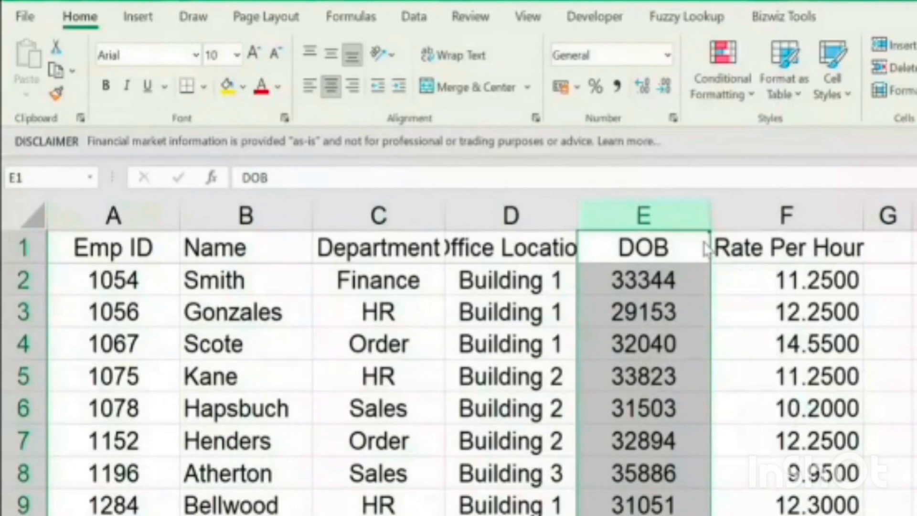
pyautogui.click(510, 22)
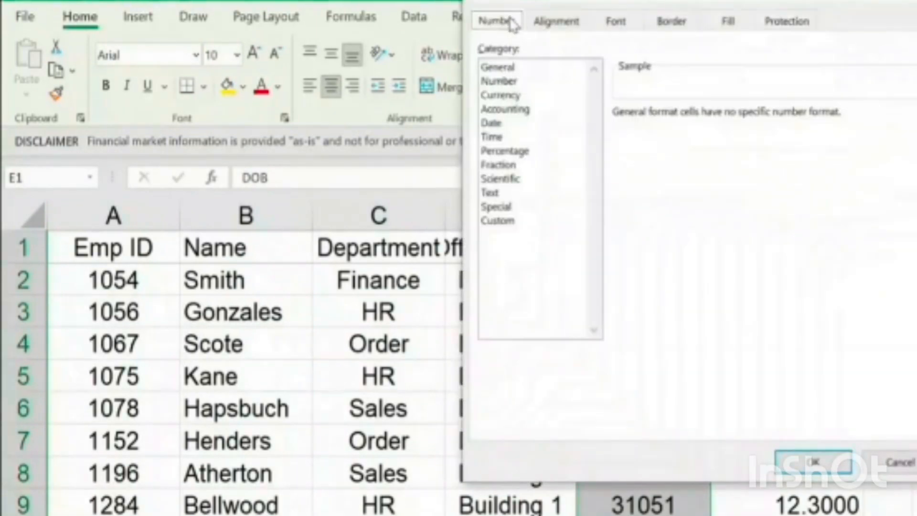
pyautogui.click(498, 124)
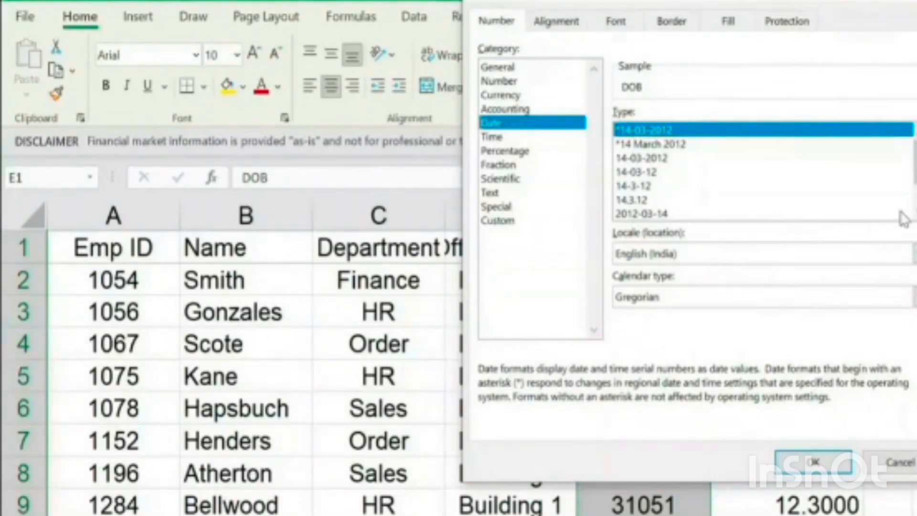
pyautogui.click(913, 216)
pyautogui.click(653, 159)
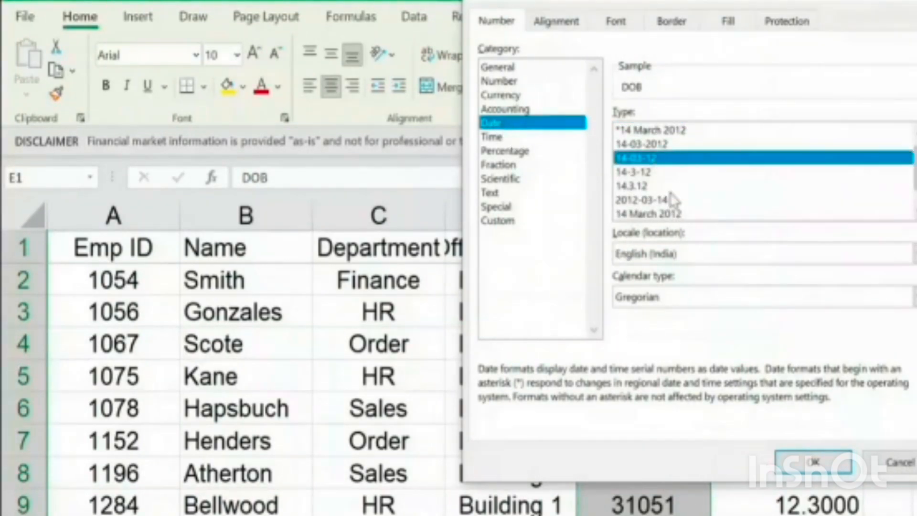
pyautogui.click(813, 463)
# Apply the Comma Style number format to the Rate Per Hour column
pyautogui.click(827, 211)
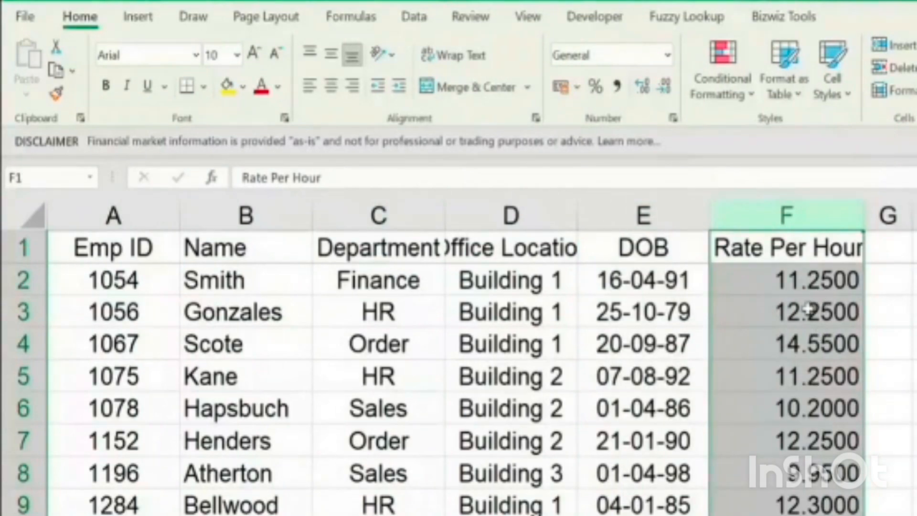
pyautogui.click(618, 87)
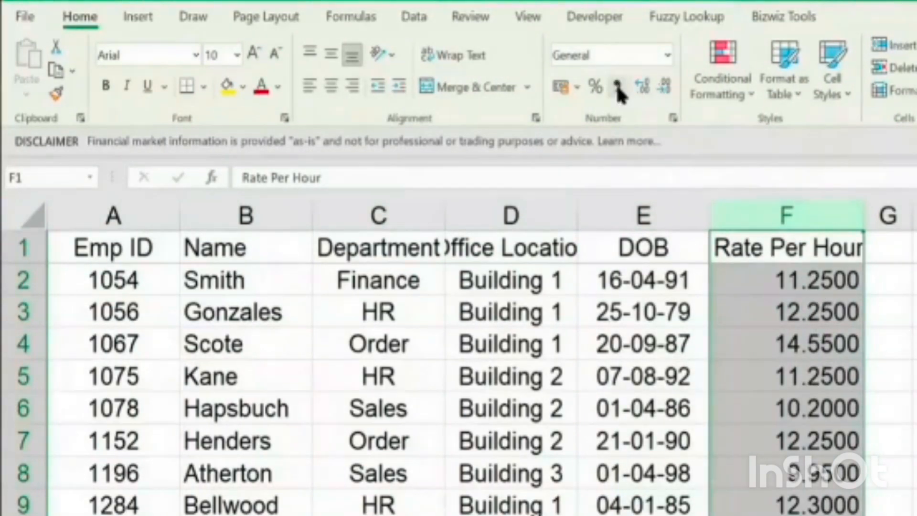
pyautogui.click(821, 279)
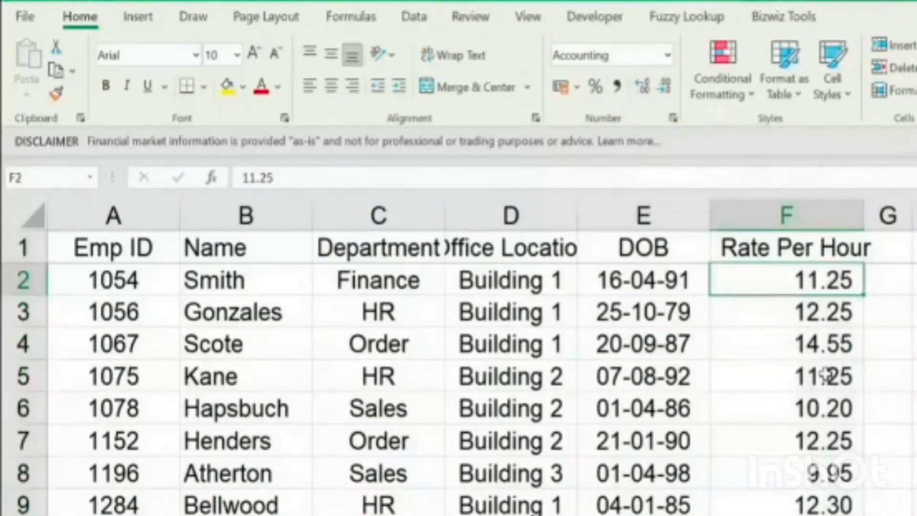
# Make the header row A1:F1 bold with a dark blue-gray fill and white text
pyautogui.click(151, 255)
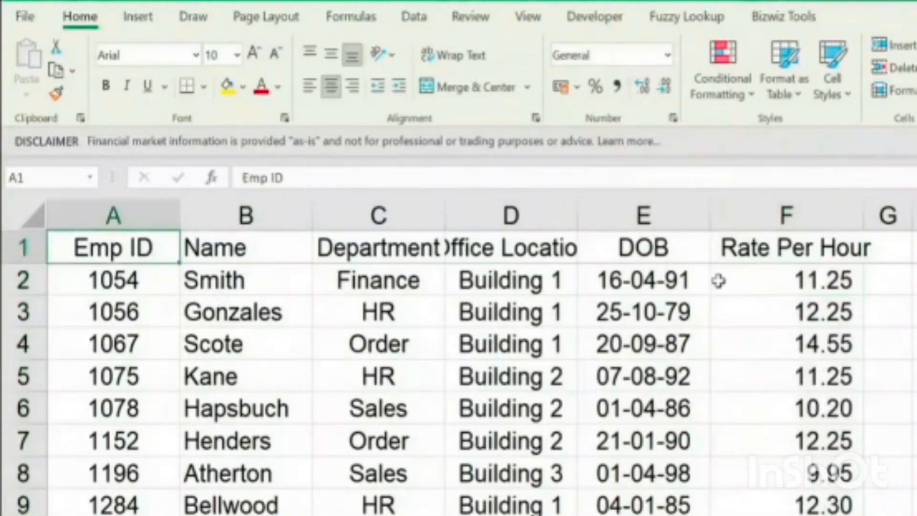
pyautogui.keyDown('shift'); pyautogui.click(838, 251); pyautogui.keyUp('shift')
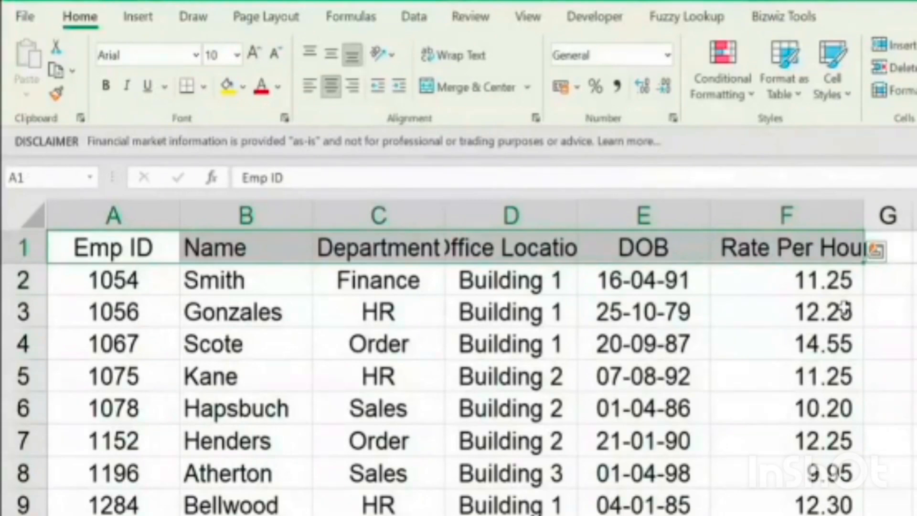
pyautogui.hotkey('ctrl', 'b')
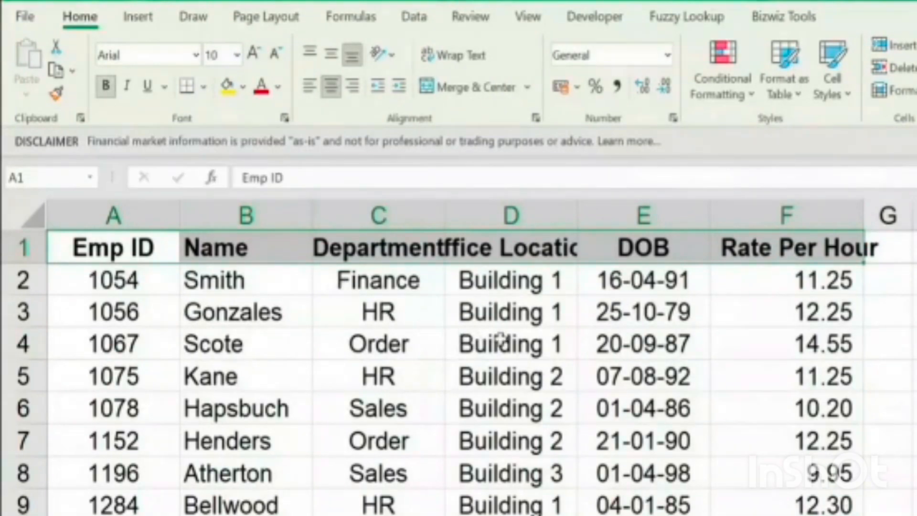
pyautogui.click(242, 86)
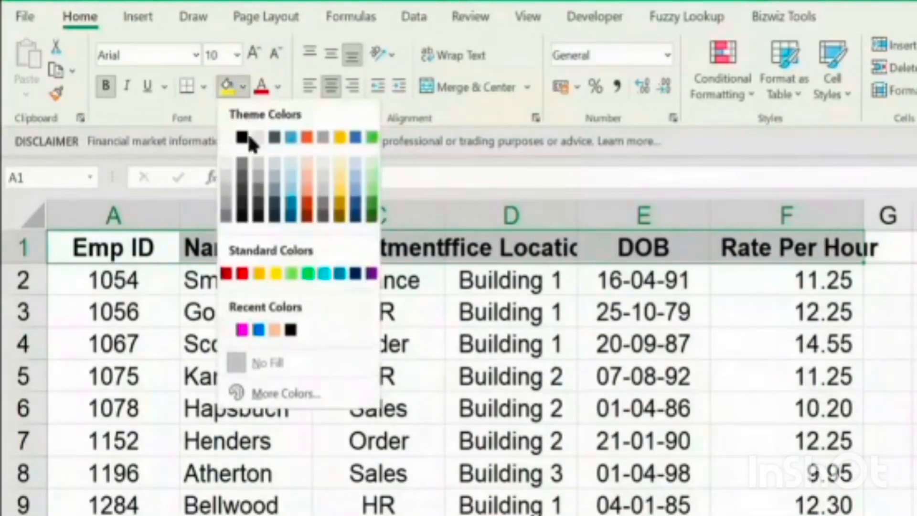
pyautogui.click(275, 138)
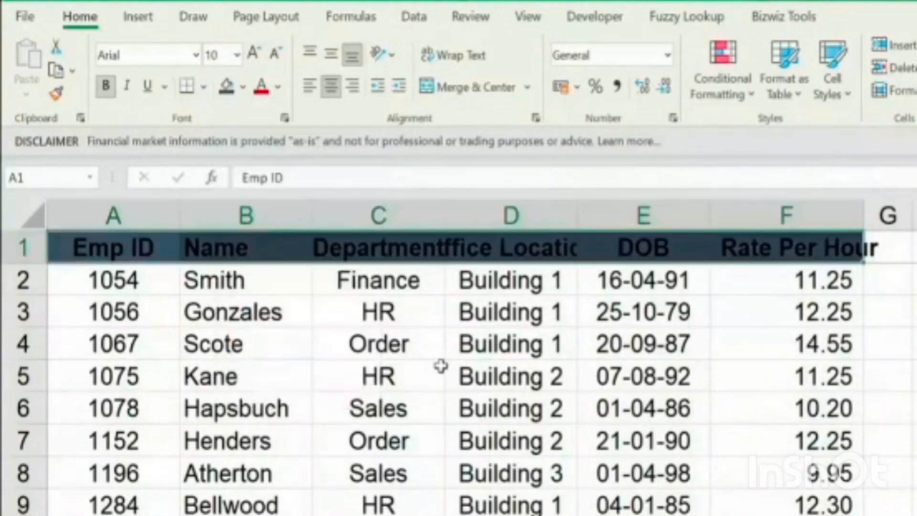
pyautogui.click(281, 89)
pyautogui.click(263, 168)
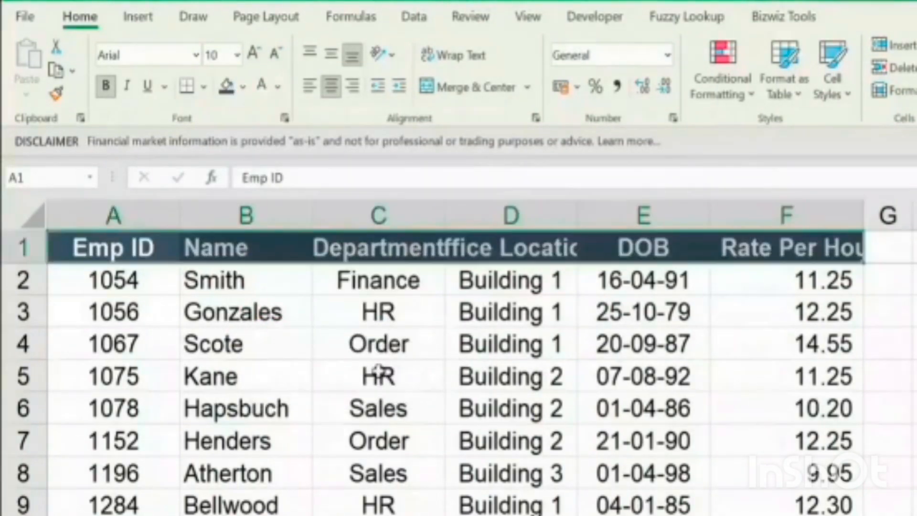
# Apply all borders to the whole employee table
pyautogui.click(143, 245)
pyautogui.scroll(-1, 692, 406)
pyautogui.scroll(-6, 716, 454)
pyautogui.scroll(1, 788, 504)
pyautogui.hotkey('ctrl', 'a')
pyautogui.click(203, 86)
pyautogui.click(241, 300)
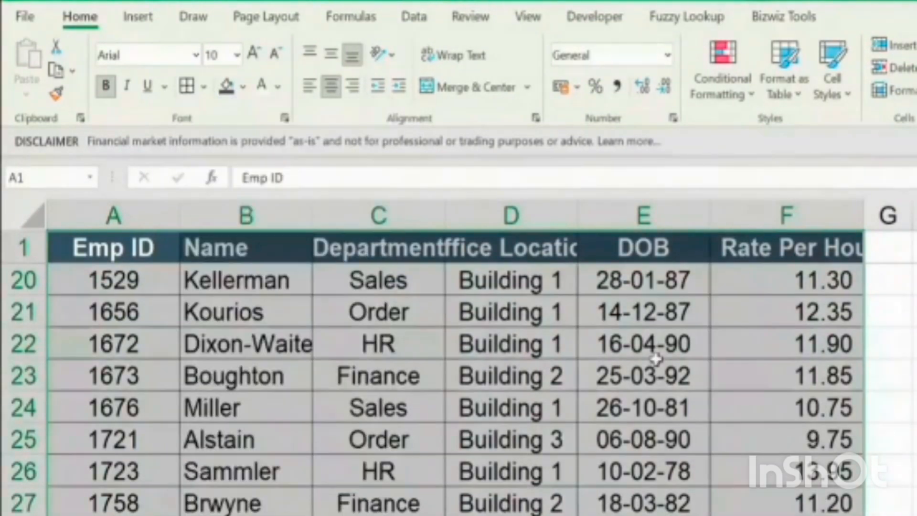
# Widen columns A to F equally until the Office Location heading fits in its cell
pyautogui.moveTo(162, 221); pyautogui.dragTo(727, 230)
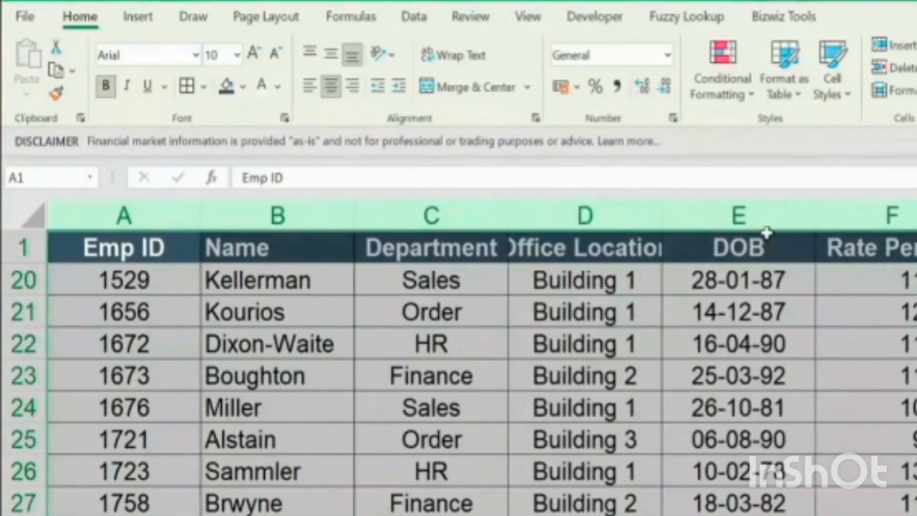
pyautogui.moveTo(678, 213); pyautogui.dragTo(685, 213)
pyautogui.click(664, 280)
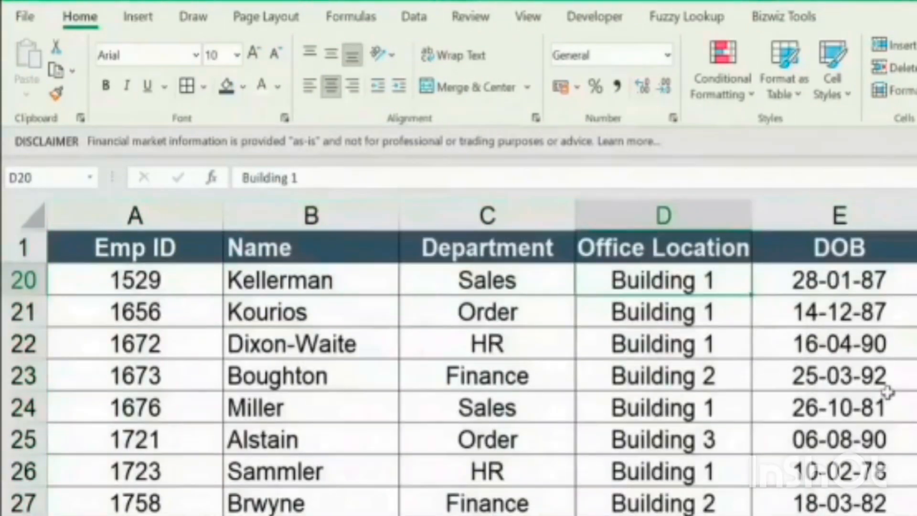
# Go from the employee table to the macro notes that start in cell J1
pyautogui.scroll(6, 872, 396)
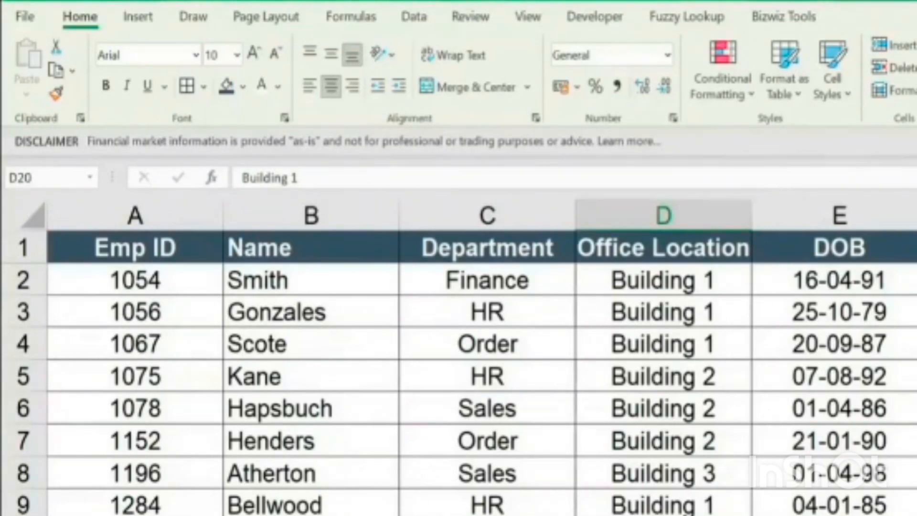
pyautogui.press('Right')
pyautogui.press('Right')
pyautogui.press('Right')
pyautogui.press('Right')
pyautogui.press('Right')
pyautogui.press('Right')
pyautogui.press('Right')
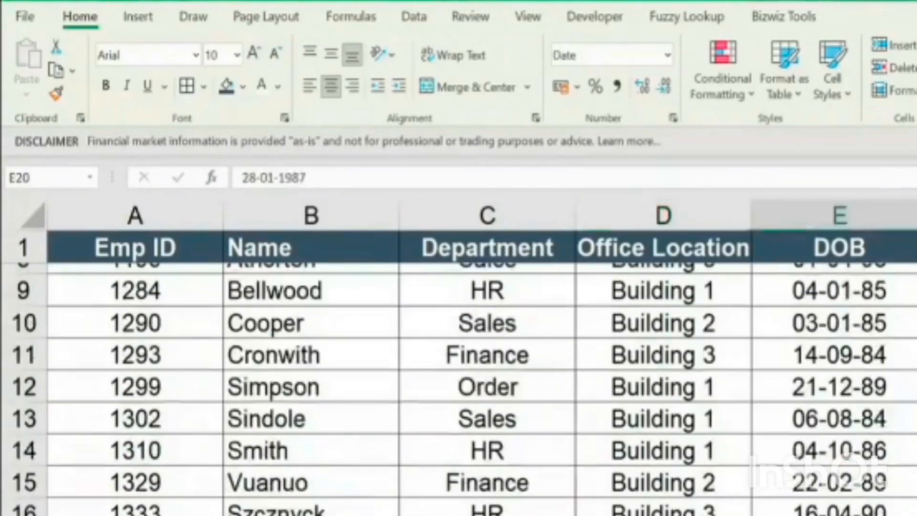
pyautogui.press('Left')
pyautogui.hotkey('ctrl', 'Up')
pyautogui.hotkey('ctrl', 'Up')
pyautogui.hotkey('ctrl', 'Up')
pyautogui.hotkey('ctrl', 'Up')
pyautogui.hotkey('ctrl', 'Up')
pyautogui.hotkey('ctrl', 'Up')
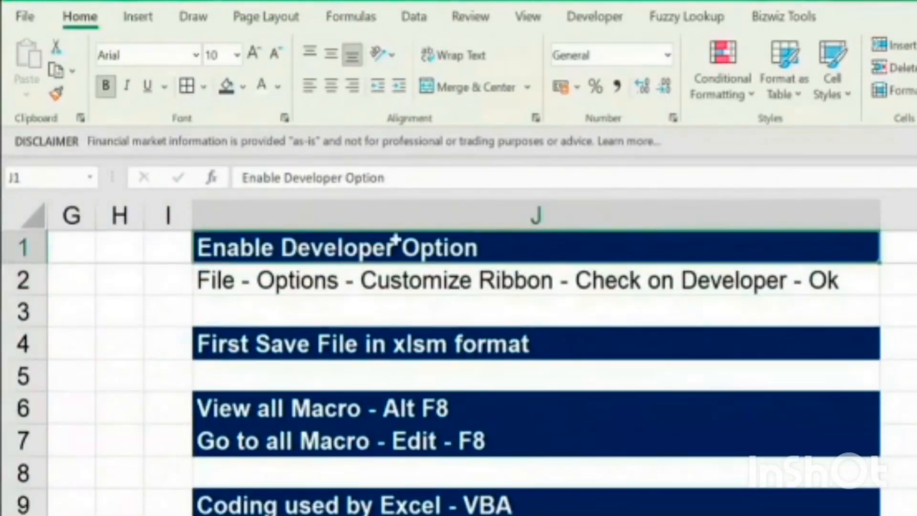
# Open the ribbon customization, keep the Developer main tab enabled, and display the Developer commands
pyautogui.click(577, 17)
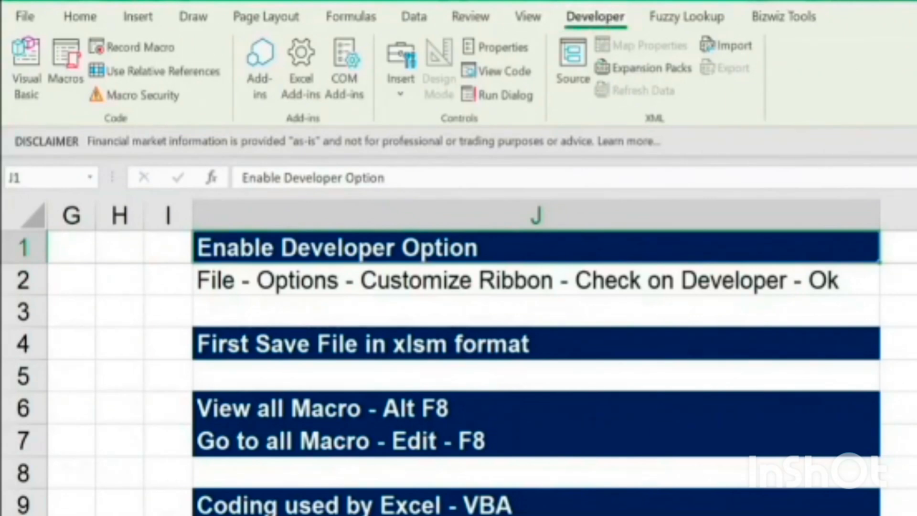
pyautogui.rightClick(354, 21)
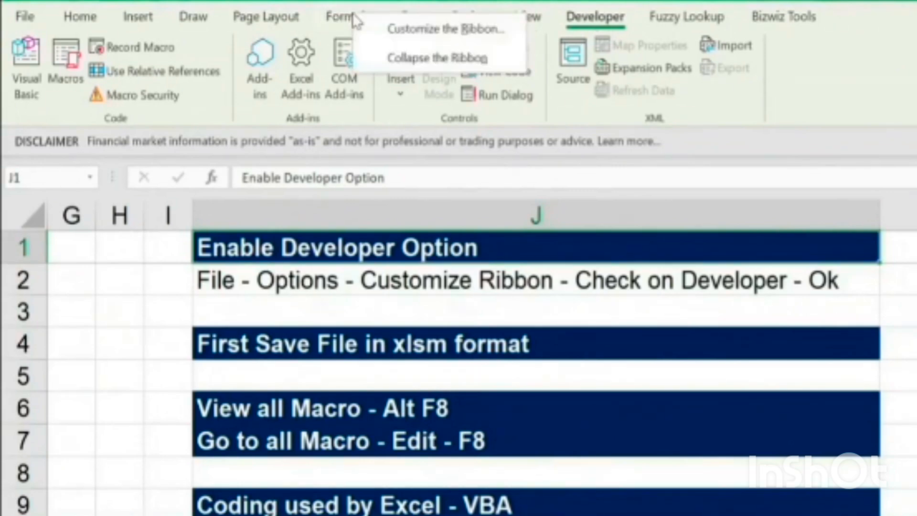
pyautogui.click(452, 30)
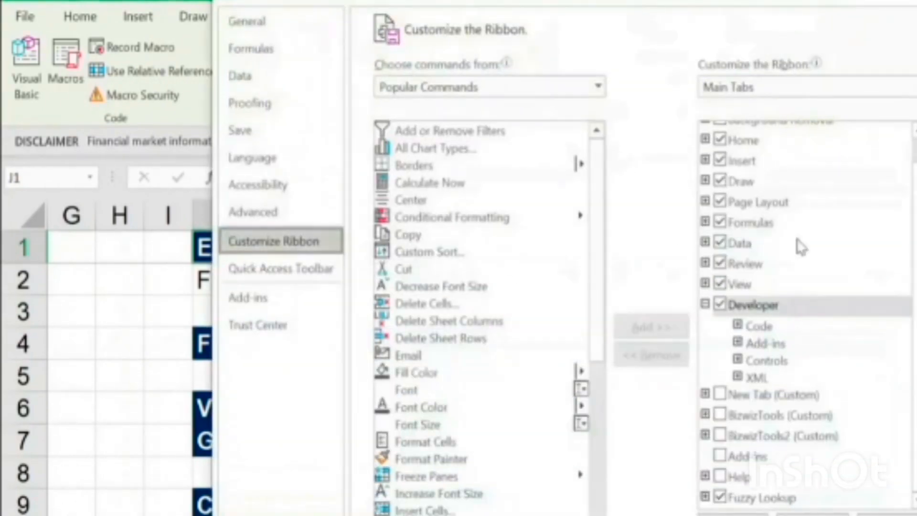
pyautogui.click(748, 305)
pyautogui.click(719, 304)
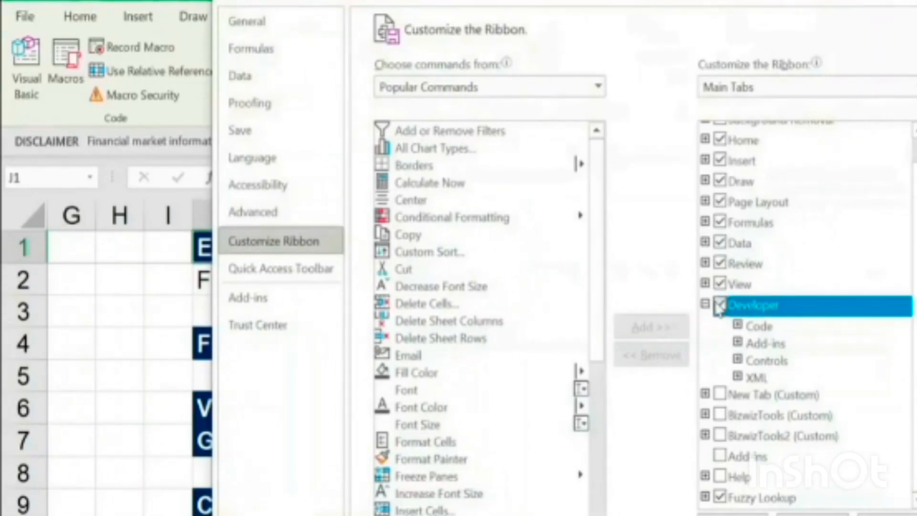
pyautogui.click(720, 304)
pyautogui.press('Return')
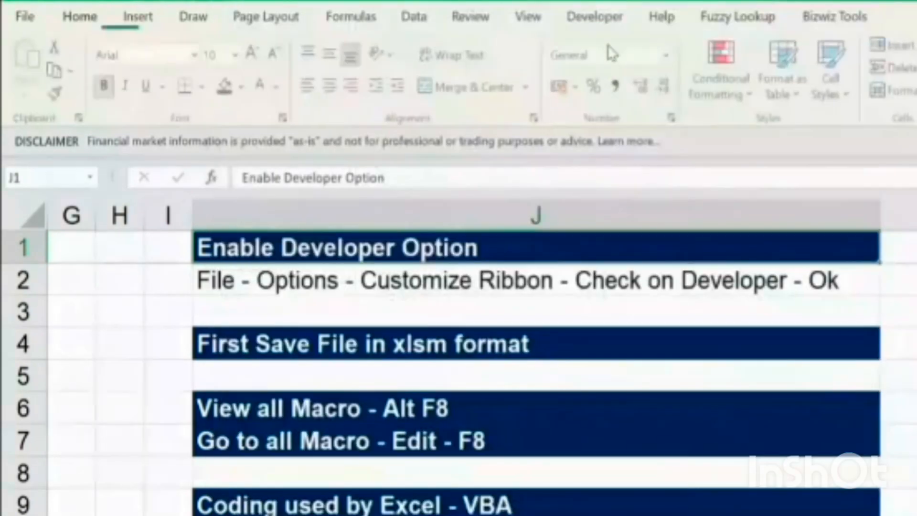
pyautogui.click(597, 17)
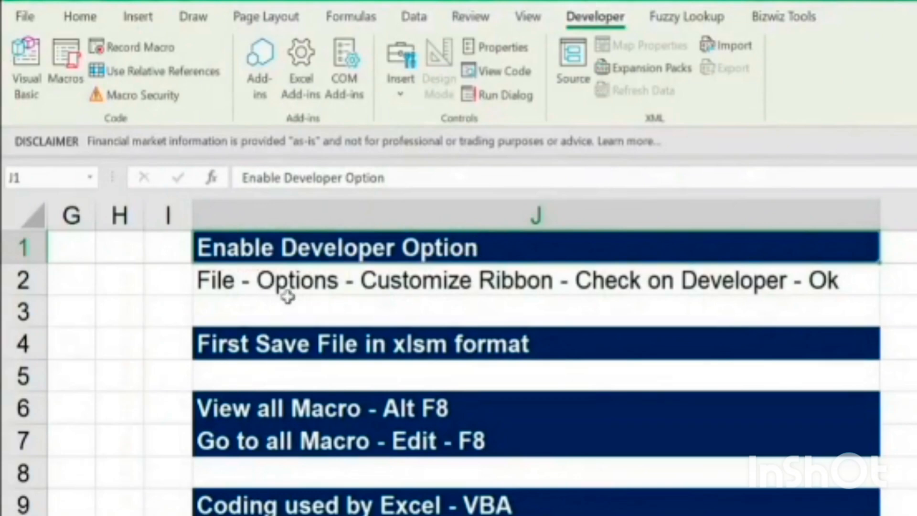
# Read the notes in J1:J4 on enabling the Developer option and saving the file in xlsm format
pyautogui.click(260, 281)
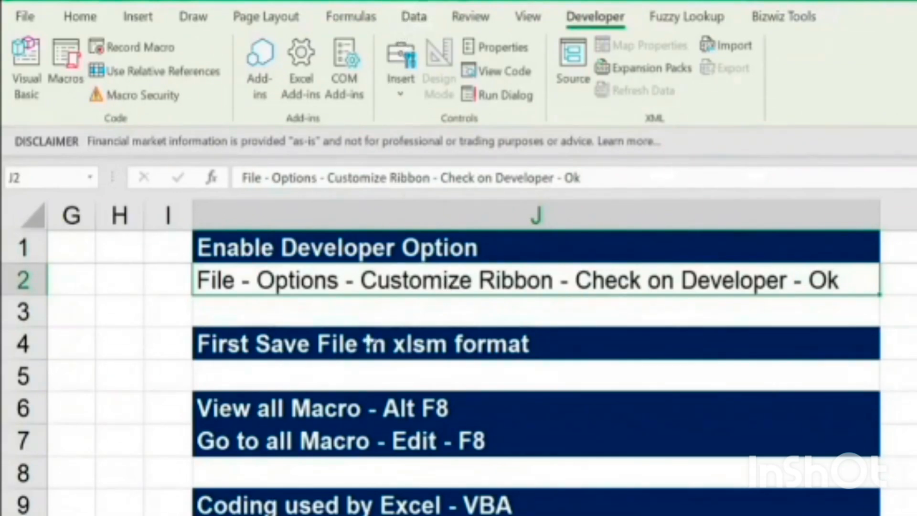
pyautogui.click(378, 353)
pyautogui.moveTo(439, 241); pyautogui.dragTo(451, 282)
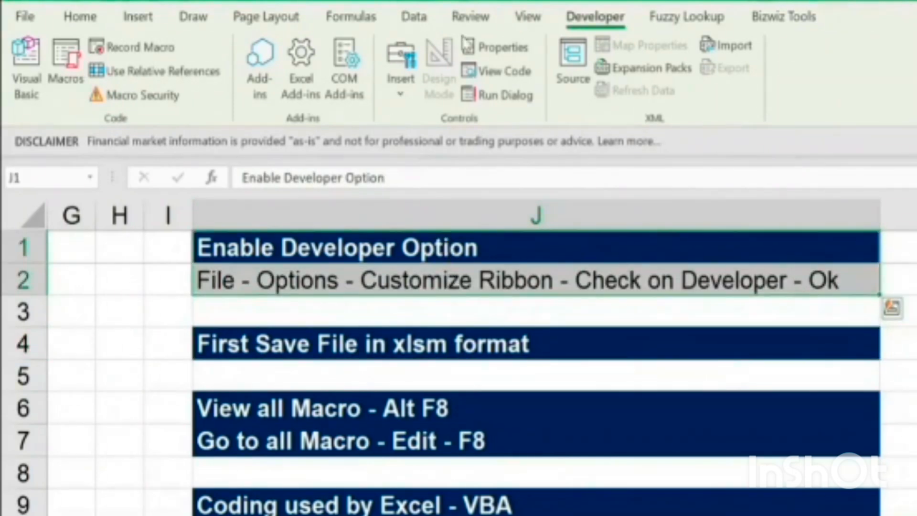
pyautogui.click(487, 347)
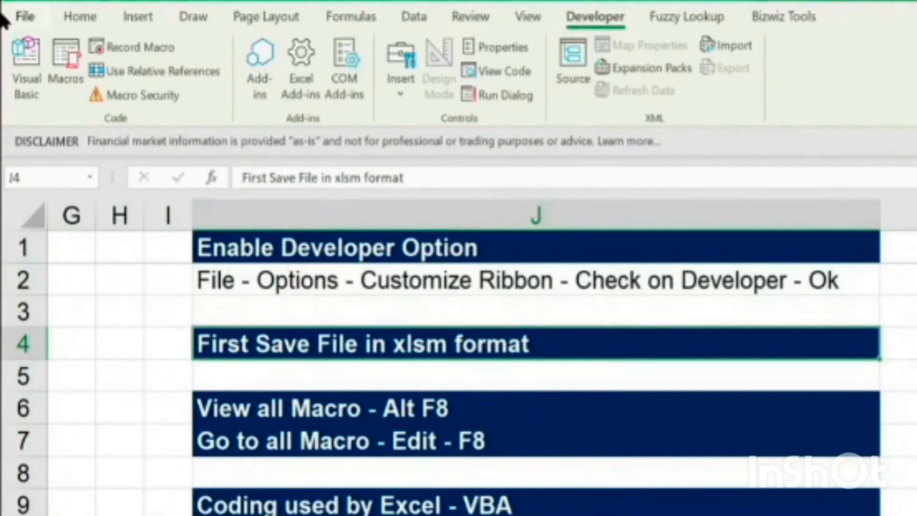
# Review the Save As file types for Session File and pick Excel Macro-Enabled Workbook (*.xlsm)
pyautogui.click(24, 16)
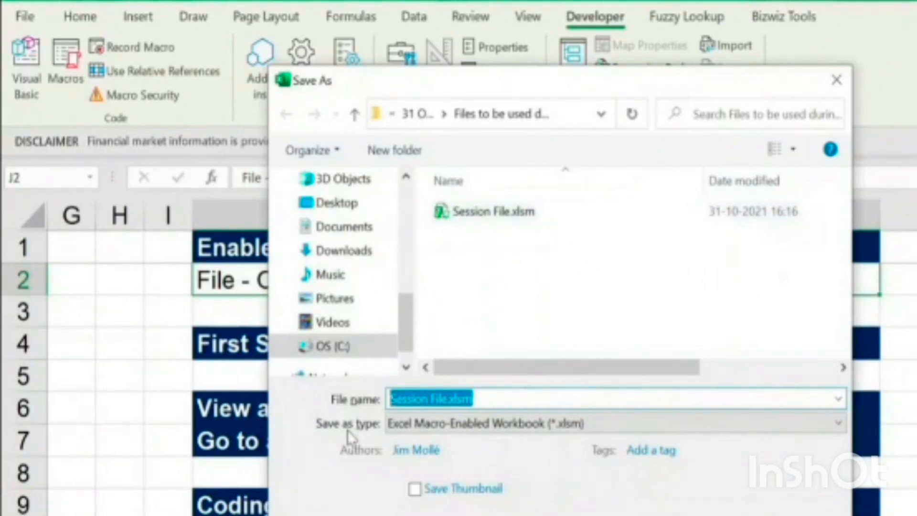
pyautogui.click(476, 435)
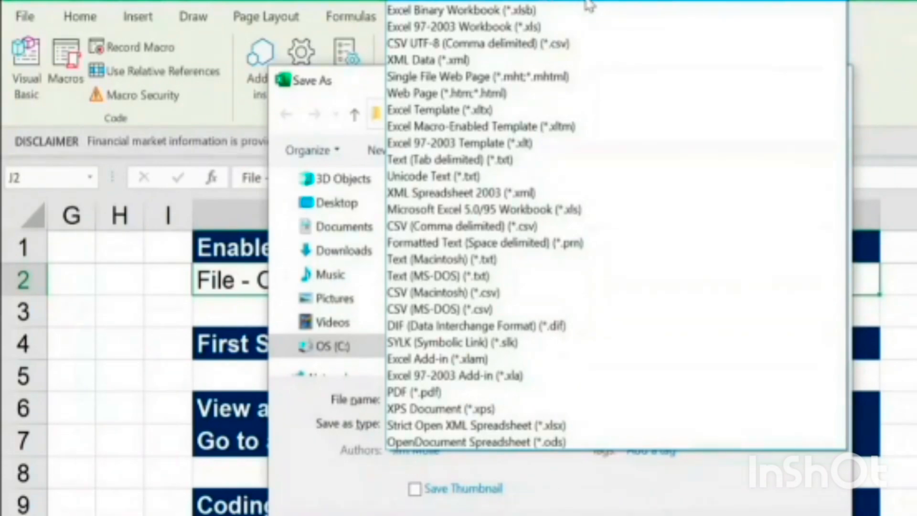
pyautogui.click(590, 5)
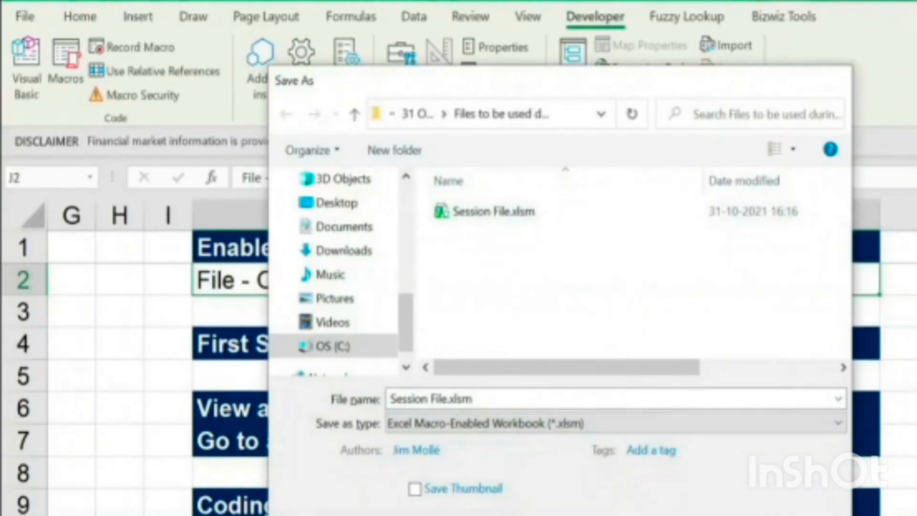
pyautogui.click(772, 508)
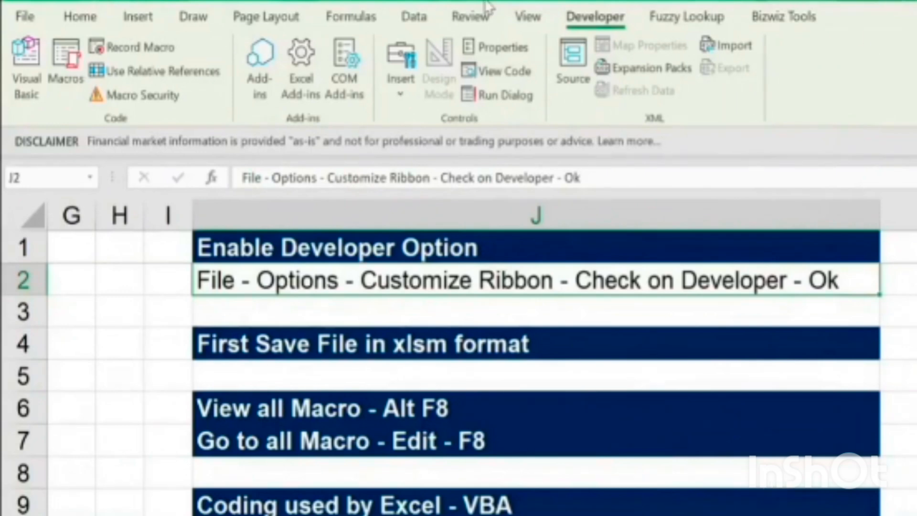
# Return from the xlsm note in J4 to the Emp ID column of the employee table
pyautogui.click(558, 344)
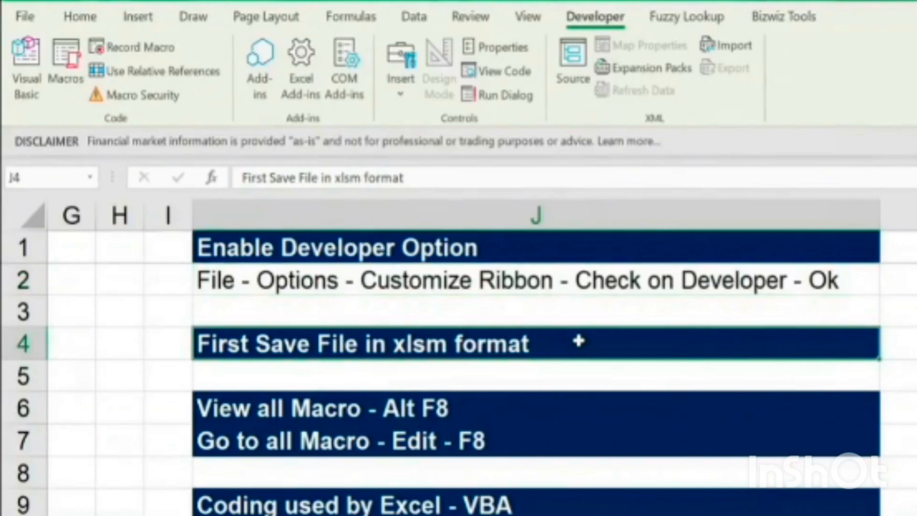
pyautogui.hotkey('ctrl', 'Left')
pyautogui.hotkey('ctrl', 'Left')
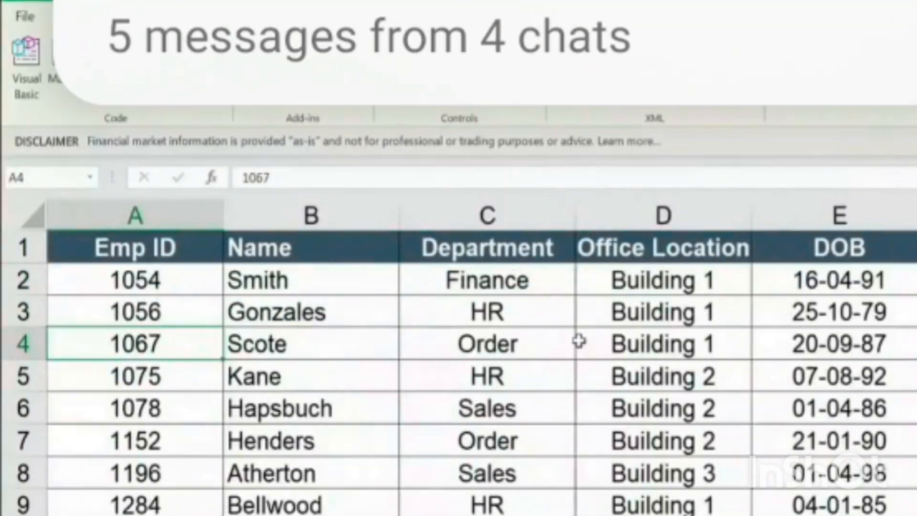
# Copy the unformatted employee data in columns A to F and paste it over the formatted table
pyautogui.click(188, 216)
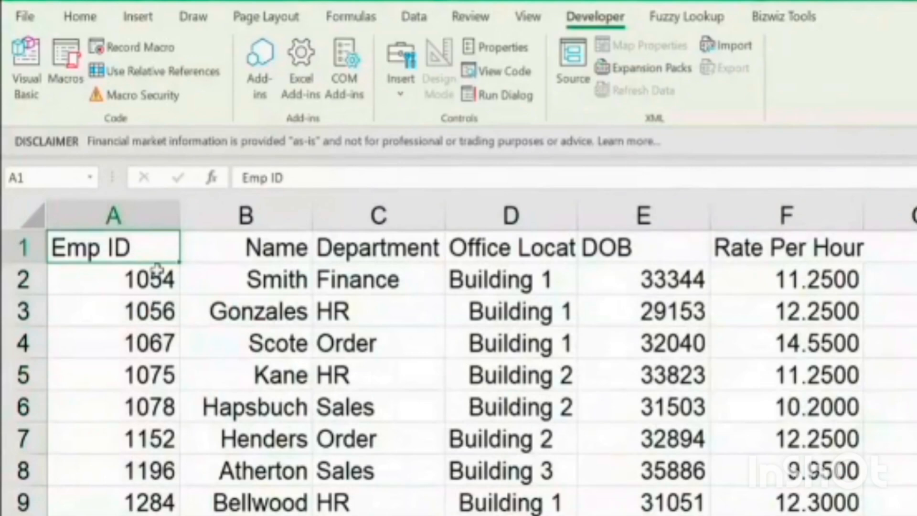
pyautogui.moveTo(148, 211); pyautogui.dragTo(761, 217)
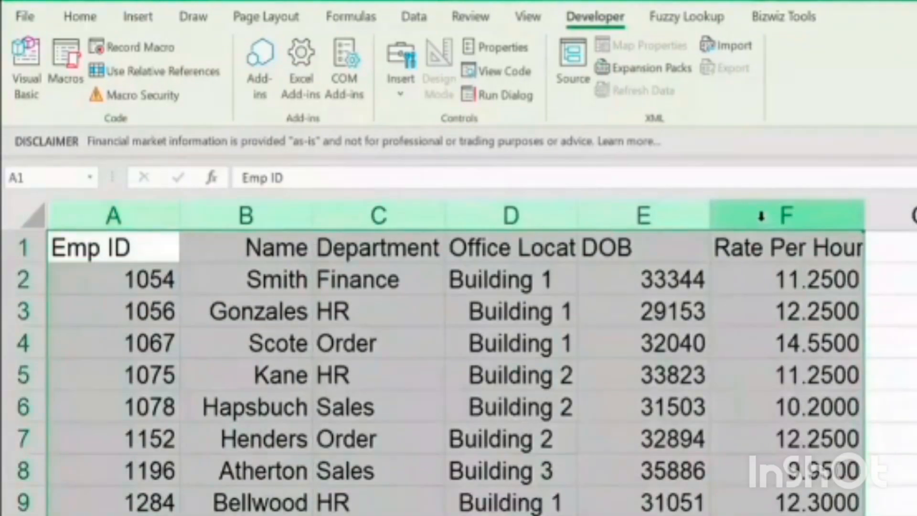
pyautogui.hotkey('ctrl', 'c')
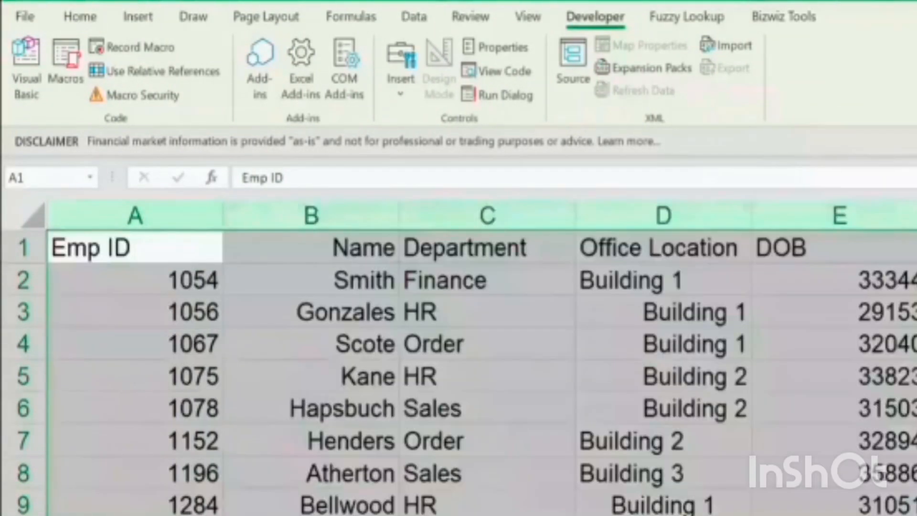
pyautogui.press('Down')
pyautogui.press('Up')
pyautogui.press('Right')
pyautogui.press('Right')
pyautogui.press('Right')
pyautogui.press('Right')
pyautogui.press('Right')
pyautogui.press('Left')
pyautogui.press('Left')
pyautogui.press('Left')
pyautogui.press('Left')
pyautogui.press('Left')
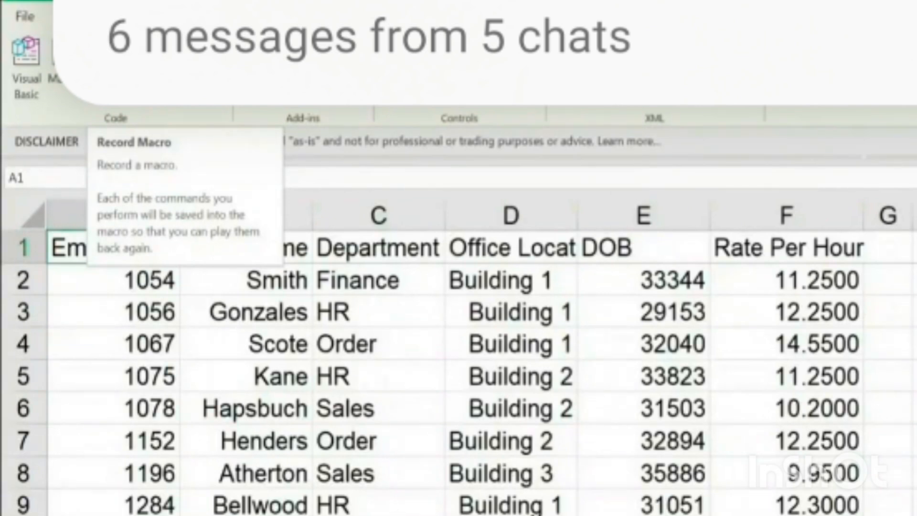
# Set up a new macro recording named Data_Formatting with the shortcut Ctrl+Shift+P
pyautogui.click(127, 44)
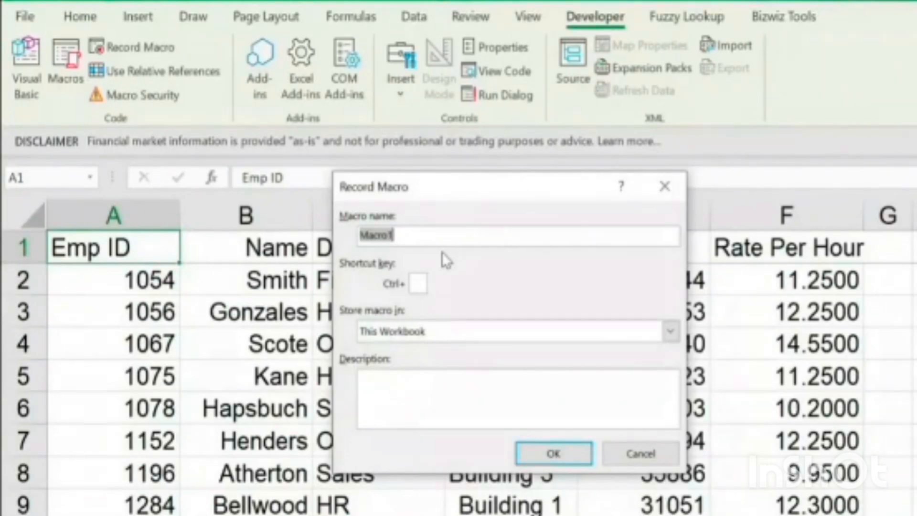
pyautogui.write('S')
pyautogui.press('BackSpace')
pyautogui.write('Data_Formatting')
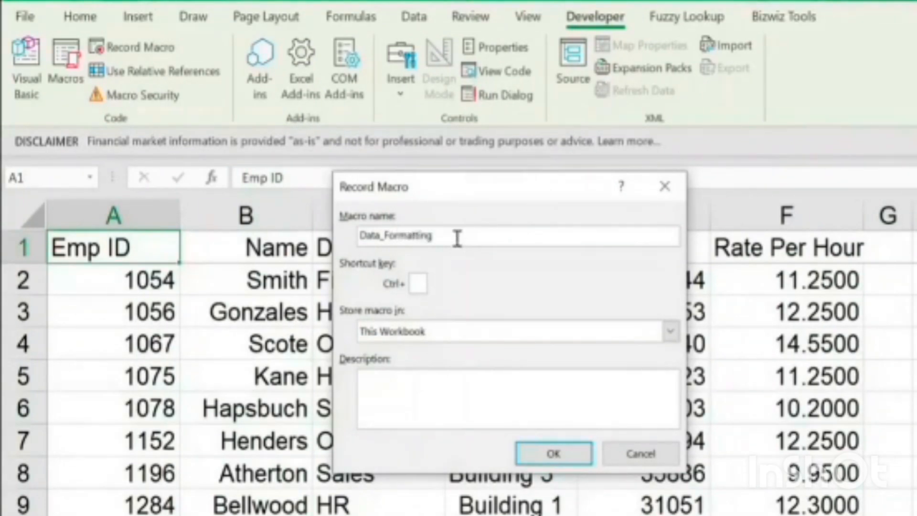
pyautogui.click(417, 283)
pyautogui.write('P')
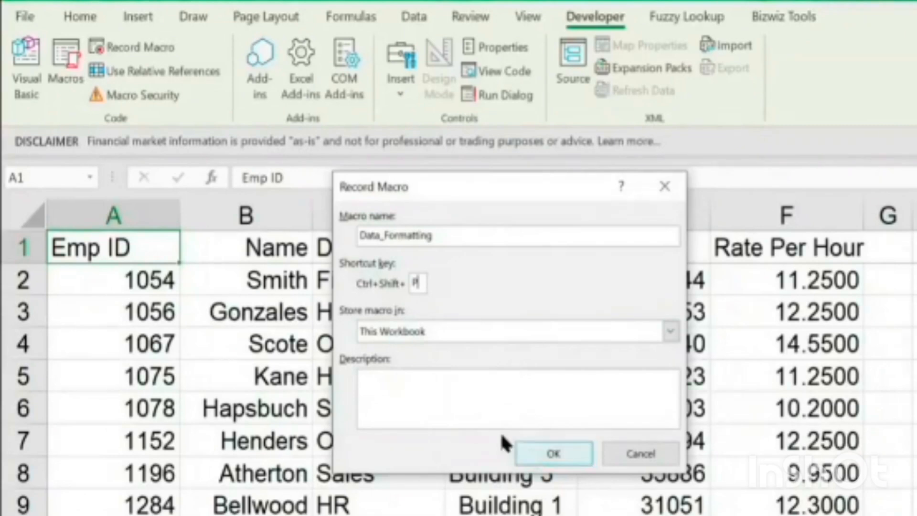
# Store the macro in This Workbook, leave its description empty, and start recording
pyautogui.click(433, 337)
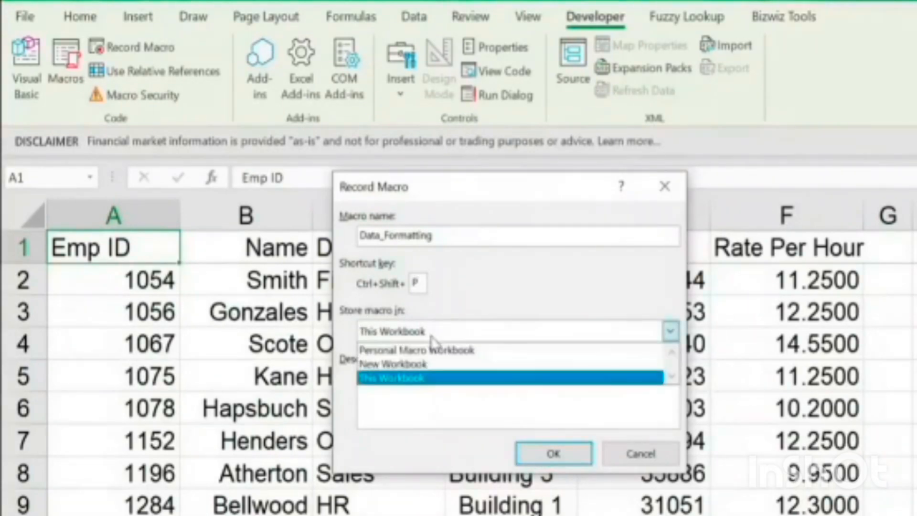
pyautogui.click(429, 379)
pyautogui.click(417, 397)
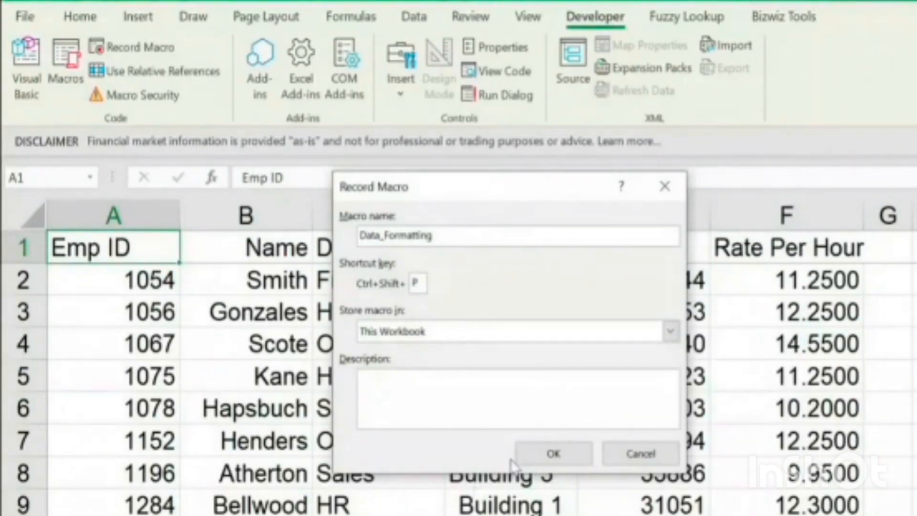
pyautogui.click(534, 452)
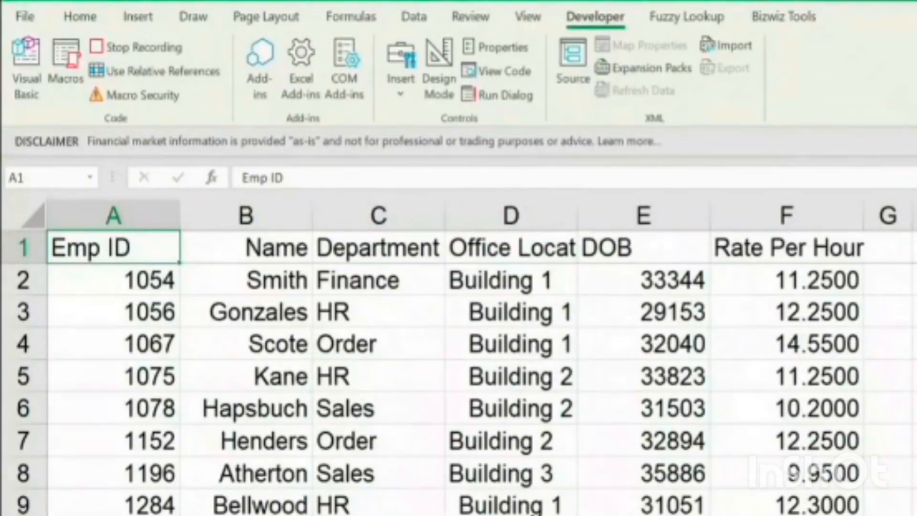
# Center the Emp ID column and left-align the Name column
pyautogui.click(129, 215)
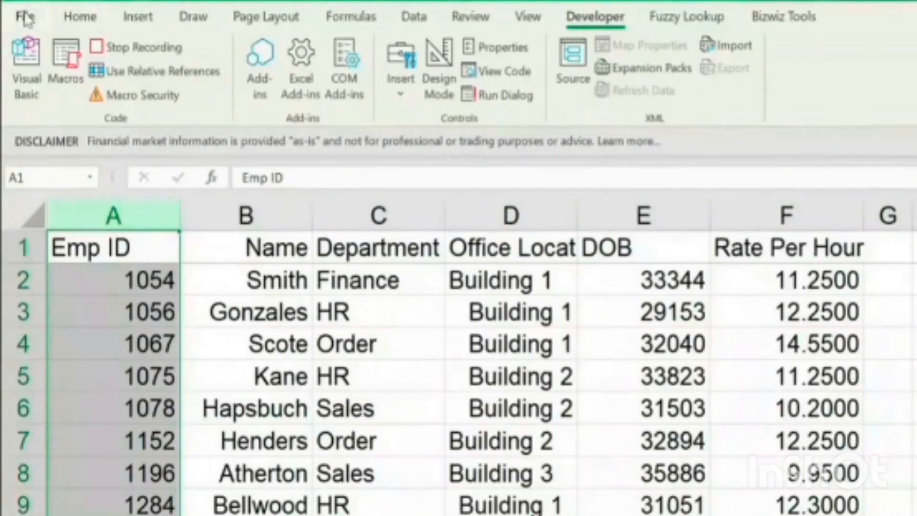
pyautogui.click(79, 19)
pyautogui.click(330, 86)
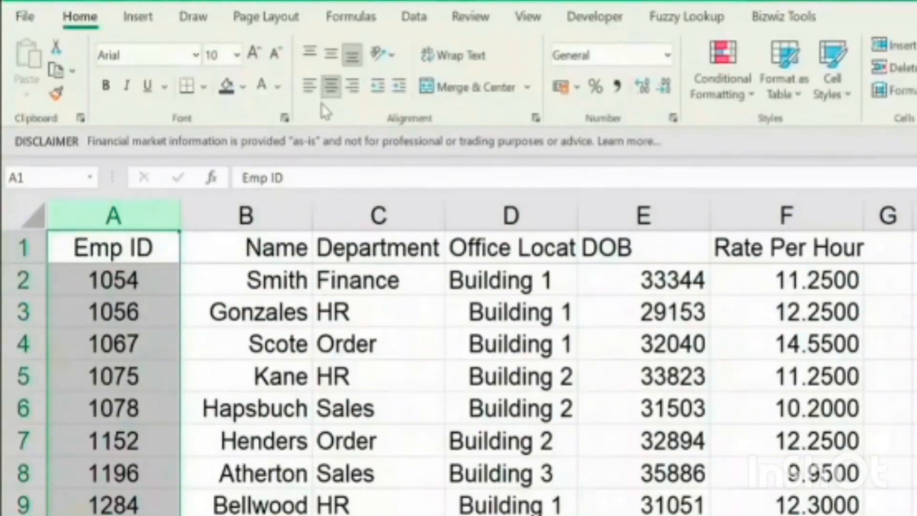
pyautogui.click(282, 213)
pyautogui.click(313, 87)
# Center the Department, Office Location and DOB columns
pyautogui.click(322, 213)
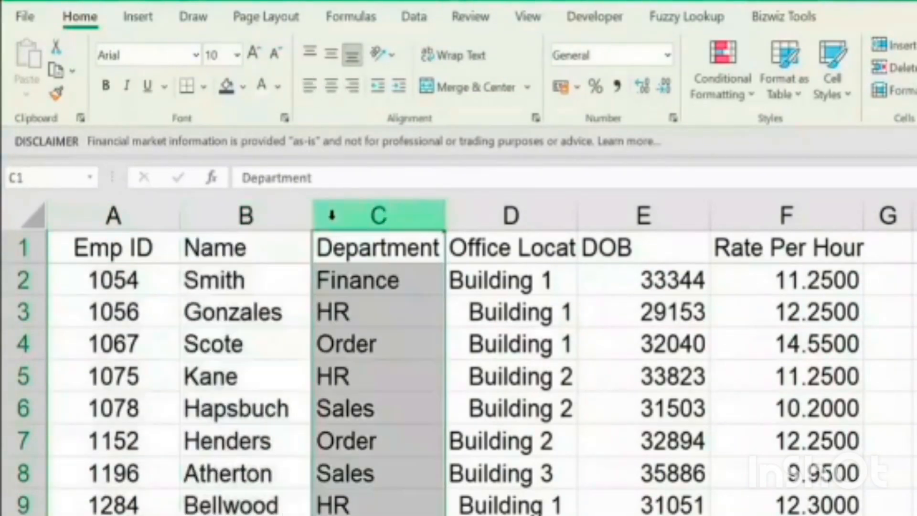
pyautogui.click(331, 87)
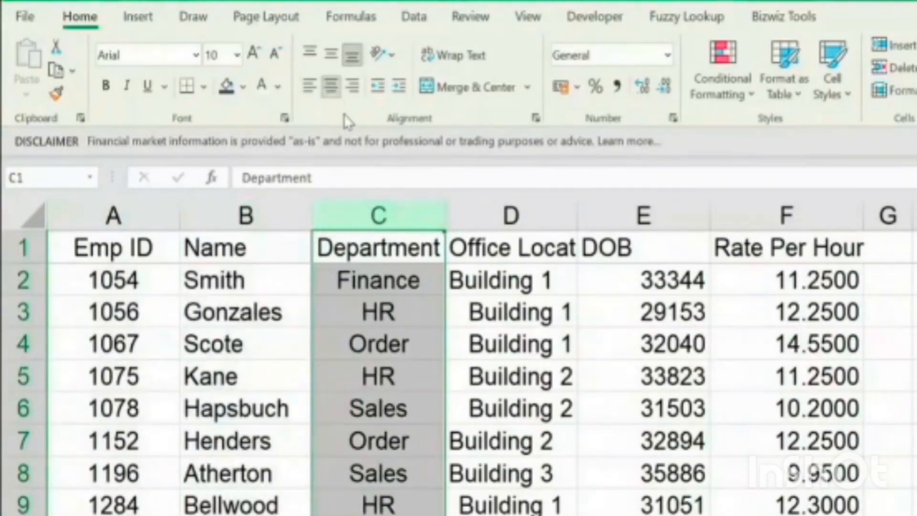
pyautogui.click(473, 210)
pyautogui.click(332, 87)
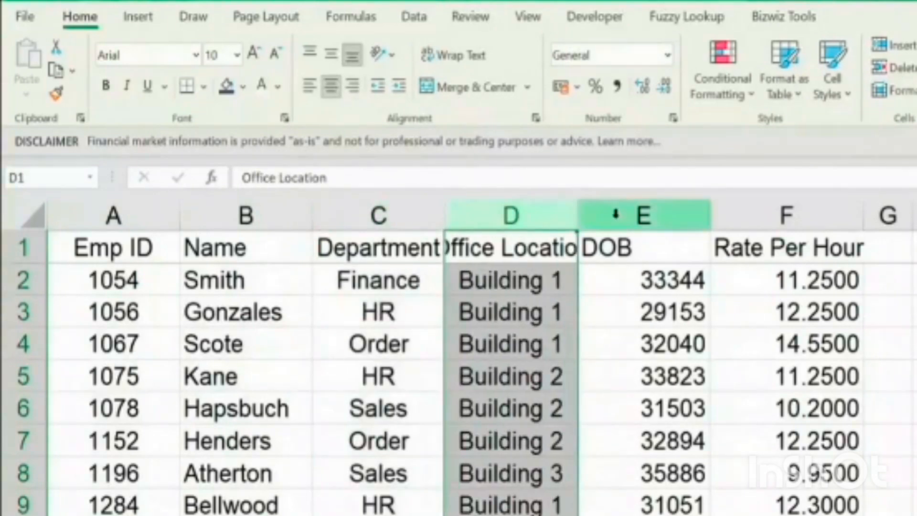
pyautogui.click(611, 214)
pyautogui.click(332, 87)
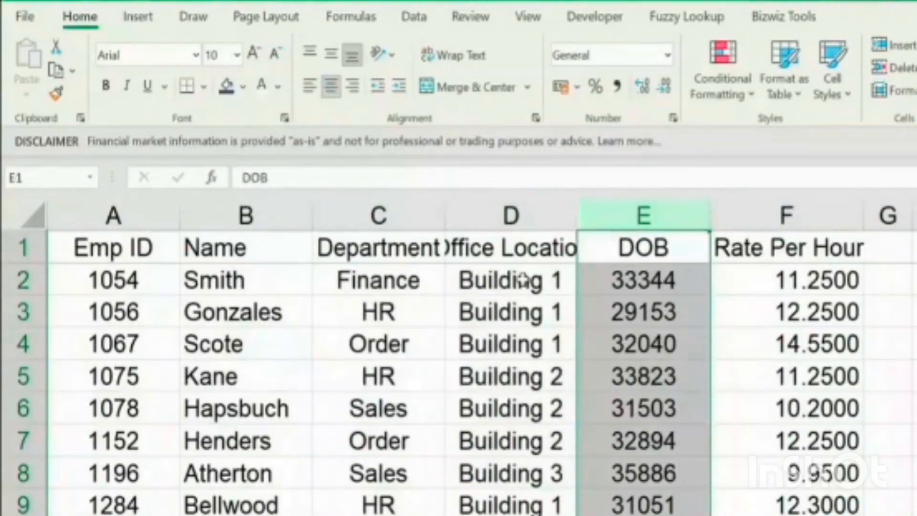
# Format the DOB column as Date type 14-03-12 and apply Comma Style to the Rate Per Hour column
pyautogui.rightClick(652, 262)
pyautogui.click(721, 513)
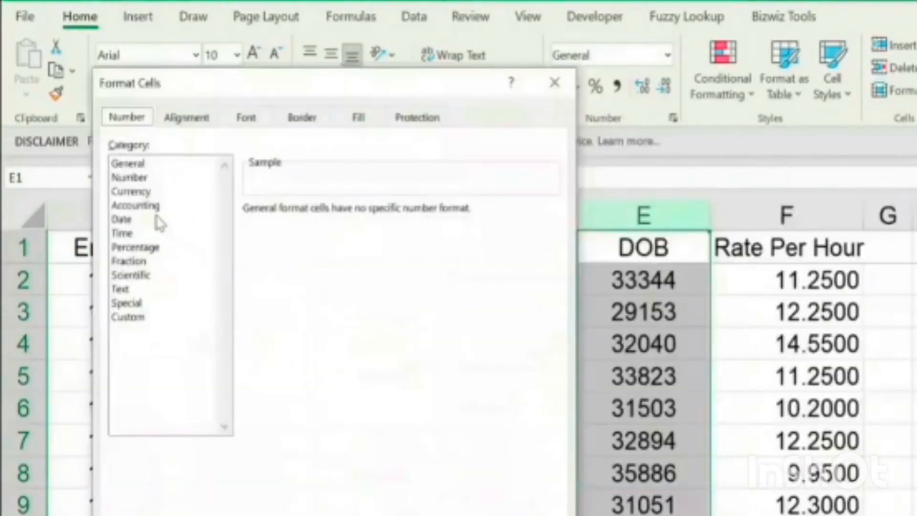
pyautogui.click(130, 220)
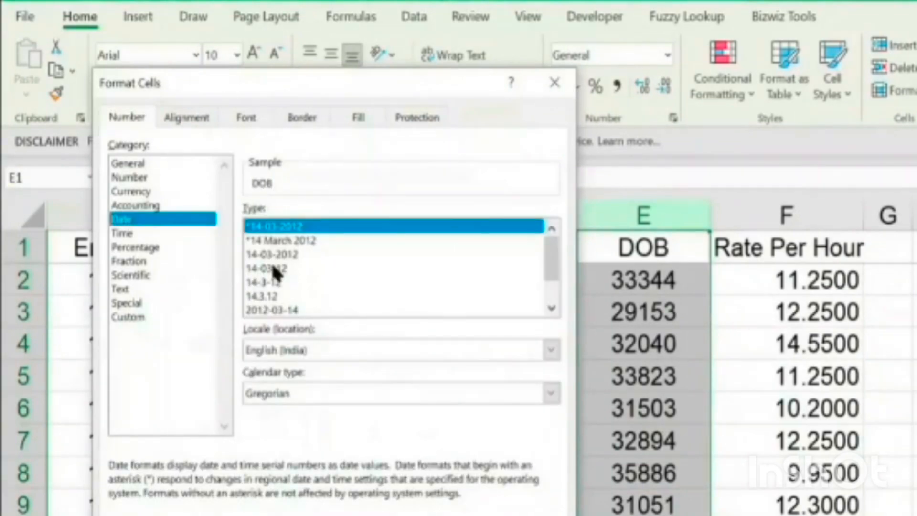
pyautogui.click(274, 268)
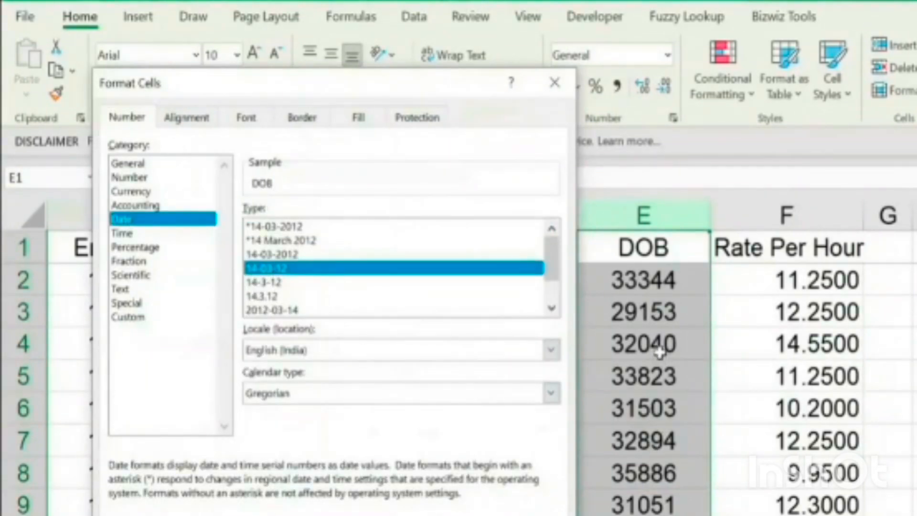
pyautogui.press('Return')
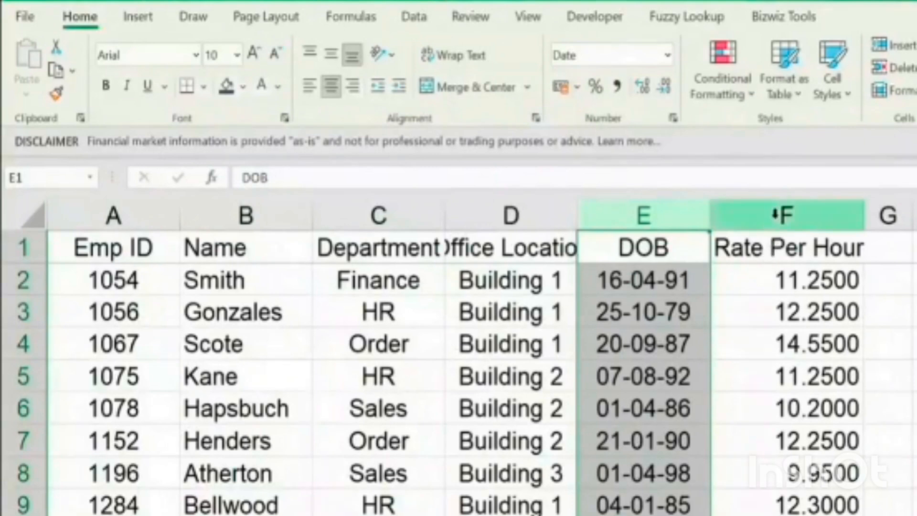
pyautogui.click(775, 214)
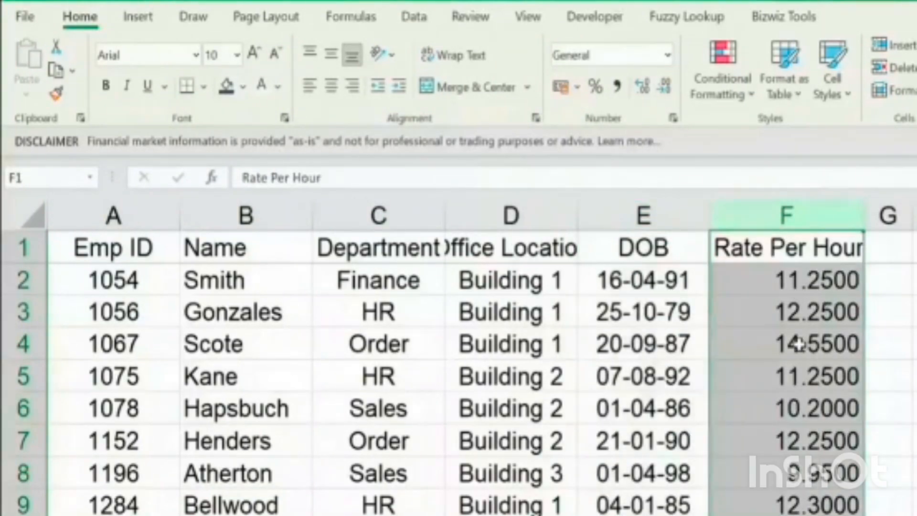
pyautogui.click(617, 86)
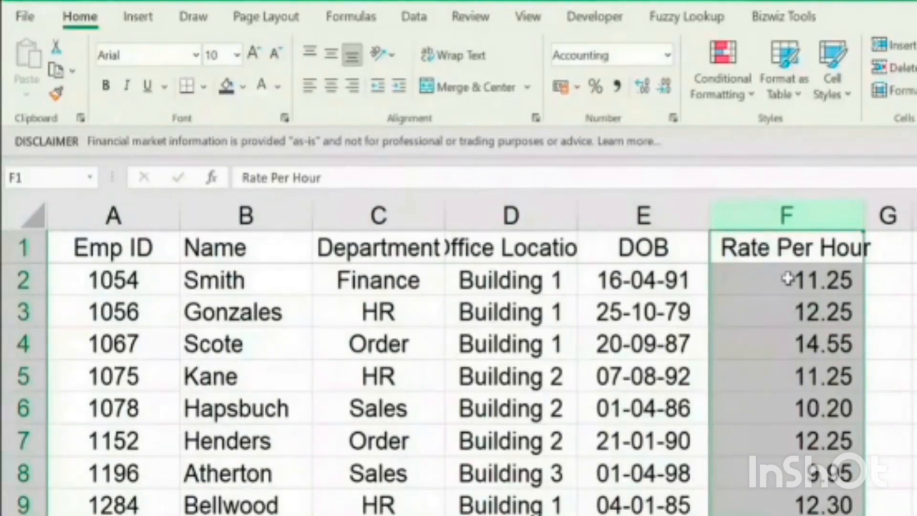
# Make the header row A1:F1 bold with a dark blue fill and white text
pyautogui.click(99, 244)
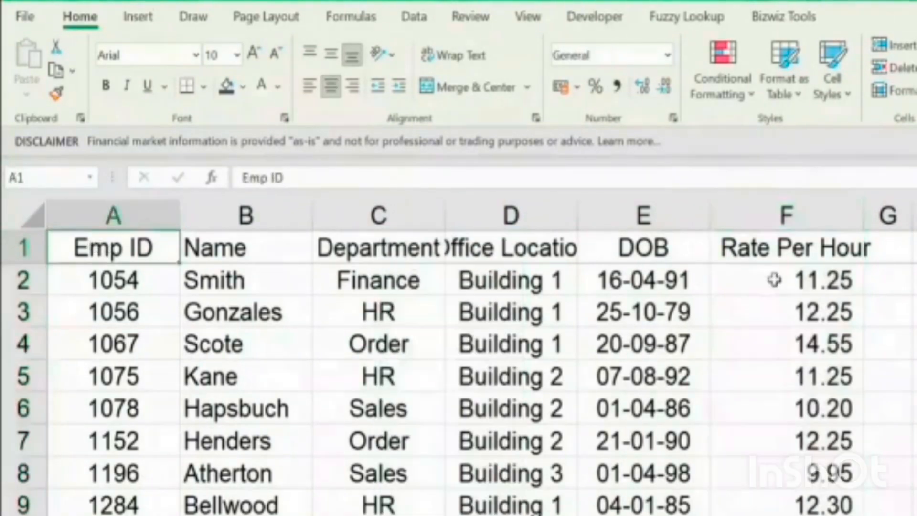
pyautogui.keyDown('shift'); pyautogui.click(781, 253); pyautogui.keyUp('shift')
pyautogui.hotkey('ctrl', 'b')
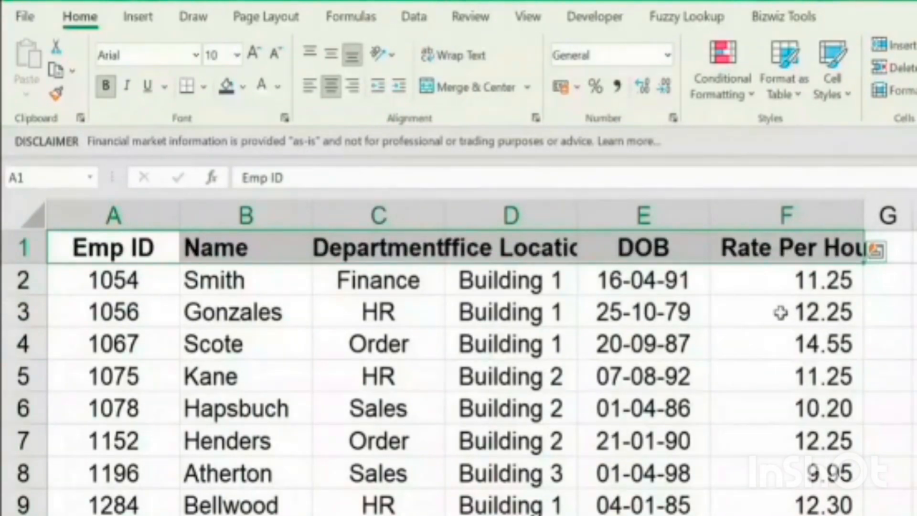
pyautogui.click(226, 86)
pyautogui.click(261, 86)
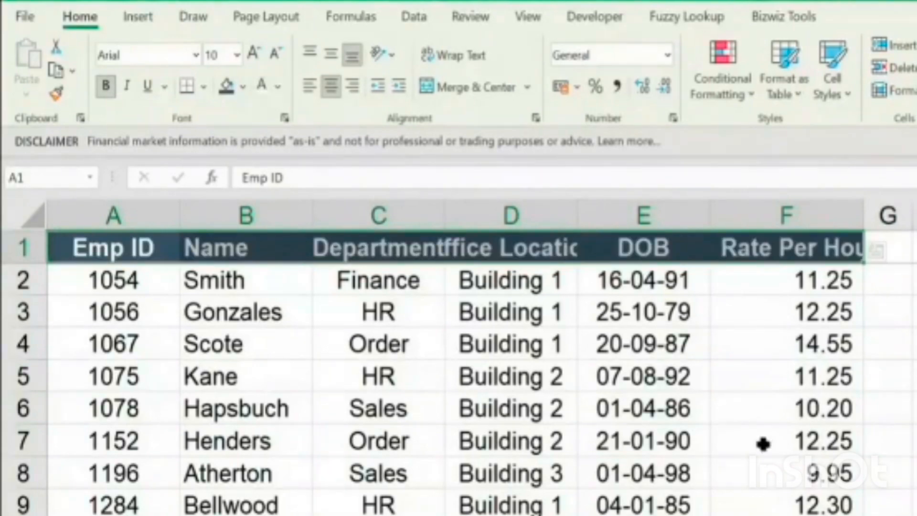
# Apply All Borders to the entire employee table, from the header down to row 28
pyautogui.scroll(-4, 763, 444)
pyautogui.scroll(-3, 817, 468)
pyautogui.hotkey('ctrl', 'a')
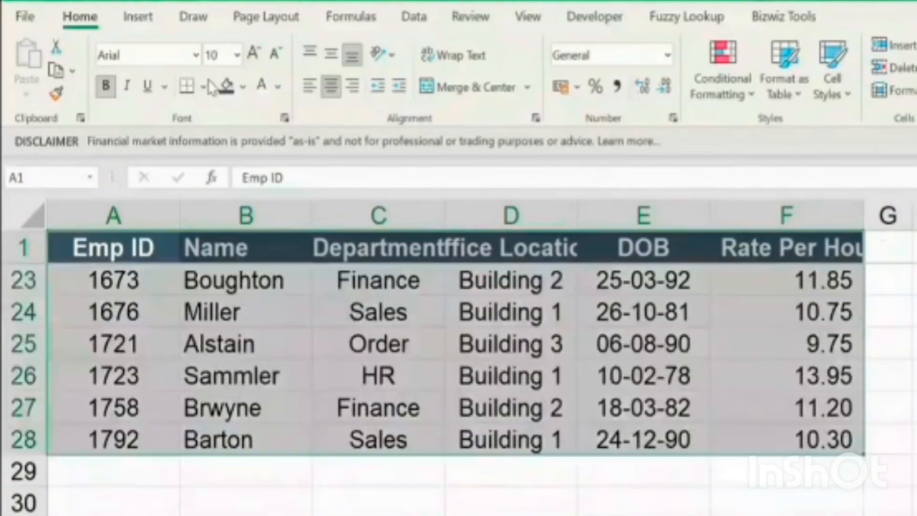
pyautogui.scroll(1, 211, 87)
pyautogui.click(203, 86)
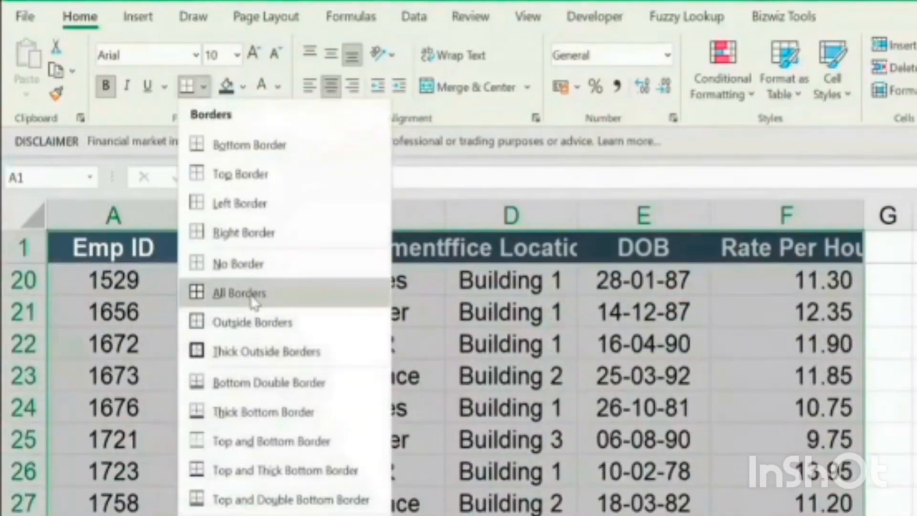
pyautogui.click(249, 294)
# Widen the table columns so the full headings fit, and stop the macro recording
pyautogui.moveTo(114, 215); pyautogui.dragTo(534, 284)
pyautogui.click(160, 212)
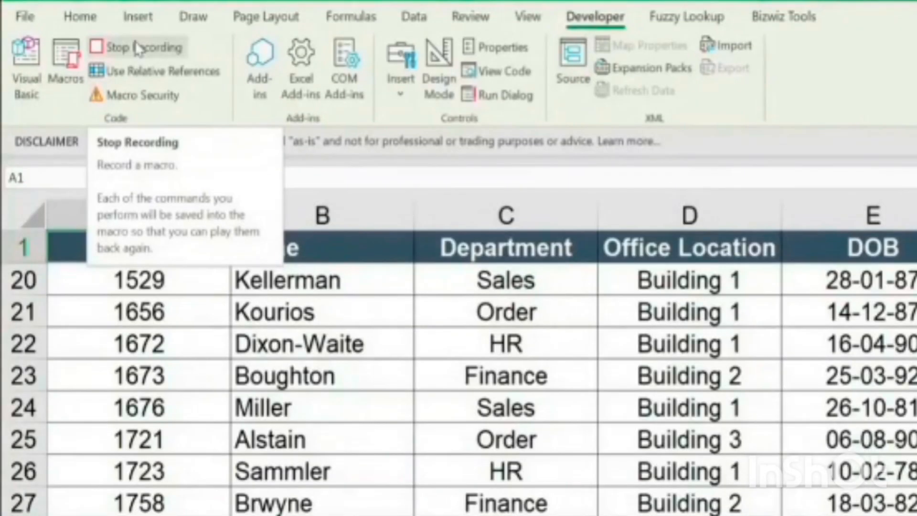
pyautogui.click(137, 47)
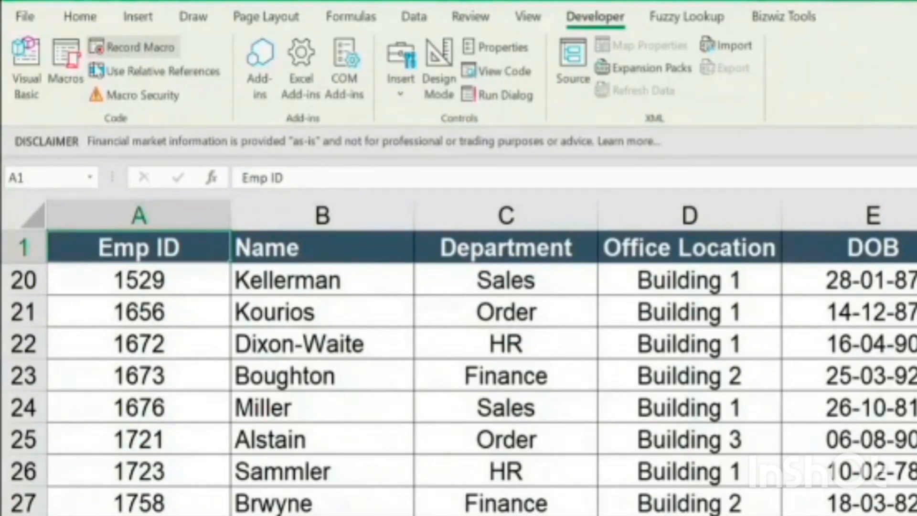
# Open the recorded Data_Formatting macro for editing in the Visual Basic editor
pyautogui.click(63, 74)
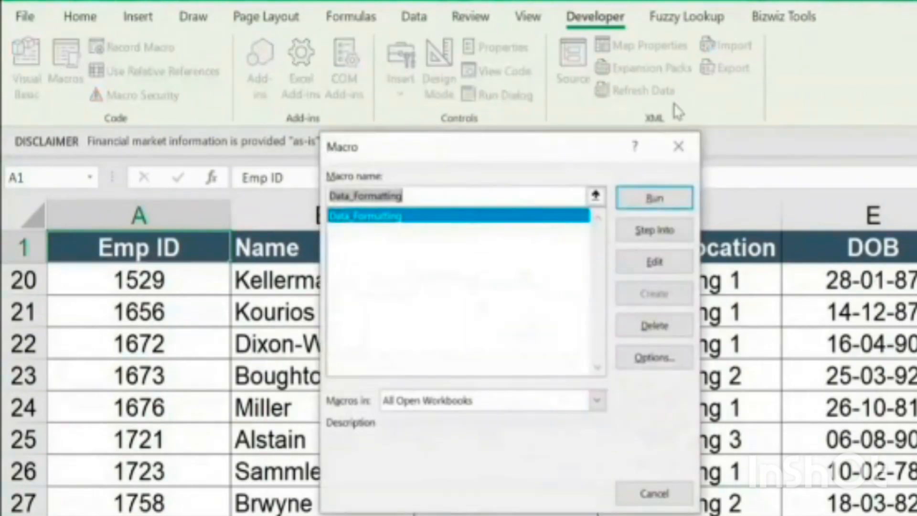
pyautogui.click(678, 146)
pyautogui.click(61, 78)
pyautogui.click(626, 269)
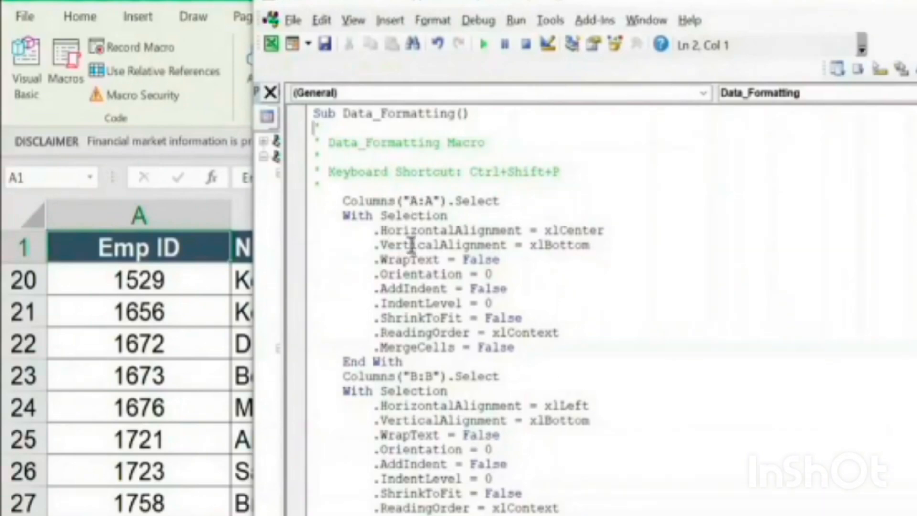
# Examine the macro's Columns("A:A").Select and HorizontalAlignment = xlCenter lines against the Emp ID column in the sheet
pyautogui.moveTo(344, 201); pyautogui.dragTo(501, 200)
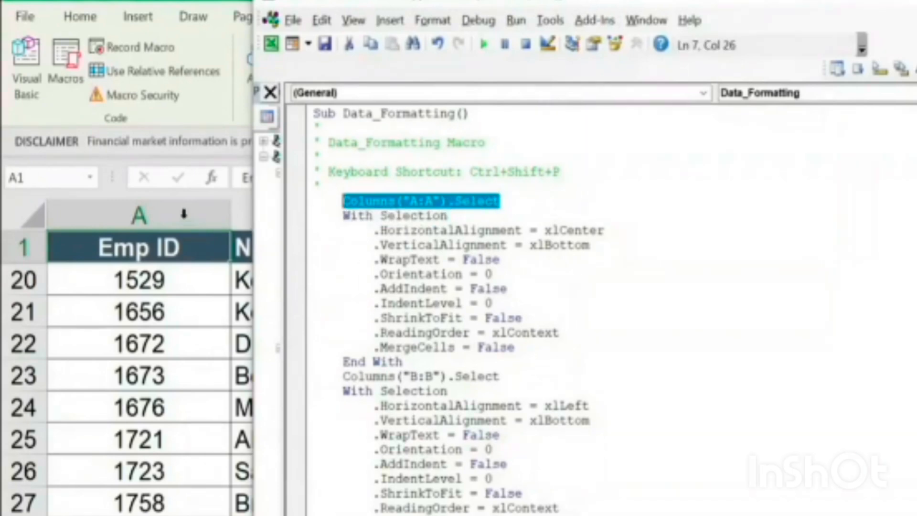
pyautogui.moveTo(648, 1); pyautogui.dragTo(653, 1)
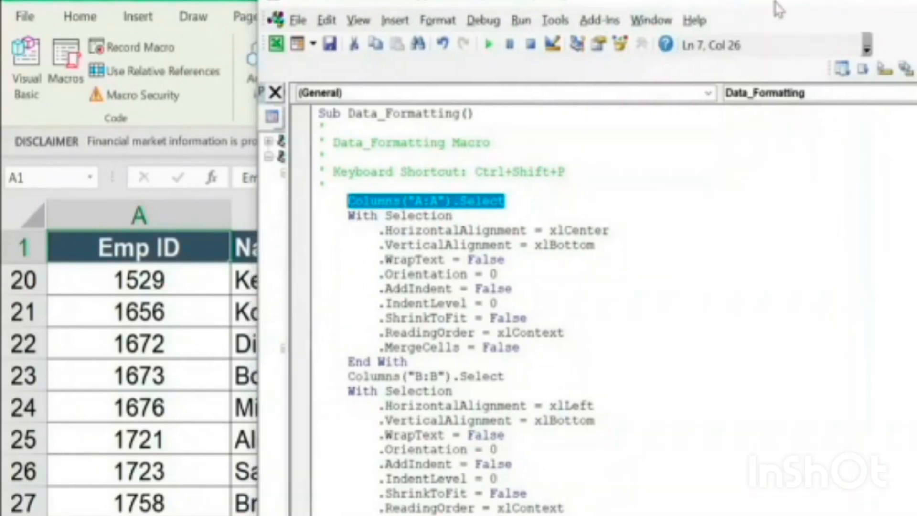
pyautogui.moveTo(779, 9); pyautogui.dragTo(916, 13)
pyautogui.click(525, 234)
pyautogui.moveTo(491, 223); pyautogui.dragTo(749, 233)
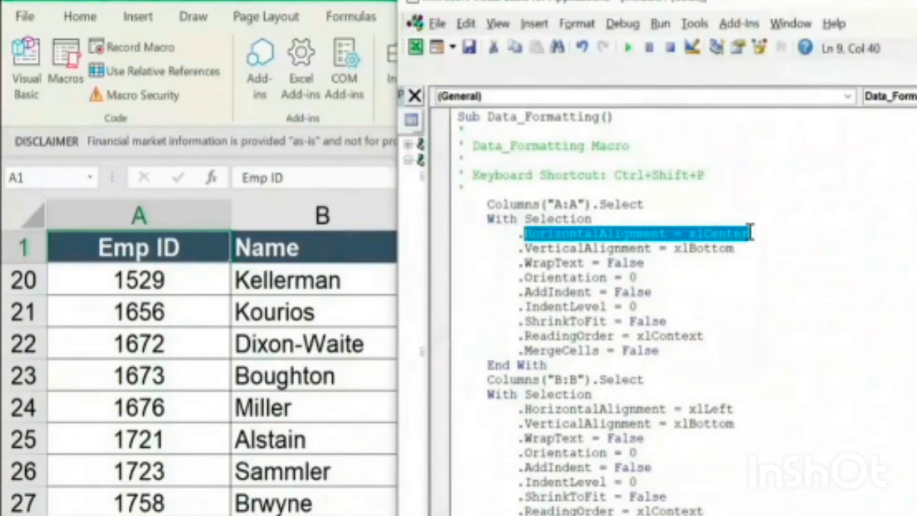
pyautogui.click(196, 206)
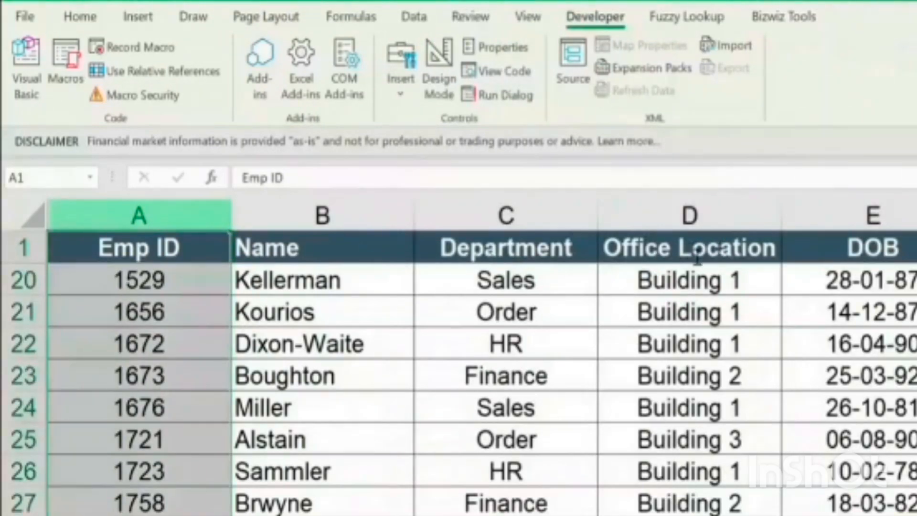
# Examine the macro's Columns("B:B").Select and HorizontalAlignment = xlLeft lines that format the Name column
pyautogui.hotkey('alt', 'Tab')
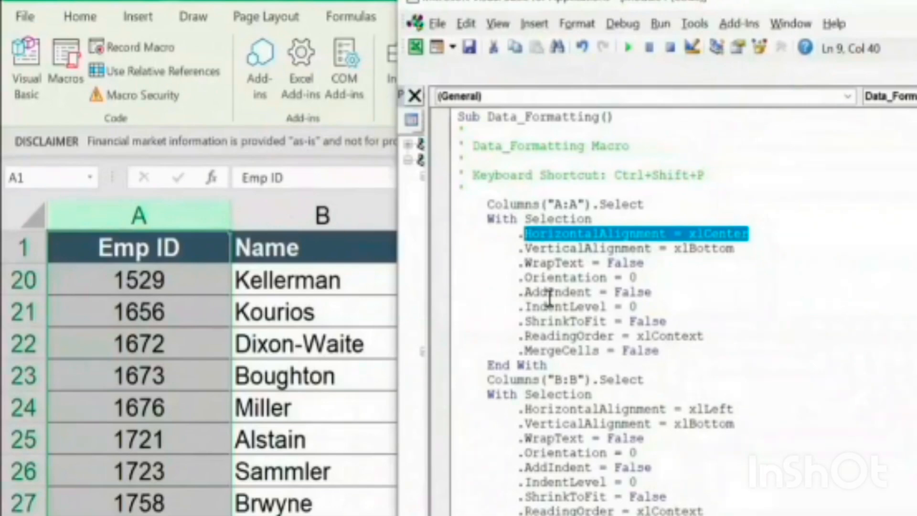
pyautogui.moveTo(503, 379); pyautogui.dragTo(645, 380)
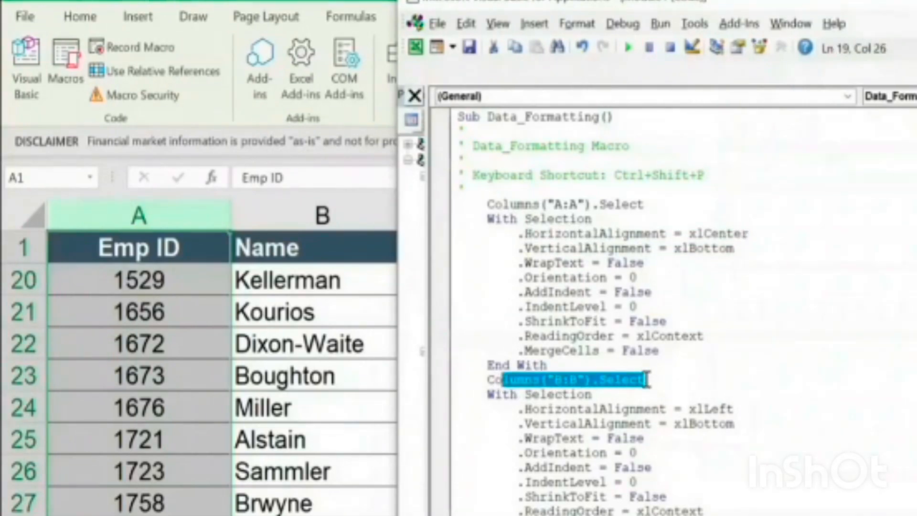
pyautogui.moveTo(524, 409); pyautogui.dragTo(730, 410)
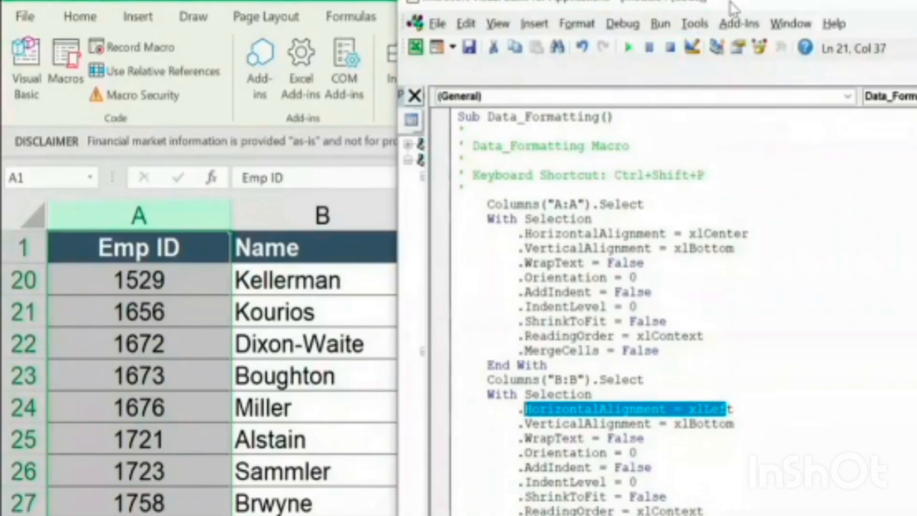
pyautogui.moveTo(733, 7); pyautogui.dragTo(571, 0)
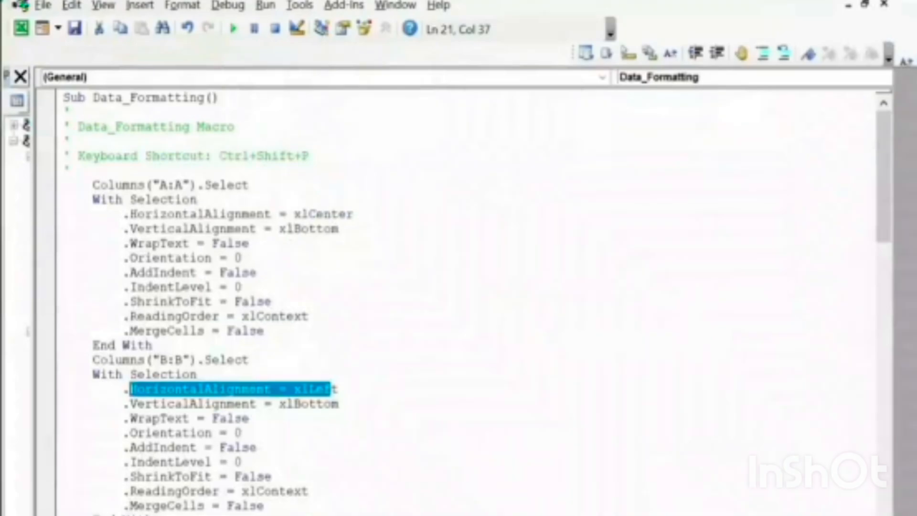
pyautogui.click(663, 401)
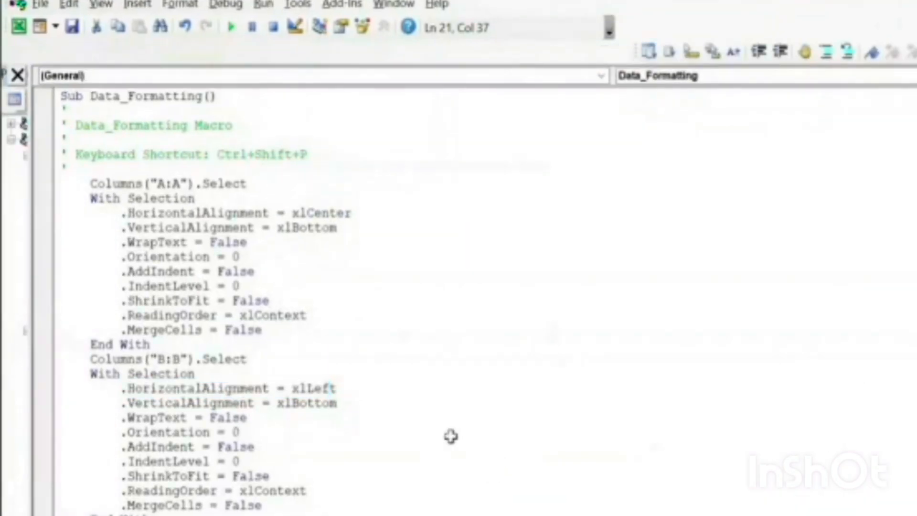
# Return to the unformatted employee sheet, select cell A1 and run the Data_Formatting macro on it
pyautogui.hotkey('alt', 'F11')
pyautogui.click(267, 308)
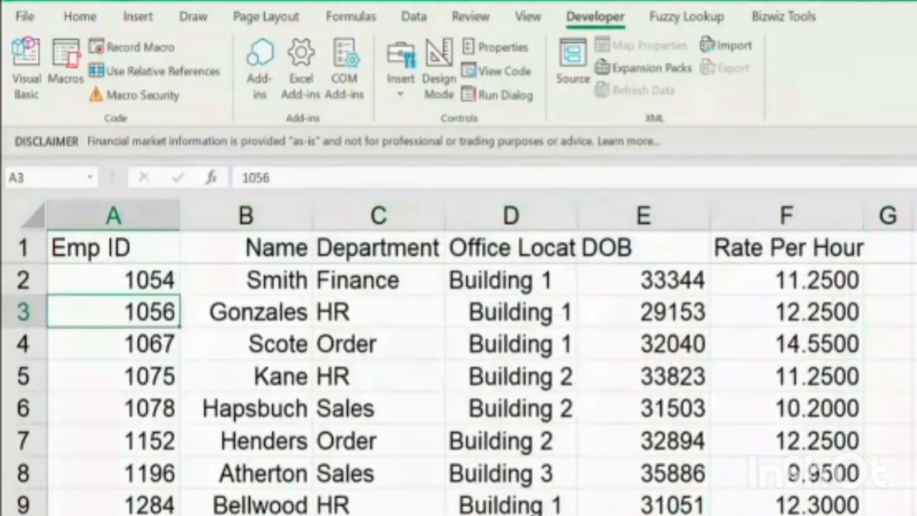
pyautogui.click(112, 247)
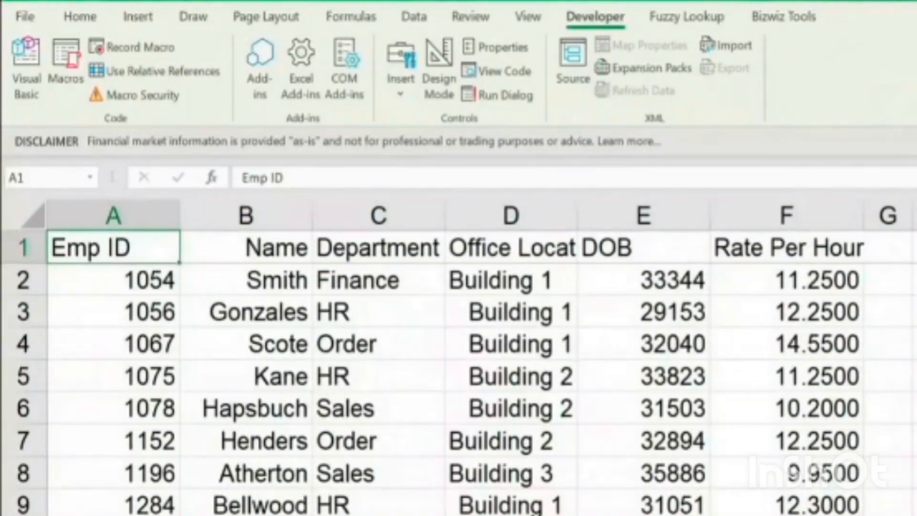
pyautogui.click(73, 77)
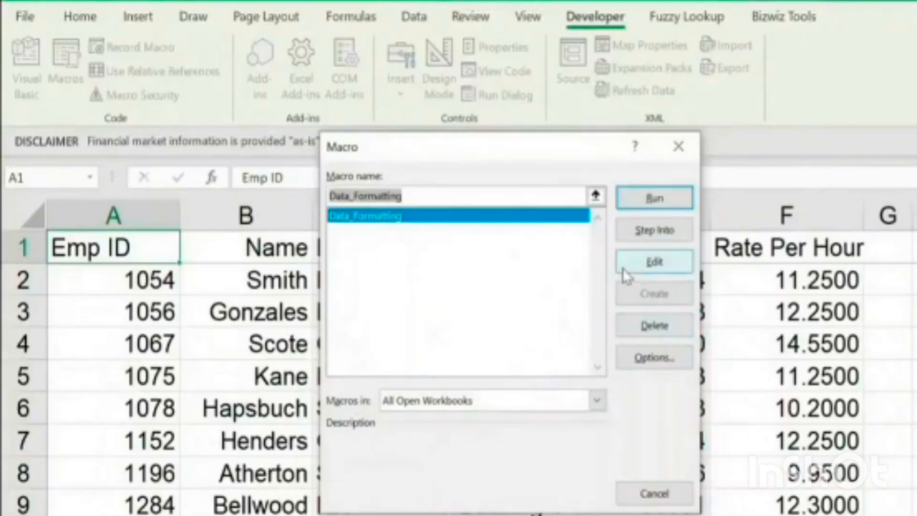
pyautogui.click(674, 199)
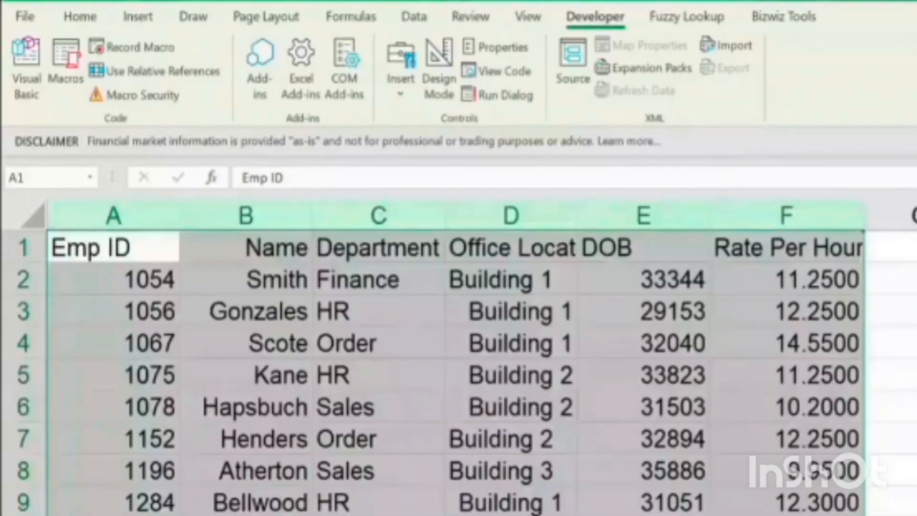
# Select the whole unformatted employee table, columns A to F, and copy it
pyautogui.hotkey('ctrl', 'c')
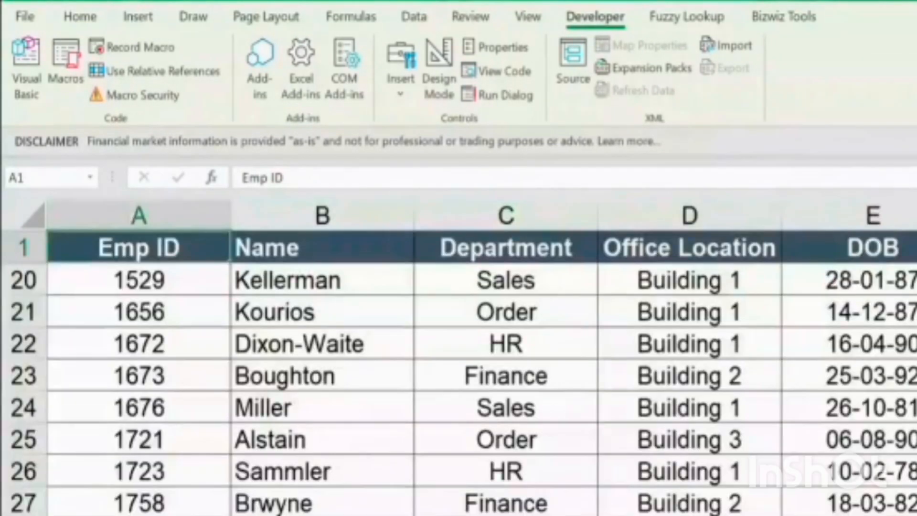
pyautogui.click(113, 215)
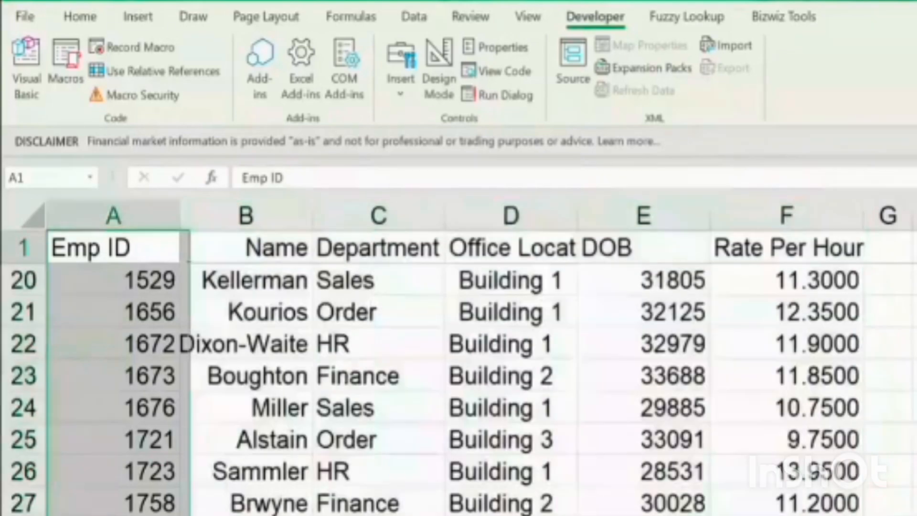
pyautogui.hotkey('ctrl', 'Home')
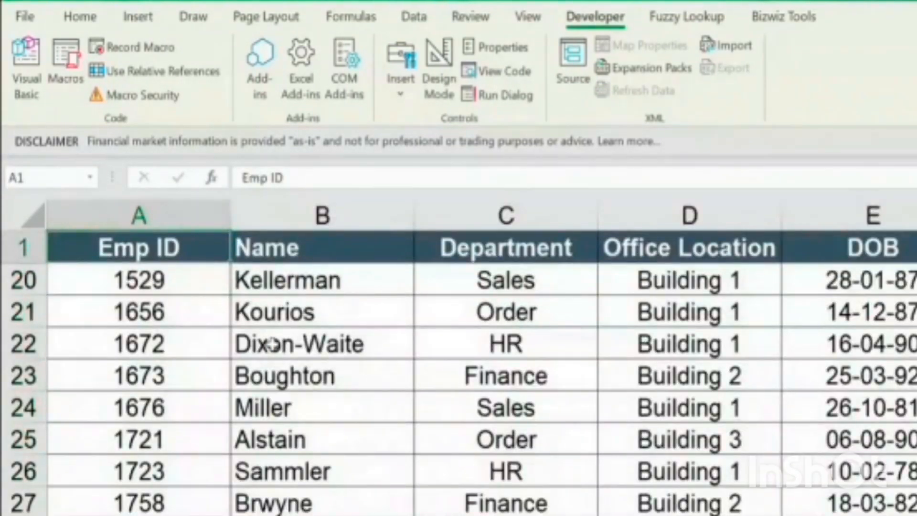
pyautogui.click(305, 297)
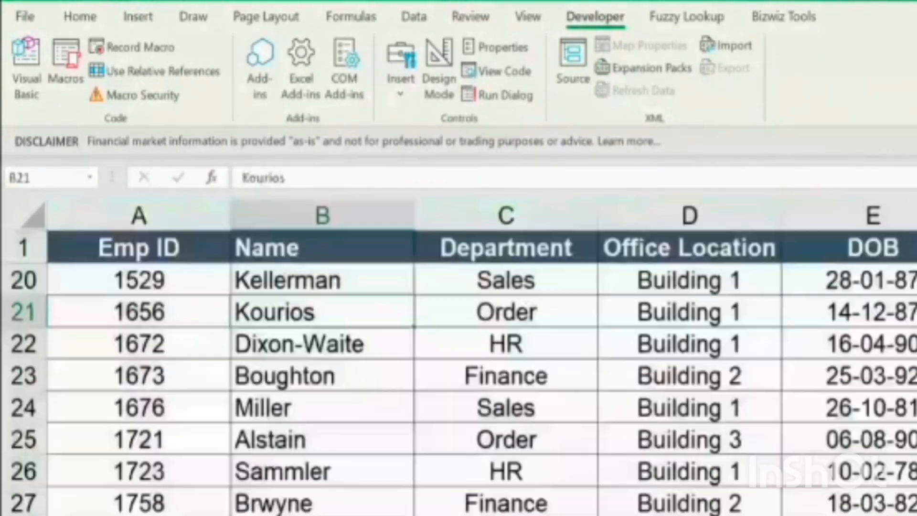
pyautogui.click(139, 311)
pyautogui.hotkey('ctrl', 'space')
pyautogui.hotkey('ctrl', 'a')
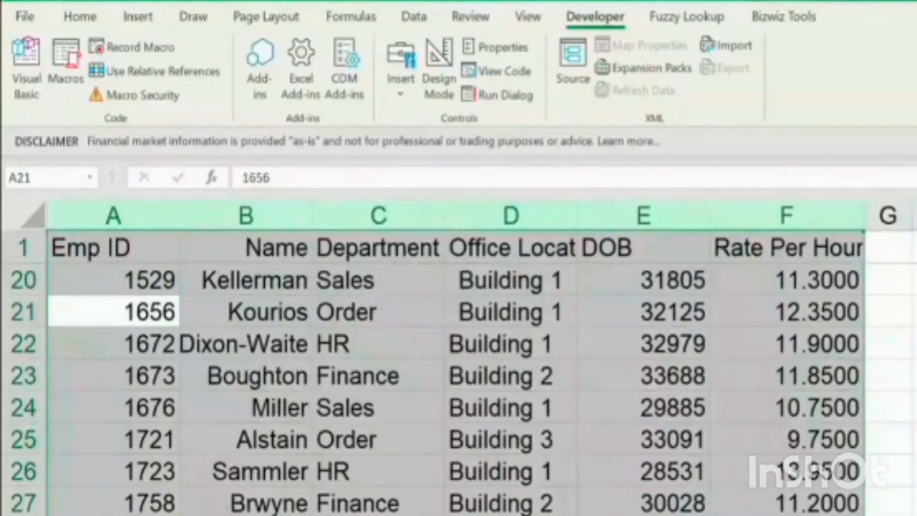
# Examine the unformatted employee table down the Rate Per Hour column and the empty cells beside it
pyautogui.hotkey('ctrl', 'Right')
pyautogui.hotkey('ctrl', 'Up')
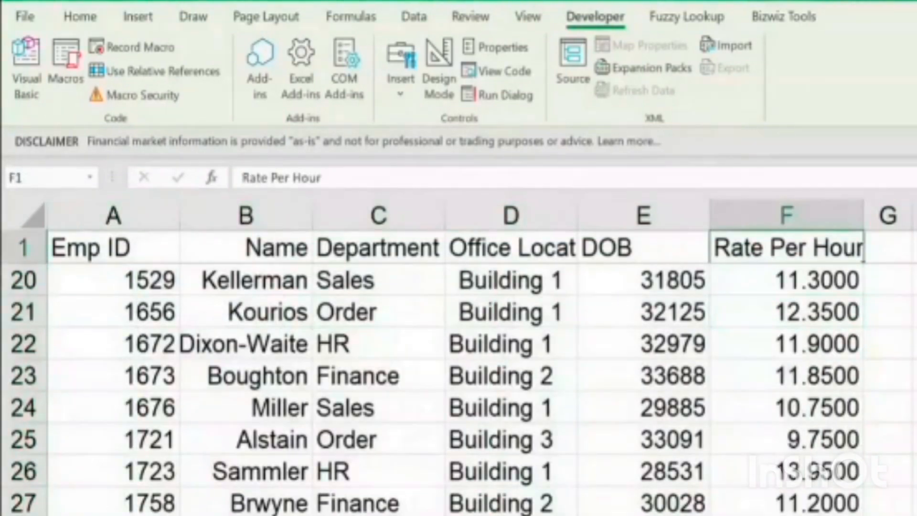
pyautogui.press('Down')
pyautogui.press('Down')
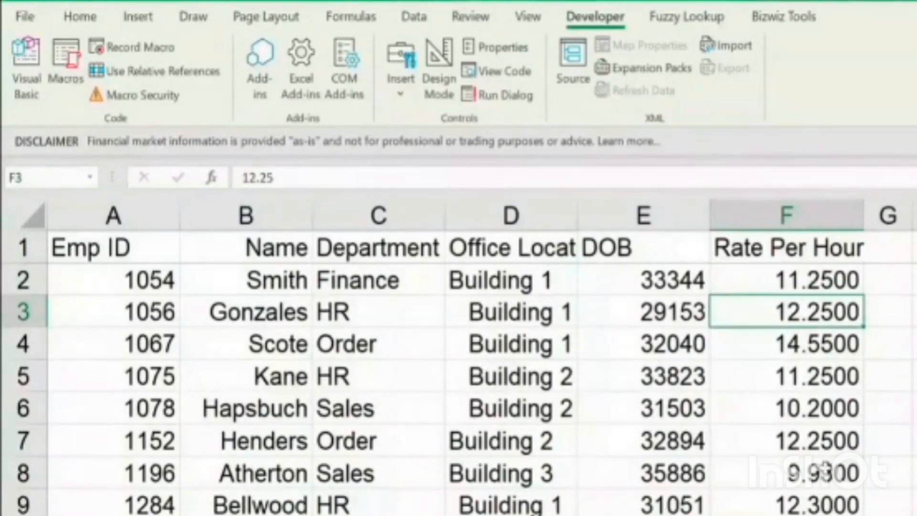
pyautogui.scroll(-1, 459, 387)
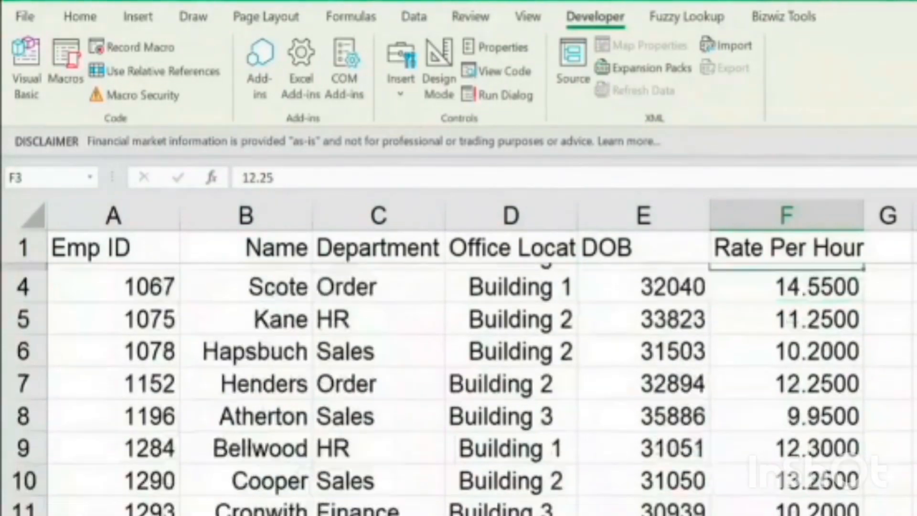
pyautogui.moveTo(914, 473); pyautogui.dragTo(916, 504)
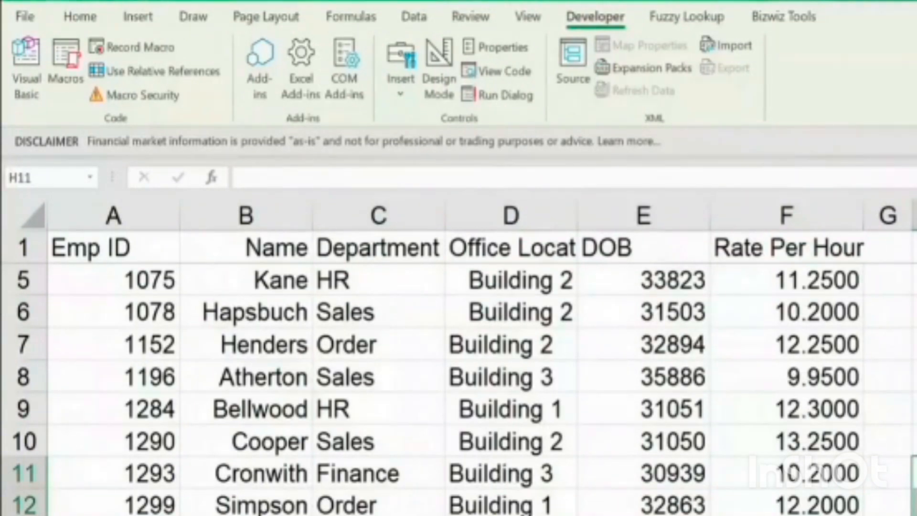
pyautogui.click(915, 472)
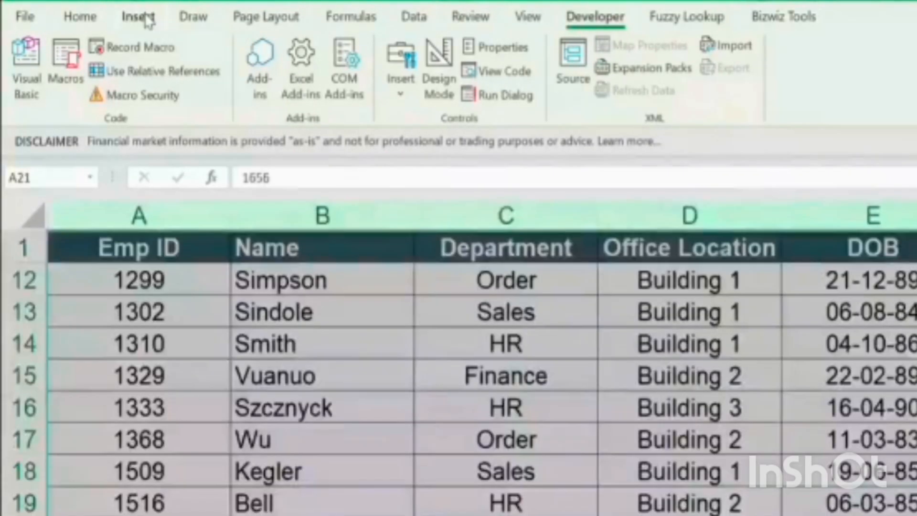
# Draw a rectangle shape in the empty area beside the unformatted employee table, starting at about row 12 in column H
pyautogui.click(377, 386)
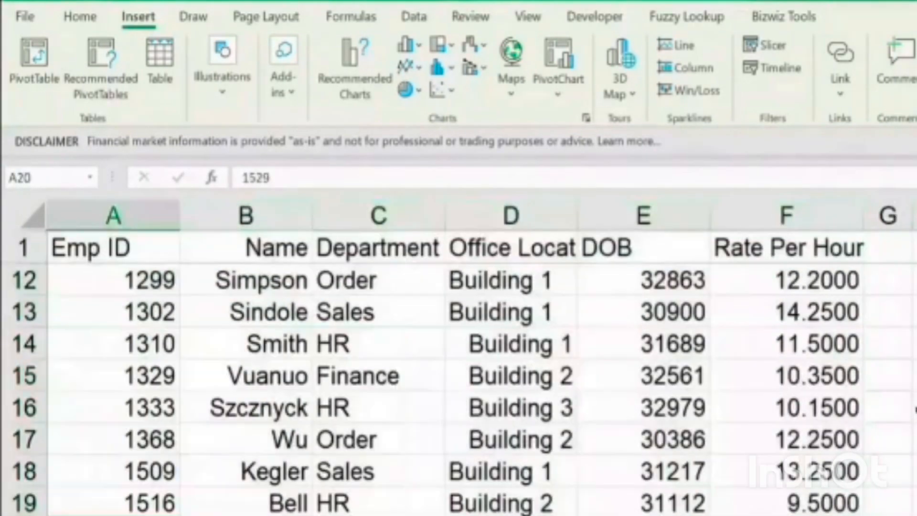
pyautogui.click(915, 407)
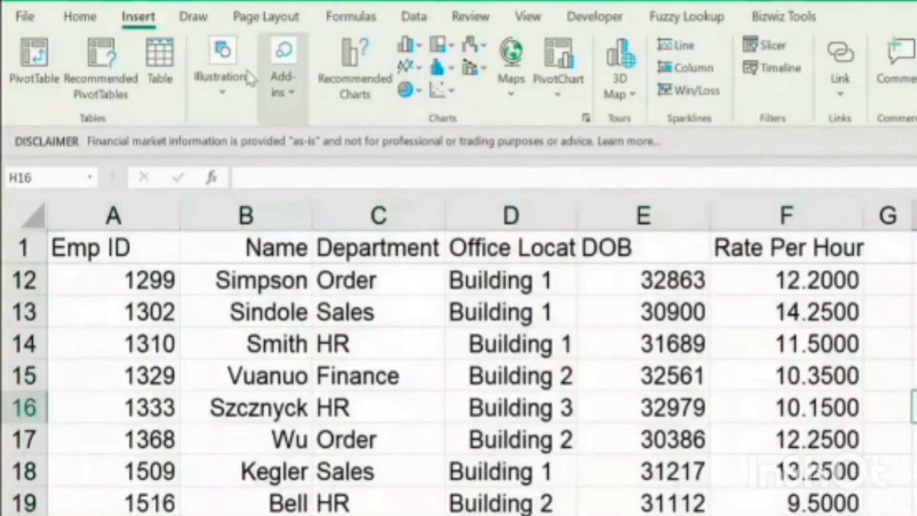
pyautogui.click(233, 92)
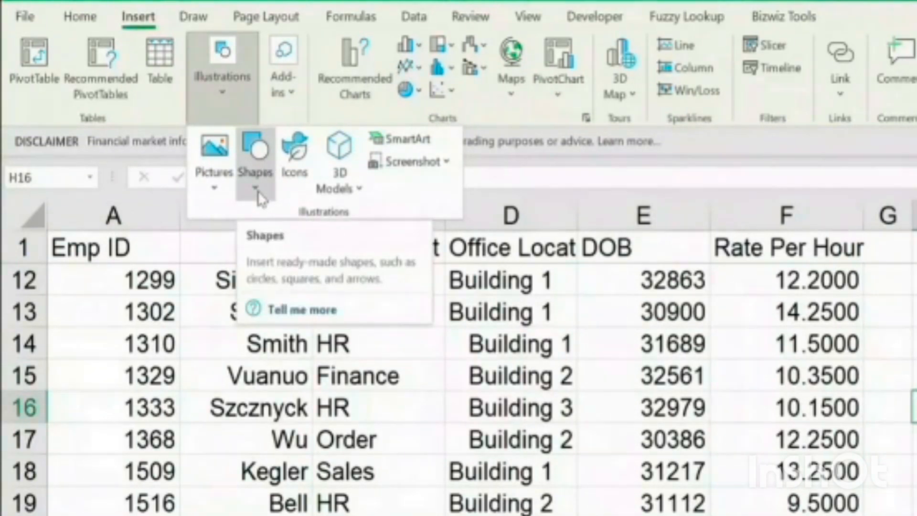
pyautogui.click(259, 196)
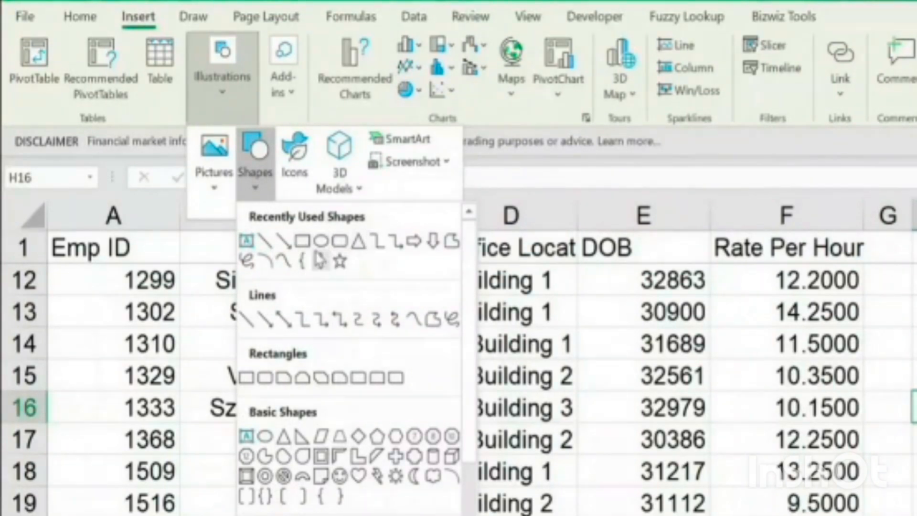
pyautogui.click(306, 245)
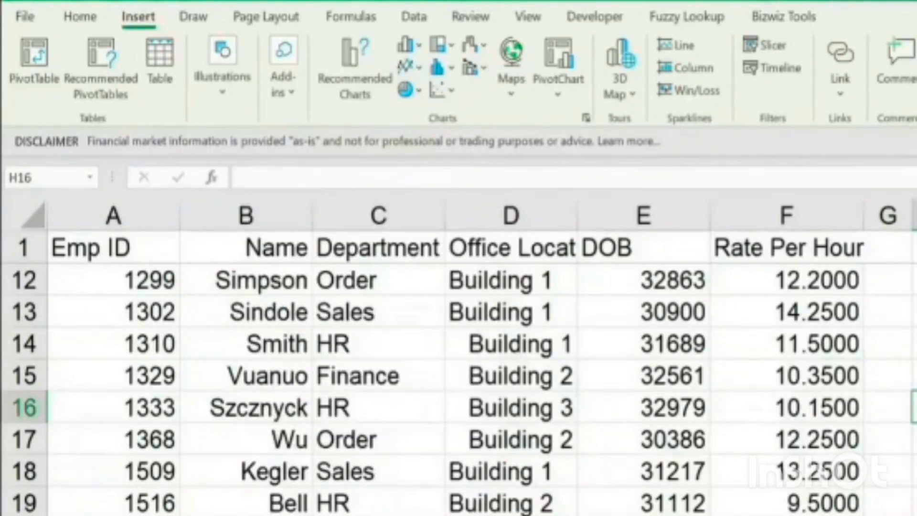
pyautogui.moveTo(914, 281); pyautogui.dragTo(916, 344)
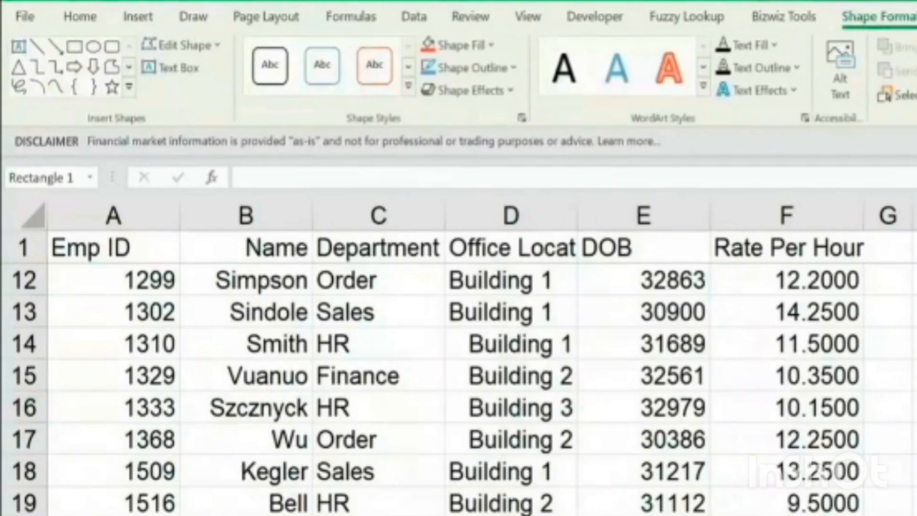
# Fill the rectangle with the dark blue-gray theme color and apply the fourth preset shape effect
pyautogui.click(491, 48)
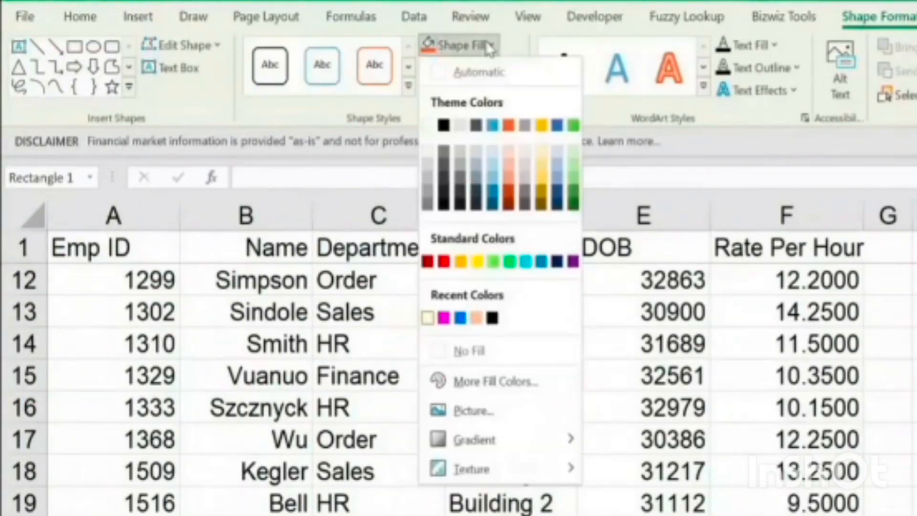
pyautogui.click(477, 125)
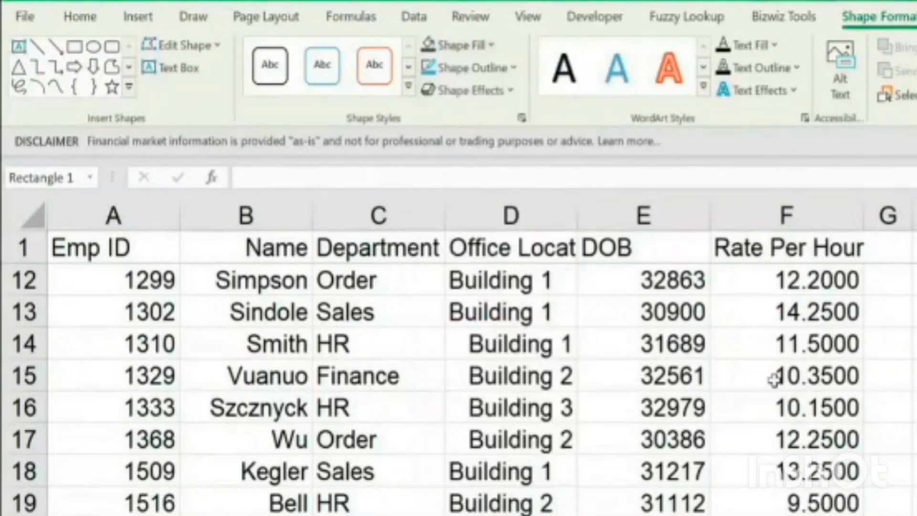
pyautogui.click(497, 91)
pyautogui.moveTo(545, 131)
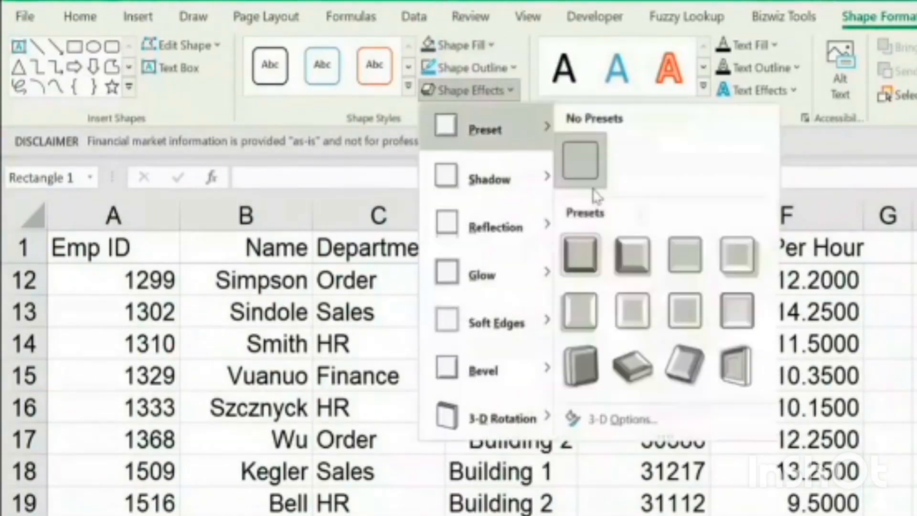
pyautogui.click(737, 255)
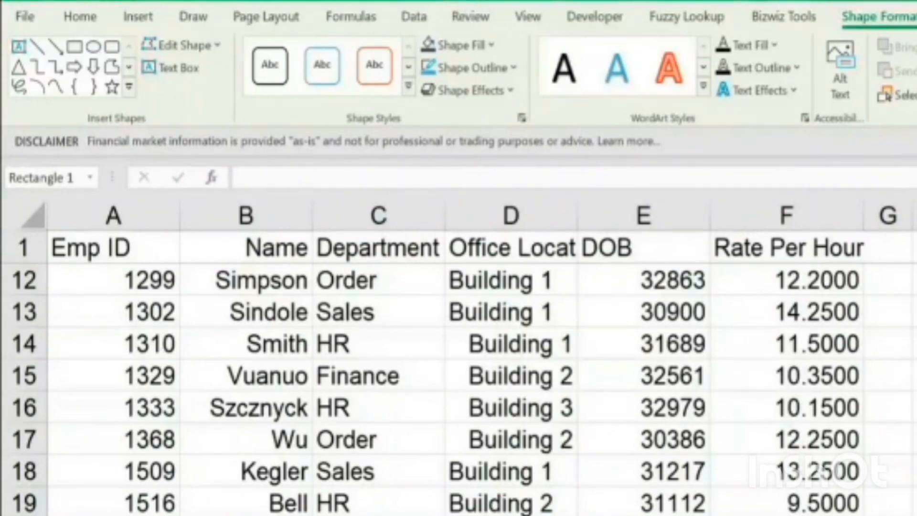
# Center the rectangle's text horizontally and set its font color to white
pyautogui.click(916, 439)
pyautogui.click(916, 376)
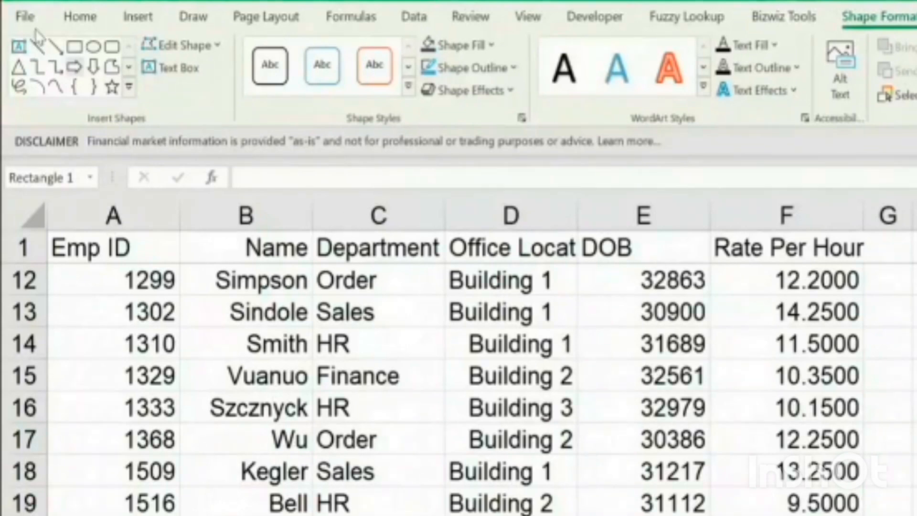
pyautogui.click(77, 17)
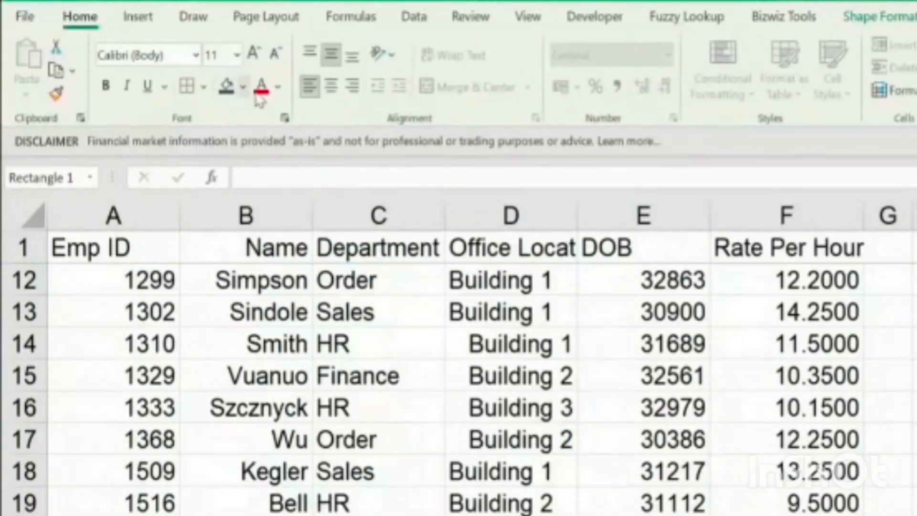
pyautogui.click(331, 86)
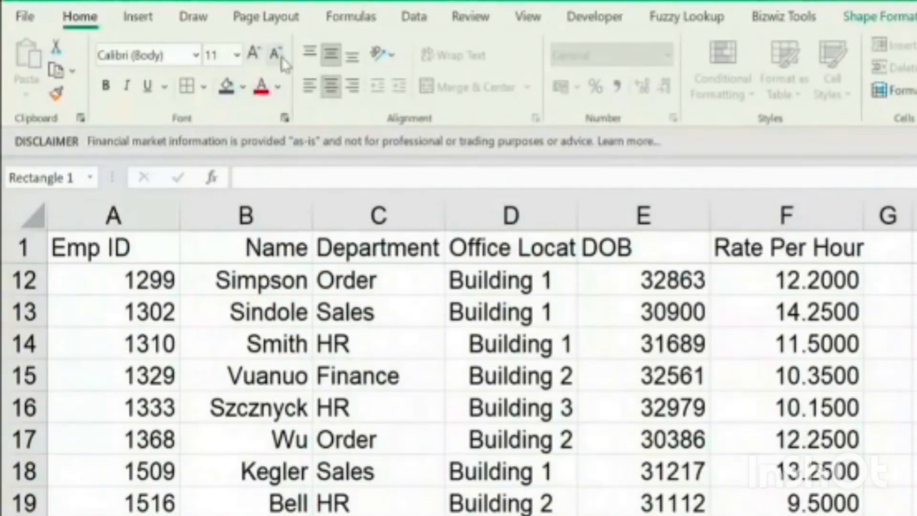
pyautogui.click(278, 86)
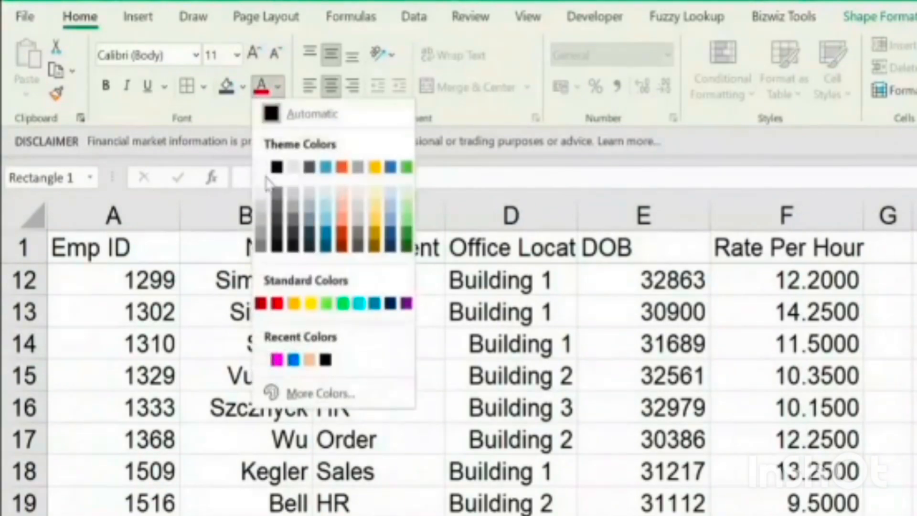
pyautogui.click(262, 191)
pyautogui.click(914, 514)
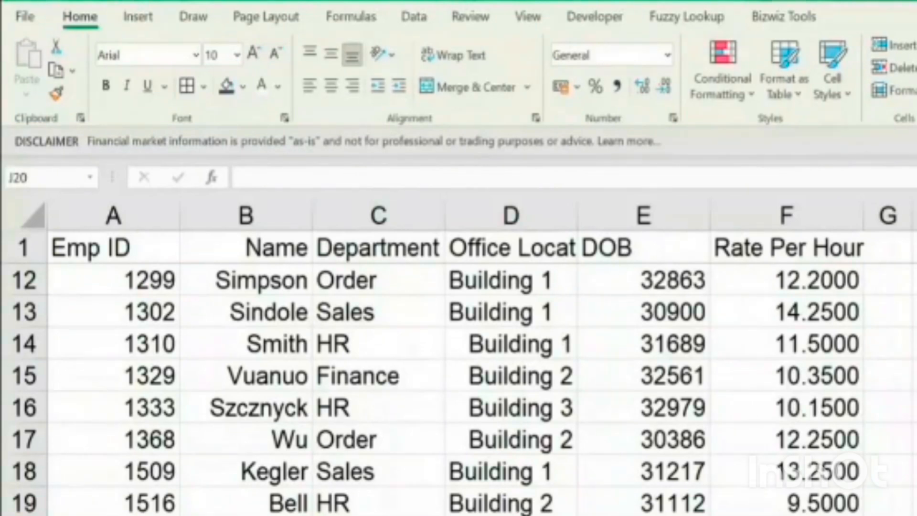
# Assign the Data_Formatting macro to the rectangle shape beside the employee table
pyautogui.click(907, 363)
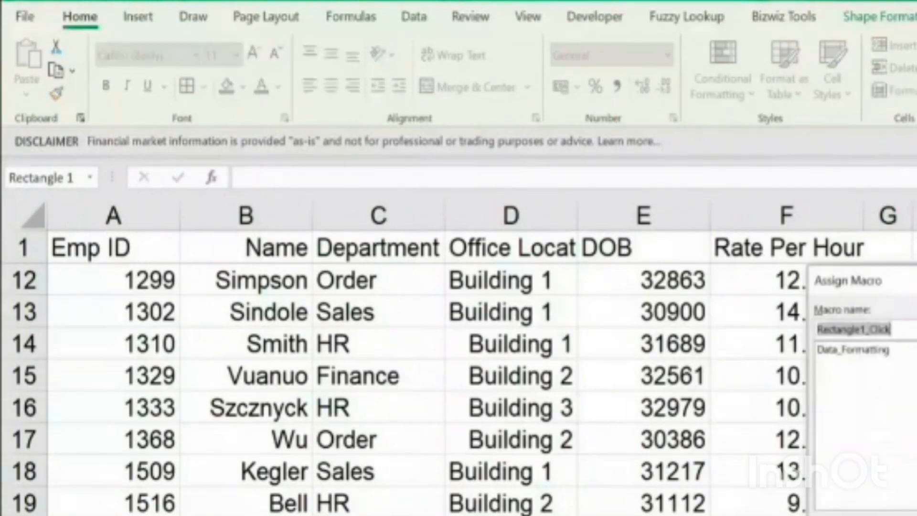
pyautogui.click(851, 350)
pyautogui.moveTo(814, 287); pyautogui.dragTo(376, 188)
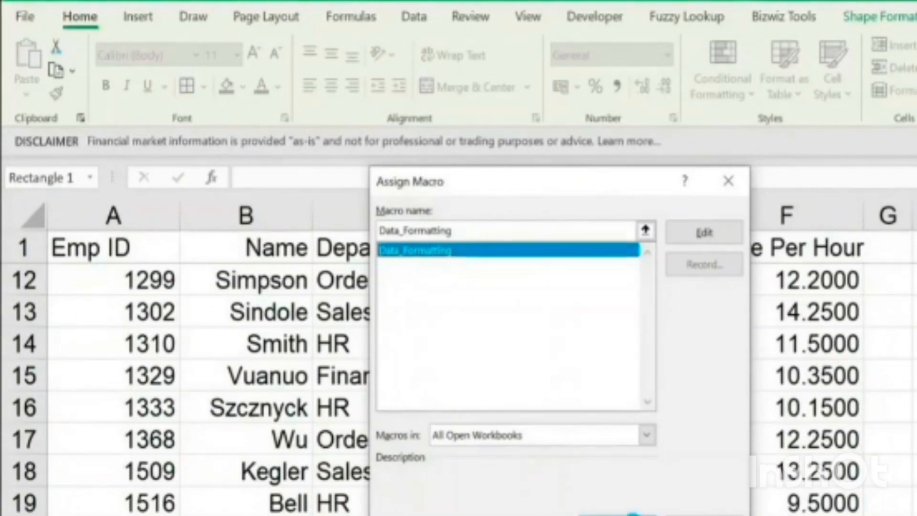
pyautogui.click(617, 515)
pyautogui.click(916, 439)
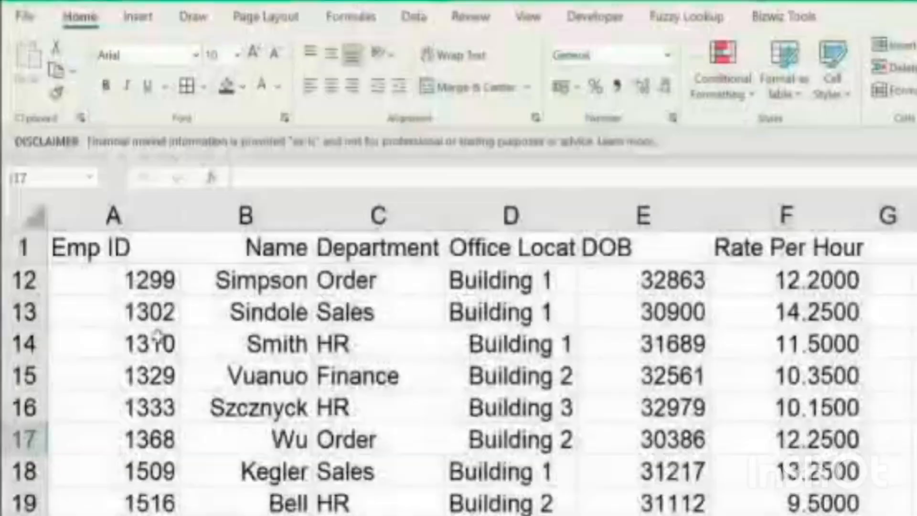
# Examine the rows of the unformatted employee table and compare them with the formatted version
pyautogui.scroll(1, 179, 361)
pyautogui.scroll(2, 179, 361)
pyautogui.scroll(-6, 179, 361)
pyautogui.scroll(1, 179, 360)
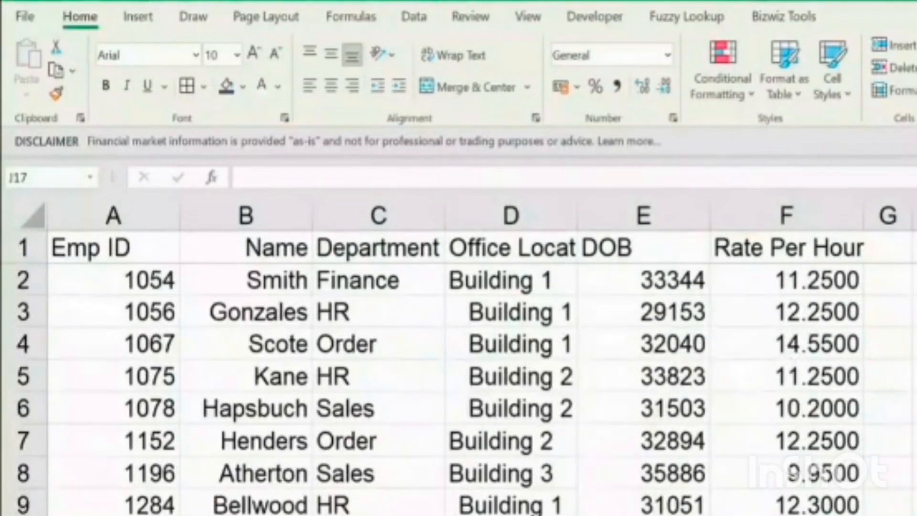
pyautogui.scroll(-3, 179, 361)
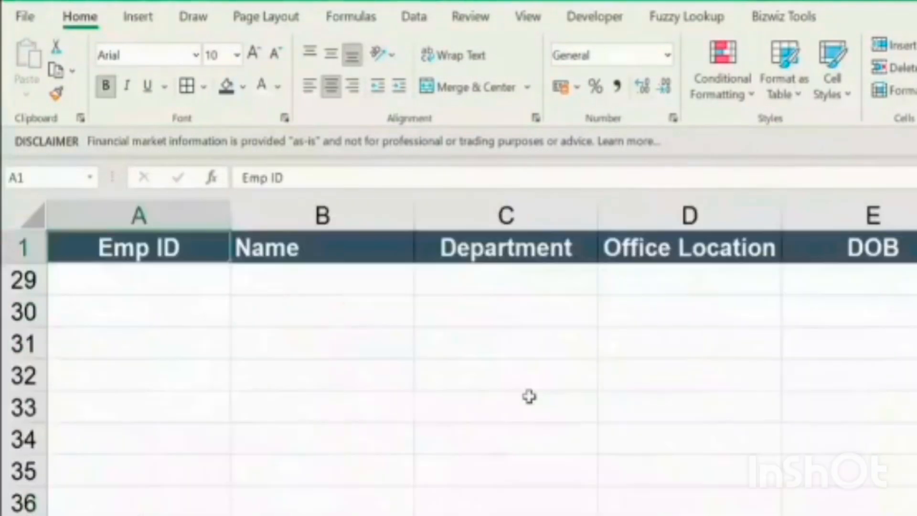
pyautogui.scroll(4, 528, 397)
pyautogui.scroll(2, 783, 454)
pyautogui.scroll(-3, 781, 455)
pyautogui.scroll(-1, 782, 457)
pyautogui.scroll(4, 782, 456)
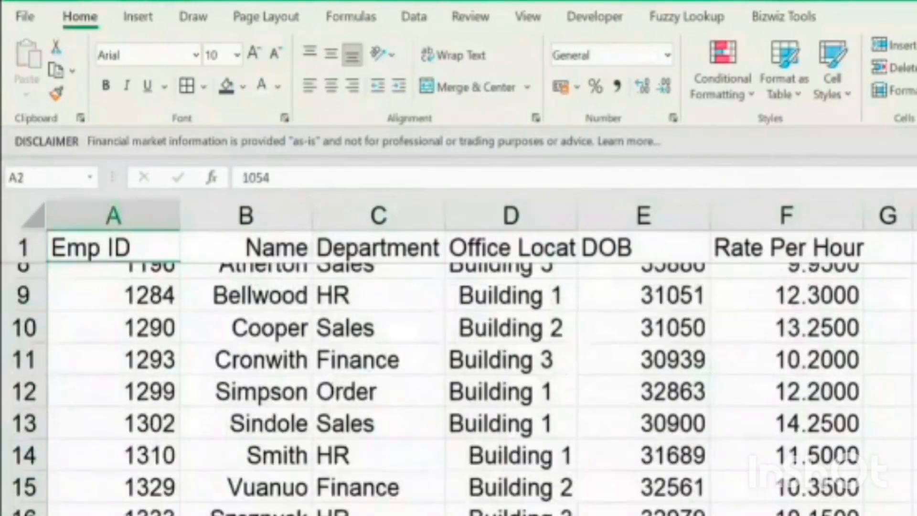
pyautogui.scroll(1, 458, 386)
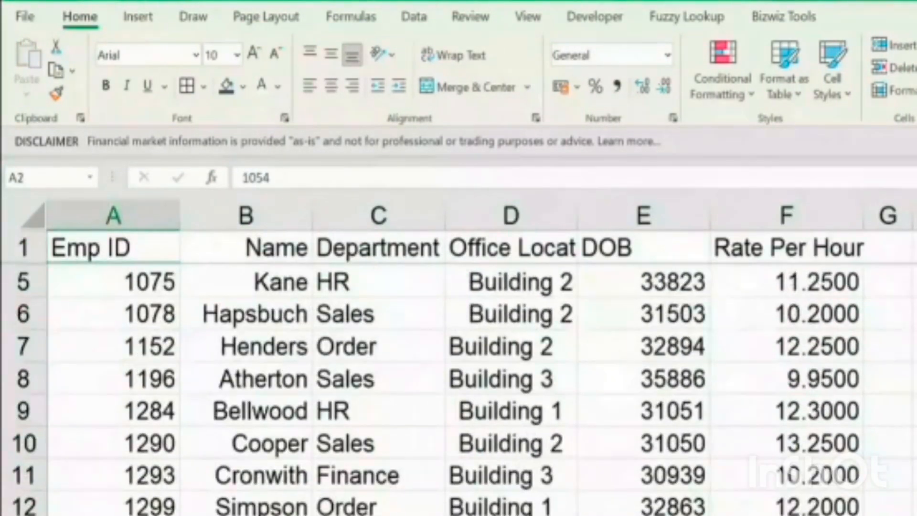
# Examine the unformatted employee table from the Emp ID header across to Rate Per Hour, including the first Department entry
pyautogui.scroll(1, 458, 387)
pyautogui.press('Down')
pyautogui.press('Up')
pyautogui.press('Up')
pyautogui.hotkey('ctrl', 'Right')
pyautogui.scroll(-1, 458, 387)
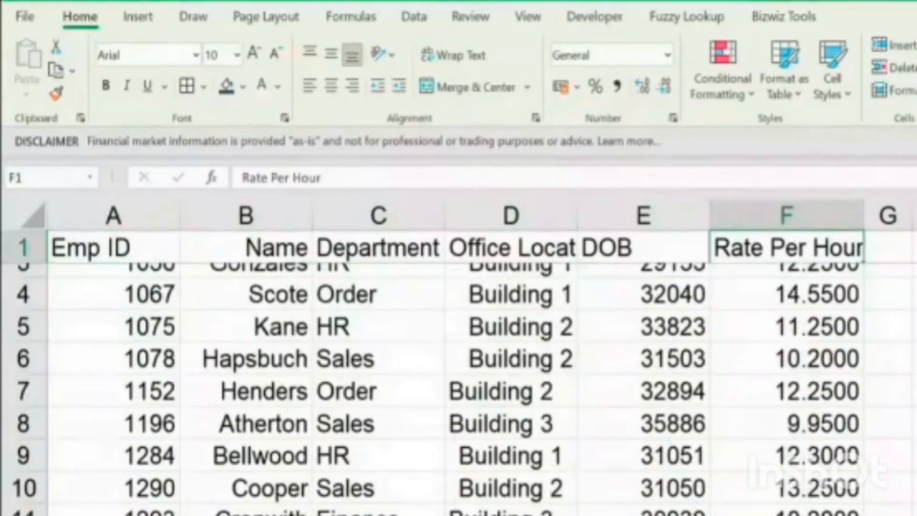
pyautogui.scroll(-1, 459, 387)
pyautogui.scroll(-2, 853, 470)
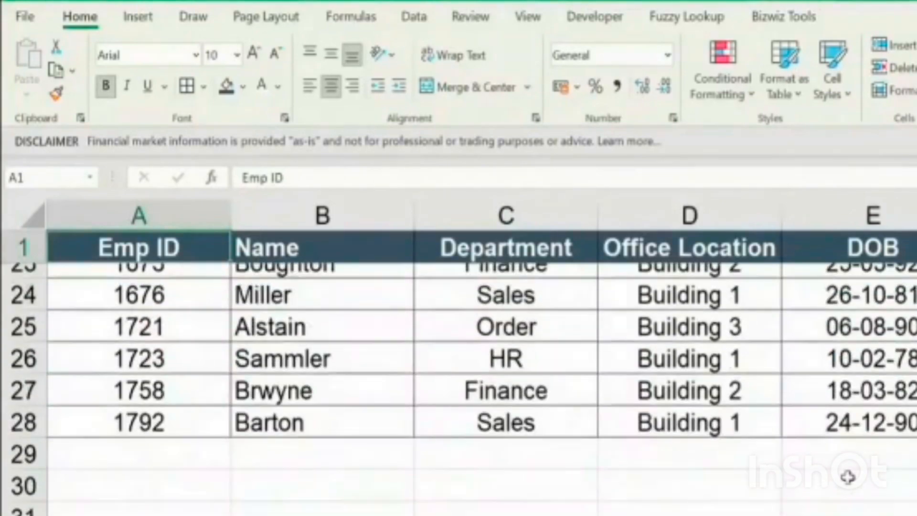
pyautogui.scroll(3, 847, 476)
pyautogui.scroll(2, 848, 476)
pyautogui.scroll(1, 848, 476)
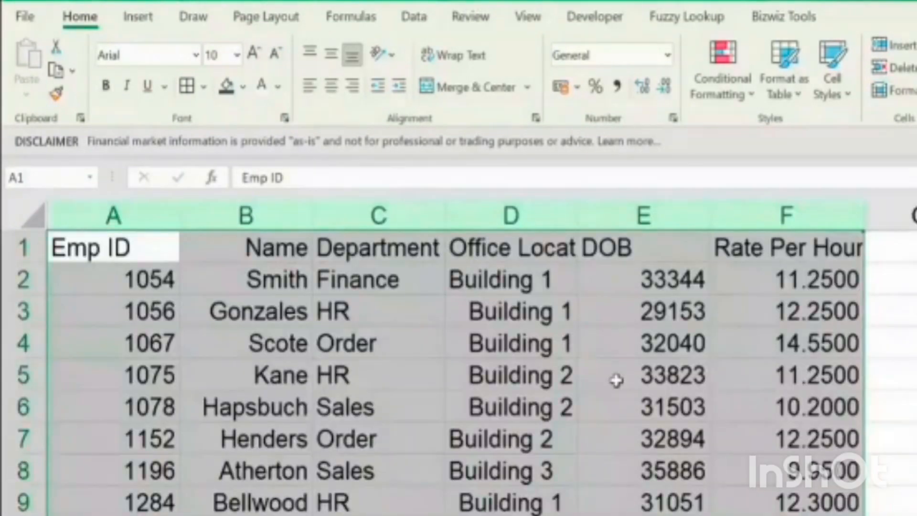
pyautogui.hotkey('ctrl', 'z')
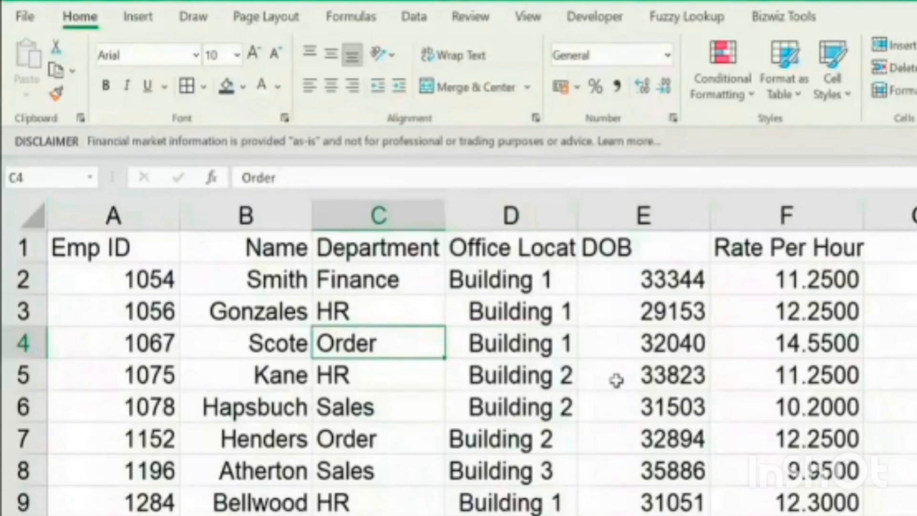
pyautogui.click(435, 269)
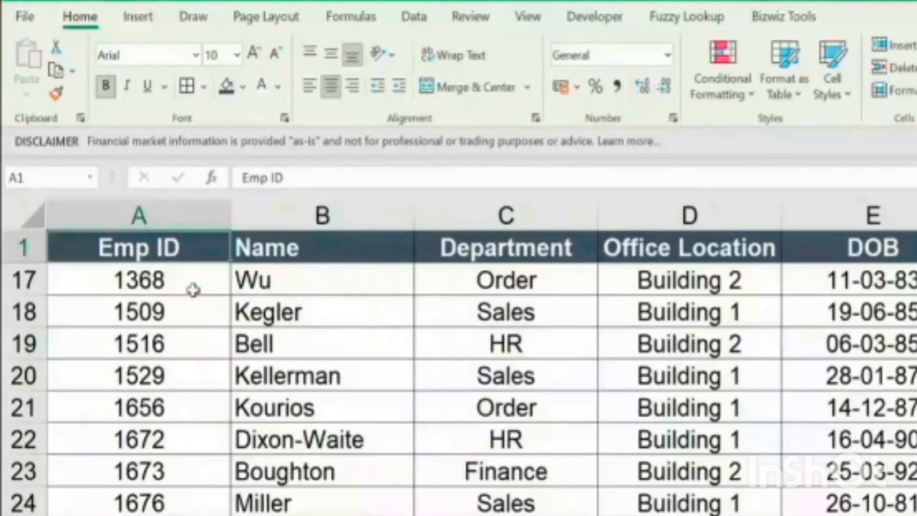
pyautogui.scroll(5, 182, 267)
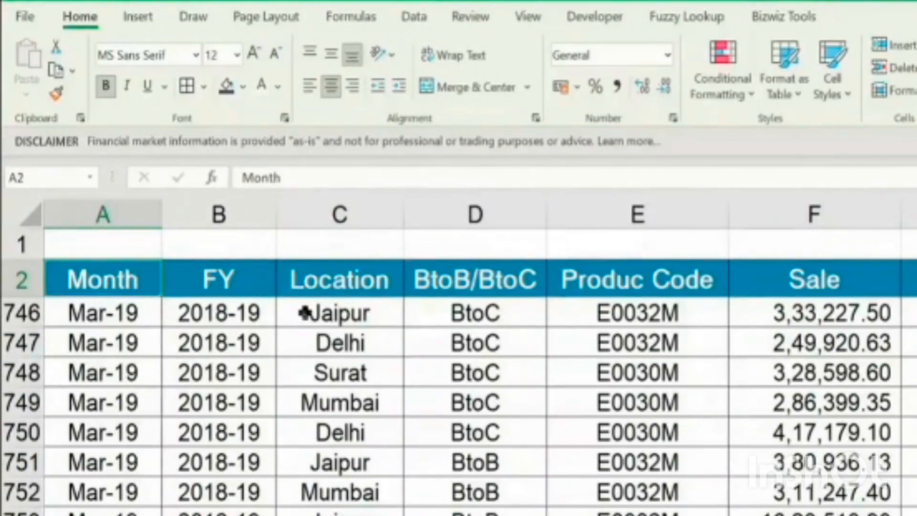
# Select the entire sales table from the Month header in A2 through the Gross Margin column in row 758
pyautogui.press('Down')
pyautogui.press('Up')
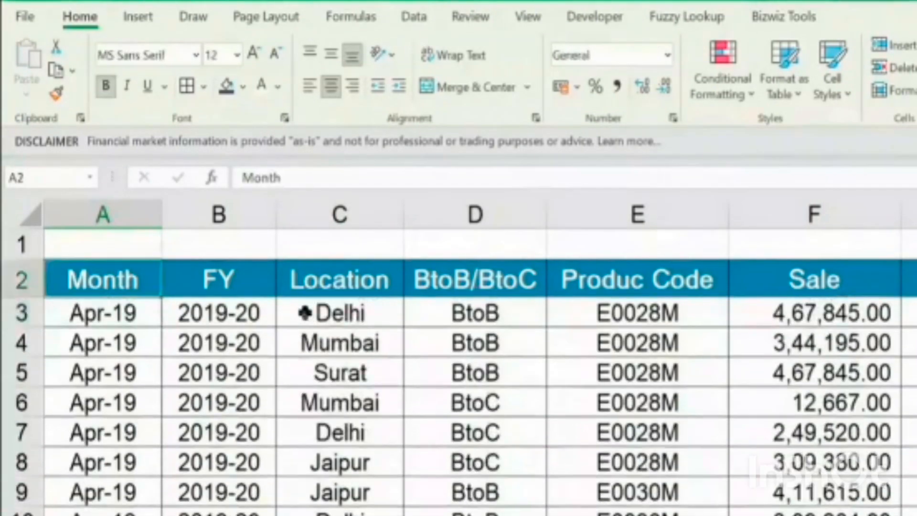
pyautogui.hotkey('ctrl', 'shift', 'Right')
pyautogui.hotkey('ctrl', 'shift', 'Down')
pyautogui.scroll(-1, 316, 347)
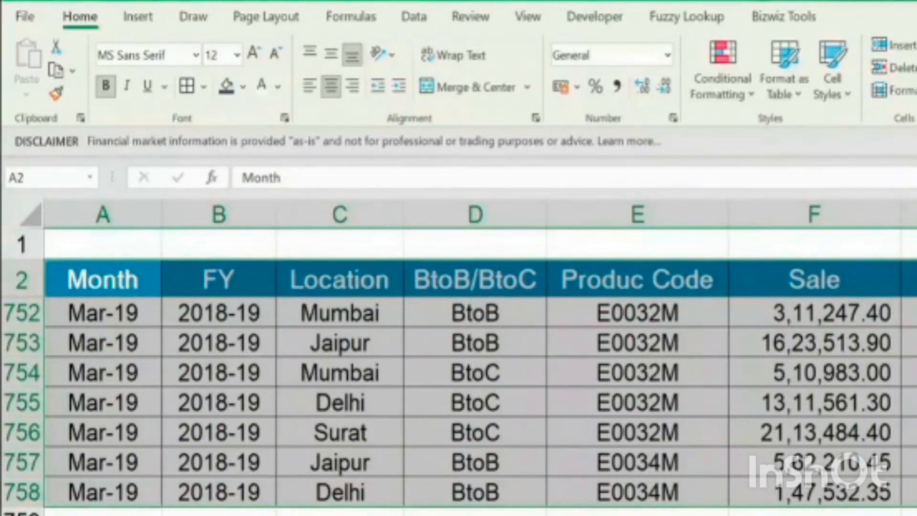
pyautogui.hscroll(3, 856, 277)
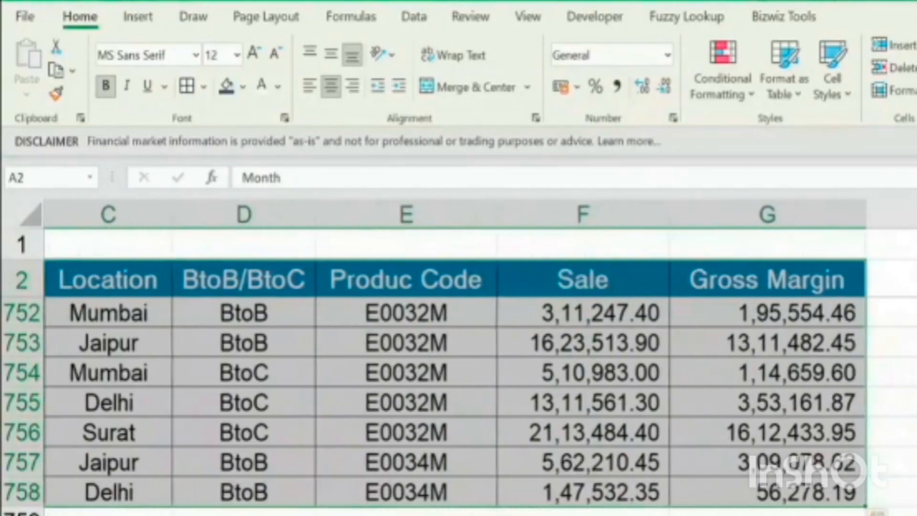
pyautogui.hscroll(1, 856, 277)
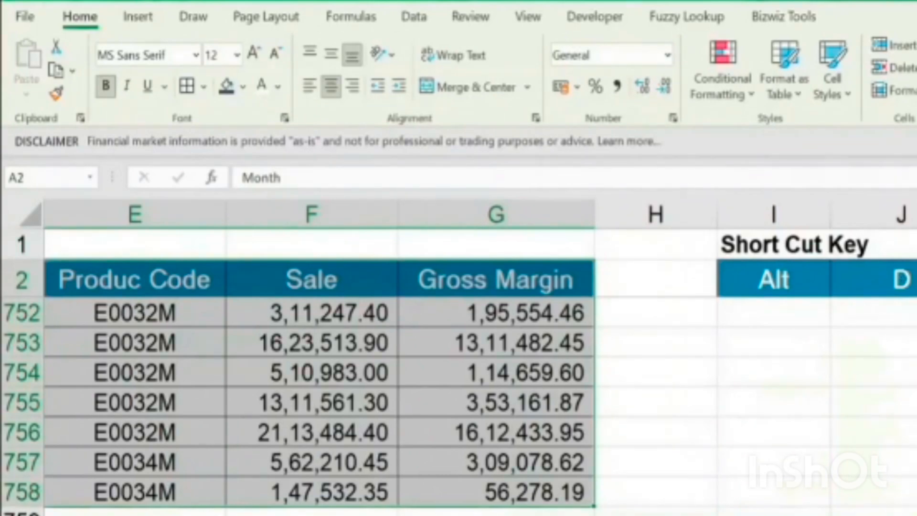
pyautogui.hscroll(-4, 477, 353)
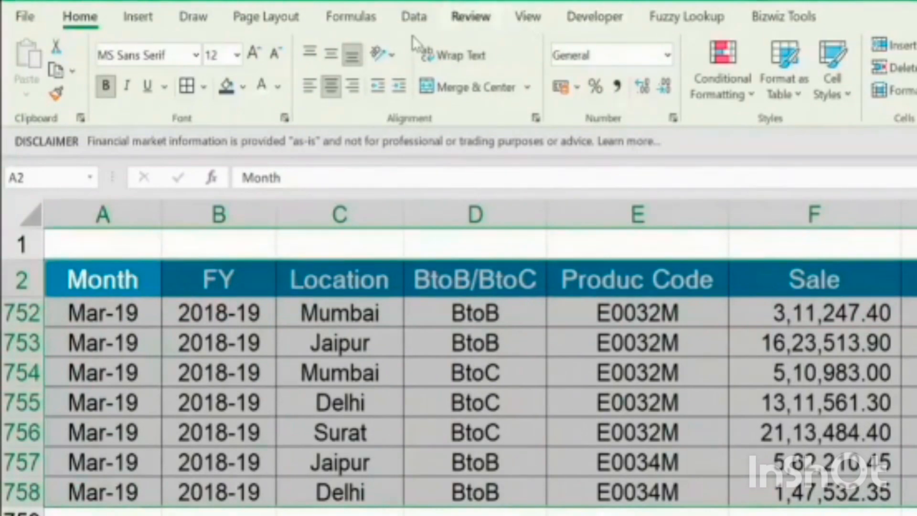
# Create a PivotTable on a new sheet from the selected sales data, using the PivotTable and PivotChart Wizard with a Microsoft Excel list as source
pyautogui.click(141, 19)
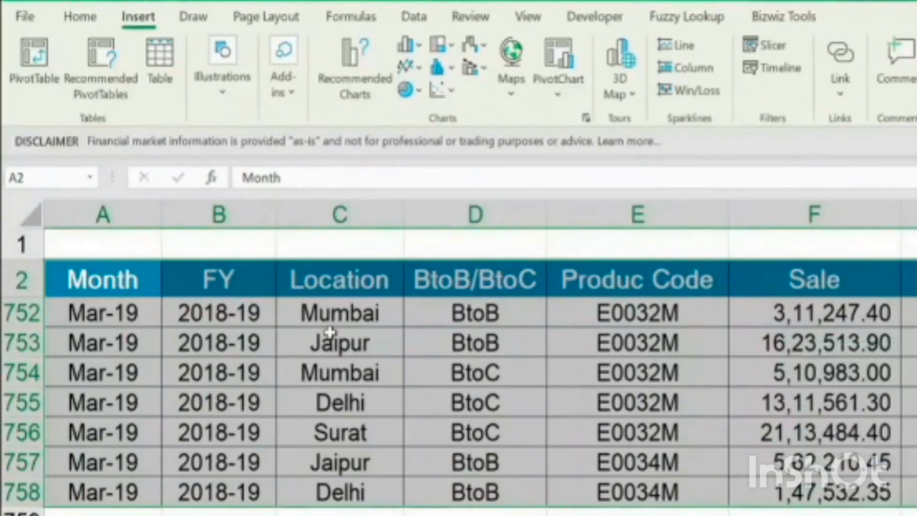
pyautogui.hotkey('alt', 'd')
pyautogui.press('p')
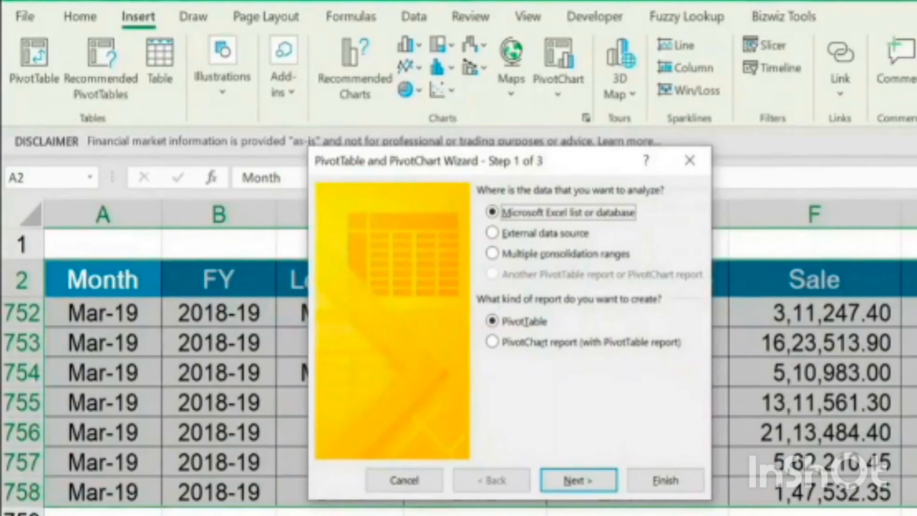
pyautogui.click(654, 482)
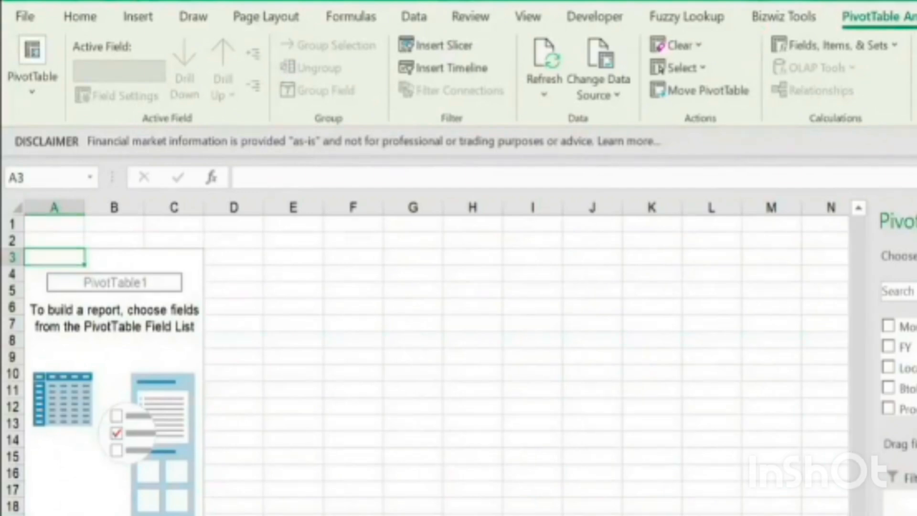
# Check the source data against the new PivotTable sheet, enlarge the pivot sheet's view, and collapse the ribbon
pyautogui.hotkey('ctrl', 'pagedown')
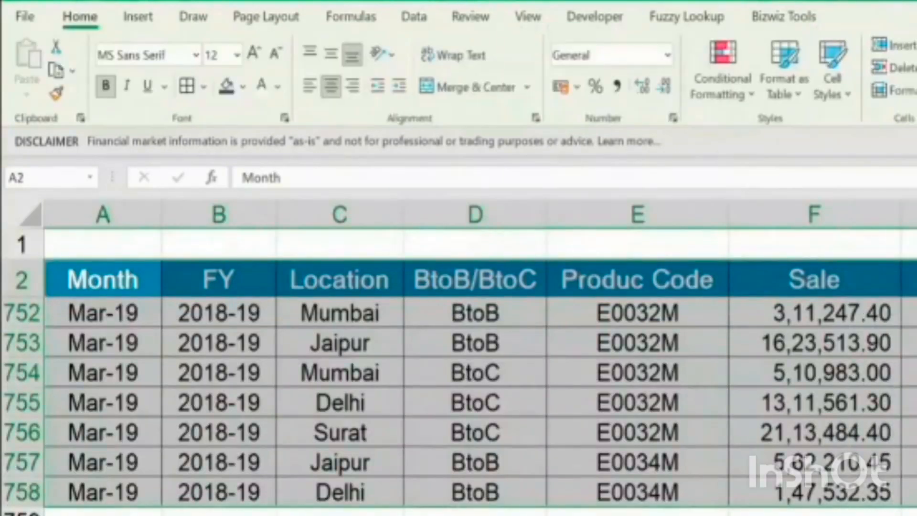
pyautogui.hotkey('ctrl', 'pageup')
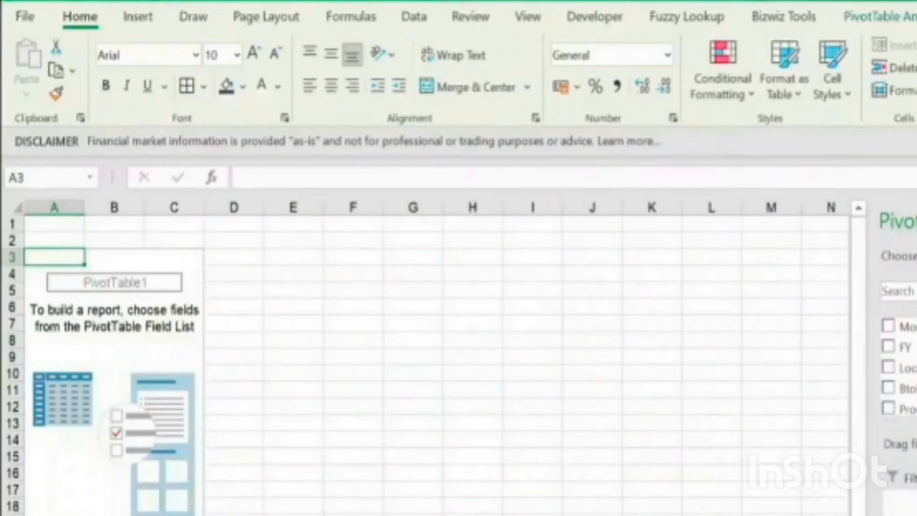
pyautogui.keyDown('ctrl'); pyautogui.scroll(3, 454, 509); pyautogui.keyUp('ctrl')
pyautogui.scroll(1, 143, 335)
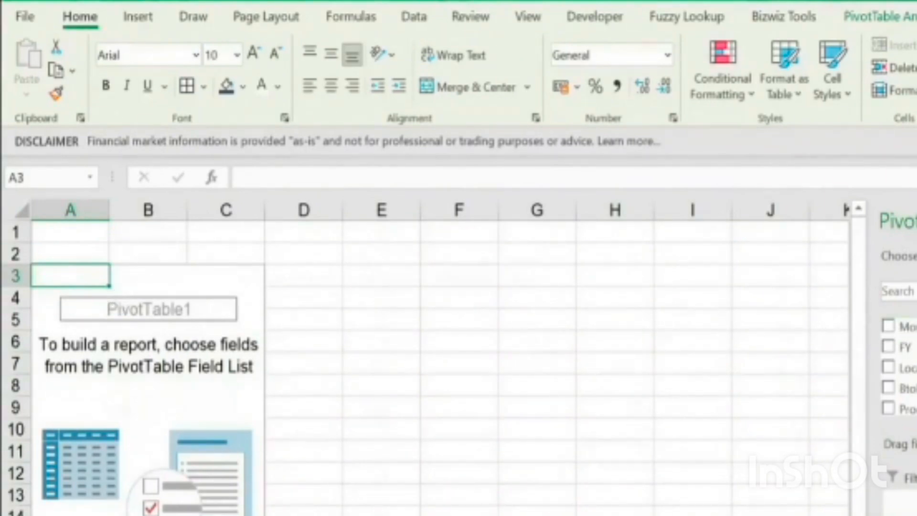
pyautogui.hotkey('ctrl', 'F1')
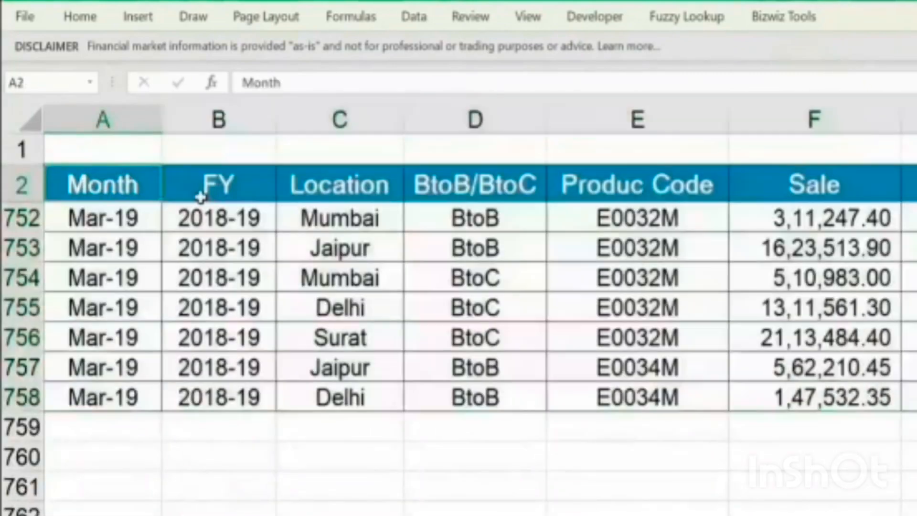
# Review the source table's FY, Location, BtoB/BtoC, Produc Code, Sale and Gross Margin columns, and return to the PivotTable sheet
pyautogui.click(203, 193)
pyautogui.click(344, 185)
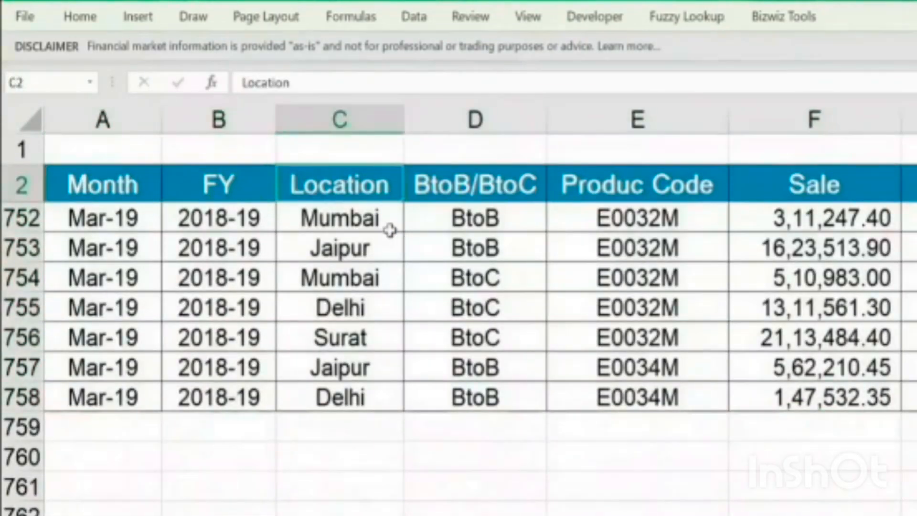
pyautogui.scroll(7, 384, 275)
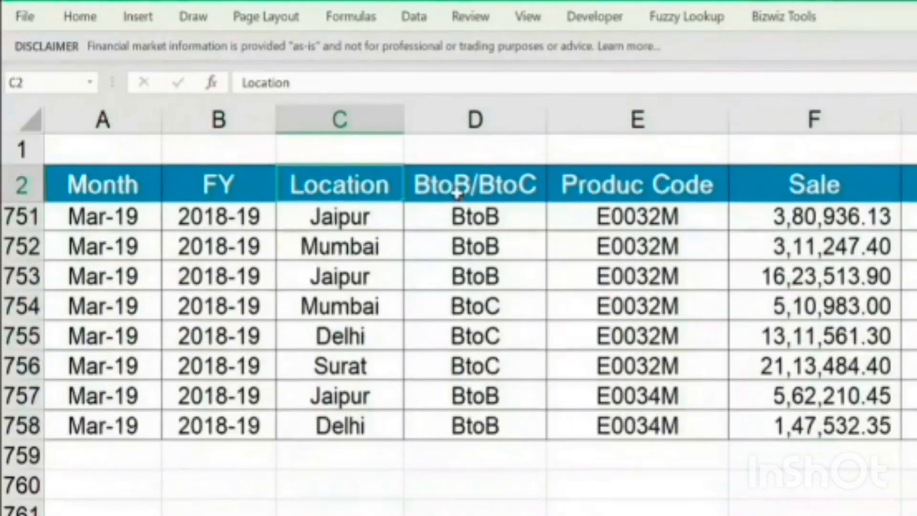
pyautogui.press('Right')
pyautogui.click(489, 218)
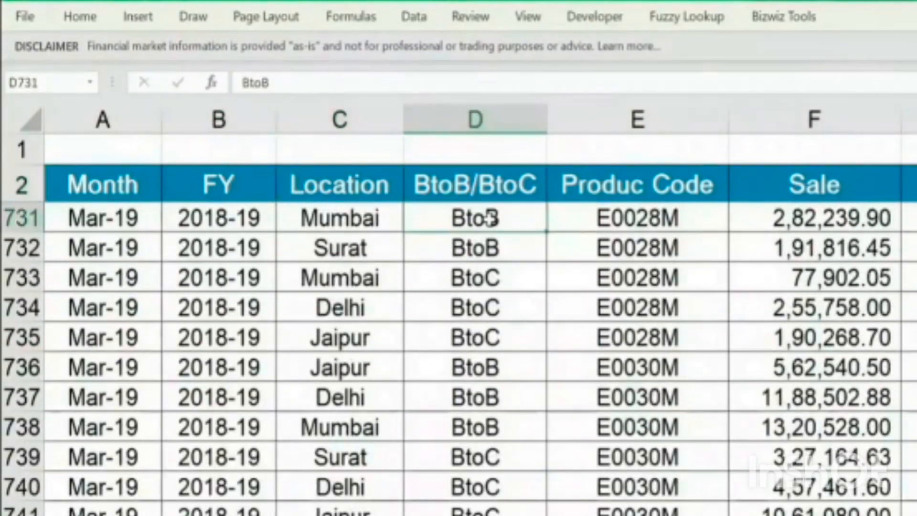
pyautogui.click(494, 276)
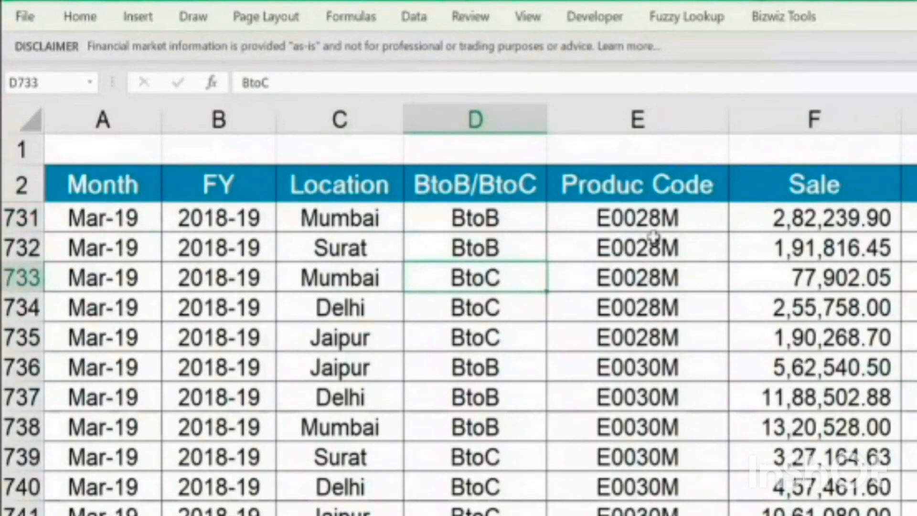
pyautogui.click(652, 211)
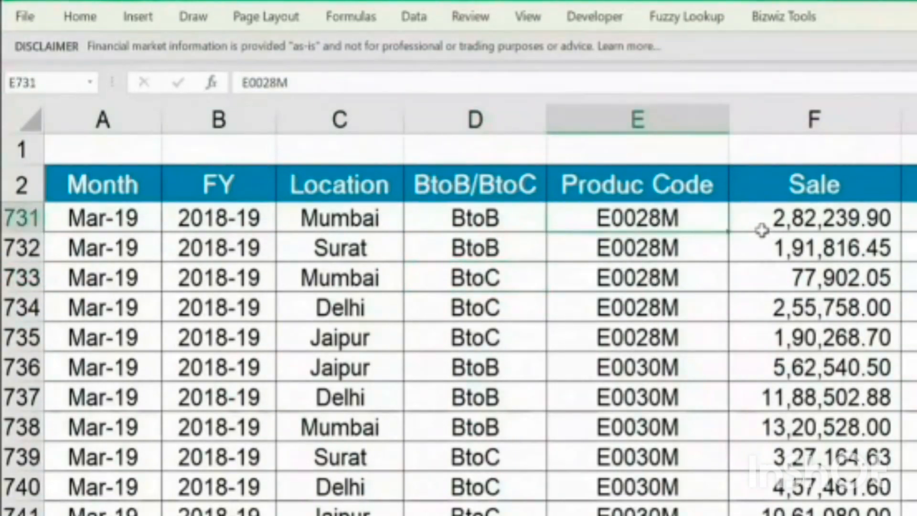
pyautogui.click(763, 231)
pyautogui.click(913, 218)
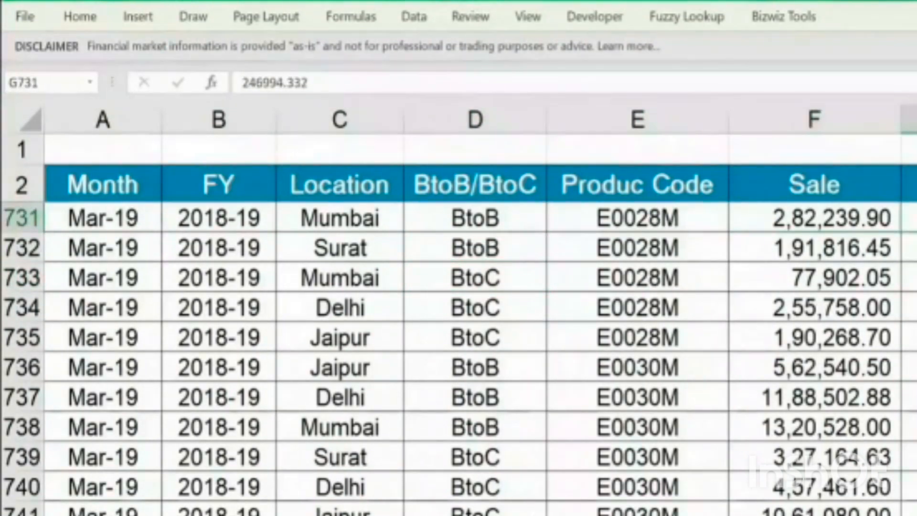
pyautogui.moveTo(908, 119); pyautogui.dragTo(385, 96)
pyautogui.click(566, 191)
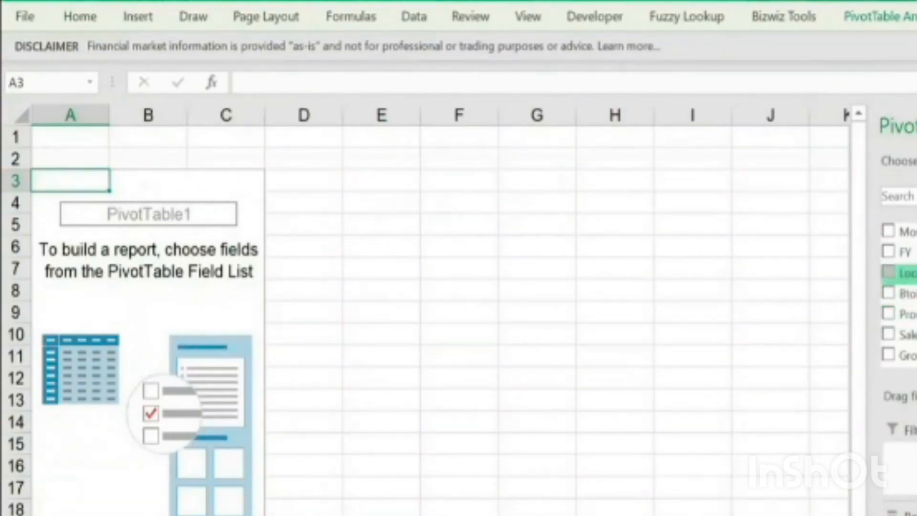
# Enlarge the PivotTable's area section, add the Location field to Rows, and check the resulting row labels
pyautogui.scroll(-1, 898, 287)
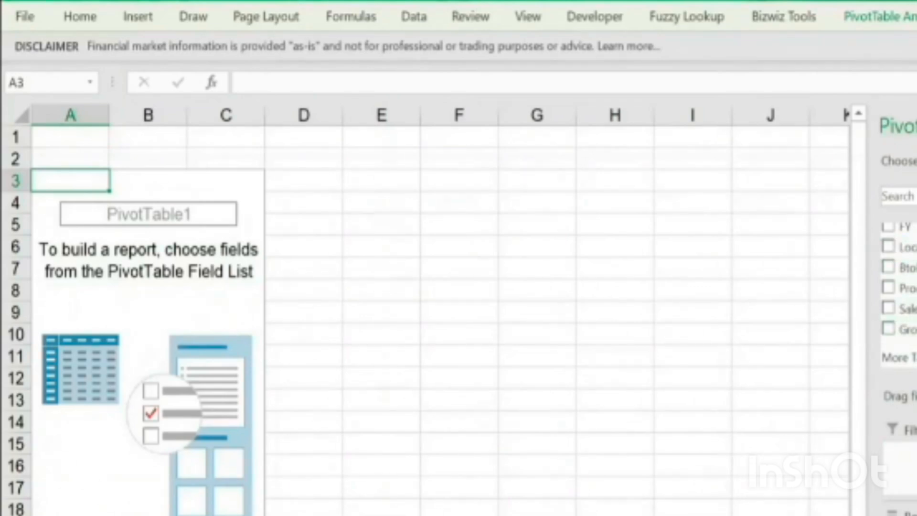
pyautogui.moveTo(908, 376); pyautogui.dragTo(907, 320)
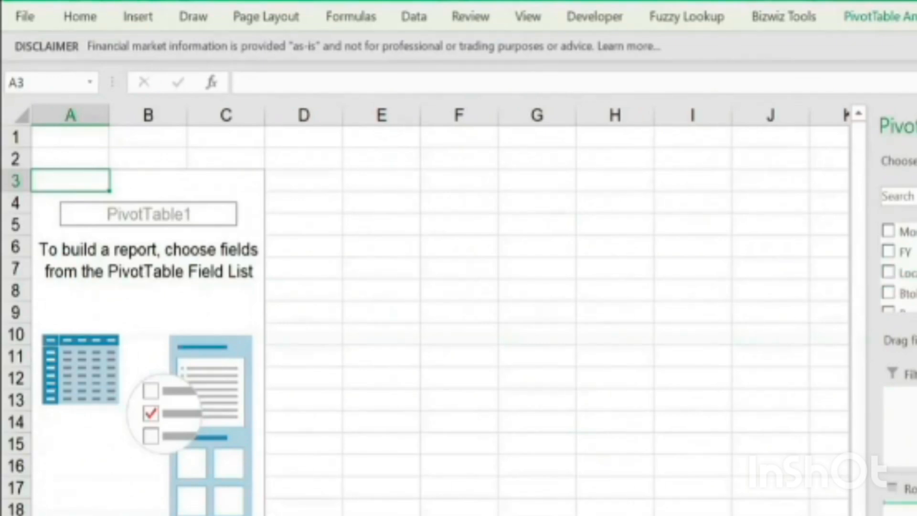
pyautogui.moveTo(908, 273); pyautogui.dragTo(907, 505)
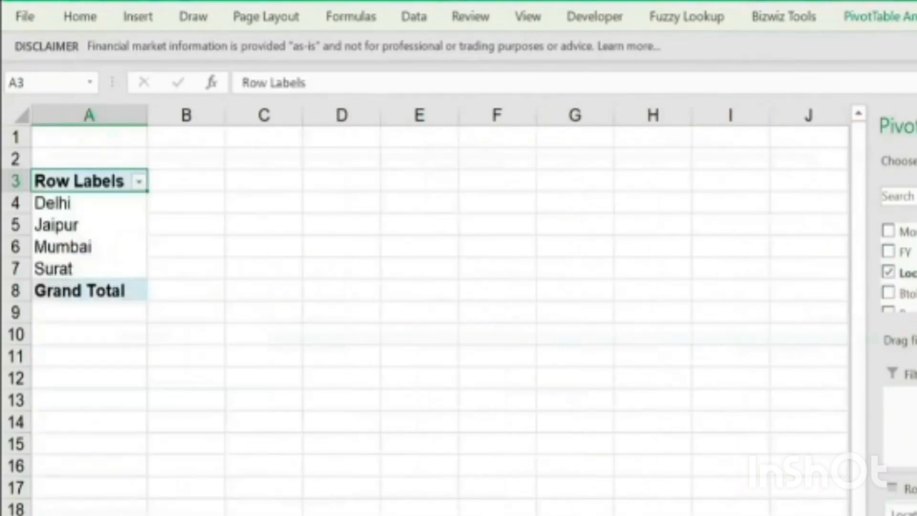
pyautogui.click(94, 199)
pyautogui.scroll(3, 170, 315)
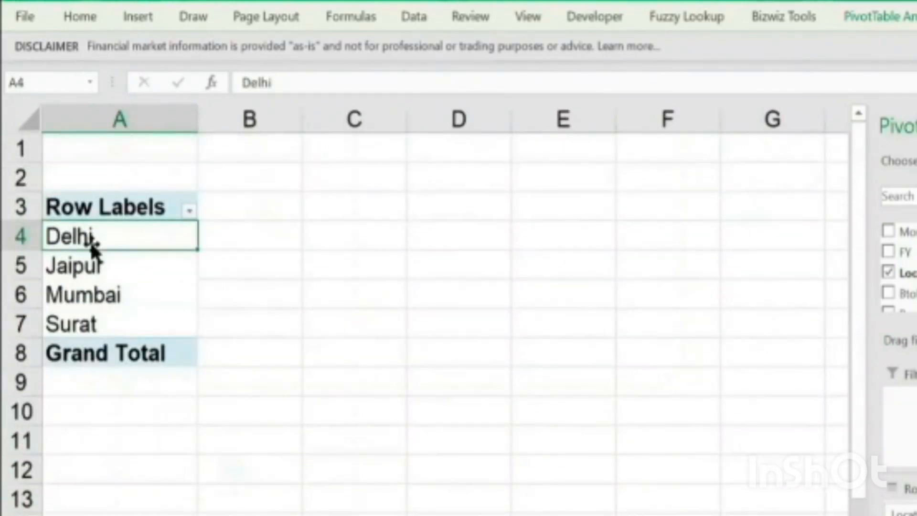
pyautogui.click(104, 321)
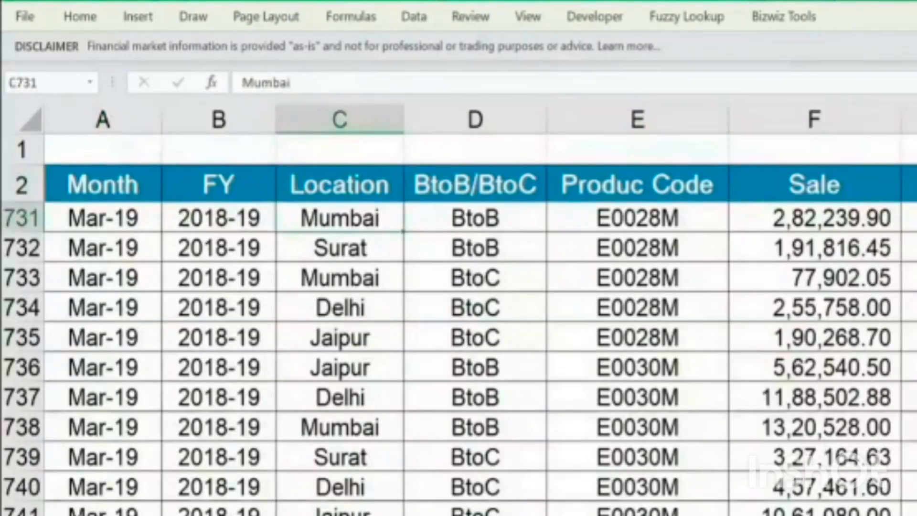
# Compare the source data's Location column with the PivotTable's row labels, and add the Sale field to the values
pyautogui.hotkey('ctrl', 'shift', 'Down')
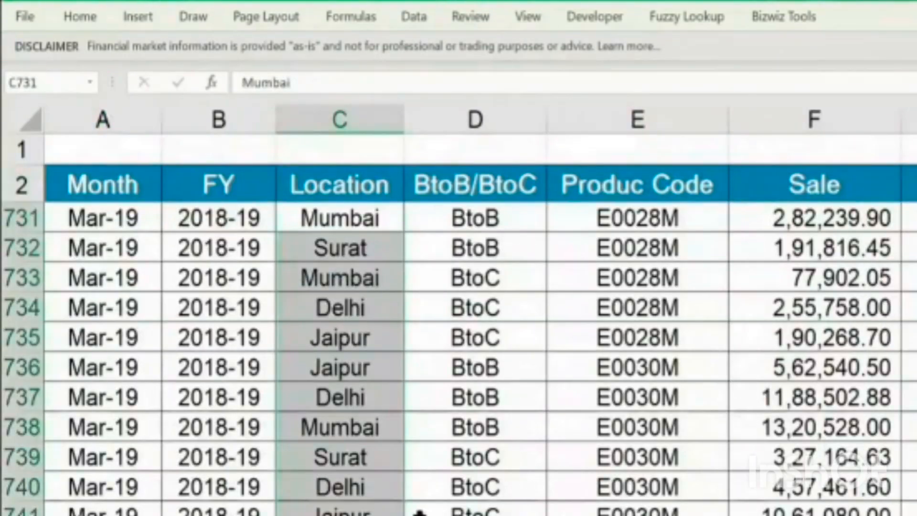
pyautogui.hotkey('ctrl', 'Down')
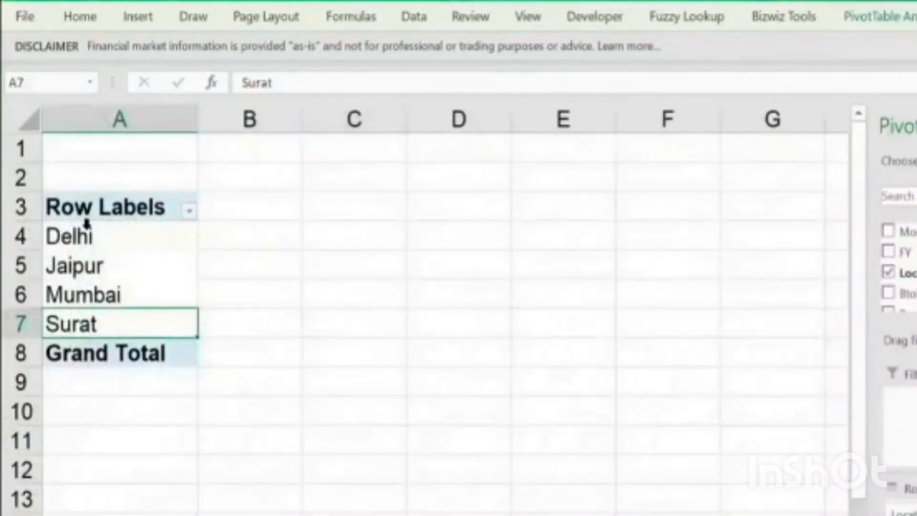
pyautogui.click(108, 253)
pyautogui.press('Return')
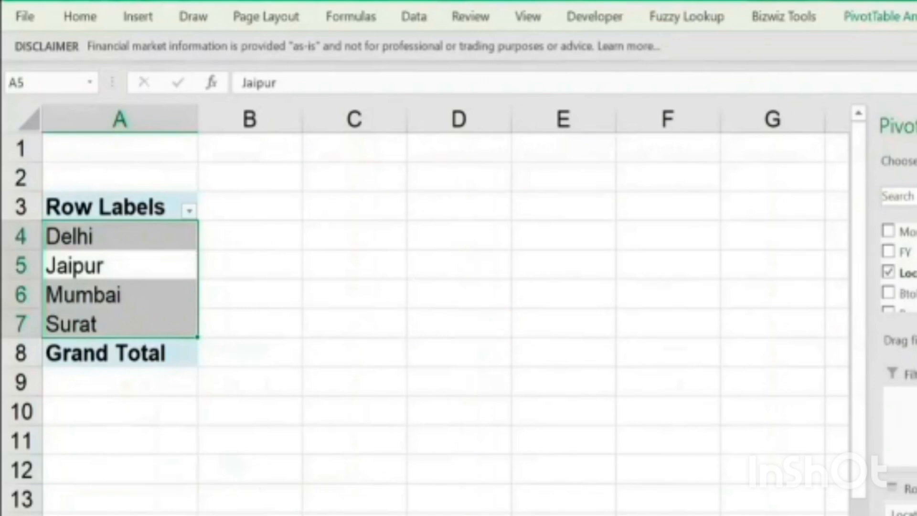
pyautogui.scroll(-5, 898, 267)
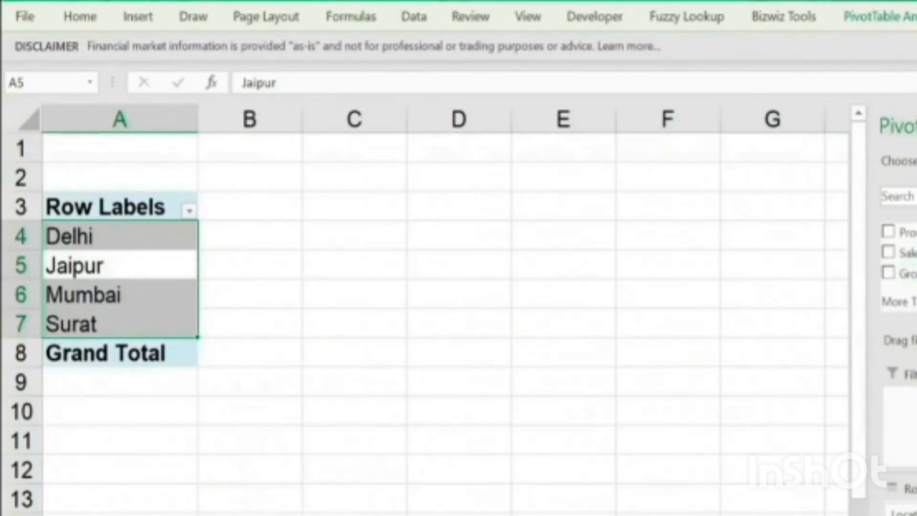
pyautogui.click(888, 252)
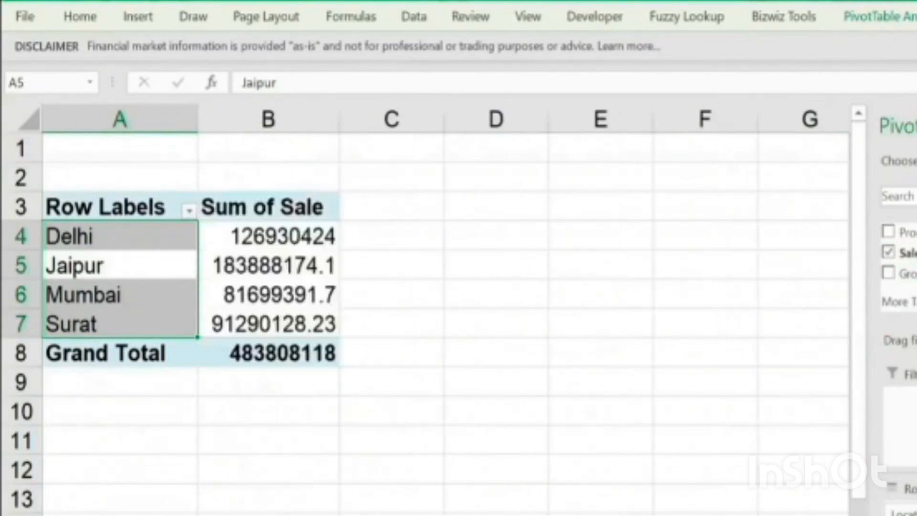
pyautogui.click(307, 235)
# Format columns B through G of the pivot sheet in comma style with no decimal places
pyautogui.moveTo(251, 115); pyautogui.dragTo(780, 143)
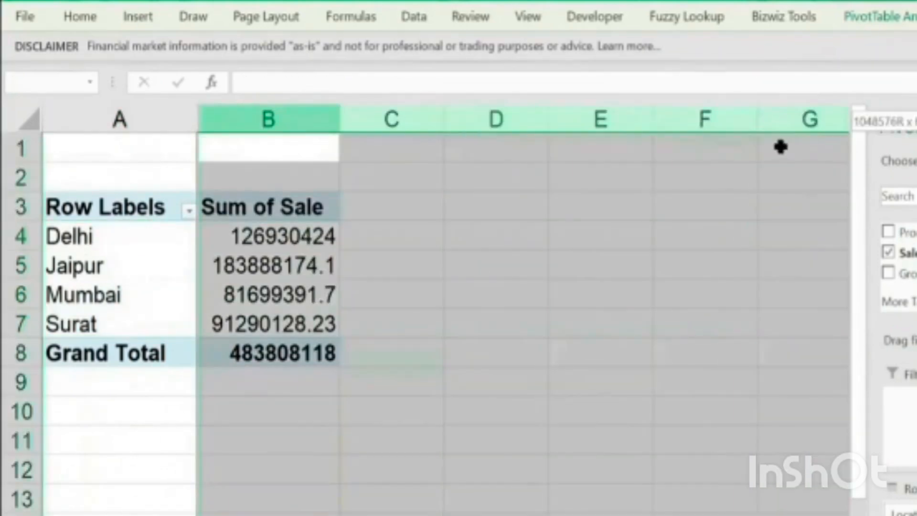
pyautogui.click(89, 18)
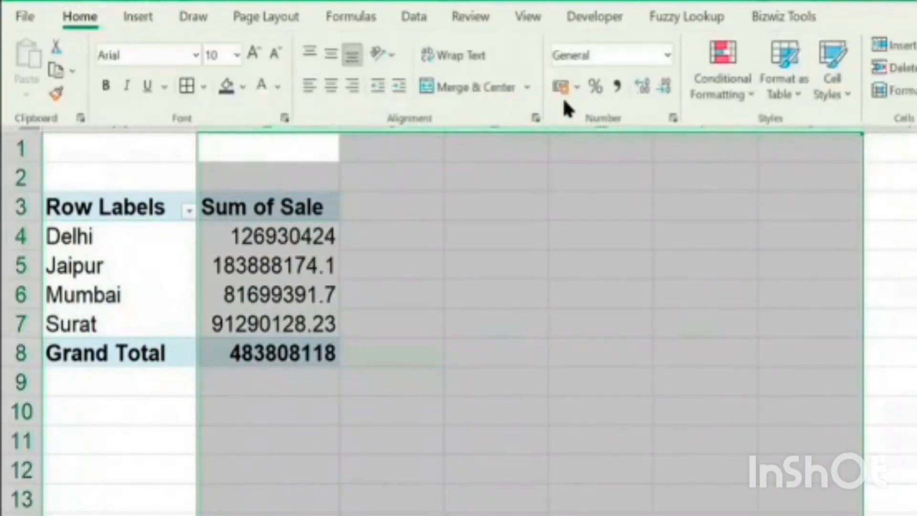
pyautogui.click(615, 87)
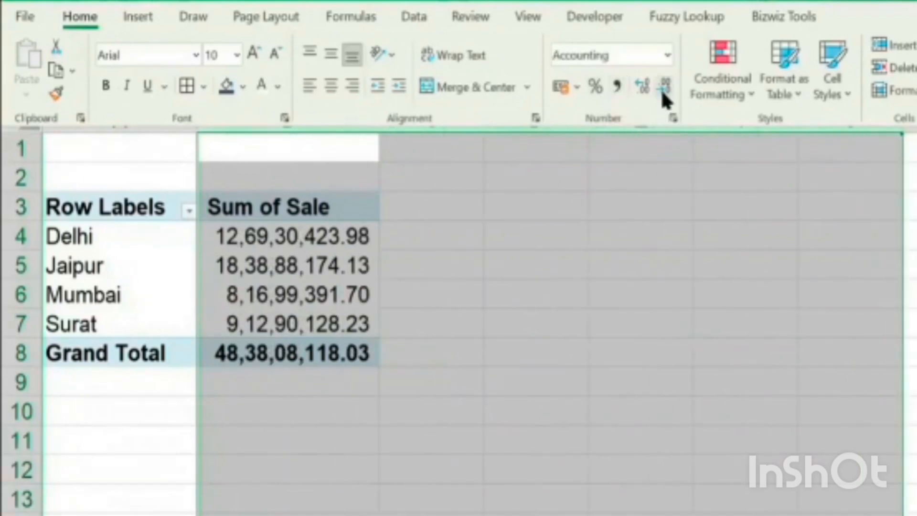
pyautogui.click(664, 91)
pyautogui.click(664, 91)
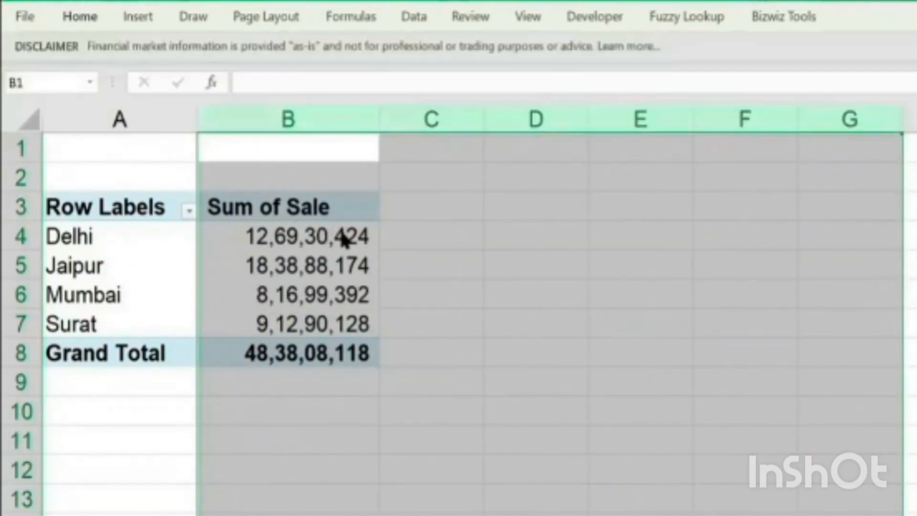
pyautogui.click(343, 239)
pyautogui.click(347, 330)
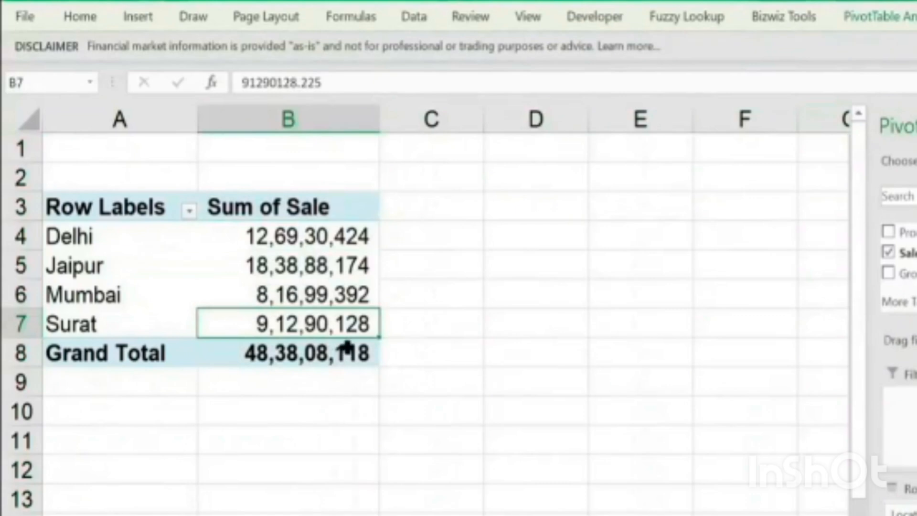
# Add the Gross Margin field to the PivotTable's values and check the figures for each location
pyautogui.click(300, 197)
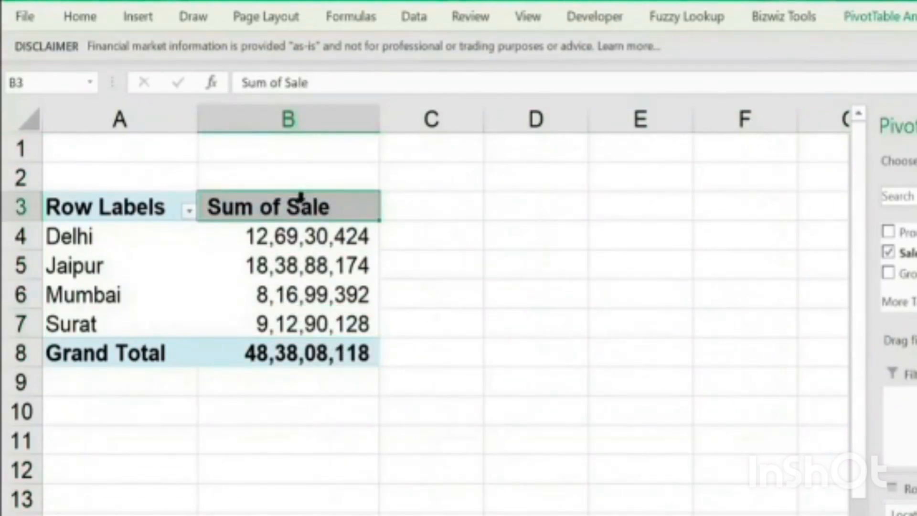
pyautogui.click(245, 221)
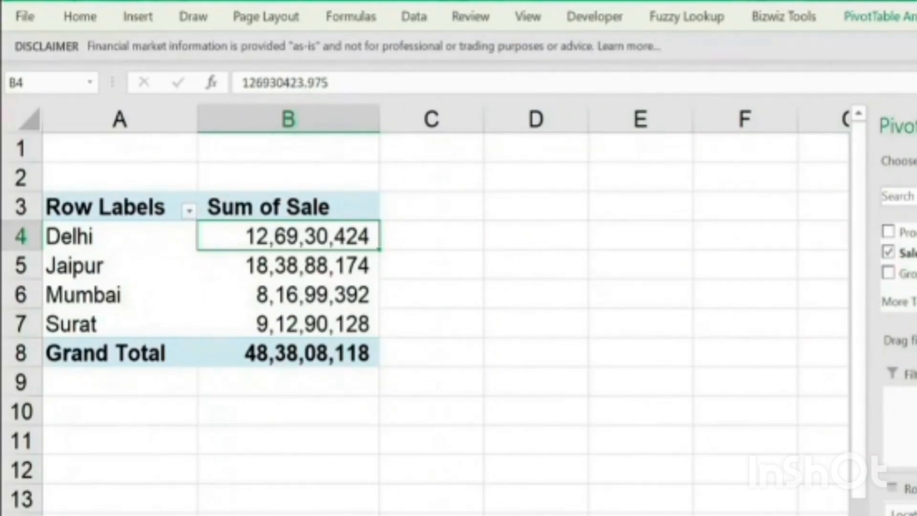
pyautogui.click(546, 242)
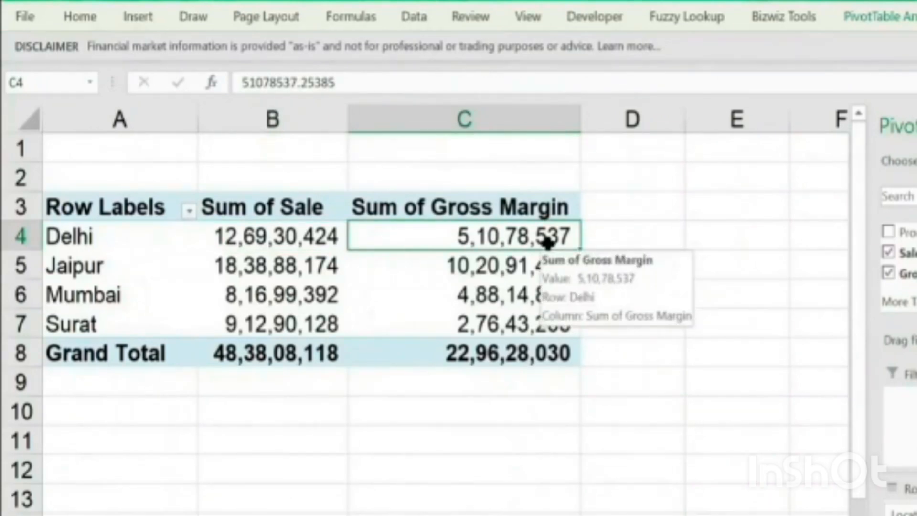
pyautogui.click(314, 236)
pyautogui.click(134, 244)
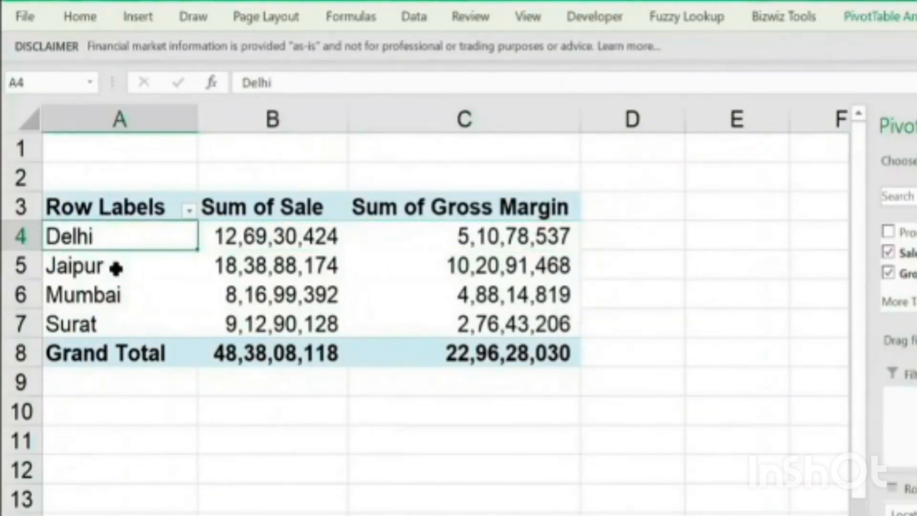
pyautogui.moveTo(111, 313); pyautogui.dragTo(117, 245)
pyautogui.click(119, 241)
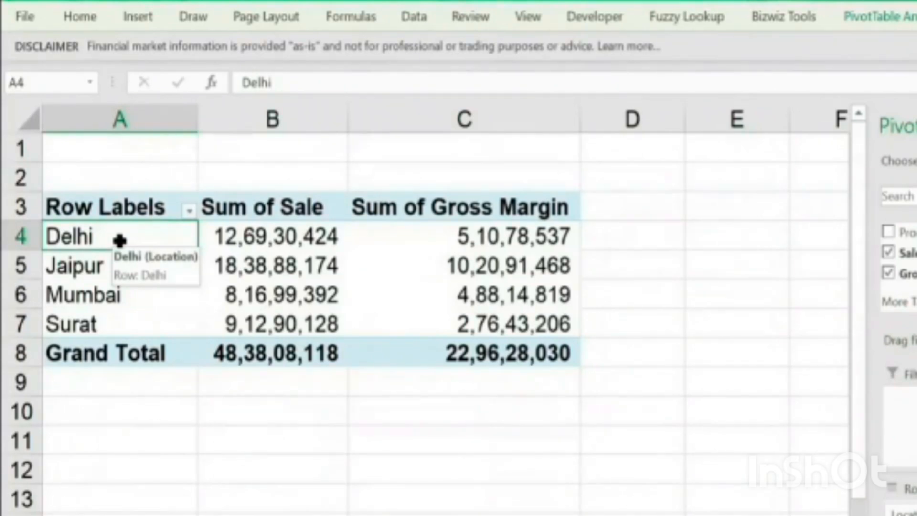
# Add the BtoB/BtoC field to the PivotTable's rows beneath Location
pyautogui.scroll(2, 898, 268)
pyautogui.scroll(1, 898, 275)
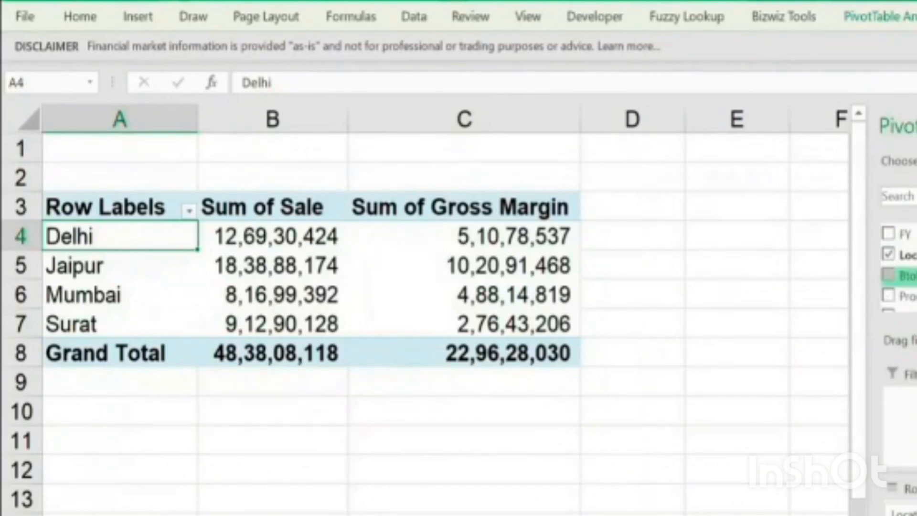
pyautogui.scroll(-1, 898, 267)
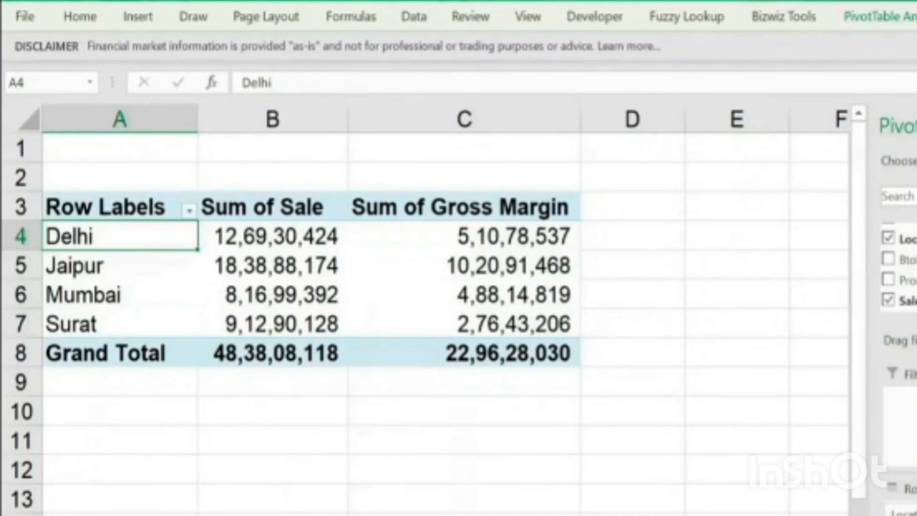
pyautogui.click(889, 259)
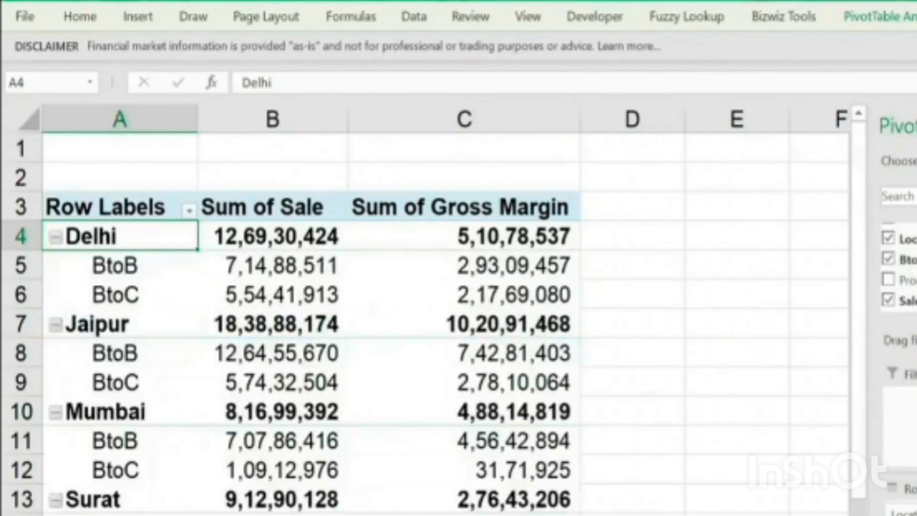
# Examine the sale and gross margin figures for Delhi and Jaipur, including their BtoB and BtoC rows
pyautogui.moveTo(119, 236); pyautogui.dragTo(463, 236)
pyautogui.press('Down')
pyautogui.hotkey('shift', 'Down')
pyautogui.hotkey('shift', 'Right')
pyautogui.hotkey('shift', 'Right')
pyautogui.press('Down')
pyautogui.press('Down')
pyautogui.hotkey('ctrl', 'Right')
pyautogui.hotkey('ctrl', 'Right')
pyautogui.press('Left')
pyautogui.hotkey('ctrl', 'Left')
pyautogui.hotkey('ctrl', 'Left')
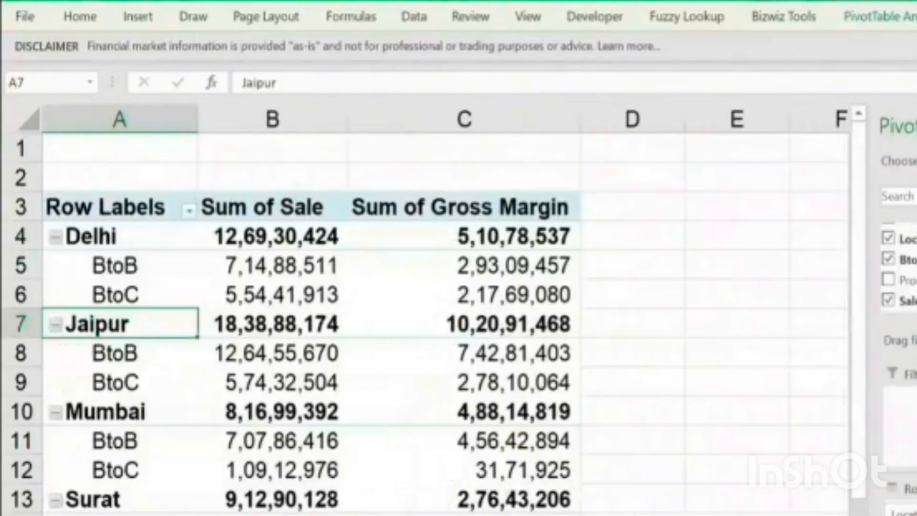
pyautogui.hotkey('shift', 'Right')
pyautogui.press('Down')
pyautogui.hotkey('shift', 'Right')
pyautogui.hotkey('shift', 'Right')
# Examine Mumbai's total, BtoB and BtoC rows against the PivotTable's sale and gross margin columns
pyautogui.hotkey('shift', 'Right')
pyautogui.hotkey('shift', 'Down')
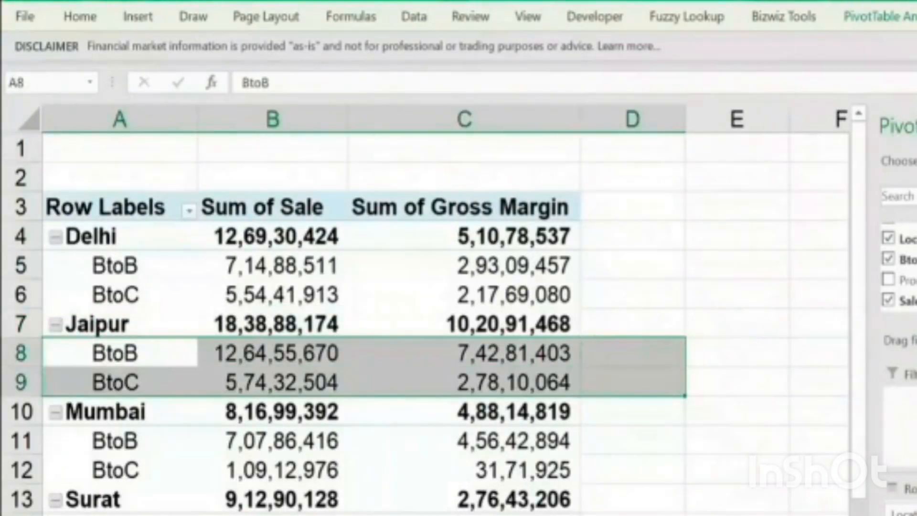
pyautogui.press('Down')
pyautogui.press('Down')
pyautogui.hotkey('shift', 'Right')
pyautogui.hotkey('shift', 'Right')
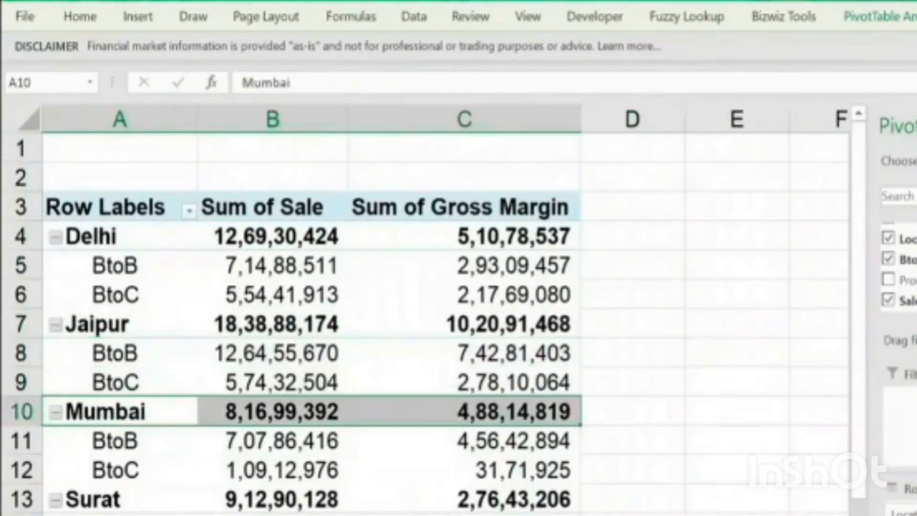
pyautogui.press('Down')
pyautogui.hotkey('shift', 'Down')
pyautogui.hotkey('shift', 'Right')
pyautogui.hotkey('shift', 'Right')
pyautogui.hotkey('shift', 'Right')
pyautogui.hotkey('shift', 'Left')
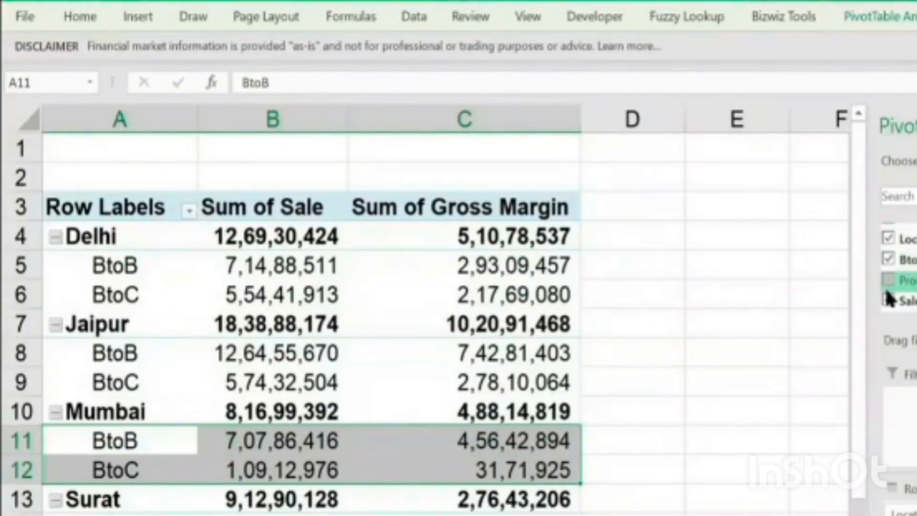
pyautogui.click(159, 455)
pyautogui.click(167, 431)
pyautogui.click(160, 432)
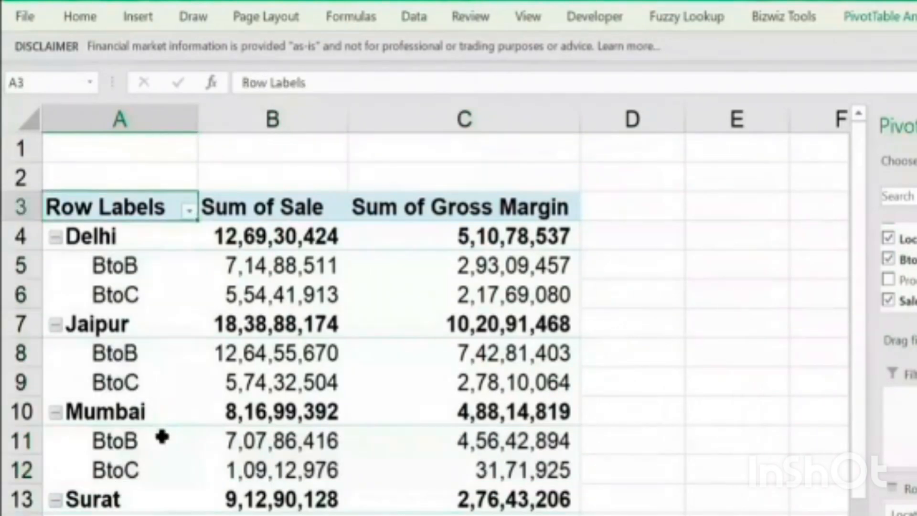
pyautogui.moveTo(288, 181); pyautogui.dragTo(575, 181)
pyautogui.click(358, 429)
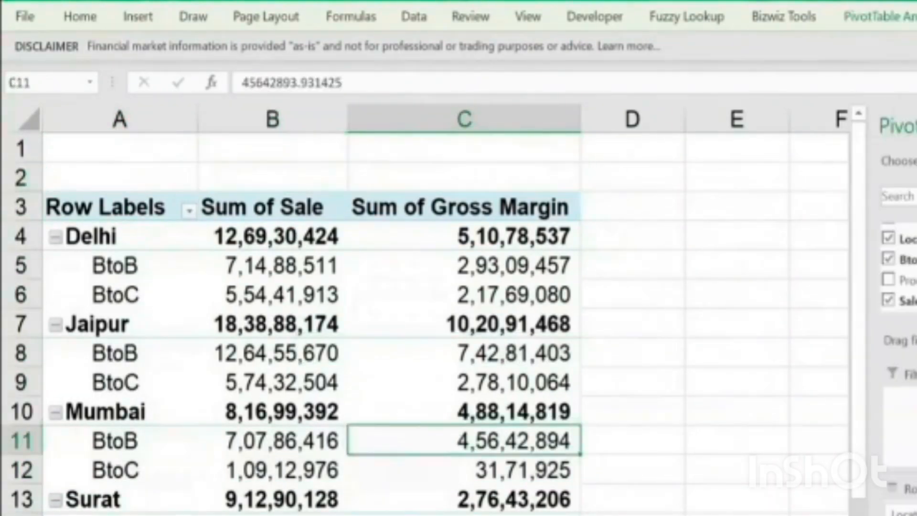